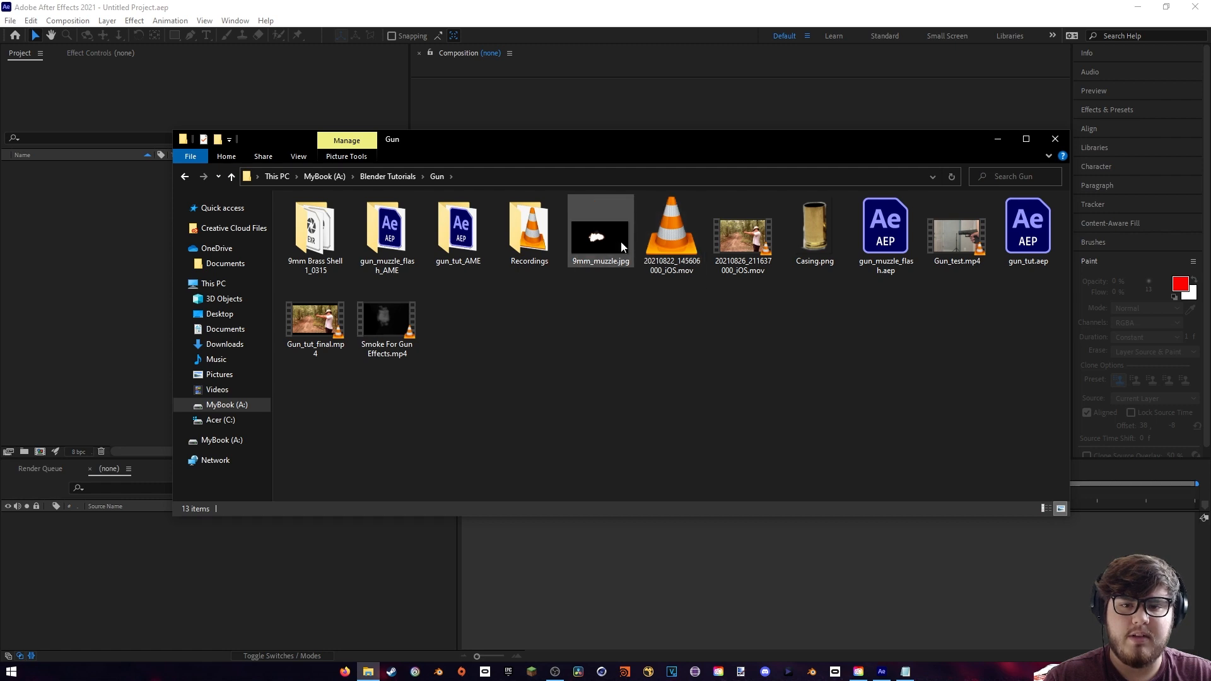
- Import 9mm_muzzle.jpg, 20210826_211637000_iOS.mov and Smoke For Gun Effects.mp4 from the Gun folder into the project
click(619, 253)
ctrl+click(743, 253)
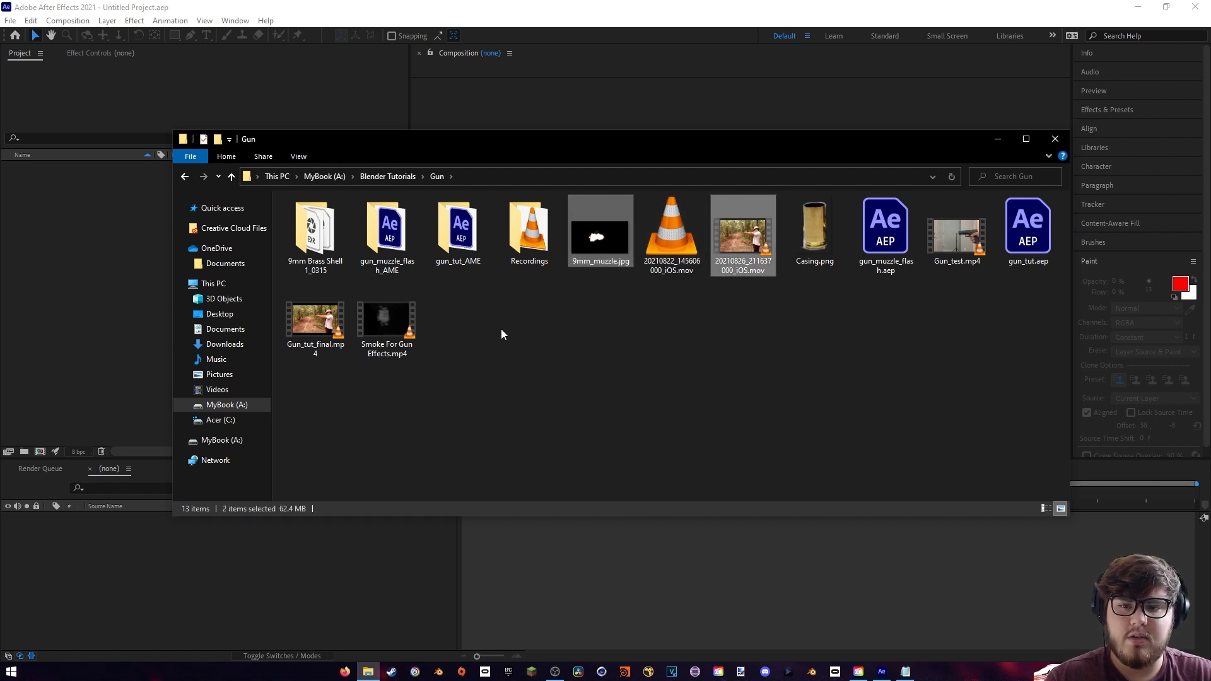
ctrl+click(387, 325)
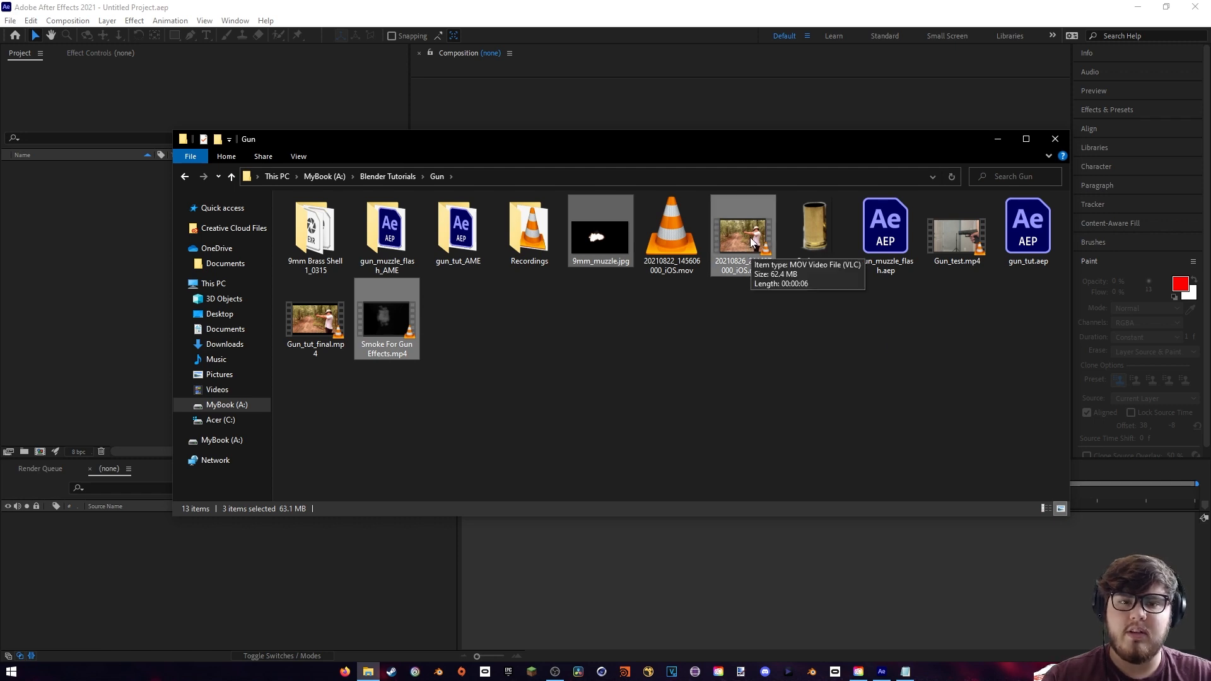
drag(752, 241, 94, 277)
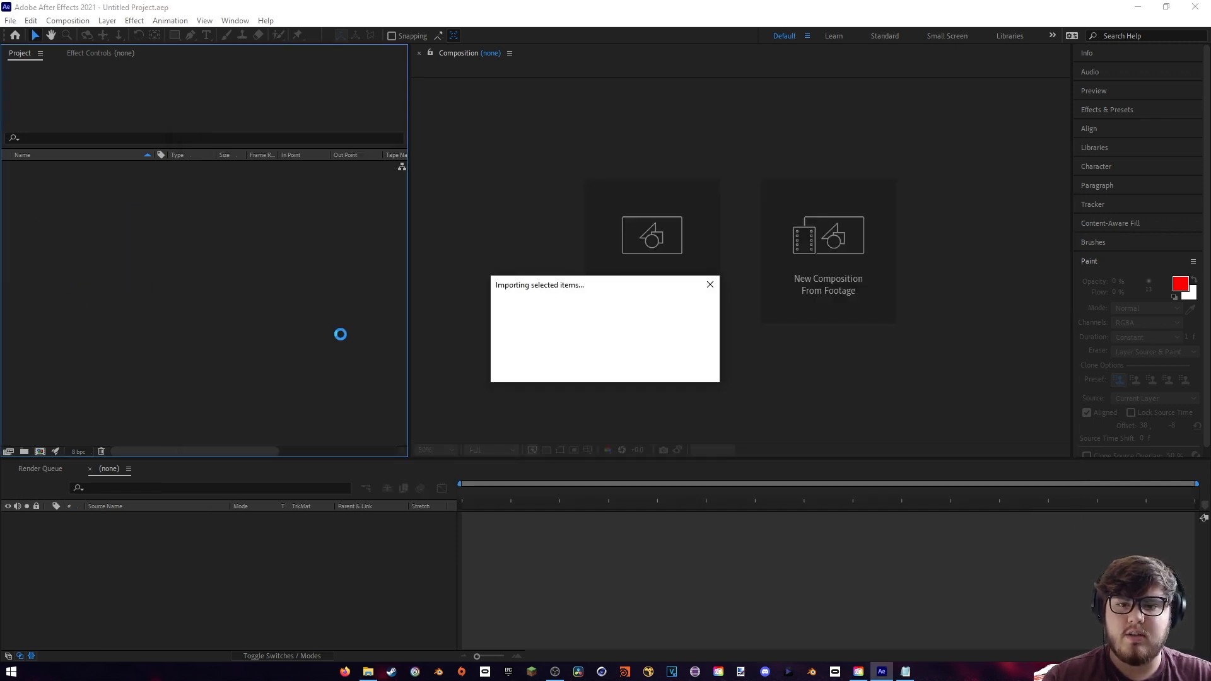
- Import the 9mm Brass Shell 1 EXR files as an OpenEXR image sequence, starting from frame 00000
right_click(173, 282)
mouse_move(205, 347)
click(373, 351)
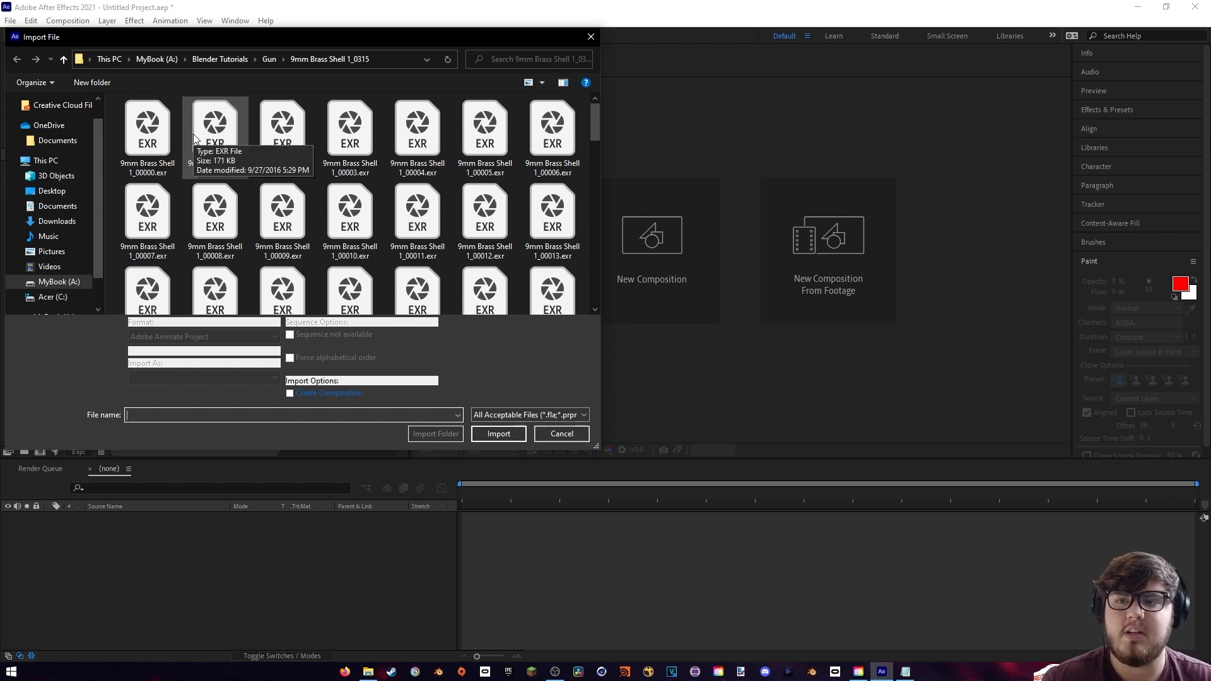
click(145, 140)
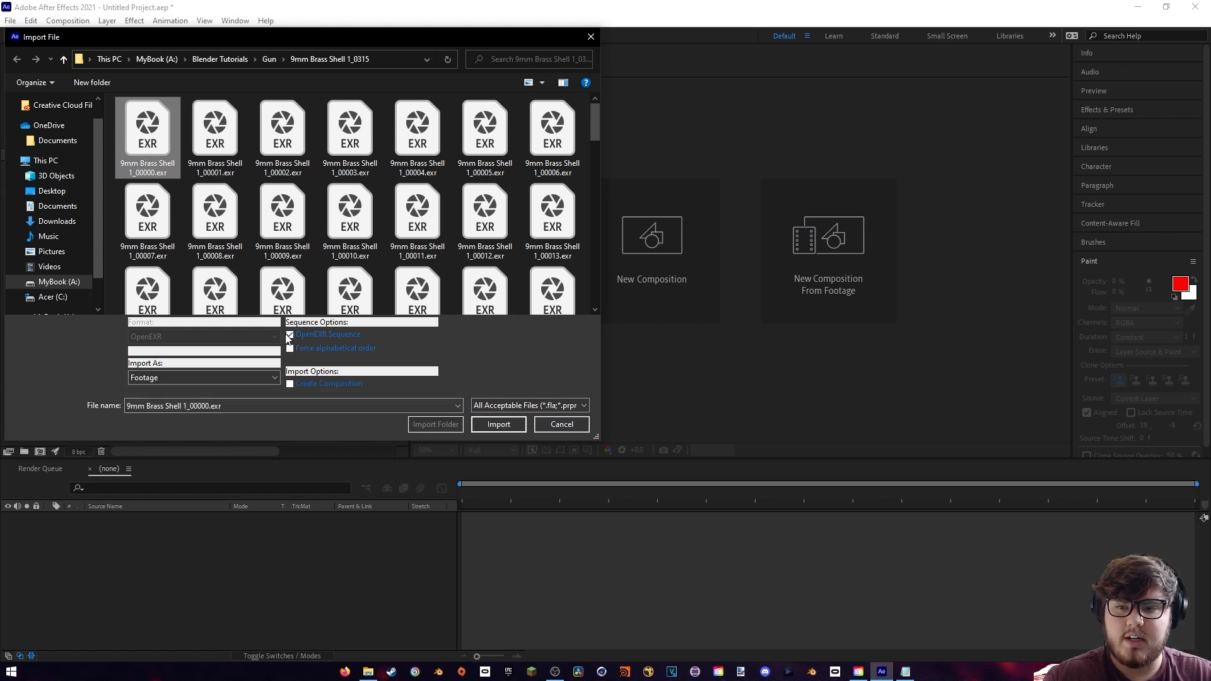
click(498, 424)
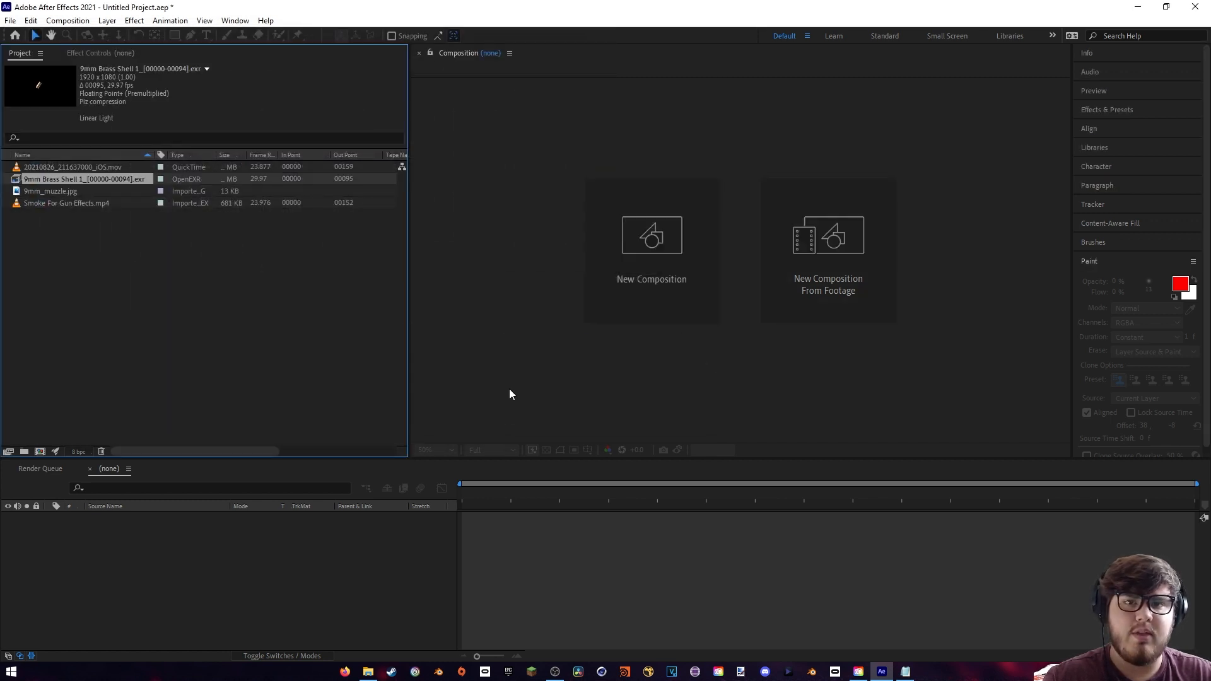
- Create a new composition from the 20210826_211637000_iOS.mov footage
click(212, 292)
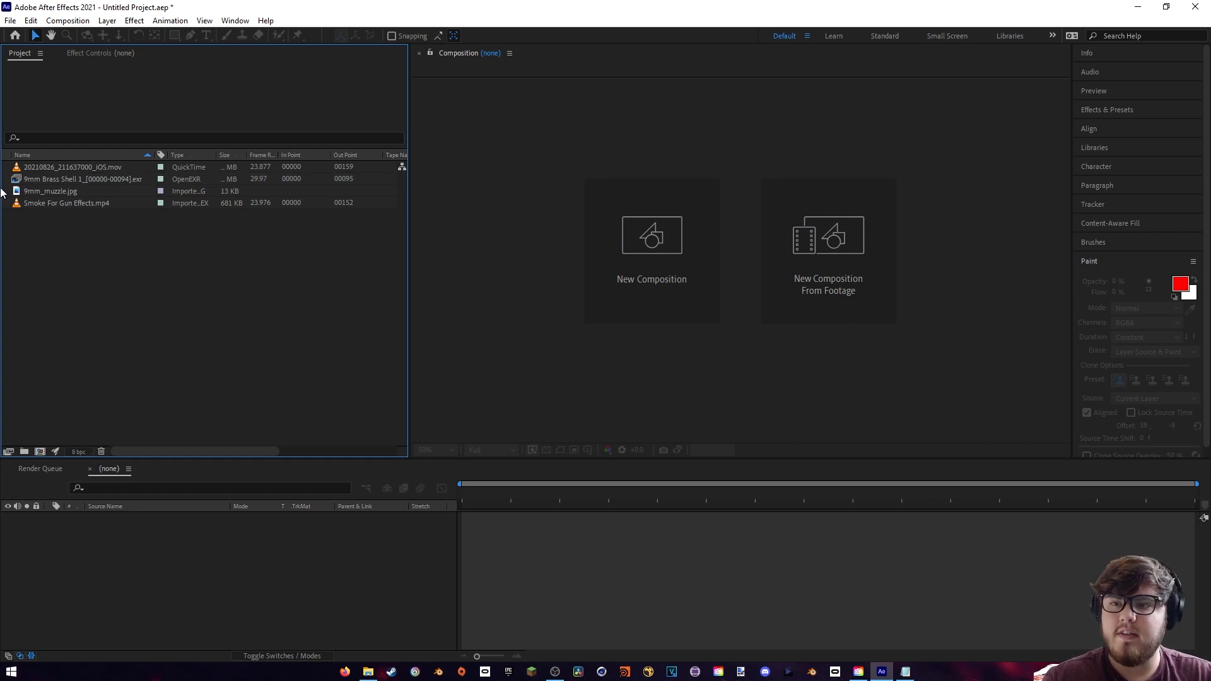
click(24, 167)
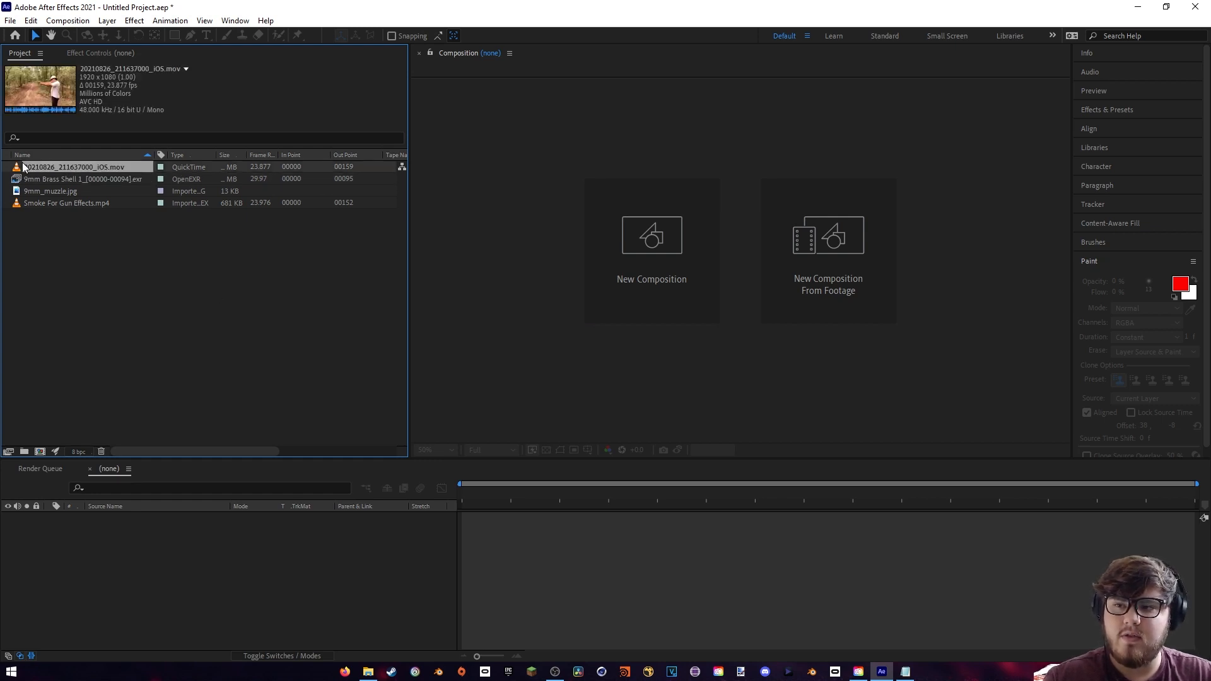
drag(42, 167, 42, 451)
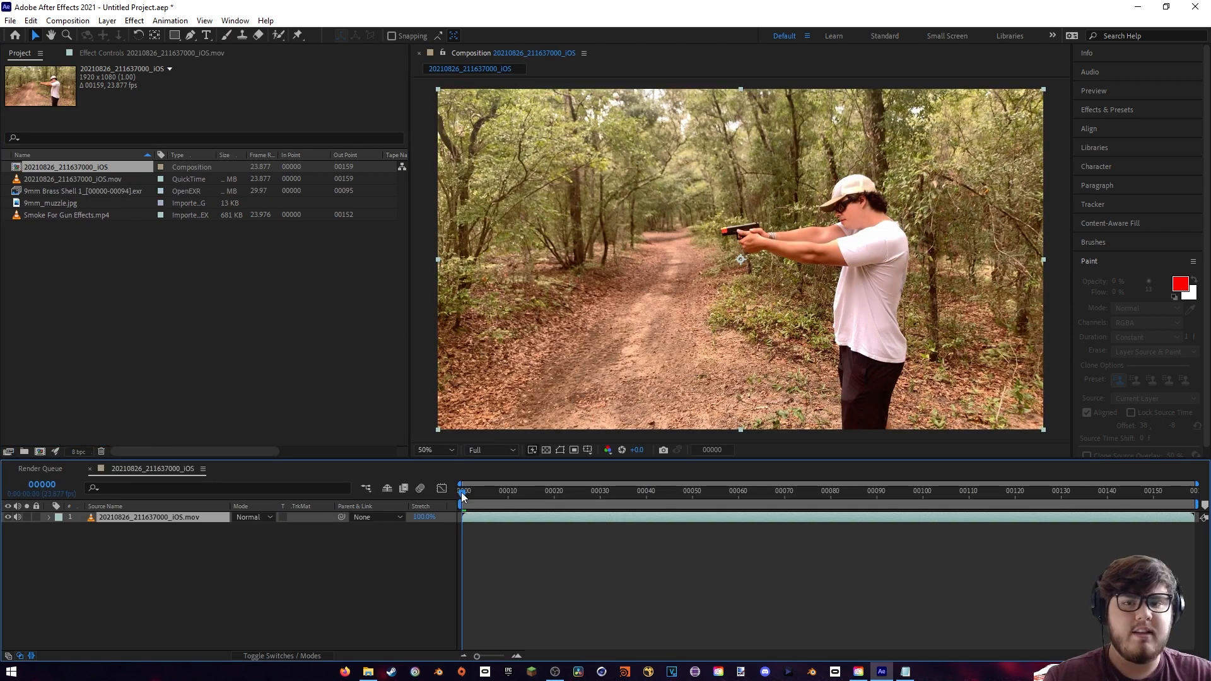
- Find the three gunshot frames and add composition markers at frame 68 and at about frames 98 and 132
drag(465, 500, 773, 494)
scroll(829, 278, up, 4)
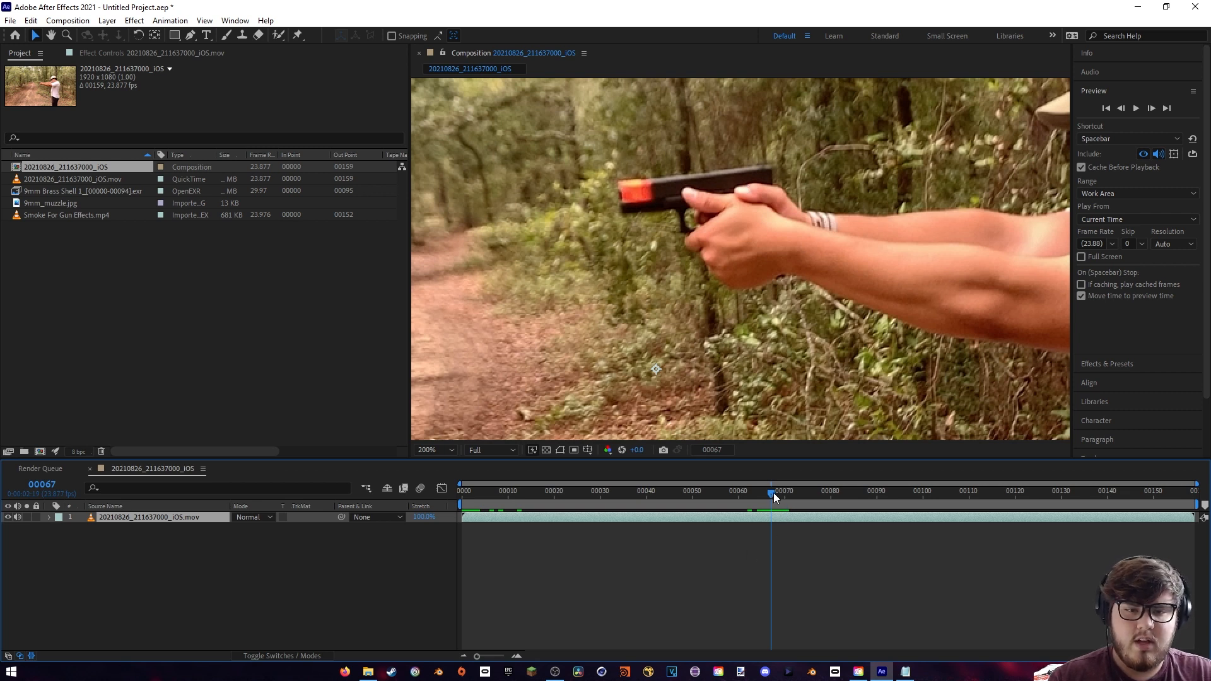
drag(774, 493, 779, 491)
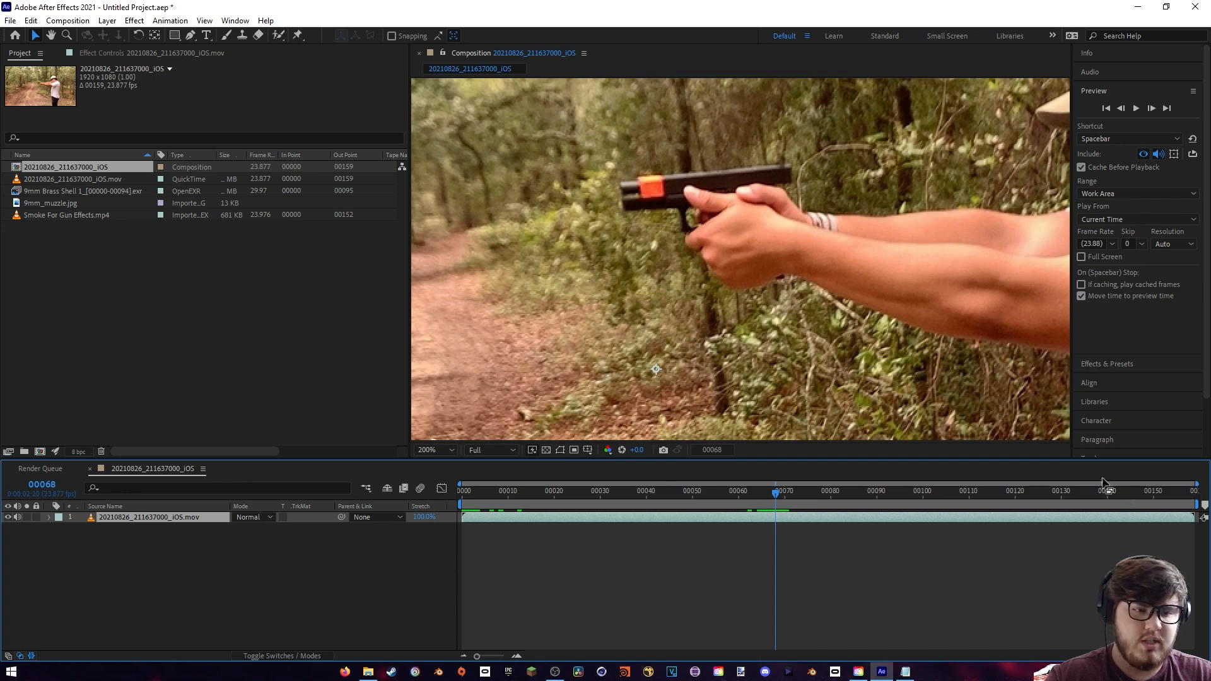
key(KP_Multiply)
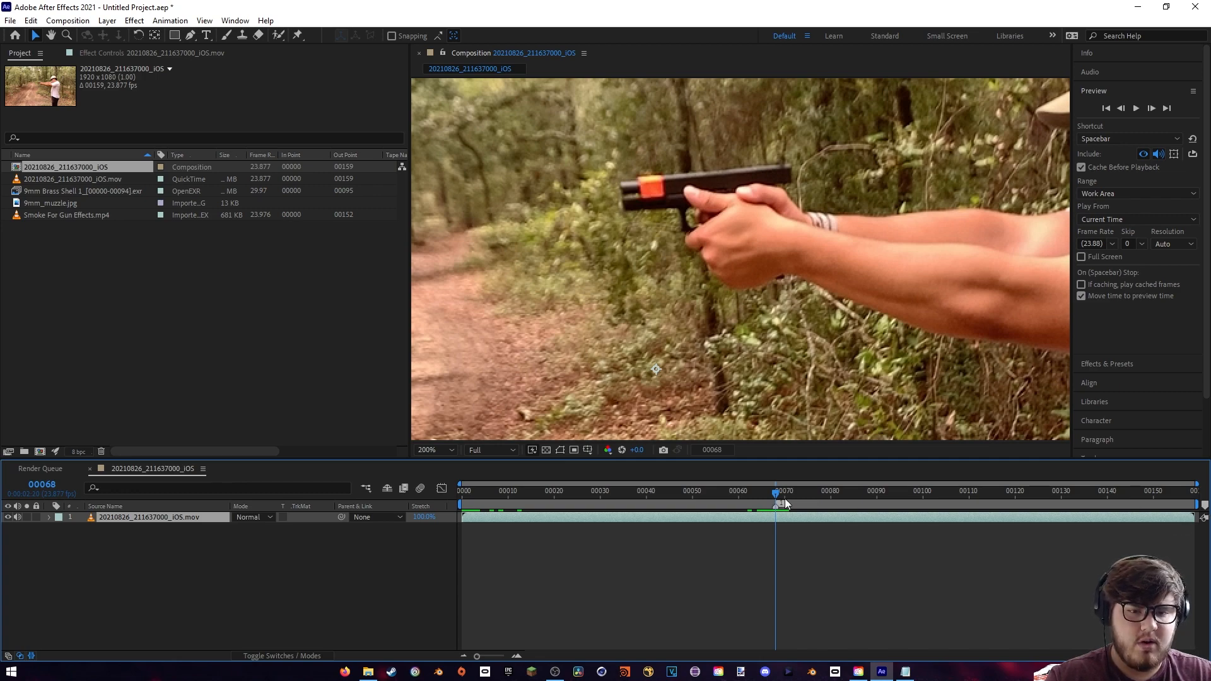
drag(774, 491, 1046, 501)
key(KP_Multiply)
key(KP_Multiply)
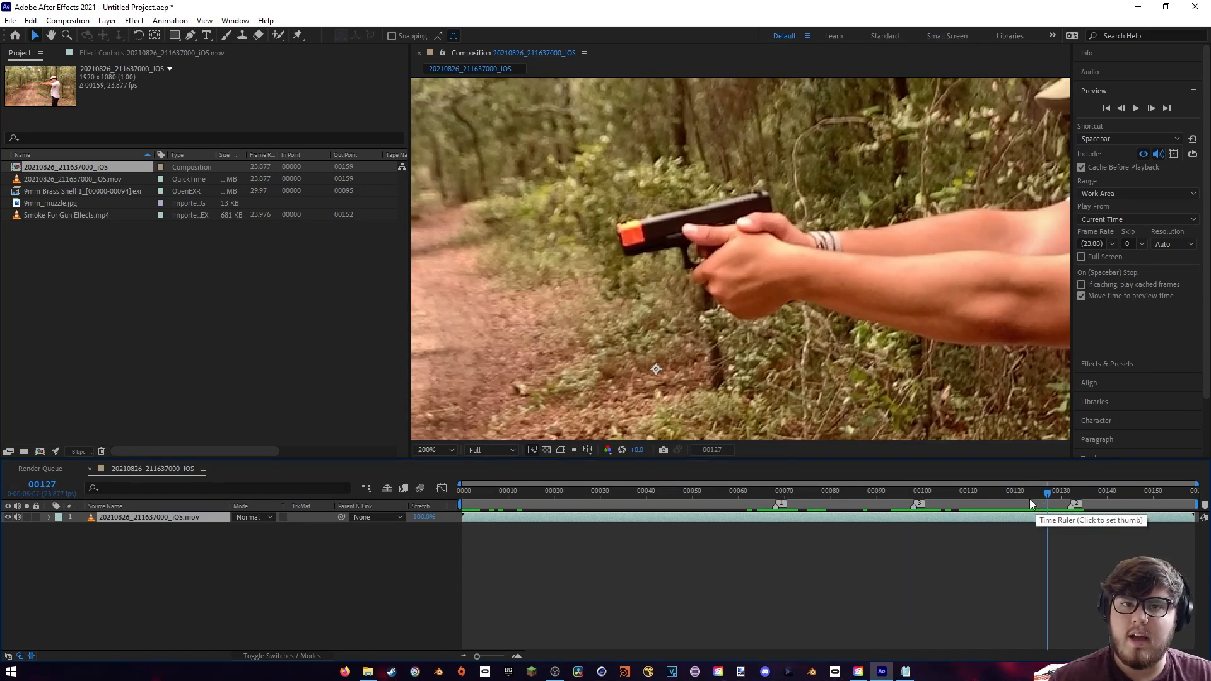
- Limit the work area to the first gunshot, from frame 63 to about frame 79, and go to its start
click(775, 491)
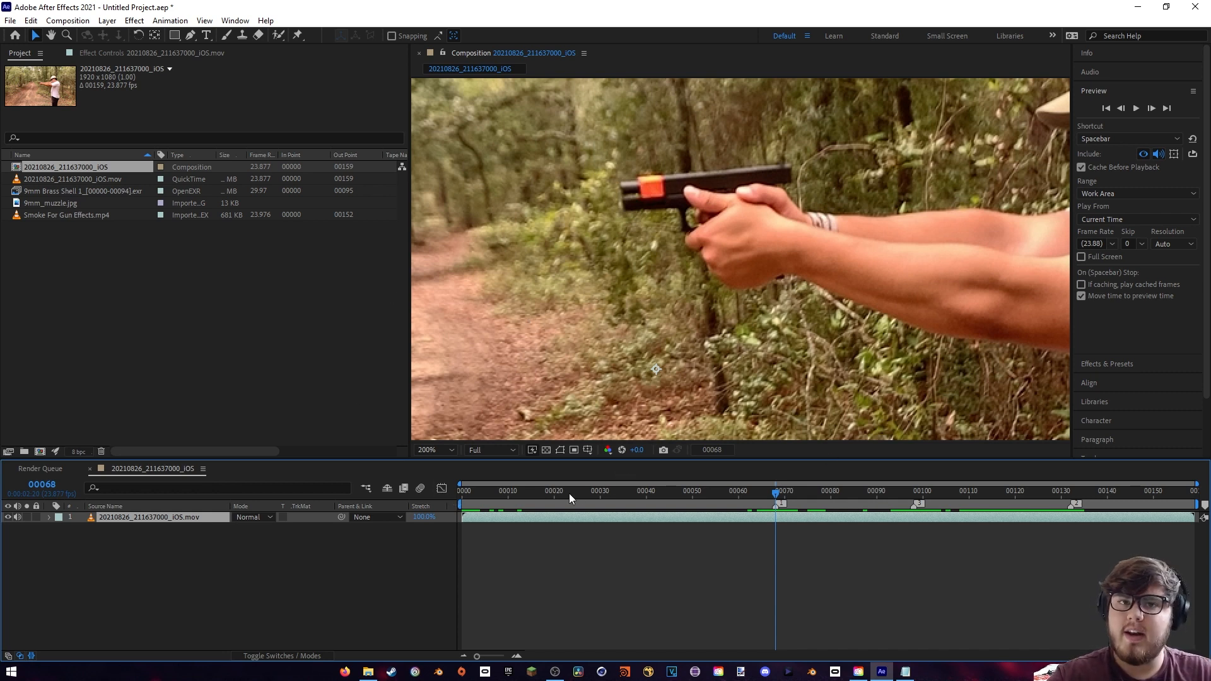
drag(454, 503, 749, 503)
drag(1202, 505, 829, 505)
click(753, 494)
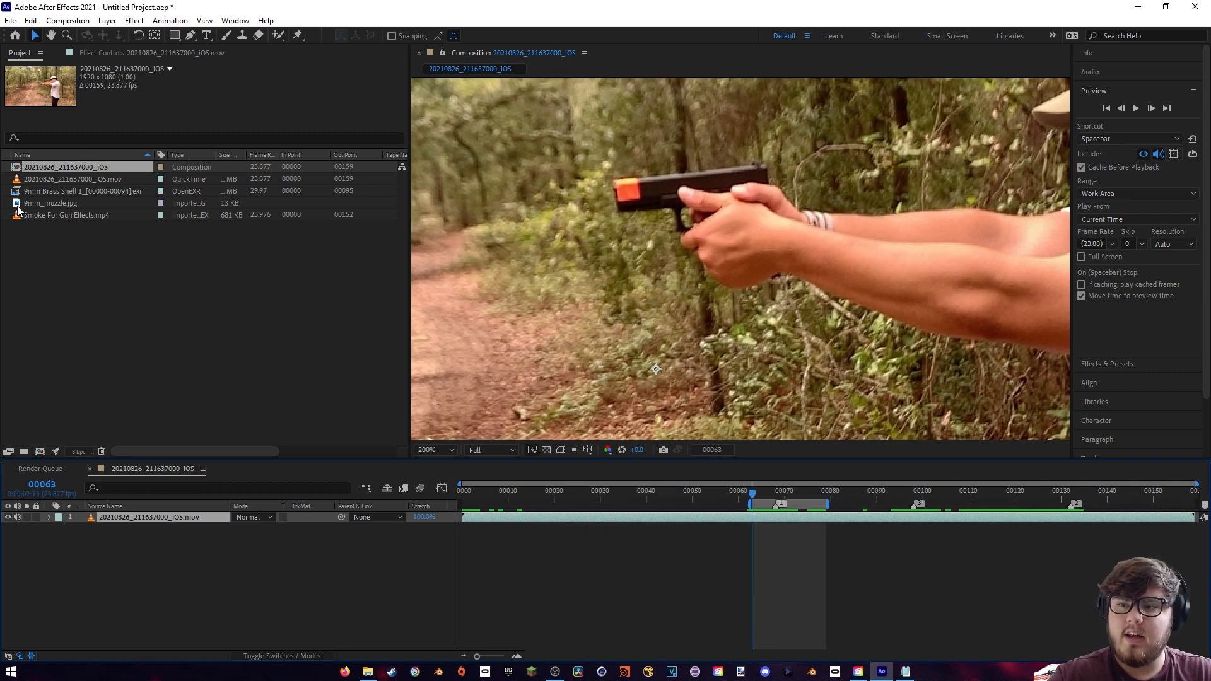
- Add 9mm_muzzle.jpg to the composition as a layer above the gun footage
drag(30, 203, 171, 521)
scroll(862, 301, down, 4)
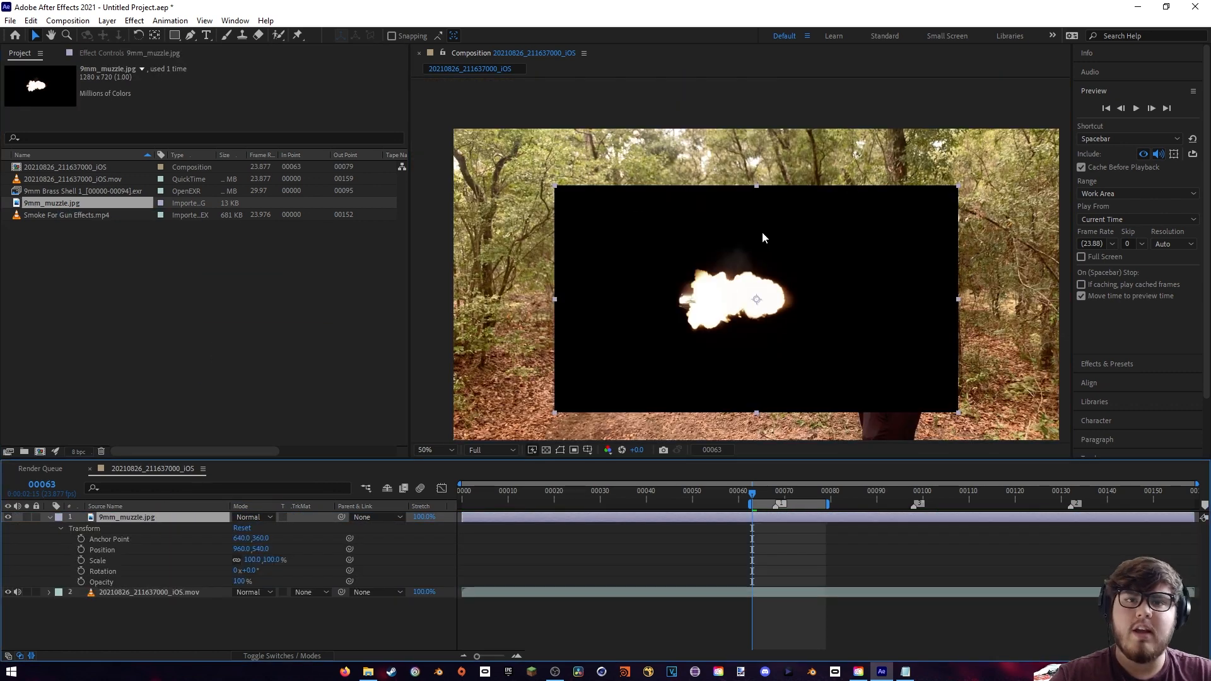
scroll(783, 308, up, 1)
scroll(653, 329, down, 1)
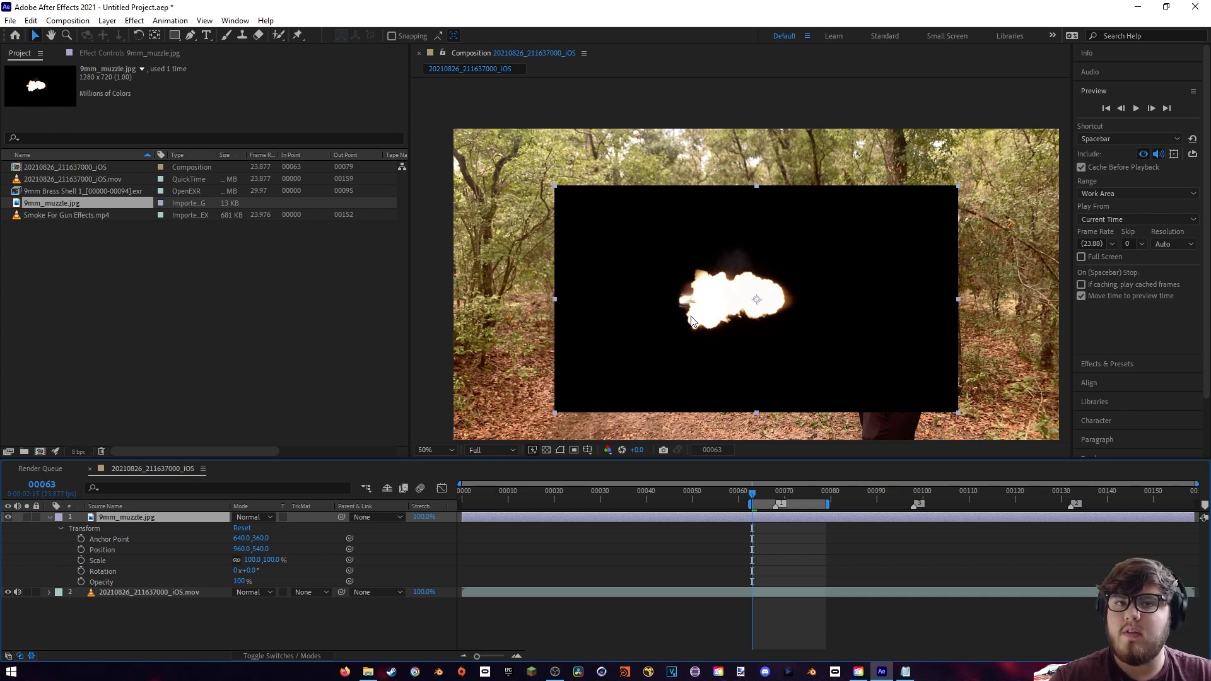
- Set the blending mode of the 9mm_muzzle.jpg layer to Screen
click(49, 517)
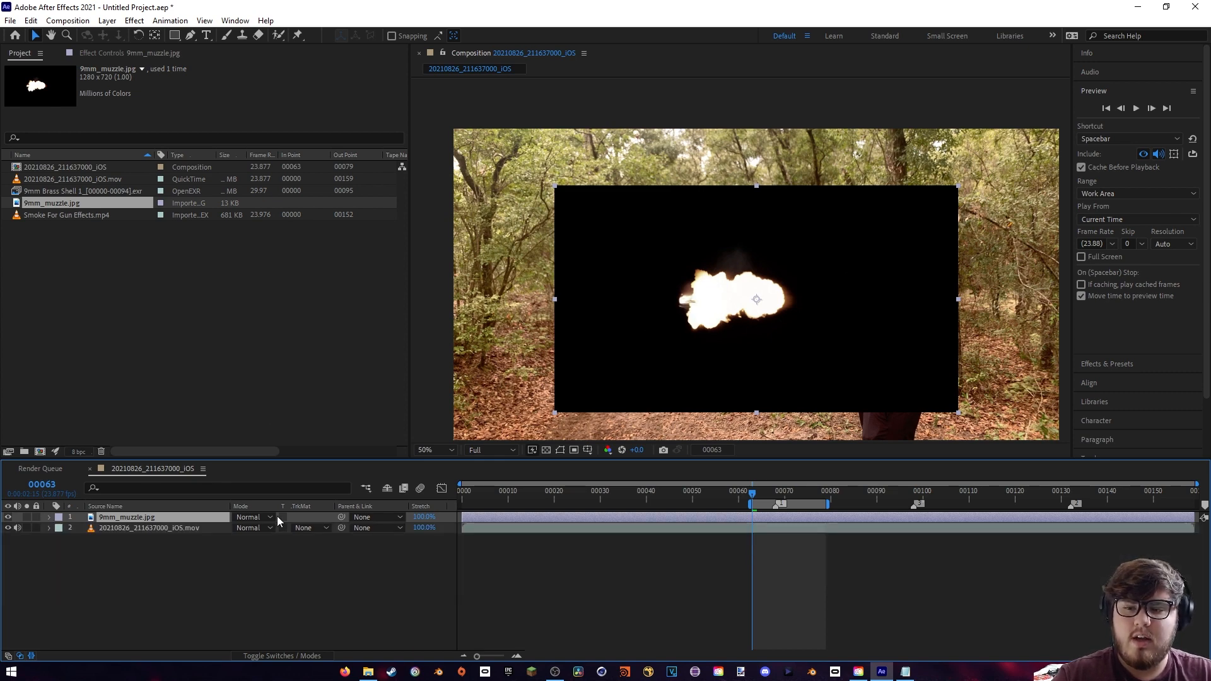
click(242, 521)
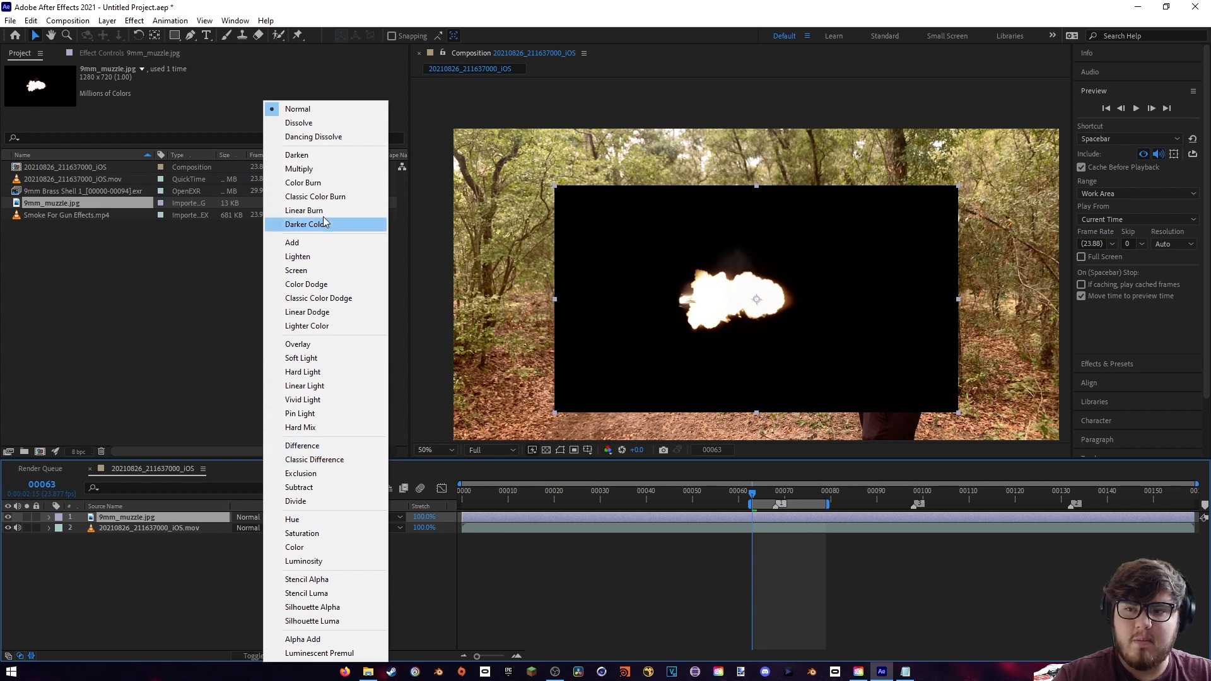
click(297, 271)
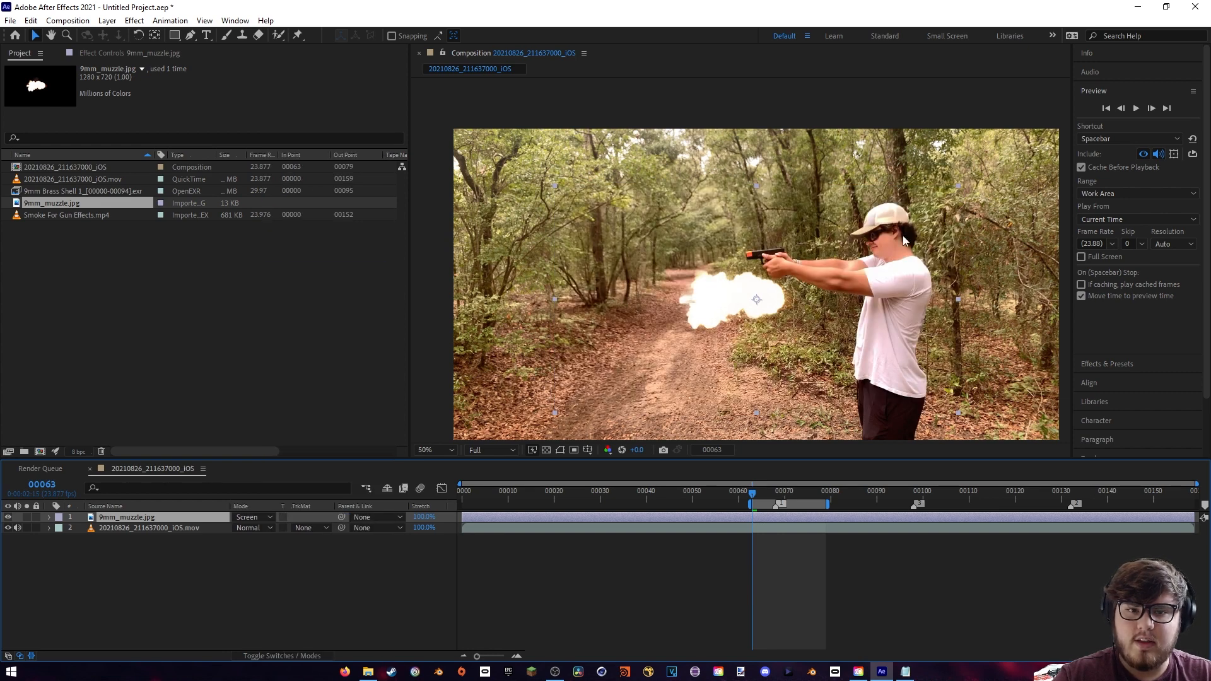
click(265, 657)
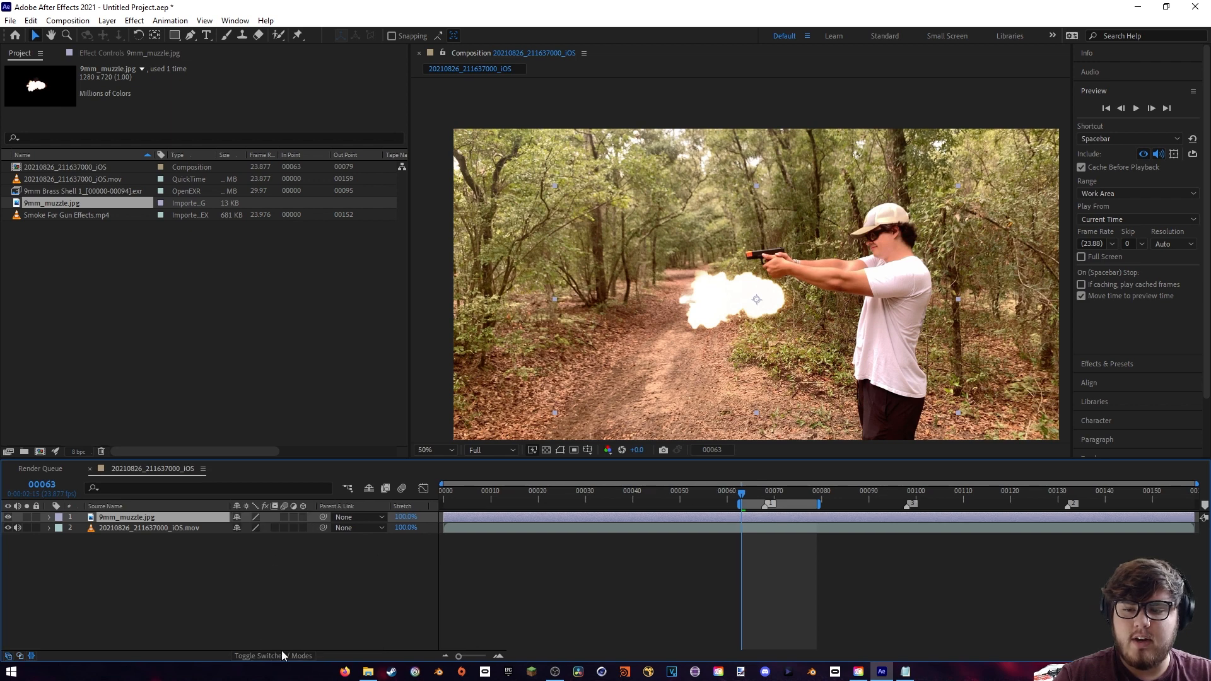
click(282, 656)
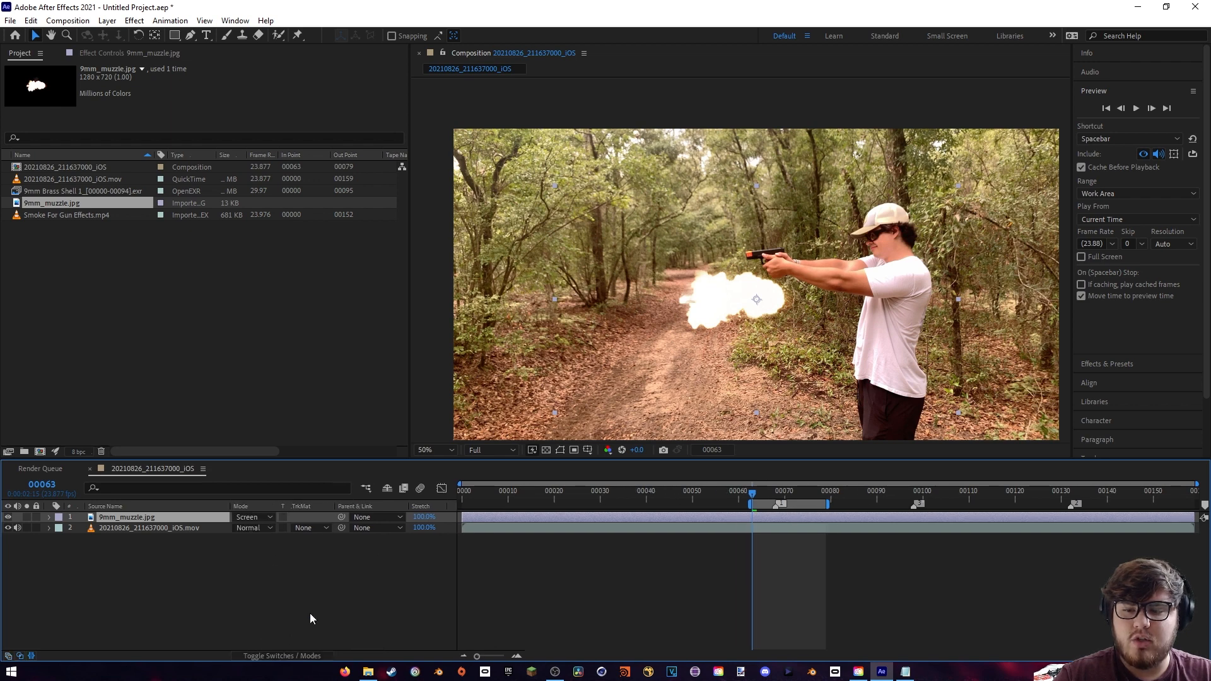
- Set the rotation of the 9mm_muzzle.jpg layer to 172° so the flash points in the firing direction
click(49, 517)
click(61, 529)
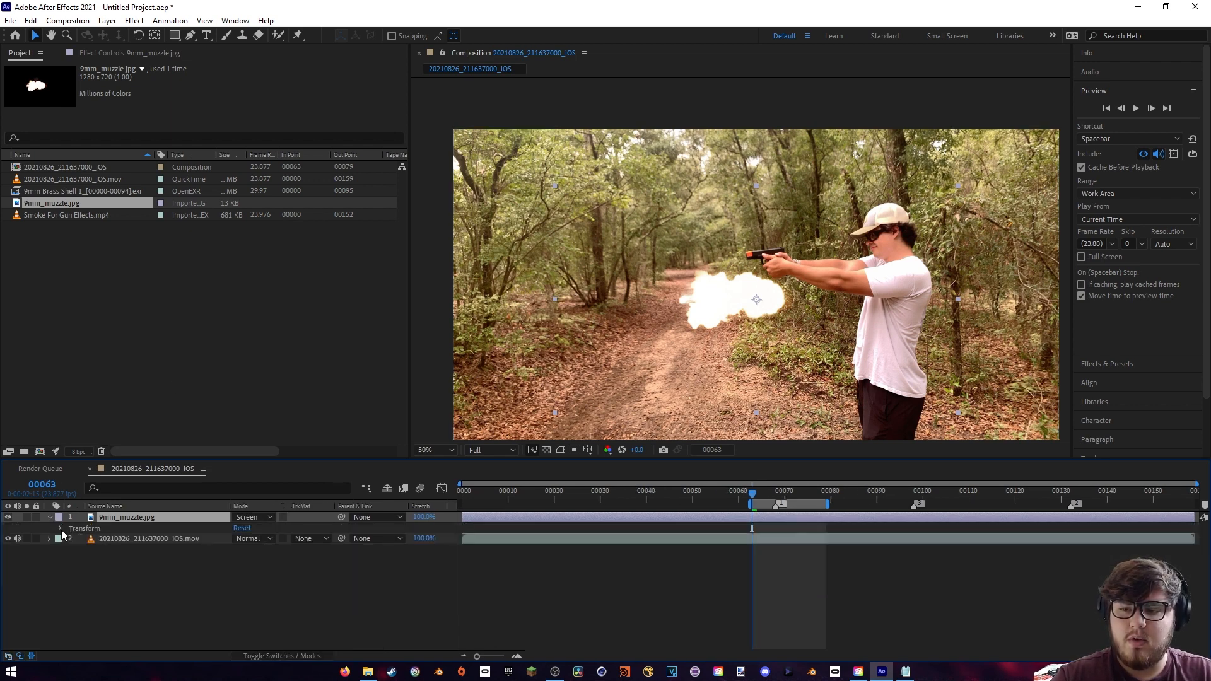
click(62, 529)
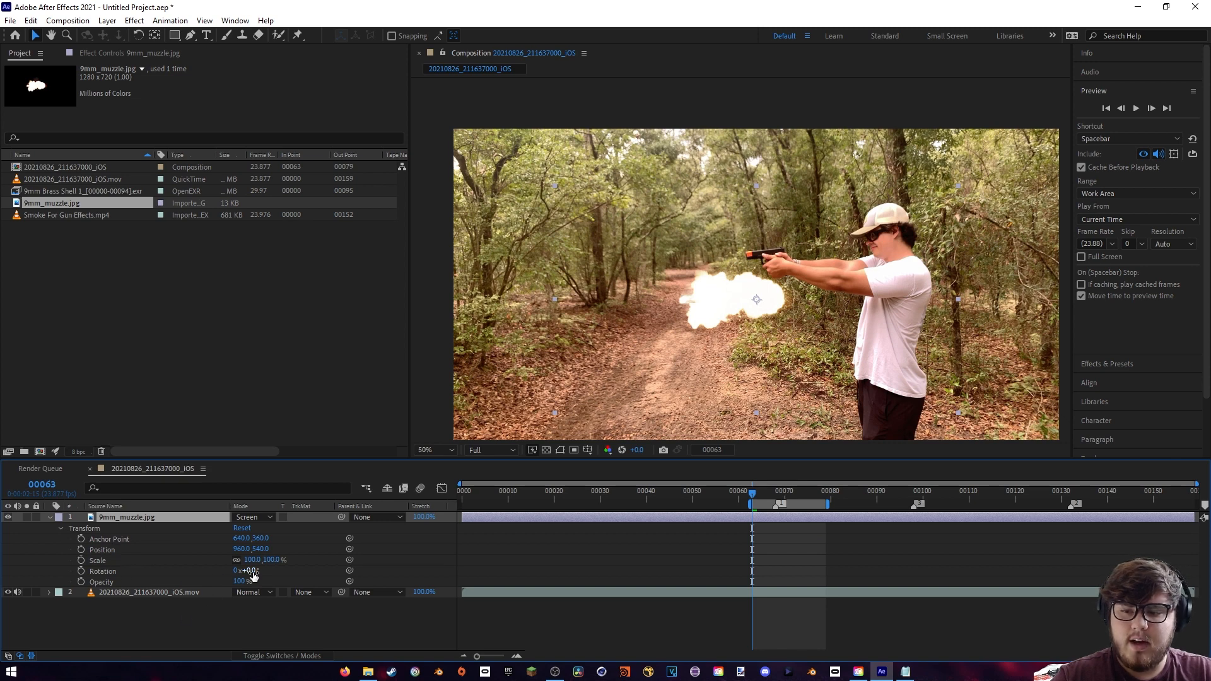
drag(253, 574, 355, 565)
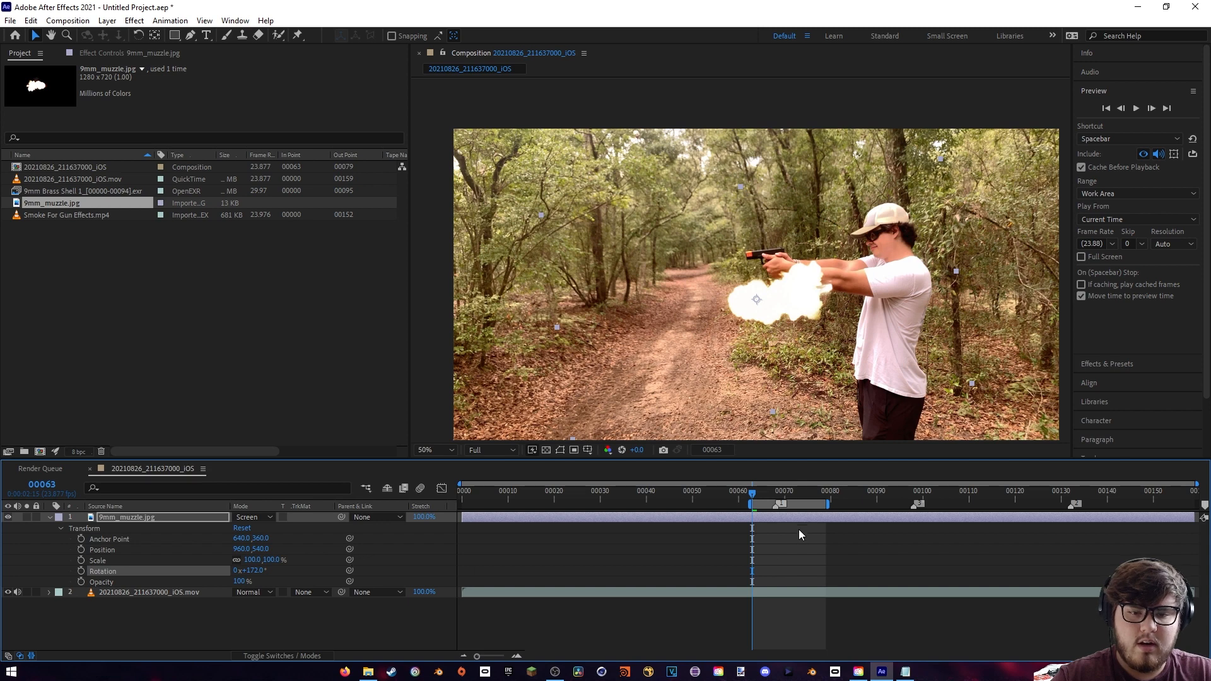
- At frame 68, place the muzzle flash at the gun's barrel, at about 692, 418, and set its rotation to 176°
click(776, 492)
key(slash)
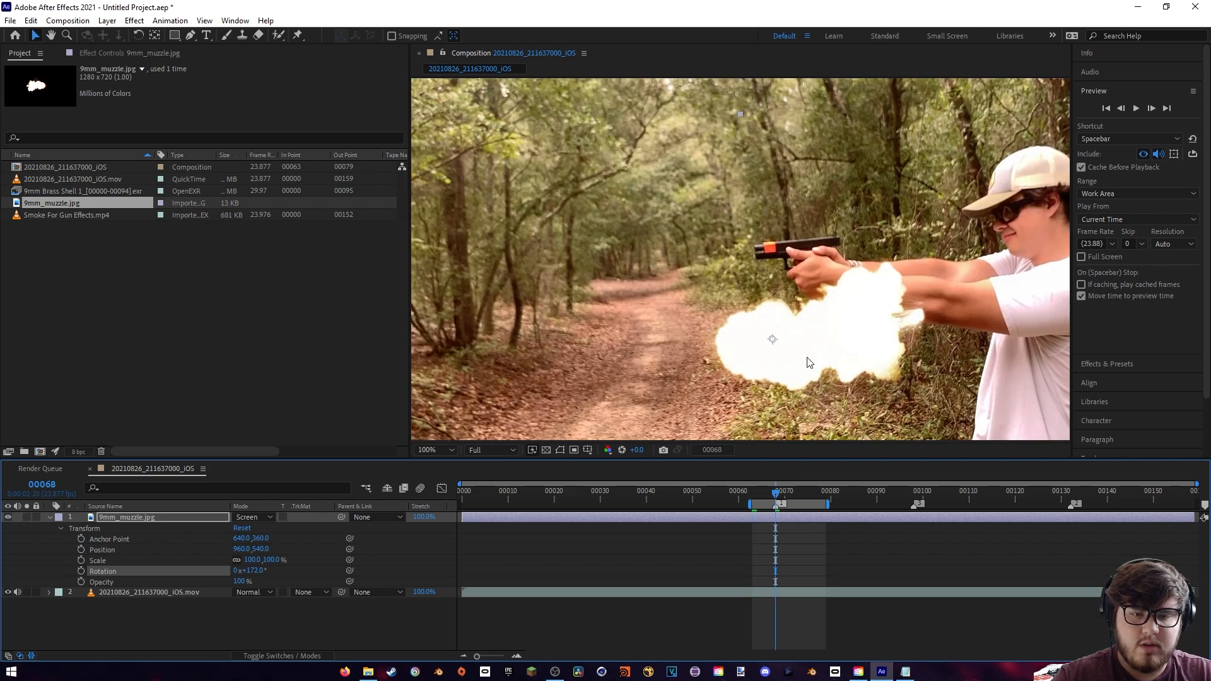
drag(857, 361, 686, 289)
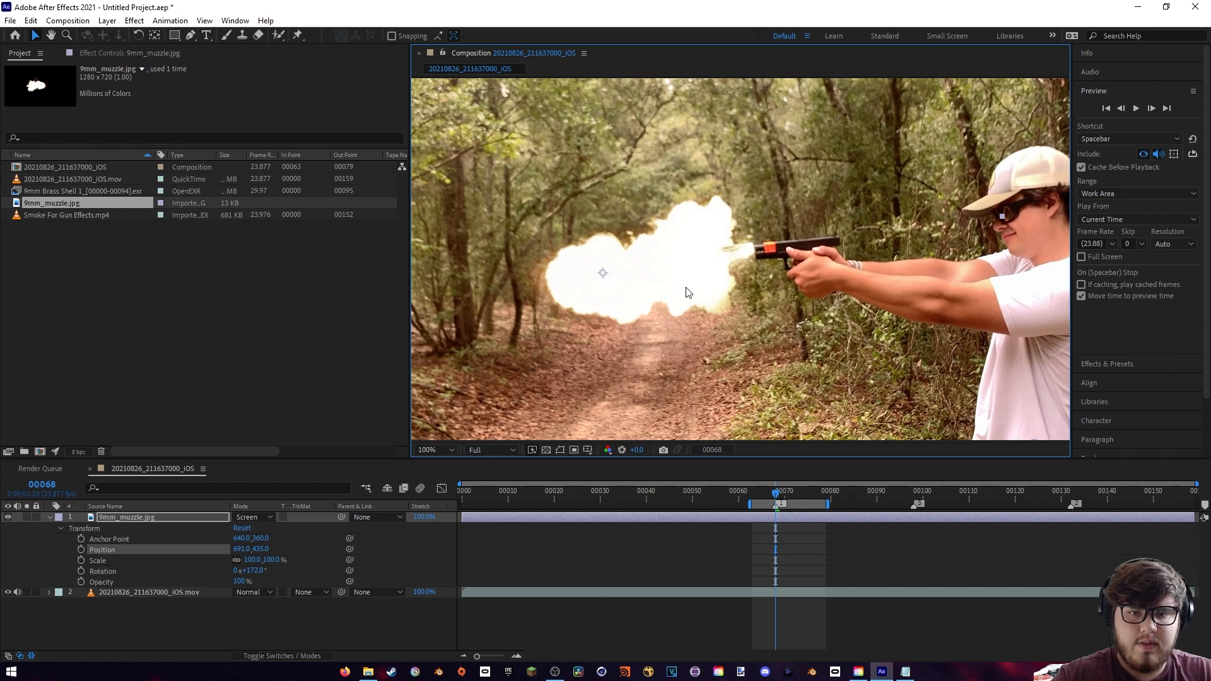
drag(252, 573, 251, 570)
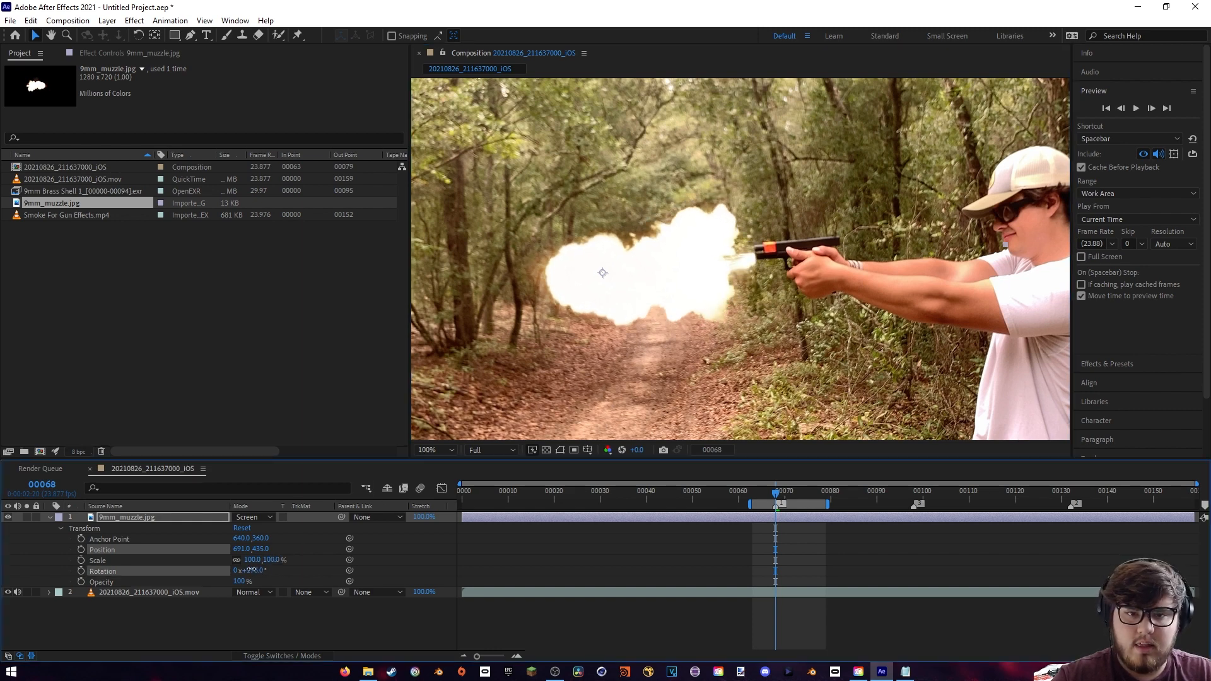
drag(700, 283, 705, 273)
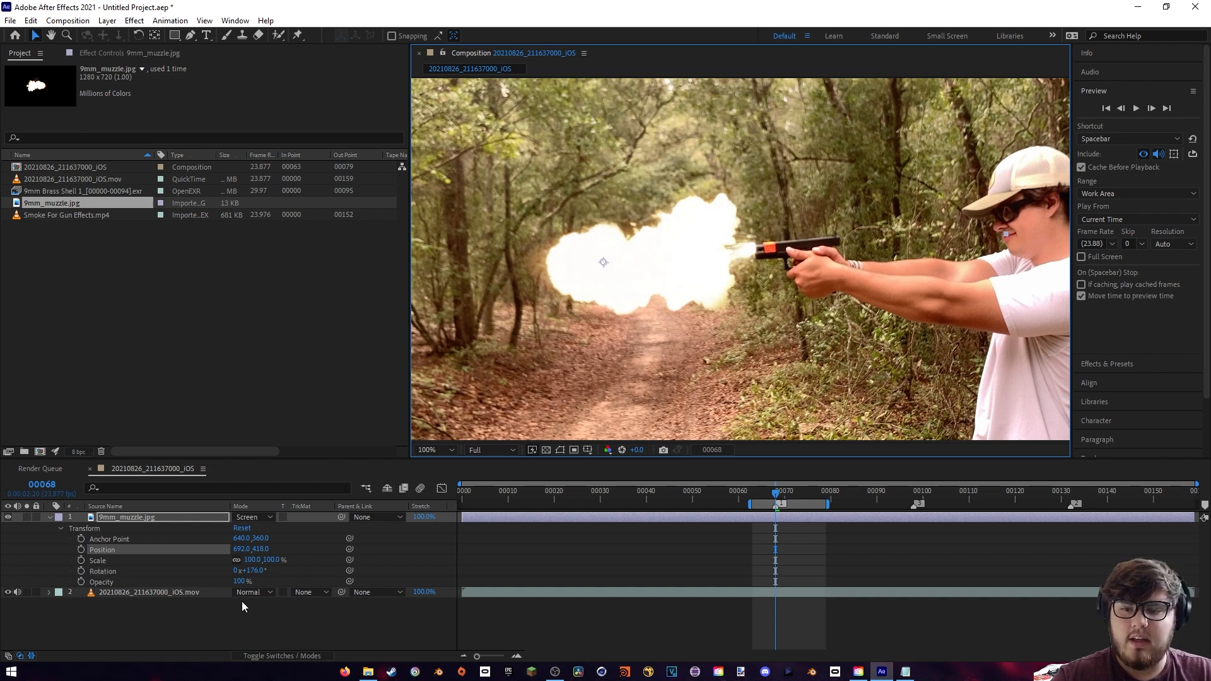
- Scale the muzzle flash to 82% and move it back against the barrel, to about 734, 415
drag(252, 561, 246, 562)
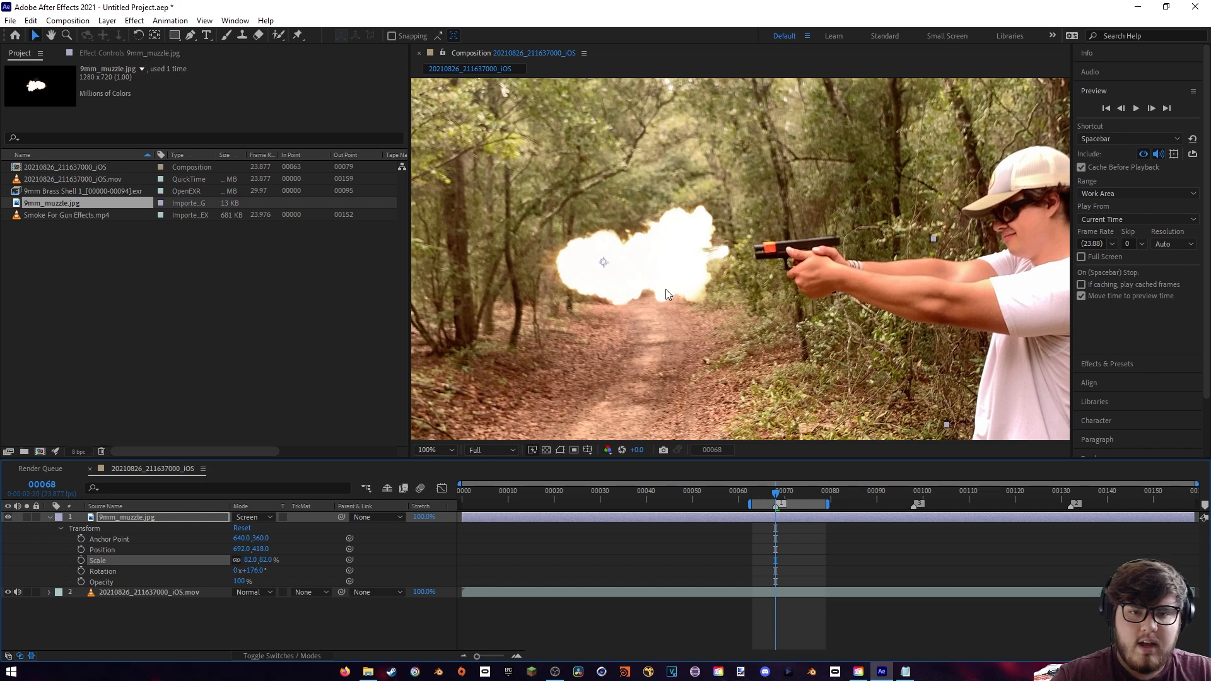
drag(675, 282, 700, 277)
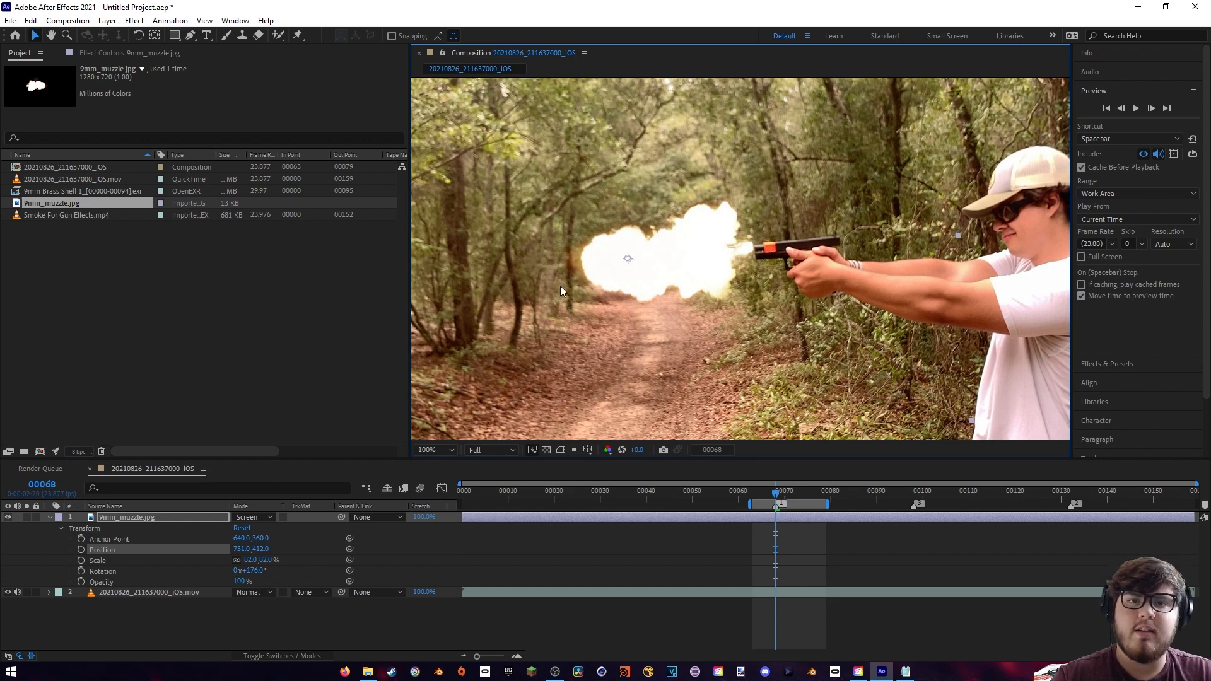
drag(560, 286, 562, 288)
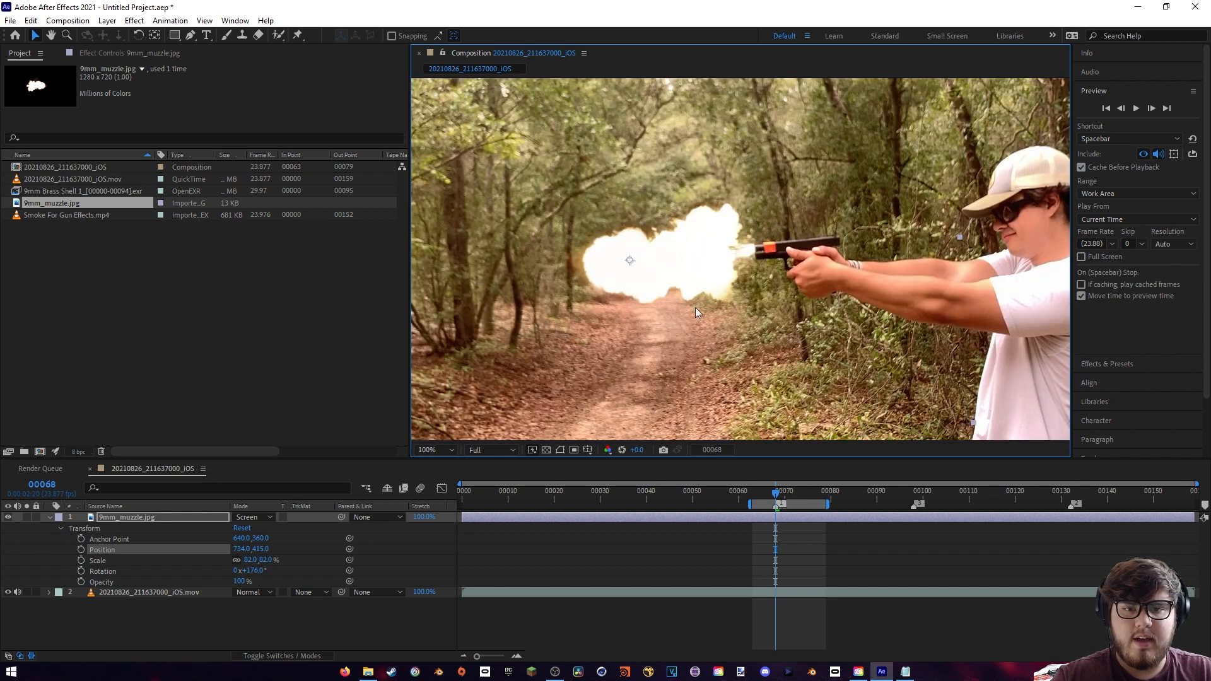
- Trim both ends of the 9mm_muzzle.jpg layer so it lasts only the single gunshot frame 68
mouse_move(775, 502)
mouse_down()
mouse_move(694, 502)
mouse_move(775, 502)
mouse_up()
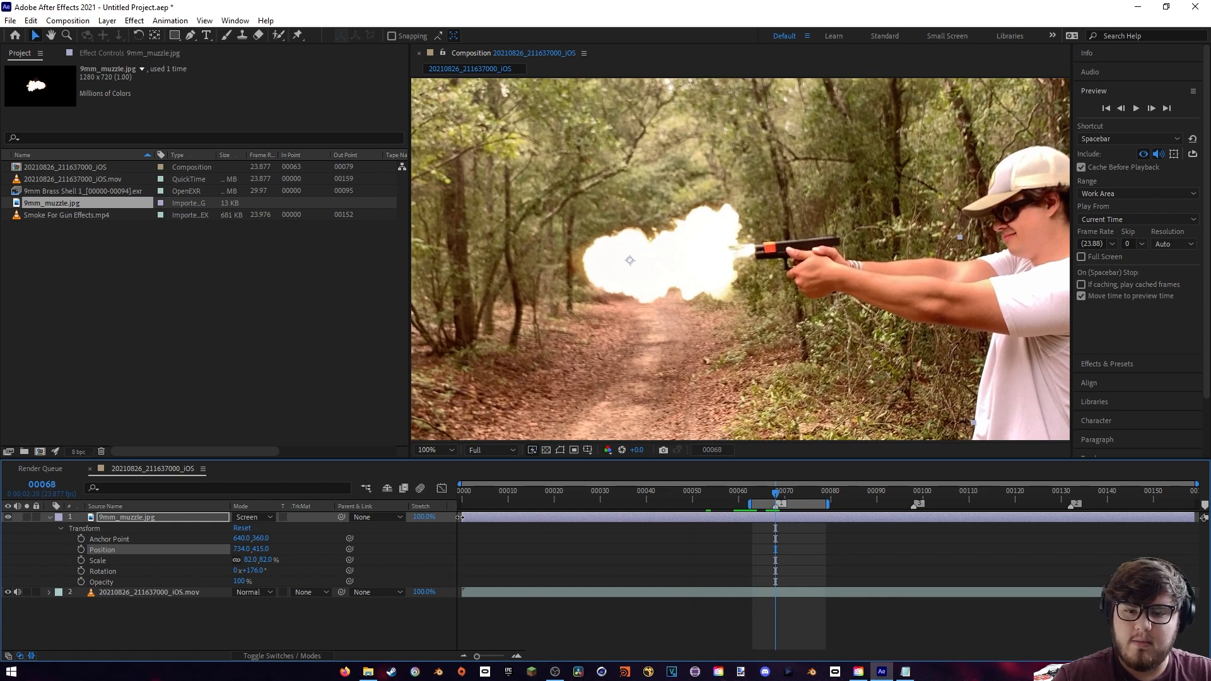
drag(460, 517, 772, 529)
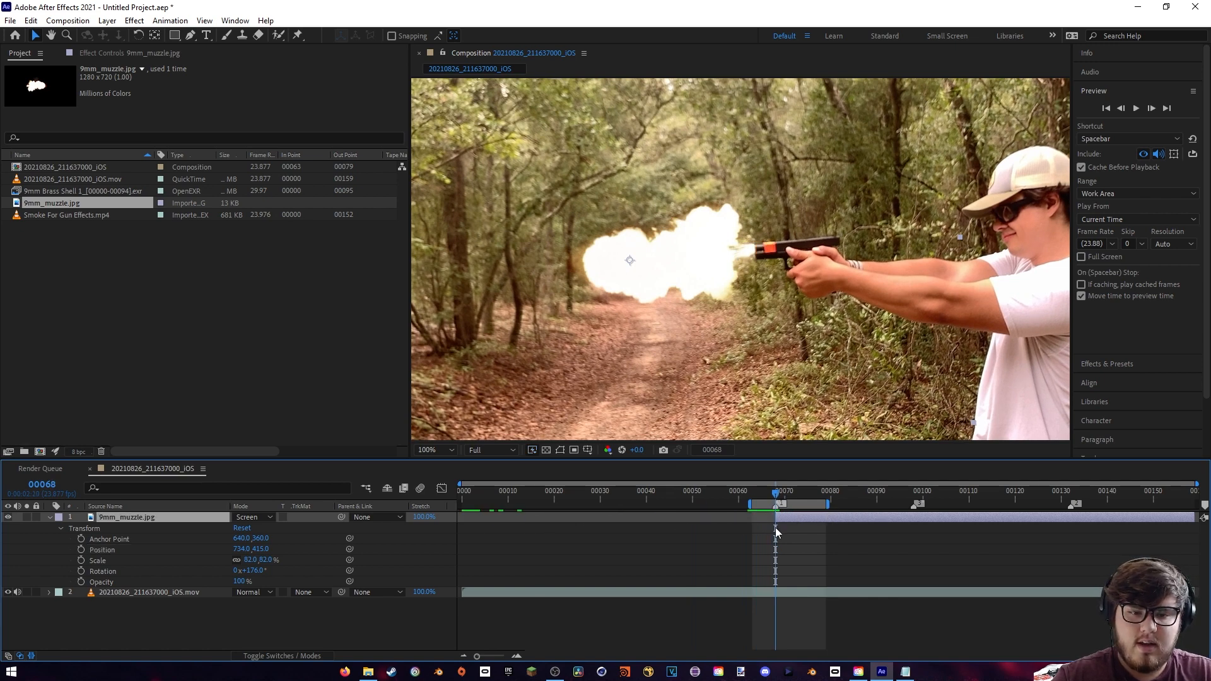
drag(1197, 517, 780, 519)
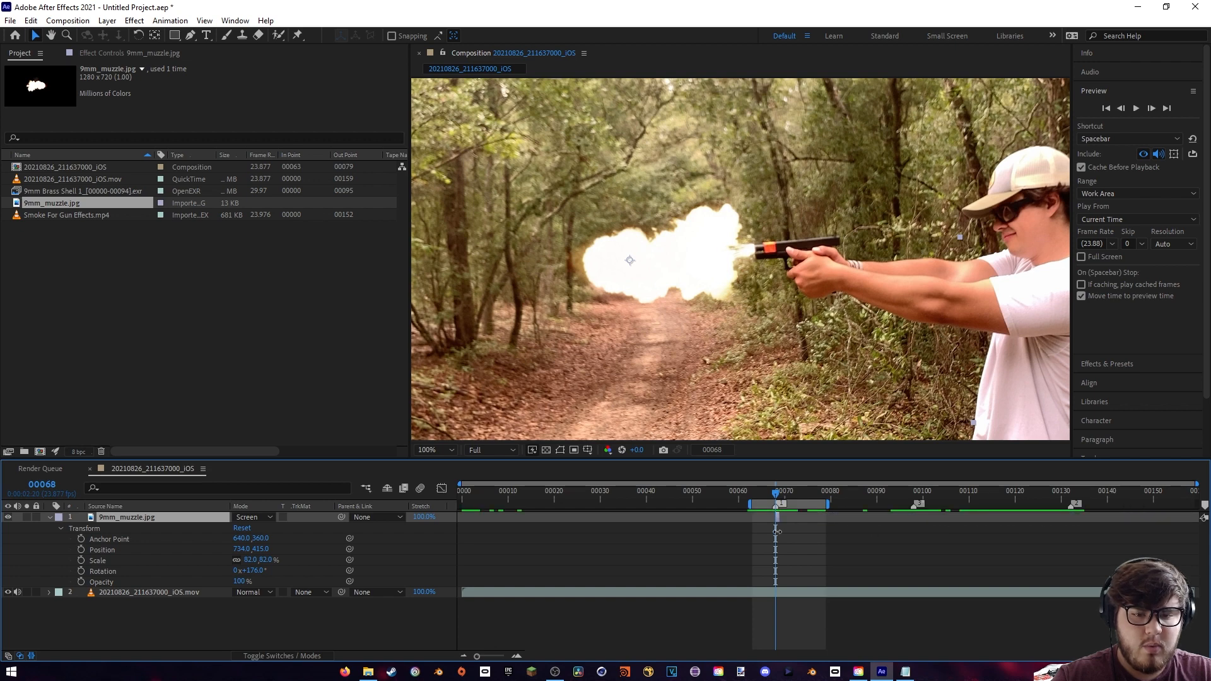
- Preview the muzzle flash from frame 63 and mute the audio of the 20210826_211637000_iOS.mov layer
drag(477, 658, 504, 657)
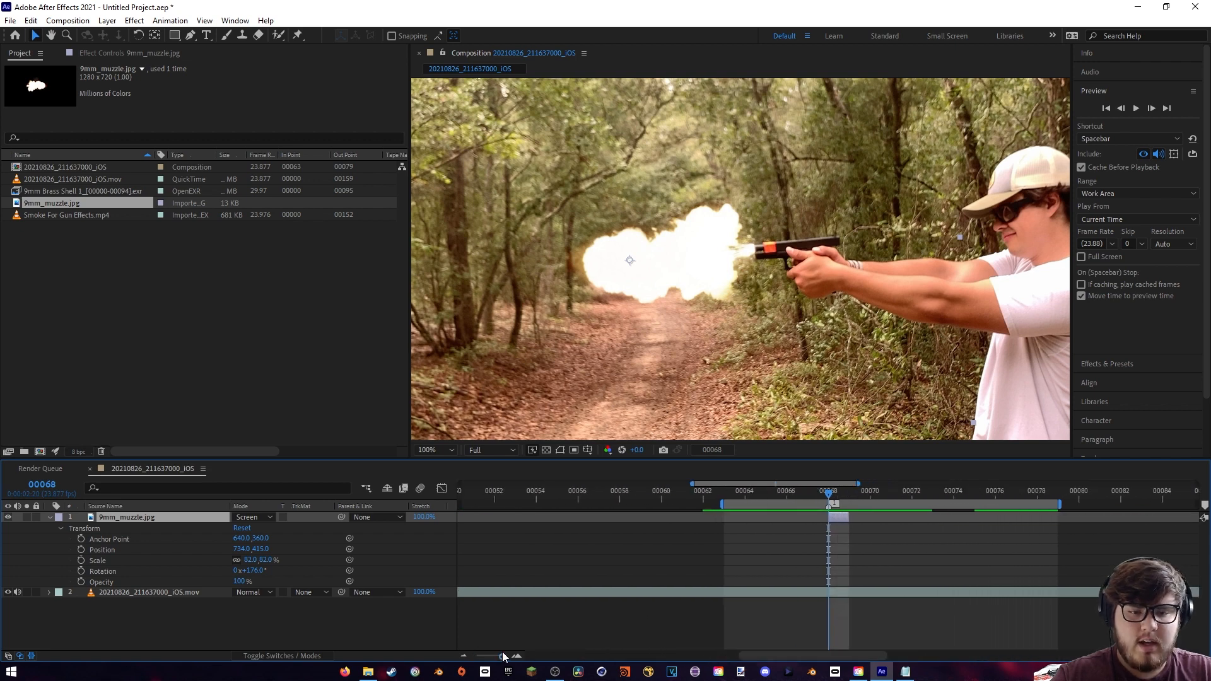
click(726, 489)
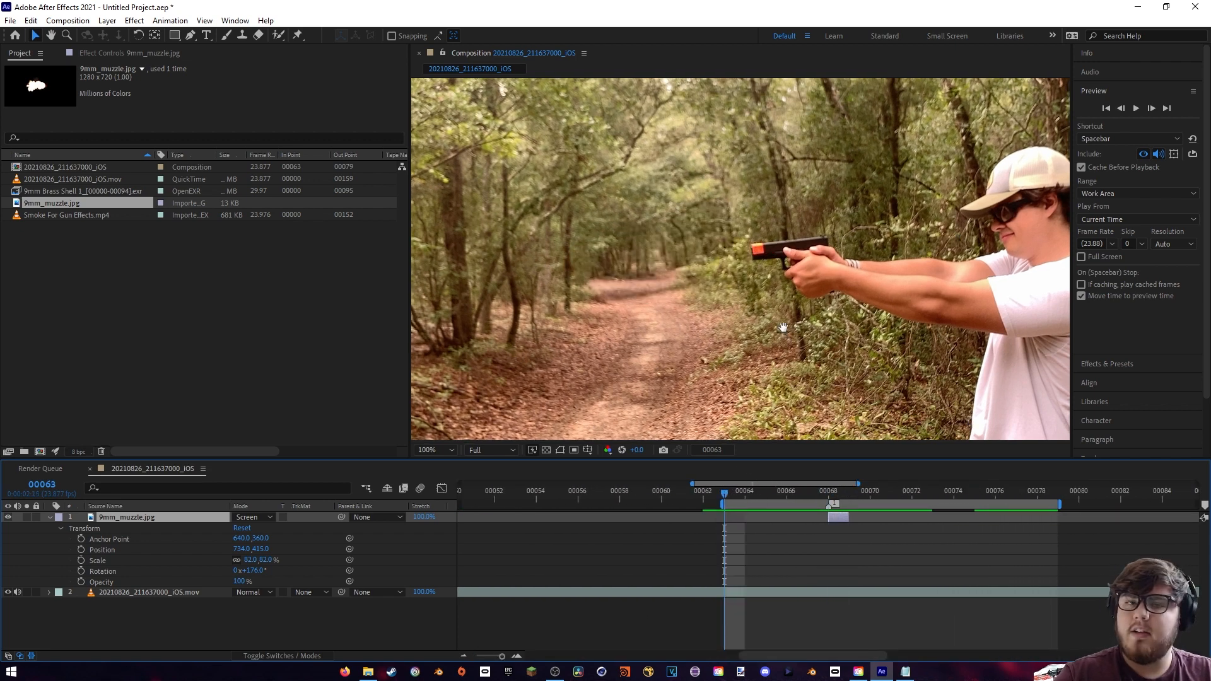
key(space)
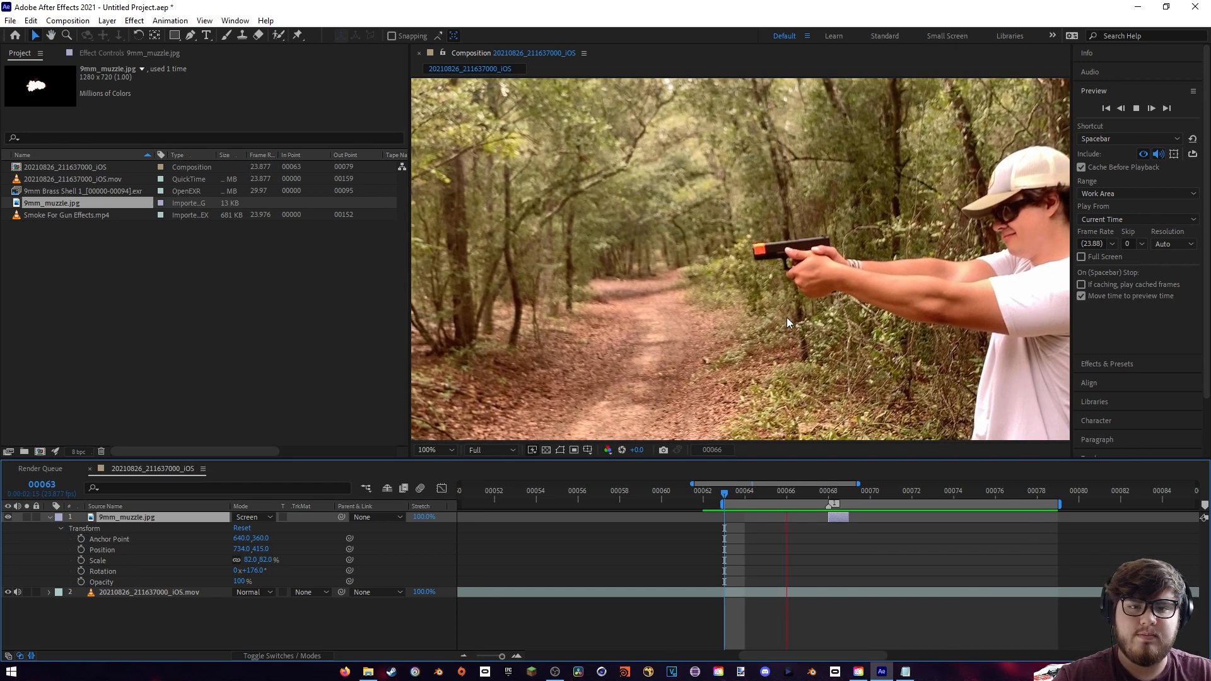
key(space)
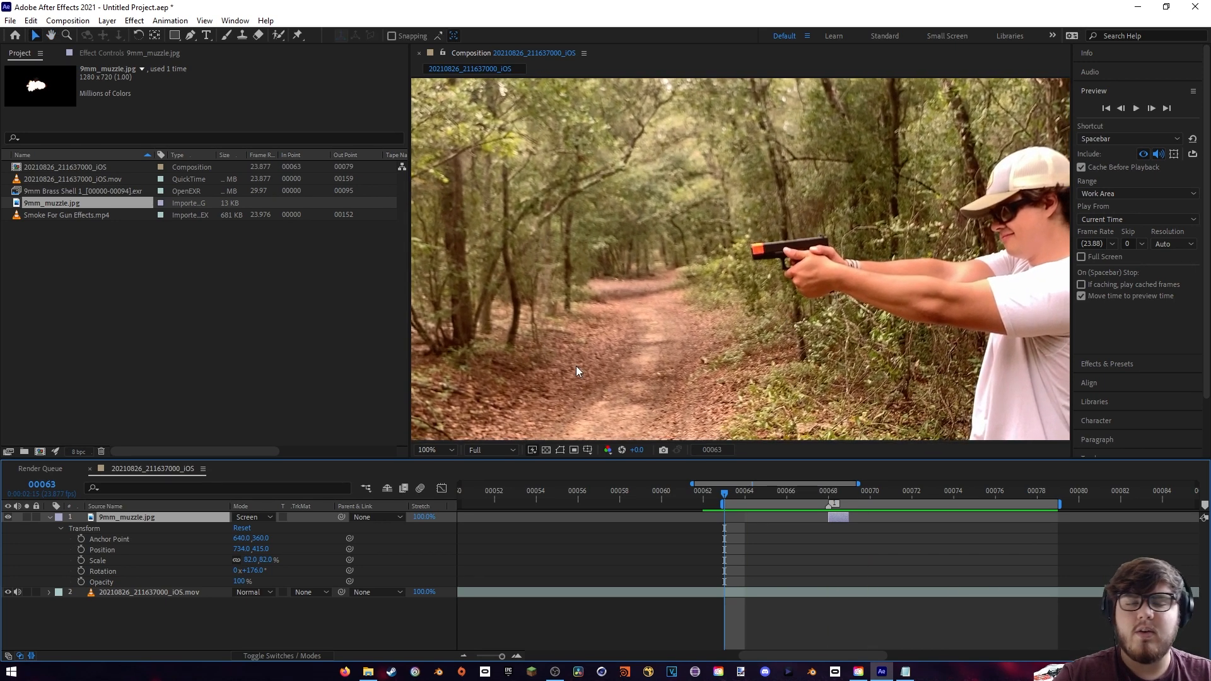
click(19, 593)
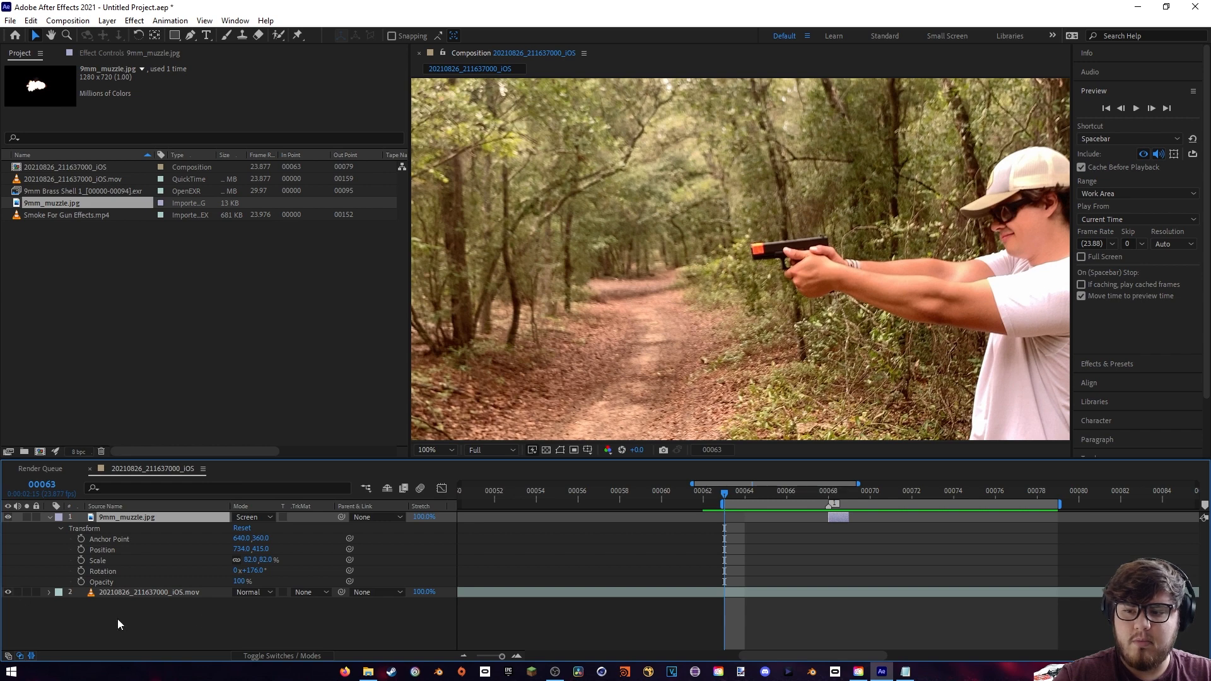
key(space)
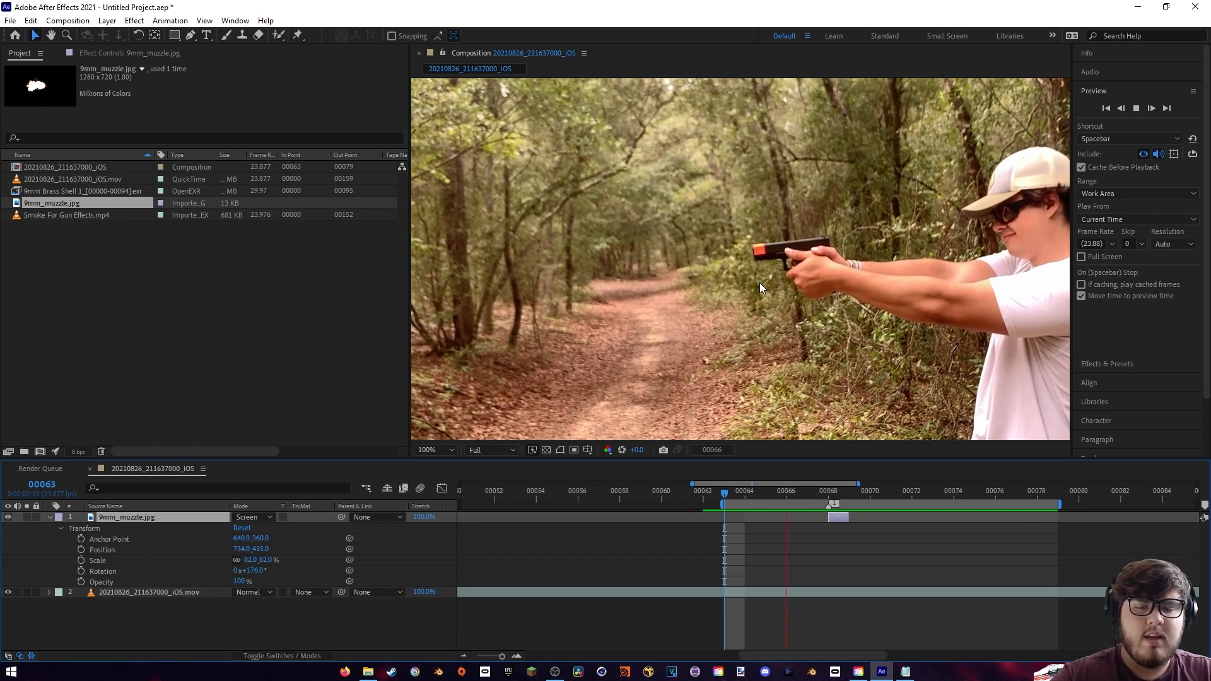
key(space)
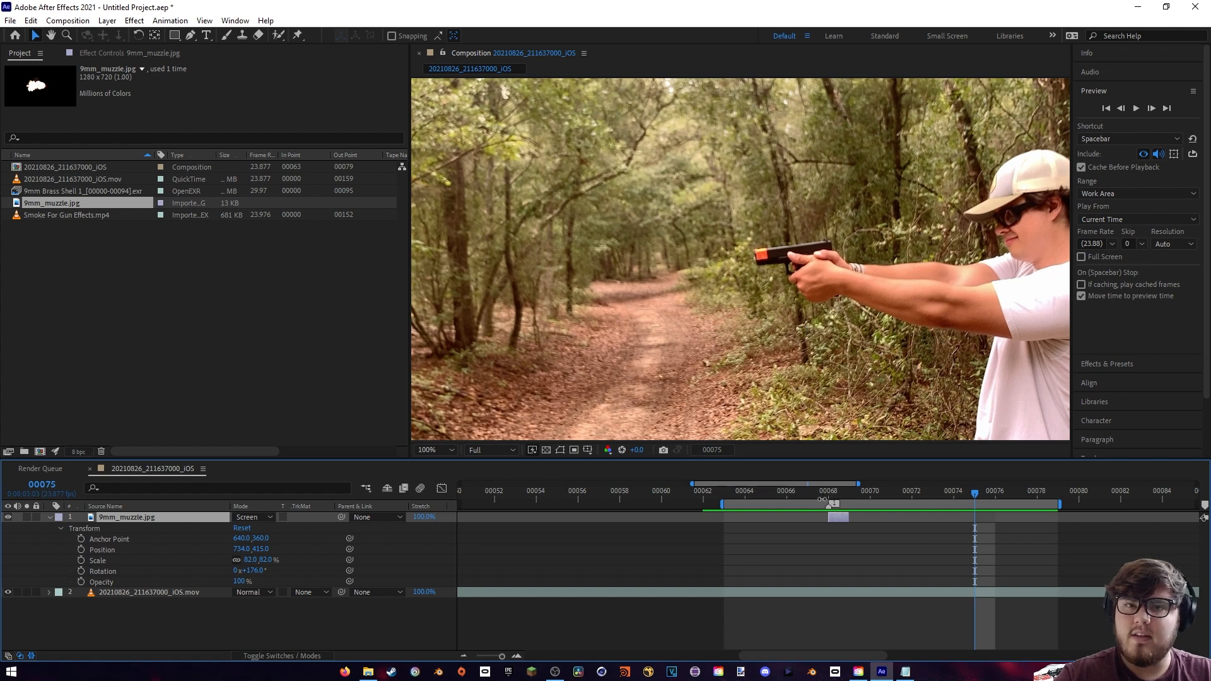
- Place Smoke For Gun Effects.mp4 between the muzzle flash and footage layers, and lower its opacity to 70%
click(826, 500)
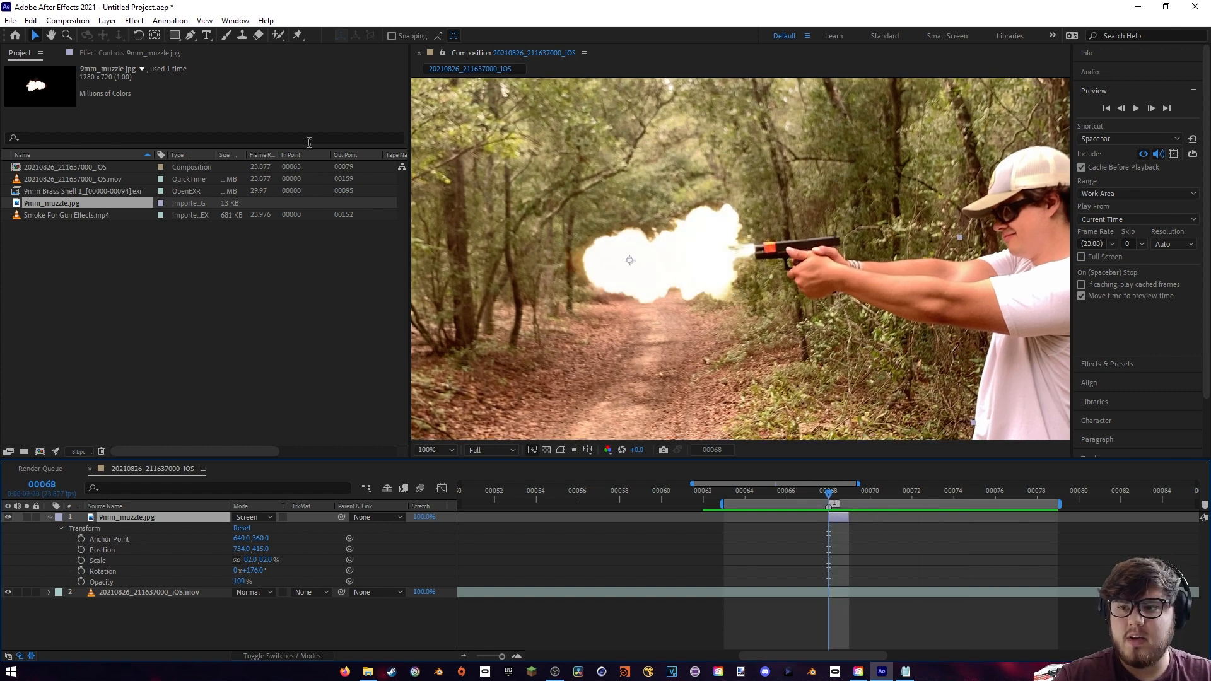
drag(48, 220, 136, 586)
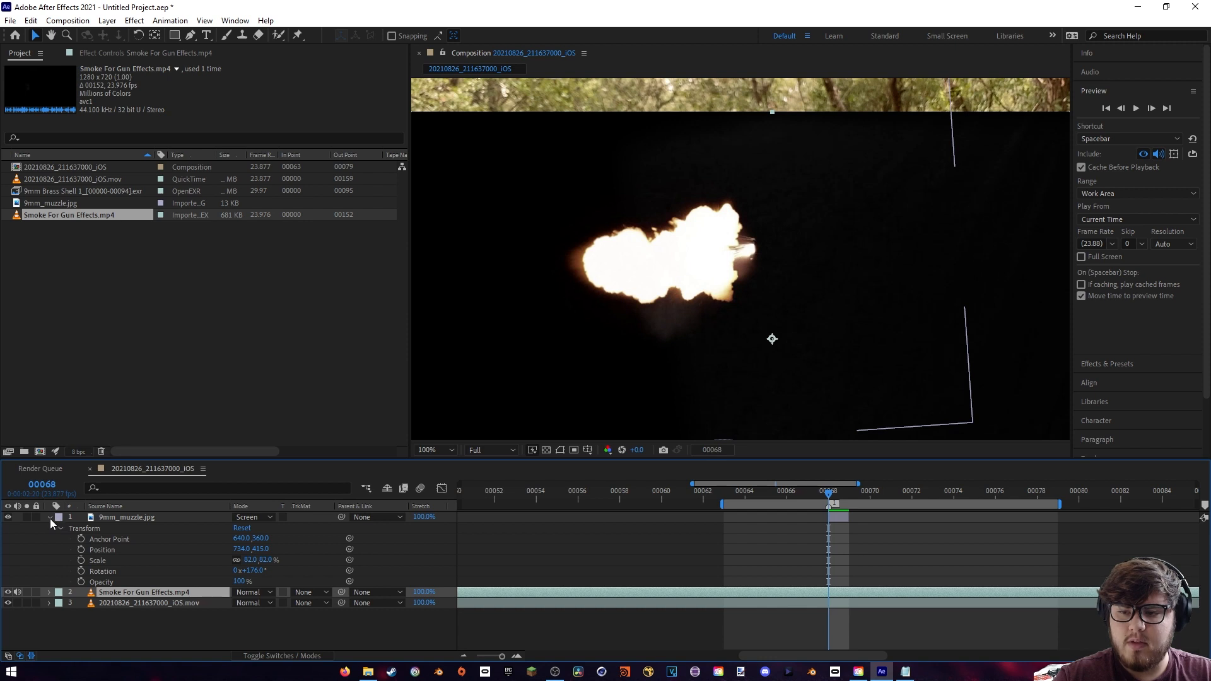
key(comma)
key(comma)
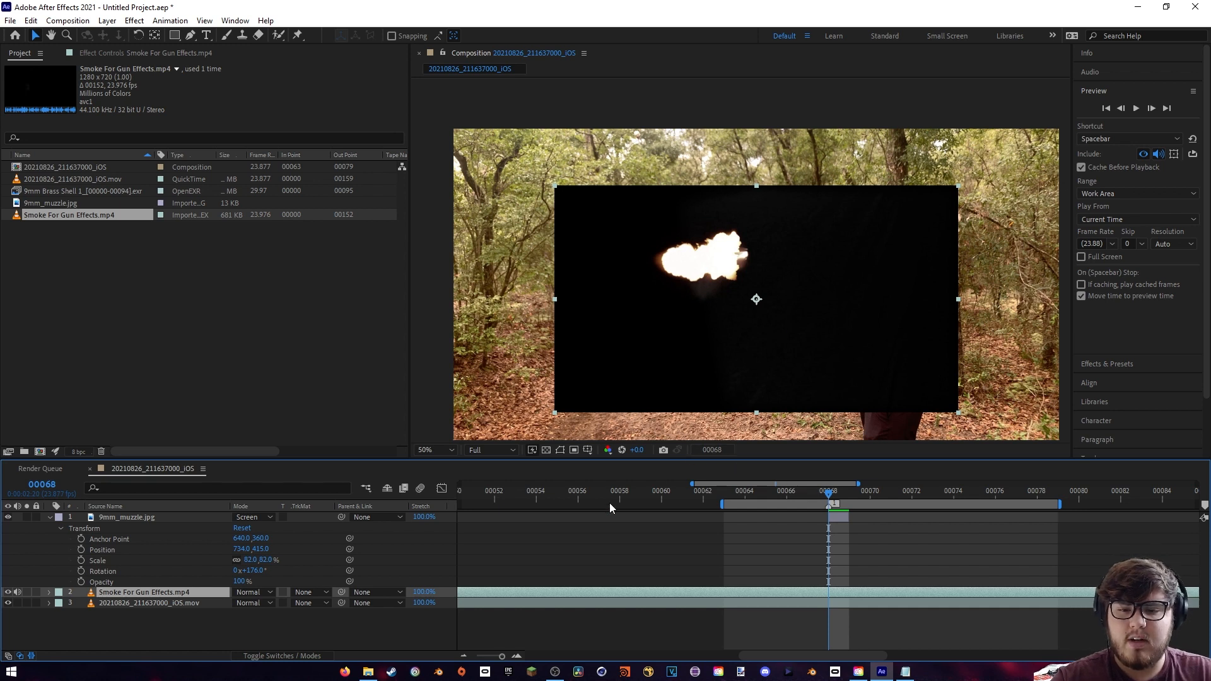
click(50, 593)
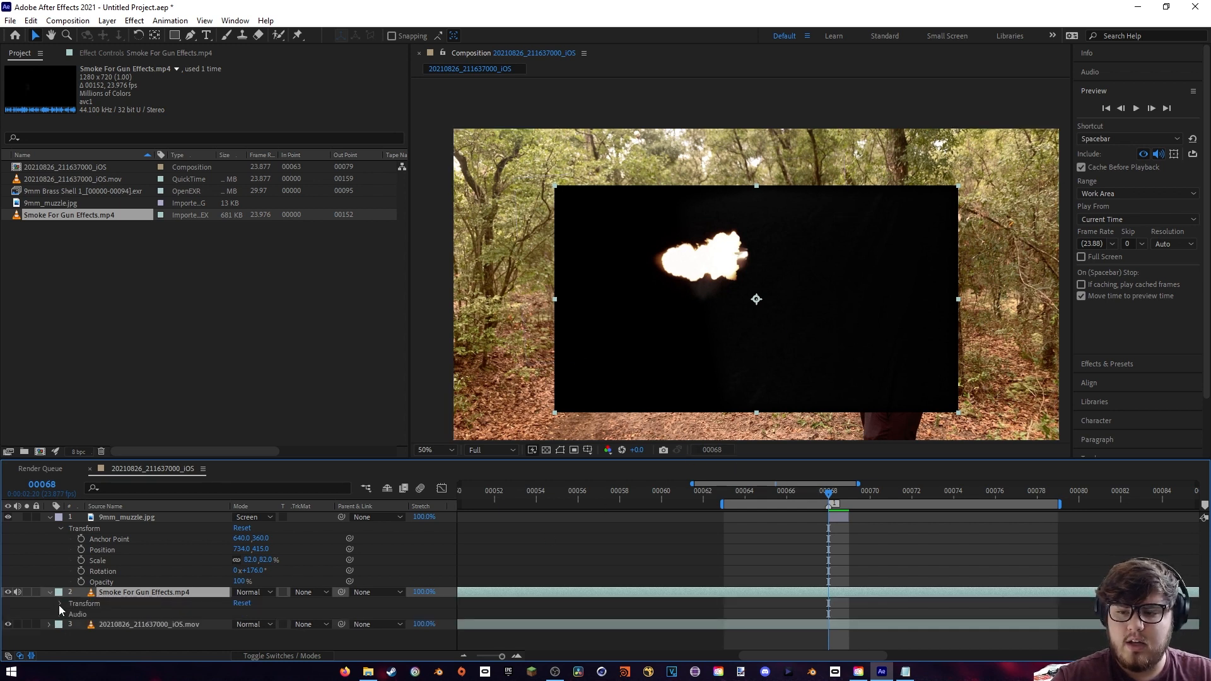
click(61, 603)
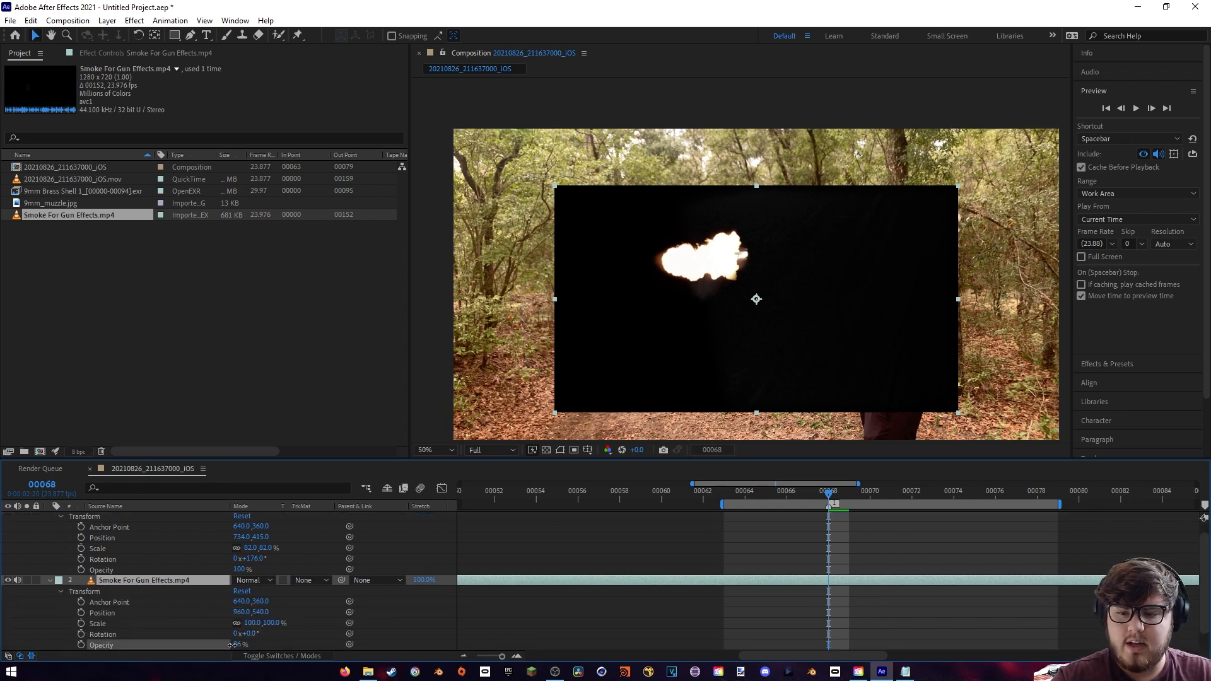
drag(239, 645, 218, 646)
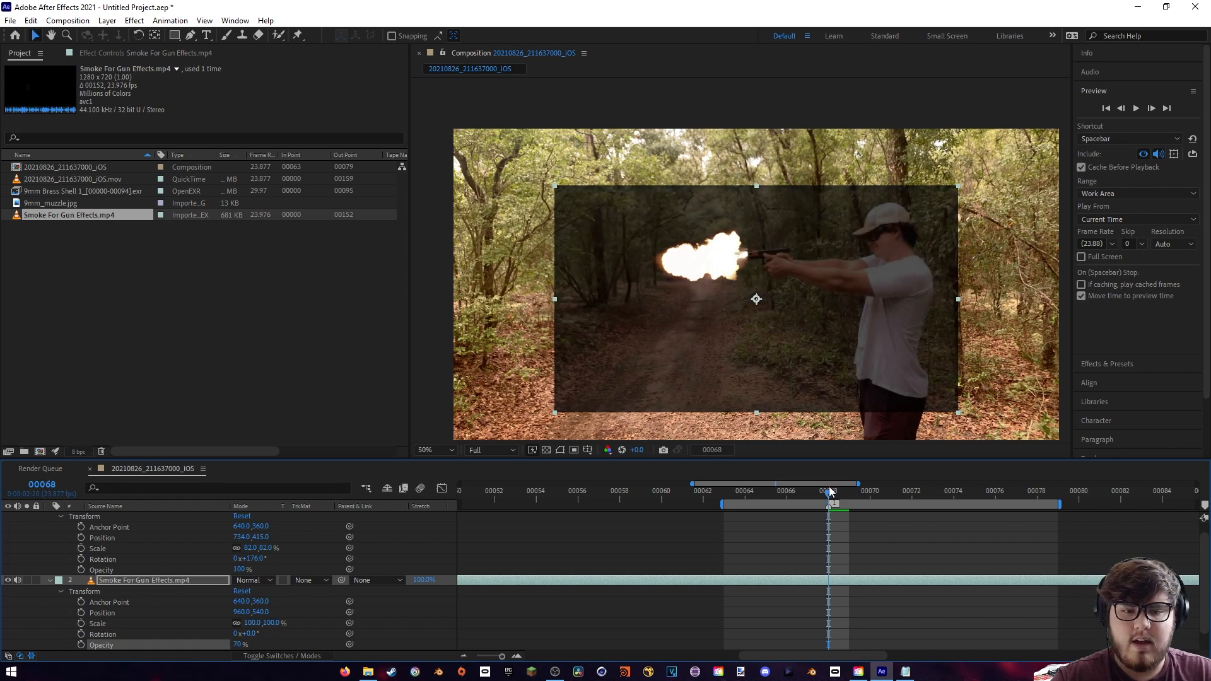
- Trim the start of the smoke layer to frame 70, past the clip's own muzzle flash
drag(820, 499, 870, 528)
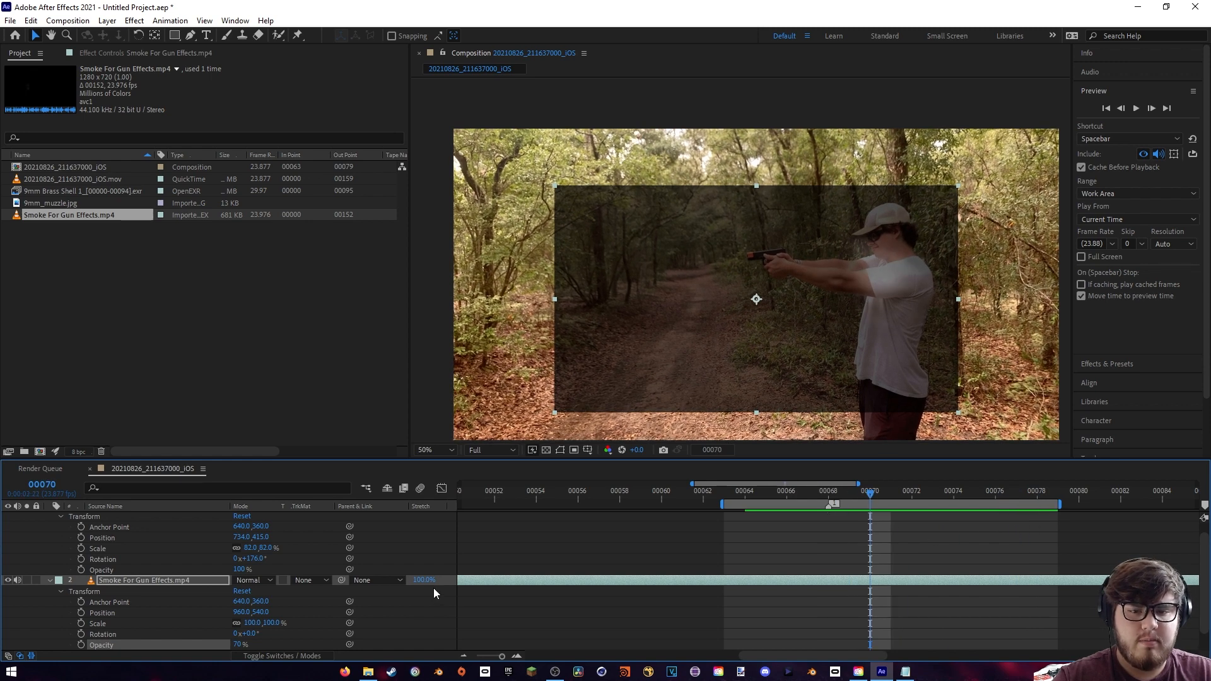
drag(503, 657, 477, 657)
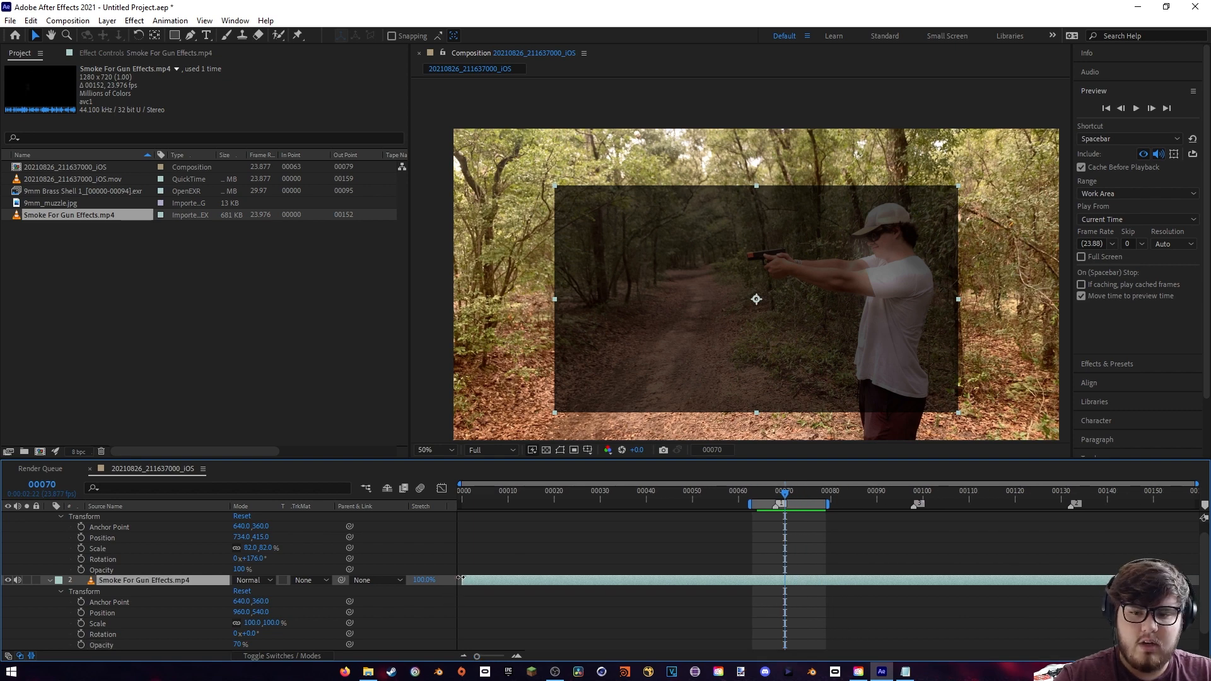
drag(460, 578, 785, 579)
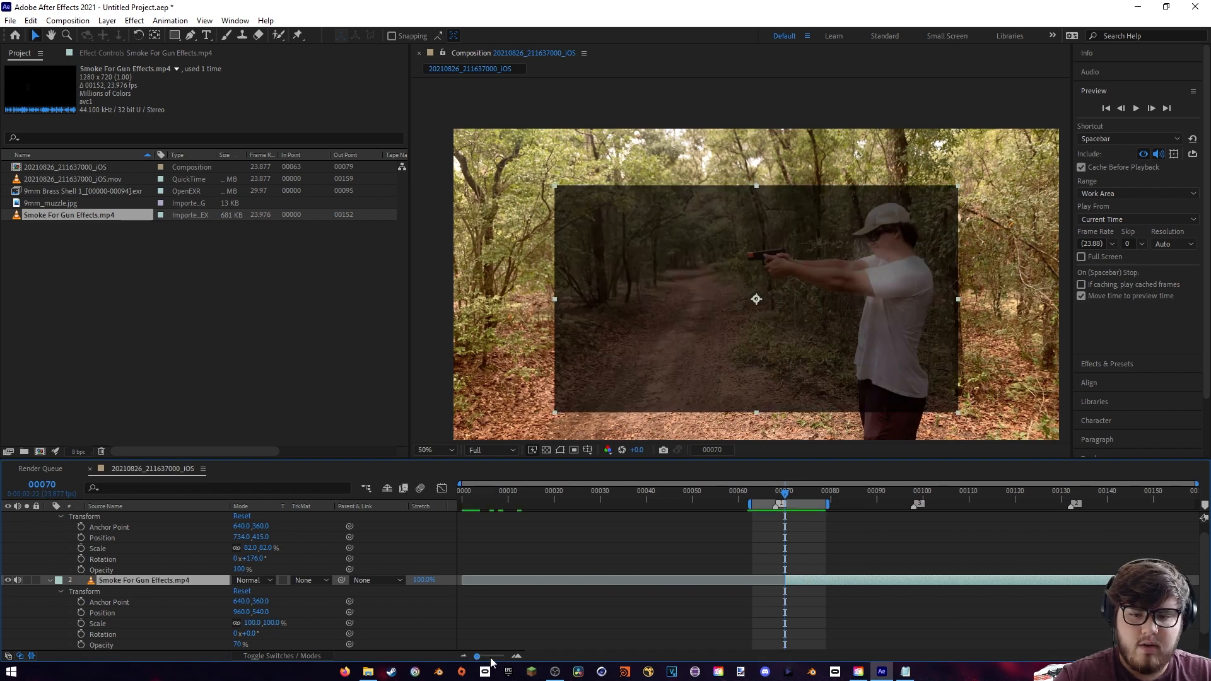
- Trim the end of the Smoke For Gun Effects.mp4 layer to frame 86
drag(479, 657, 503, 658)
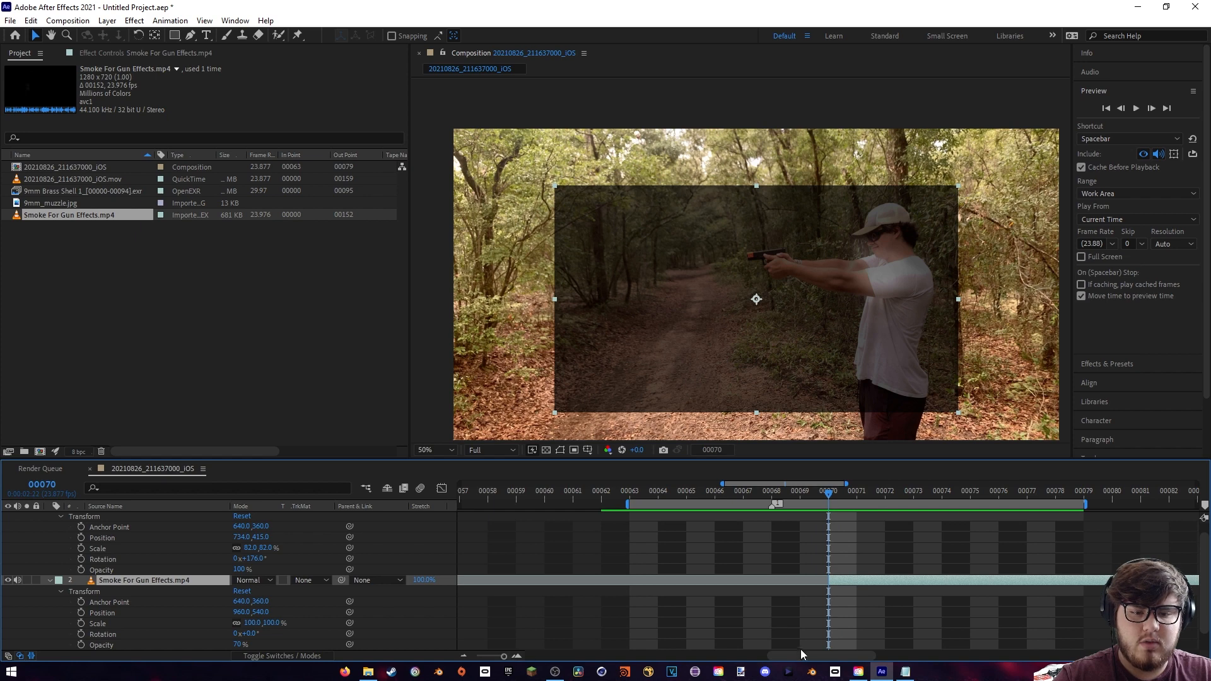
drag(801, 652, 832, 651)
drag(630, 490, 1092, 524)
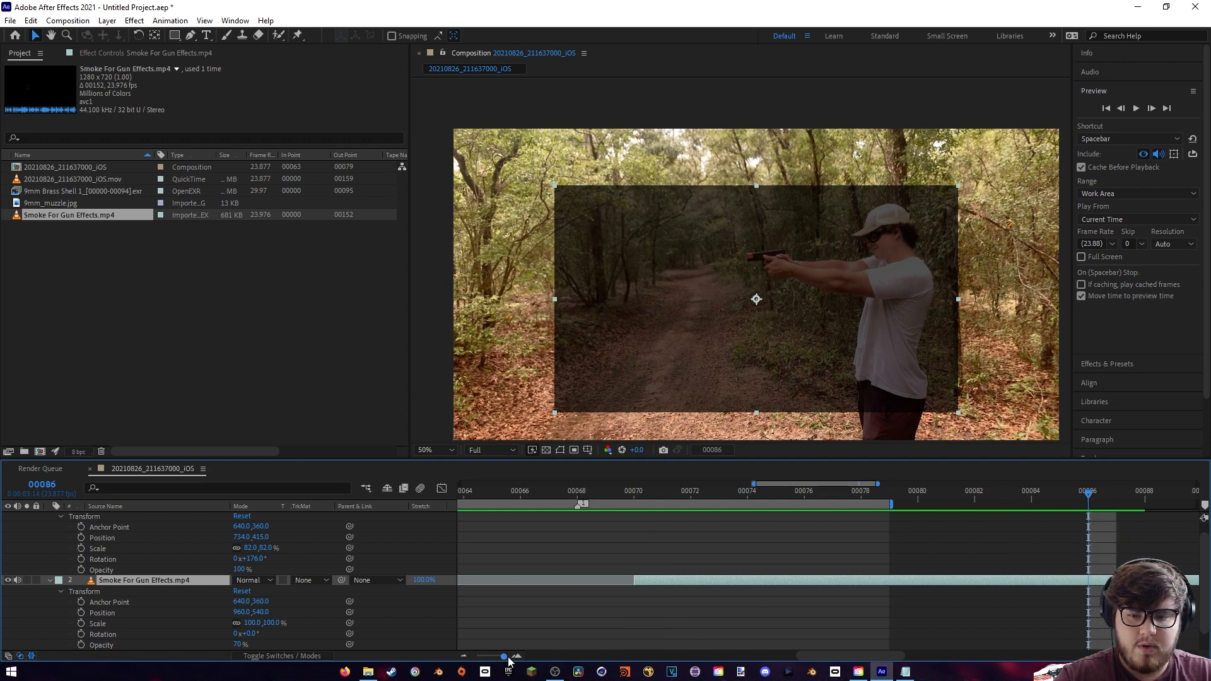
drag(504, 657, 477, 658)
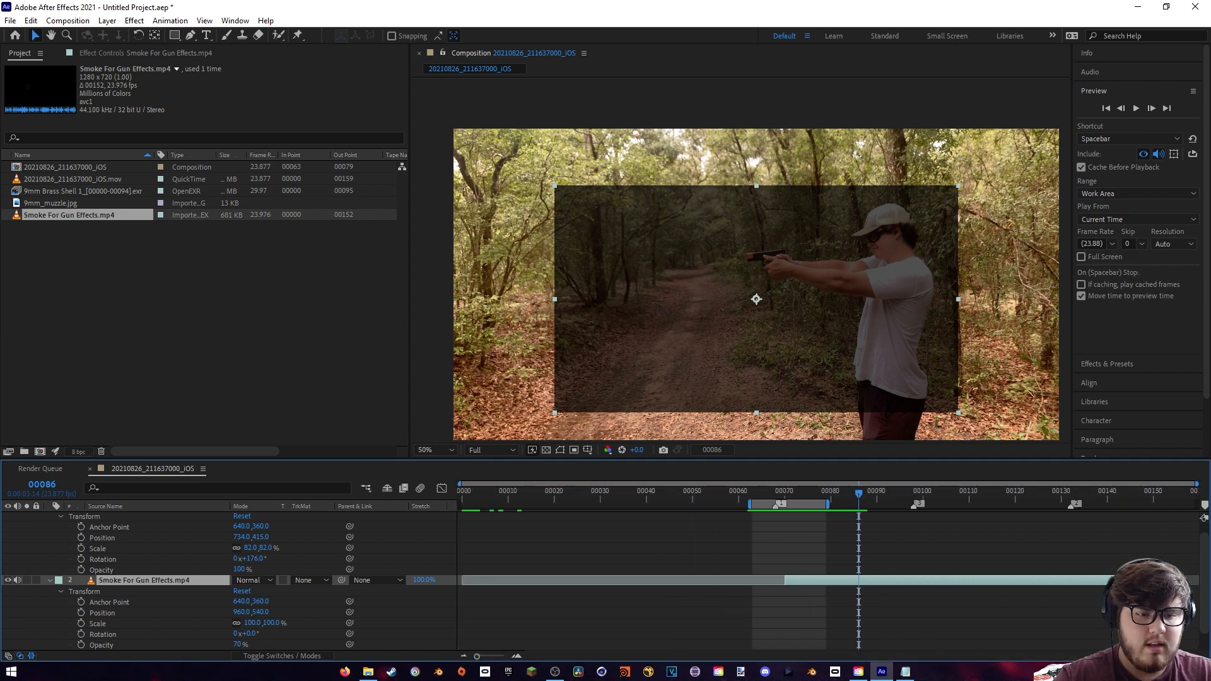
drag(1095, 581, 859, 580)
- Scale the smoke layer to 76% and move it in front of the gun's barrel, to position 550, 474
click(788, 493)
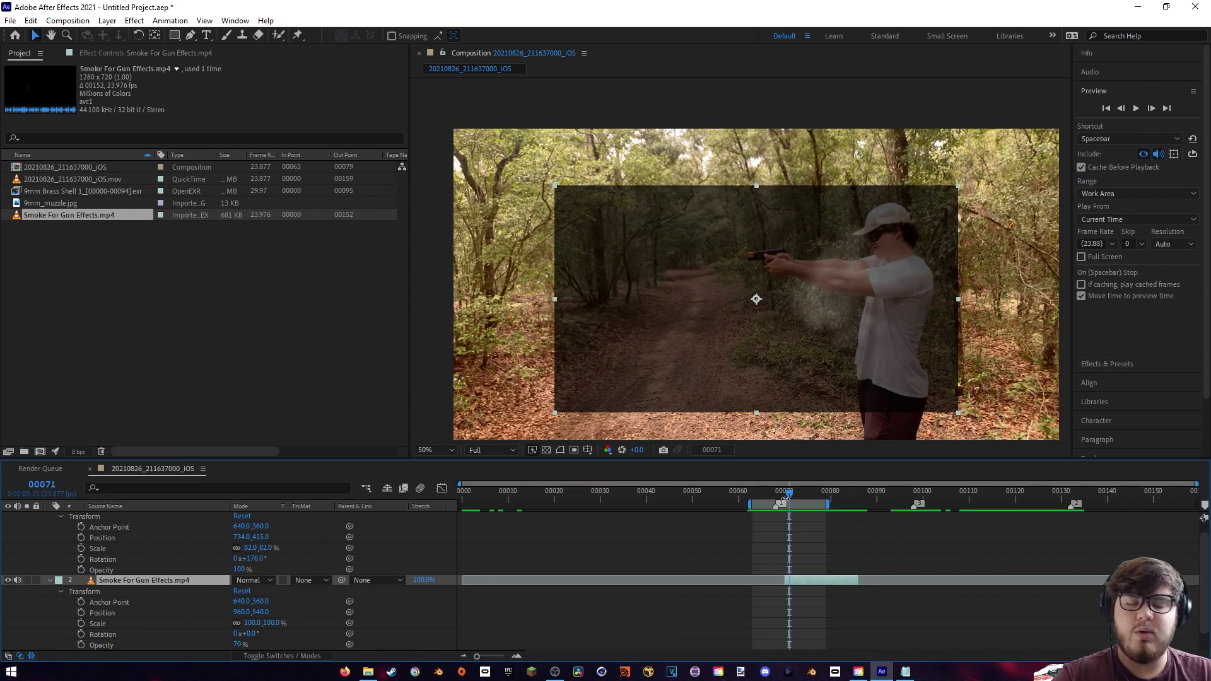
drag(789, 492, 817, 493)
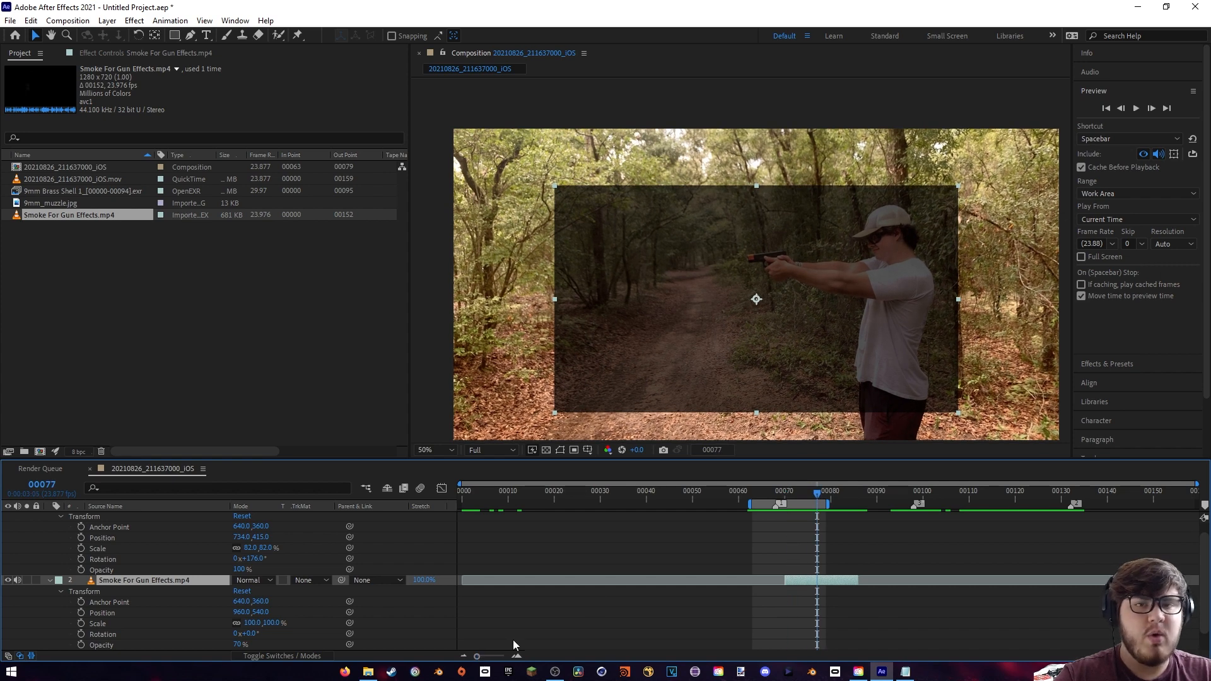
click(826, 493)
drag(826, 493, 789, 494)
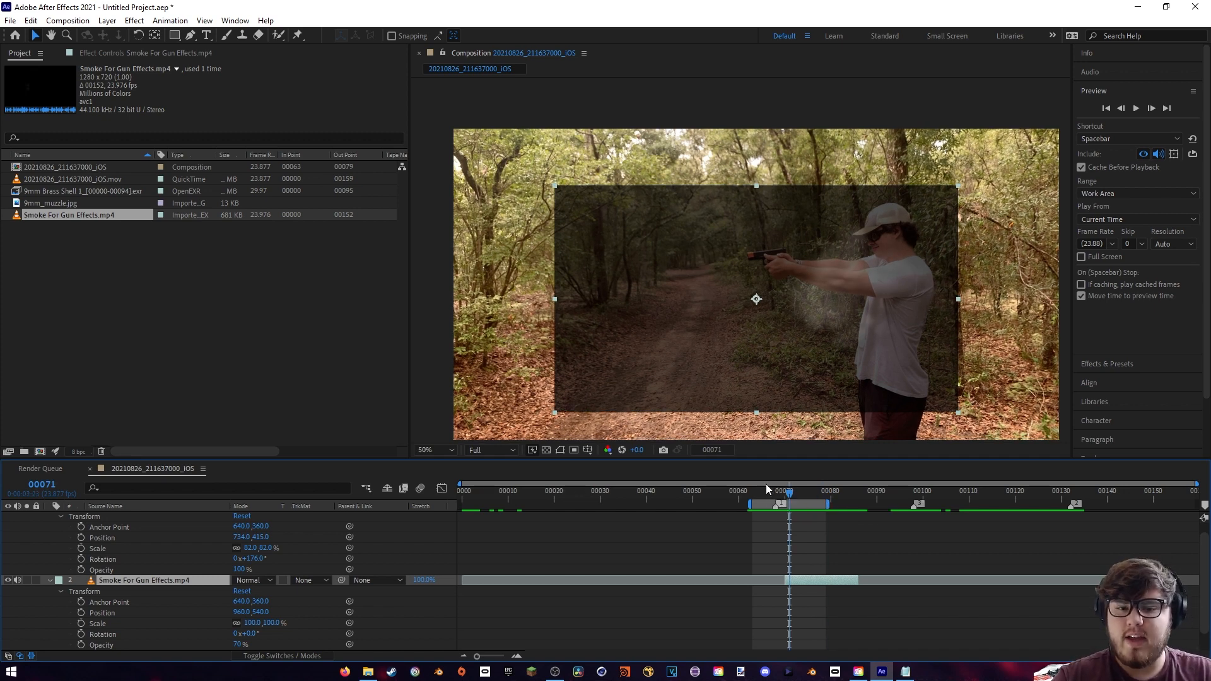
drag(478, 656, 501, 657)
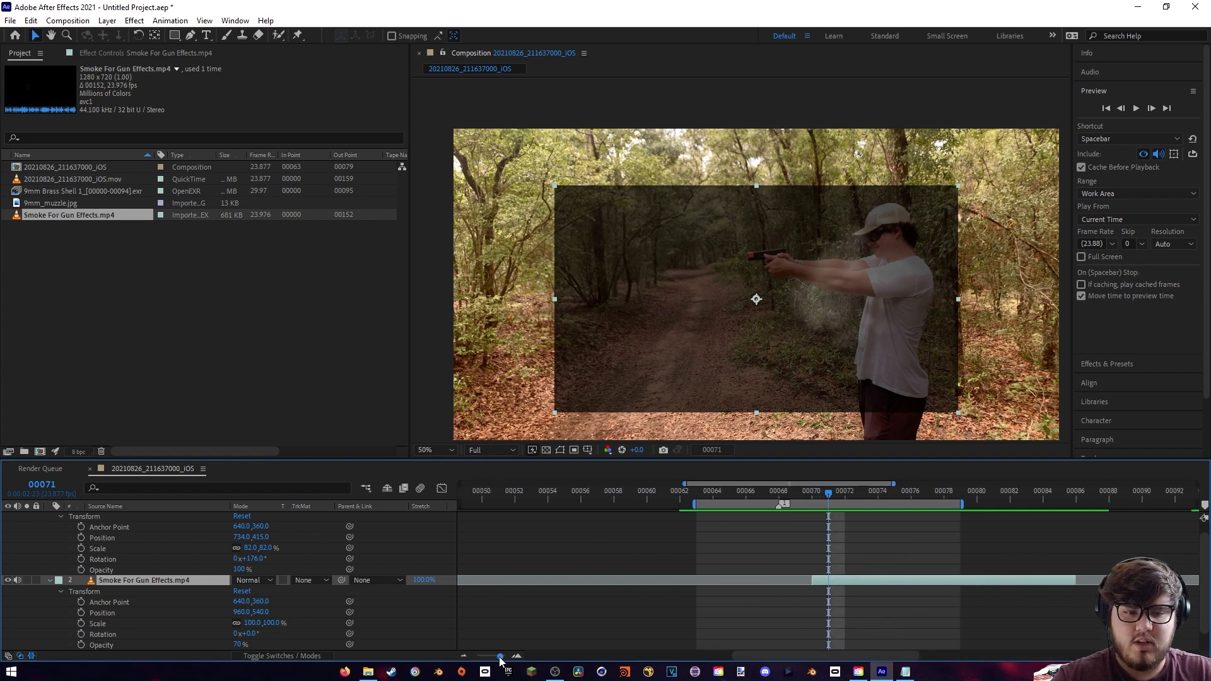
drag(831, 495, 815, 536)
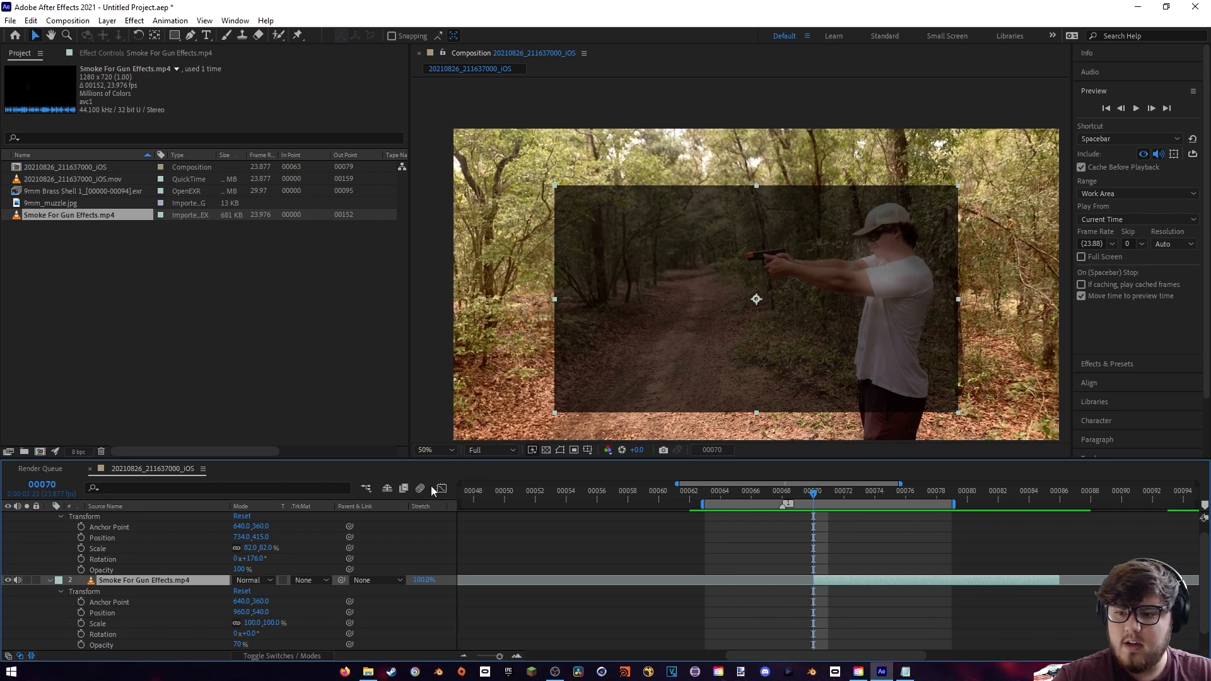
drag(237, 610, 275, 610)
drag(265, 612, 246, 612)
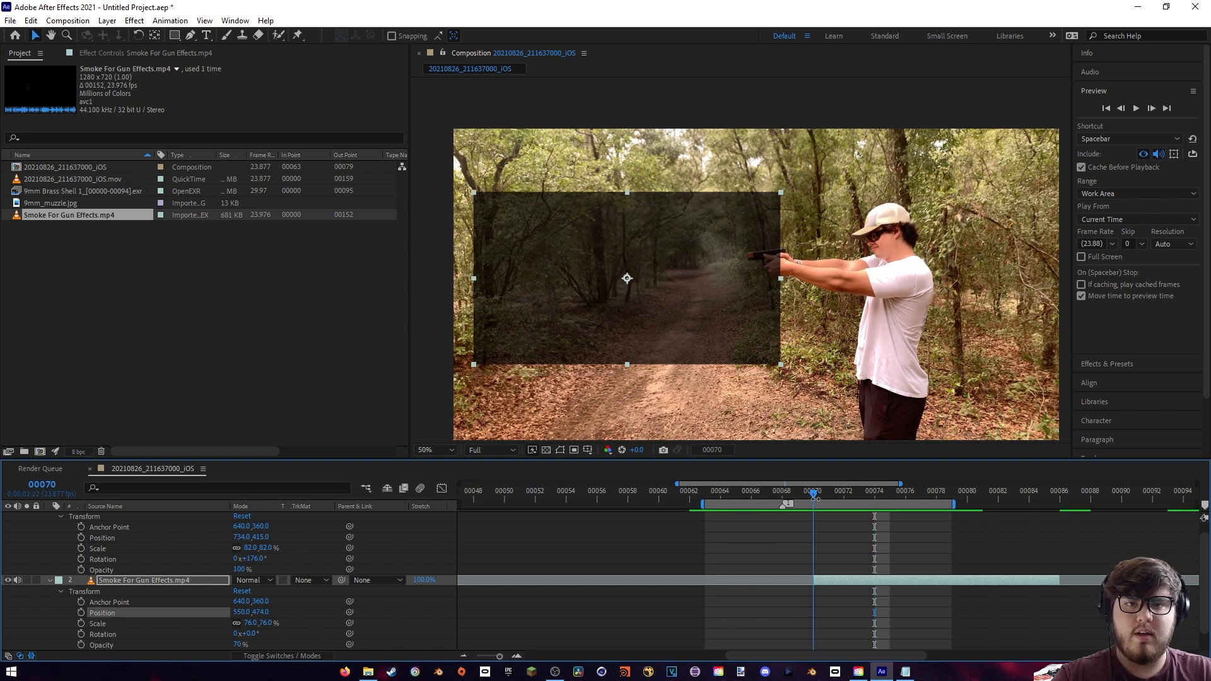
- Shift the trimmed smoke layer two frames earlier to start at frame 68, and scrub through the shot to check its timing
drag(876, 493, 818, 493)
drag(839, 581, 807, 581)
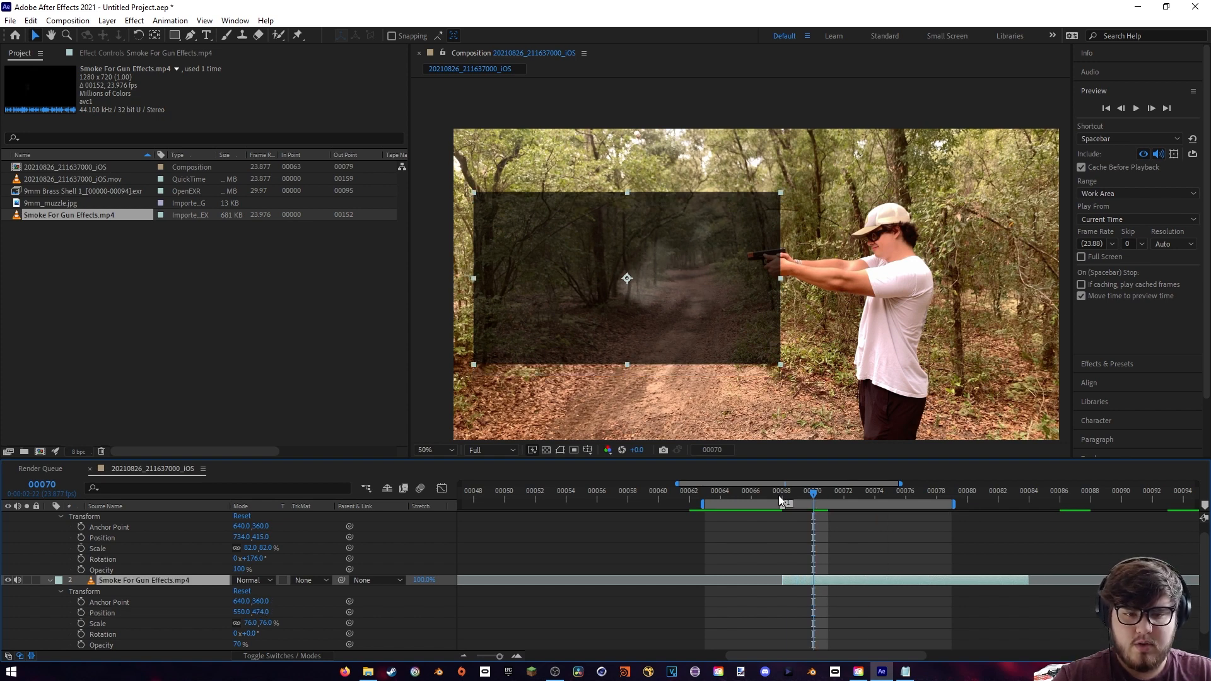
drag(779, 494, 810, 494)
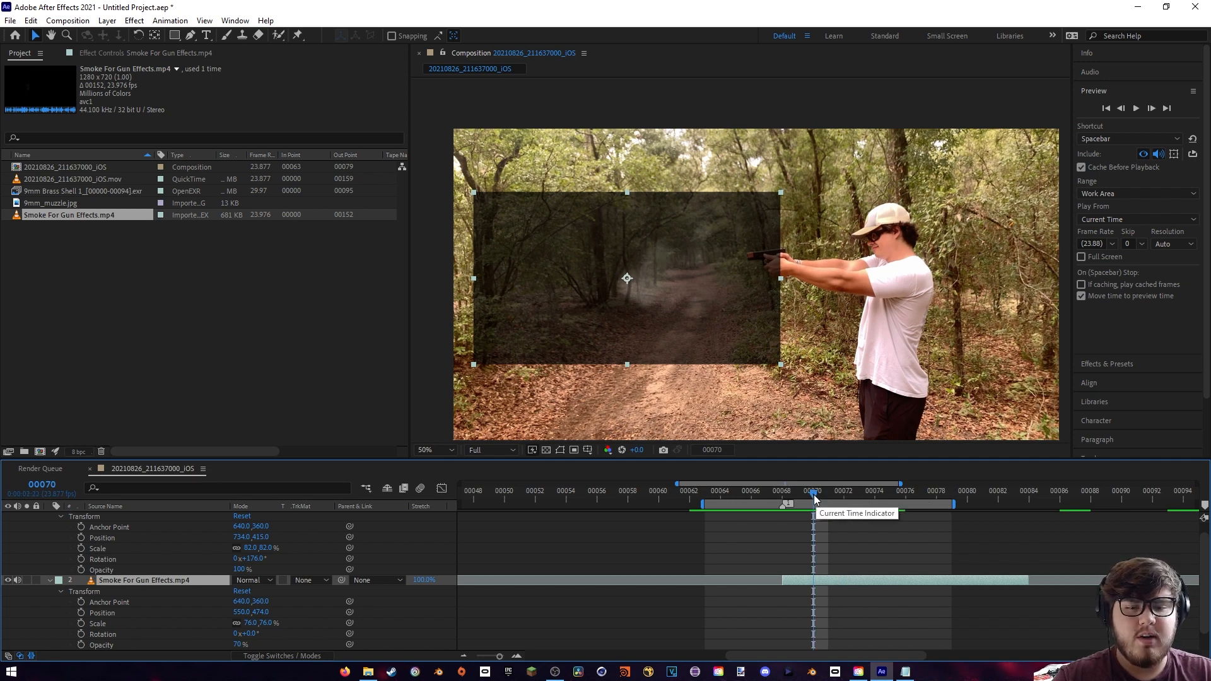
mouse_move(813, 495)
mouse_down()
mouse_move(789, 495)
mouse_move(820, 493)
mouse_up()
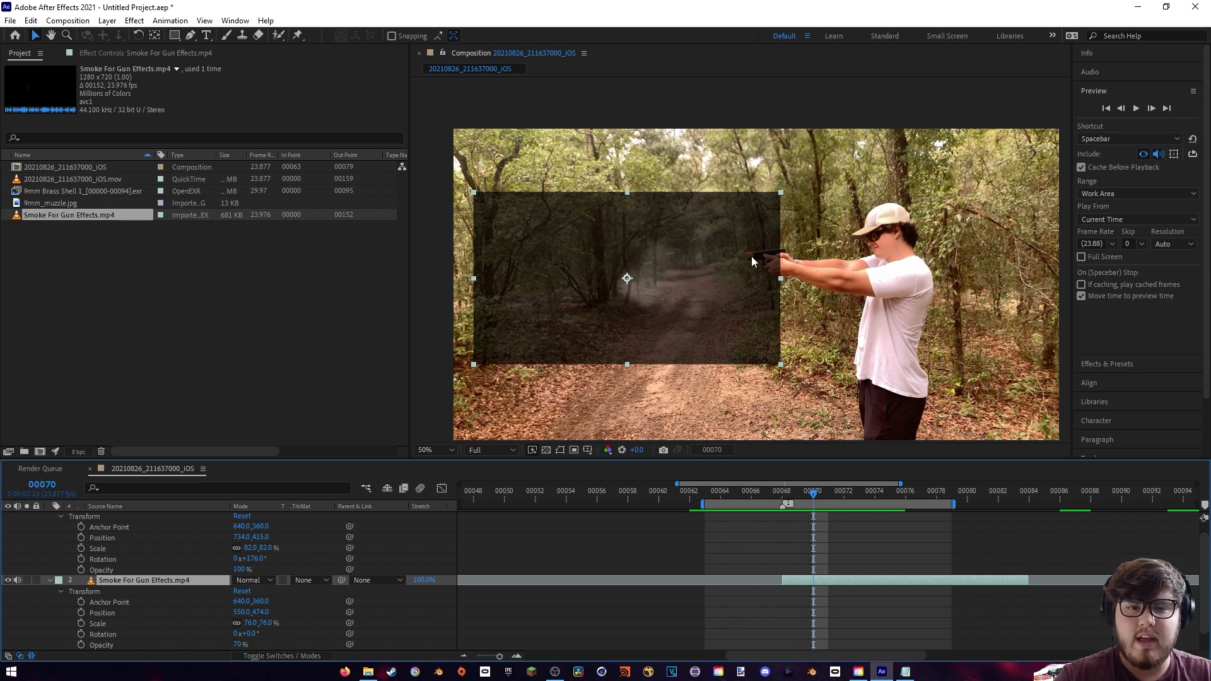
drag(786, 493, 882, 507)
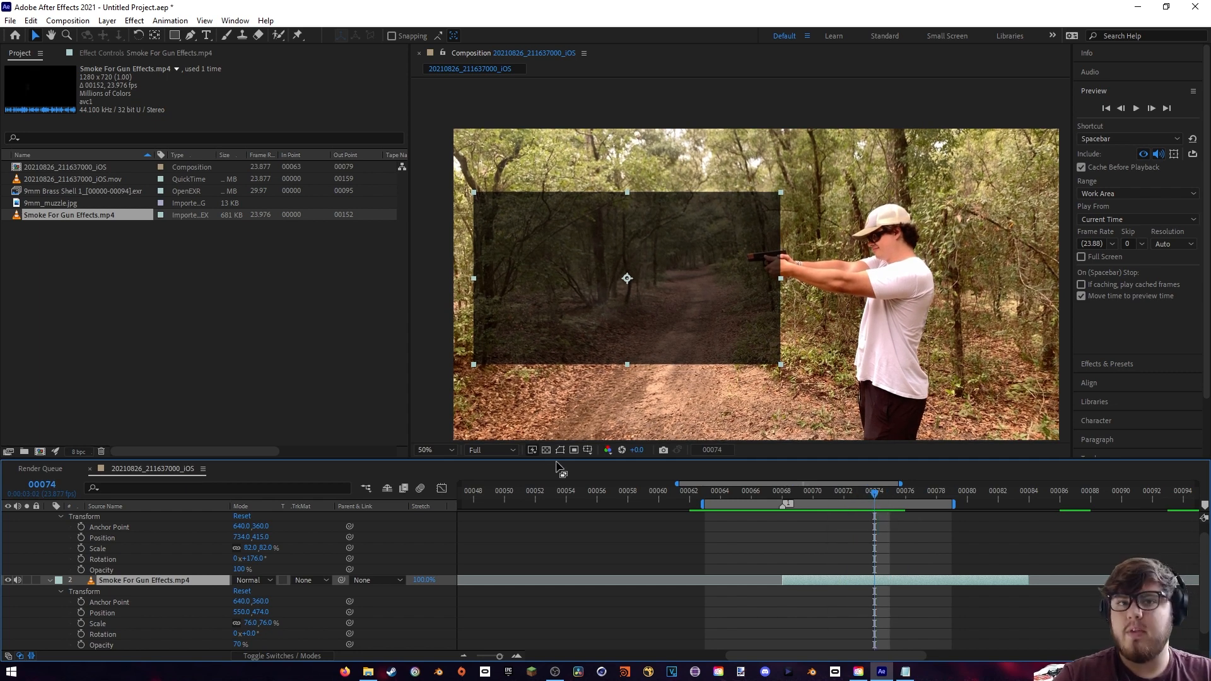
- Set the smoke layer's opacity to 100% and its blending mode to Screen
drag(237, 644, 815, 576)
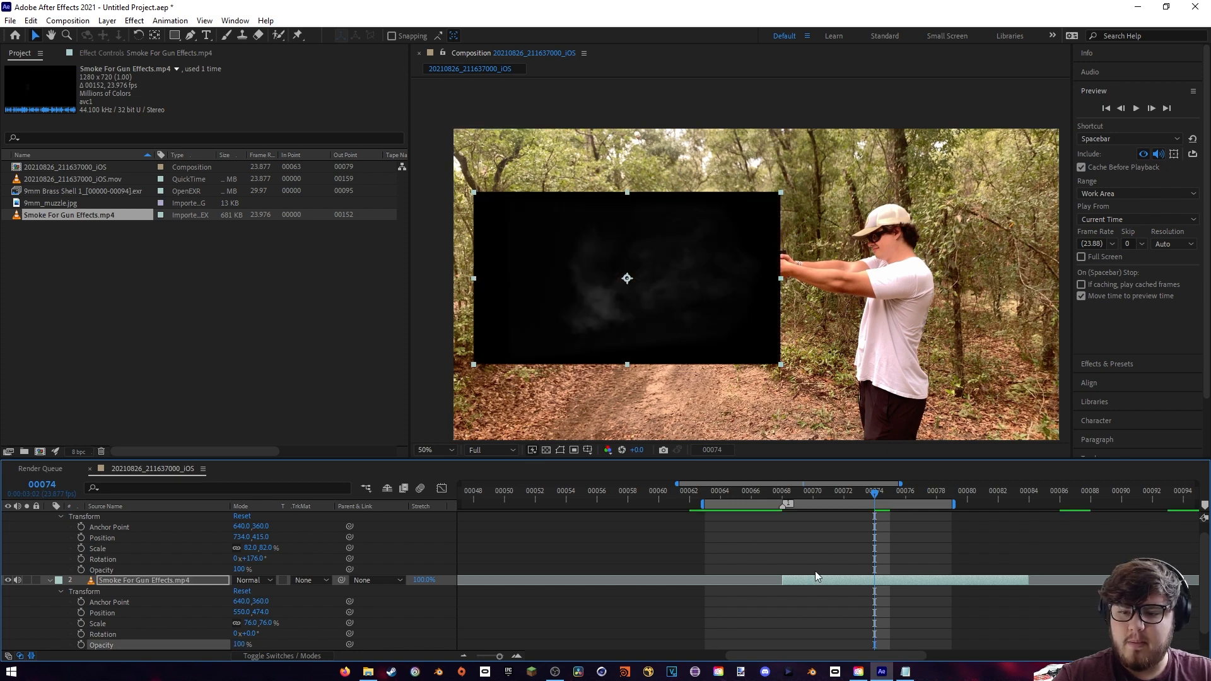
click(49, 579)
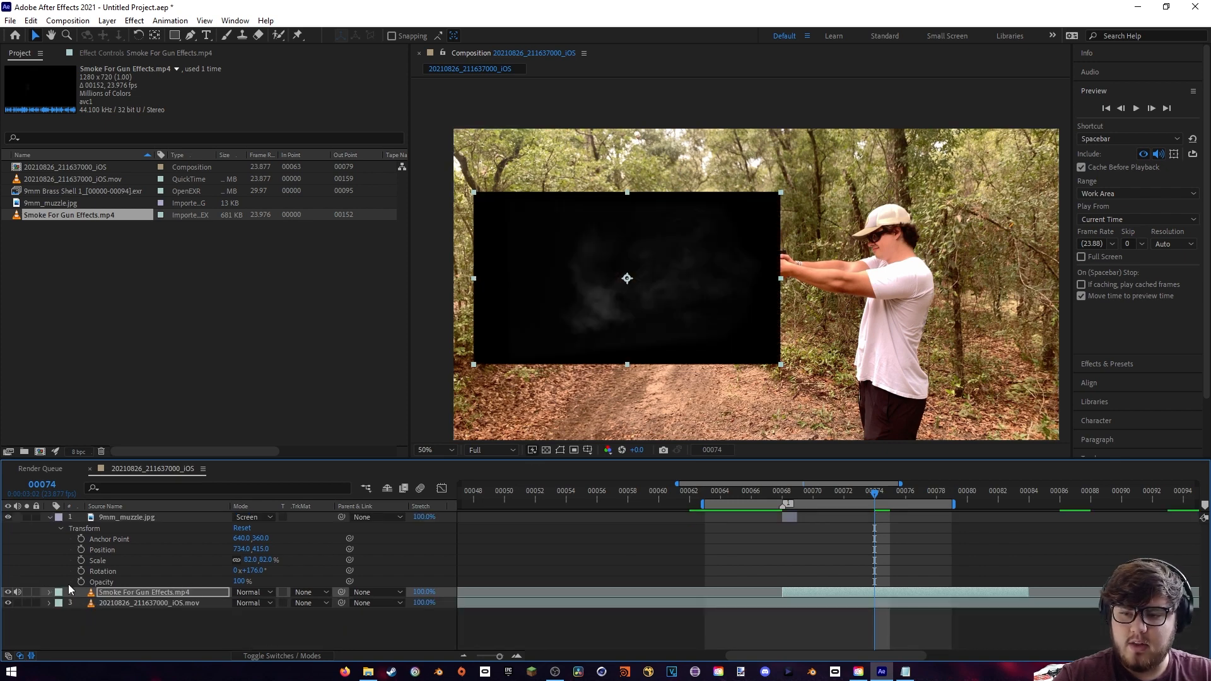
click(265, 593)
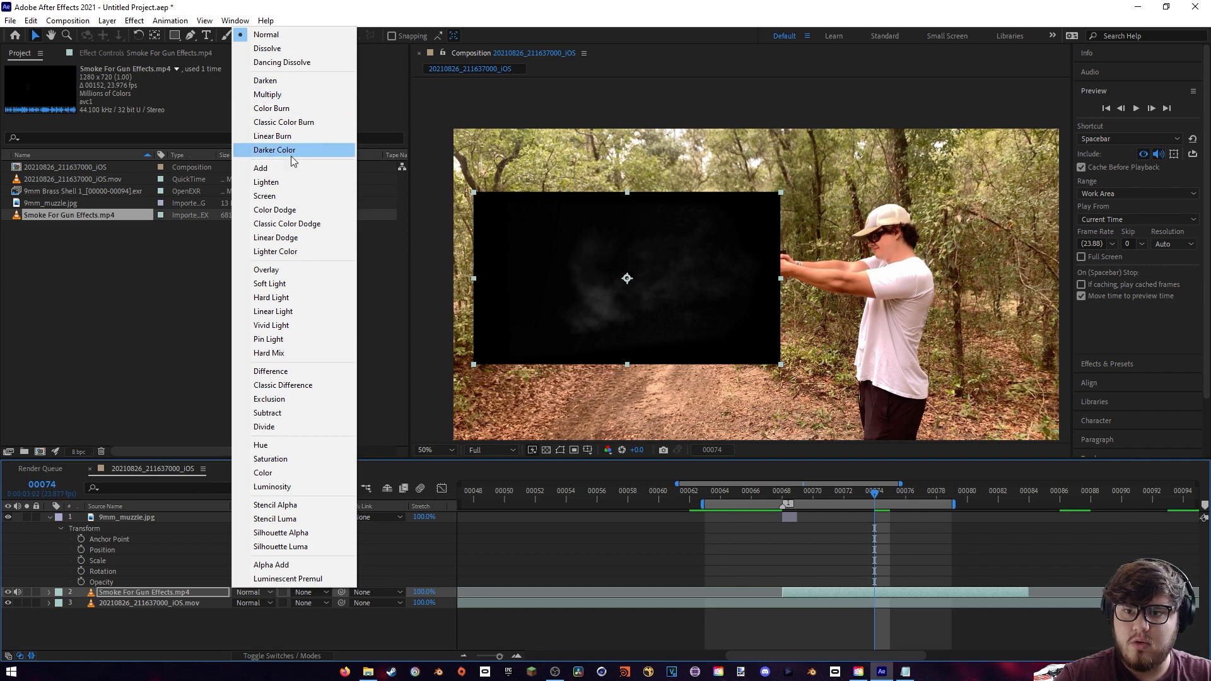
click(282, 195)
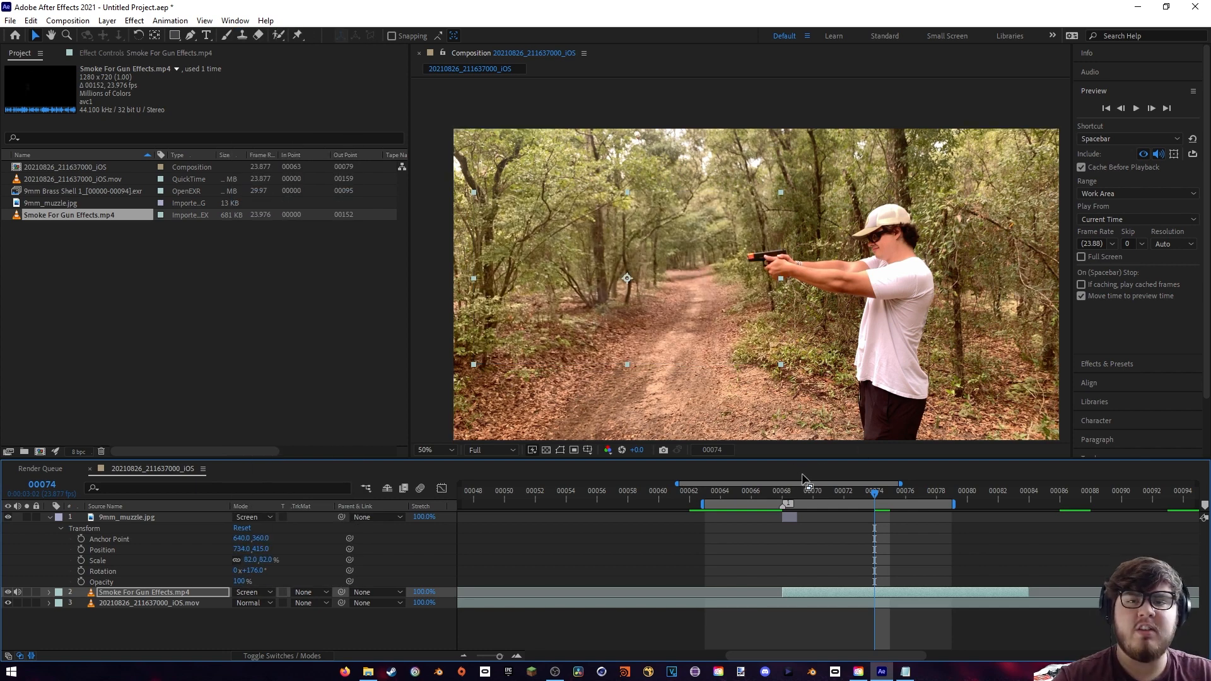
- Play back the smoke effect and extend the end of the work area to about frame 85
key(space)
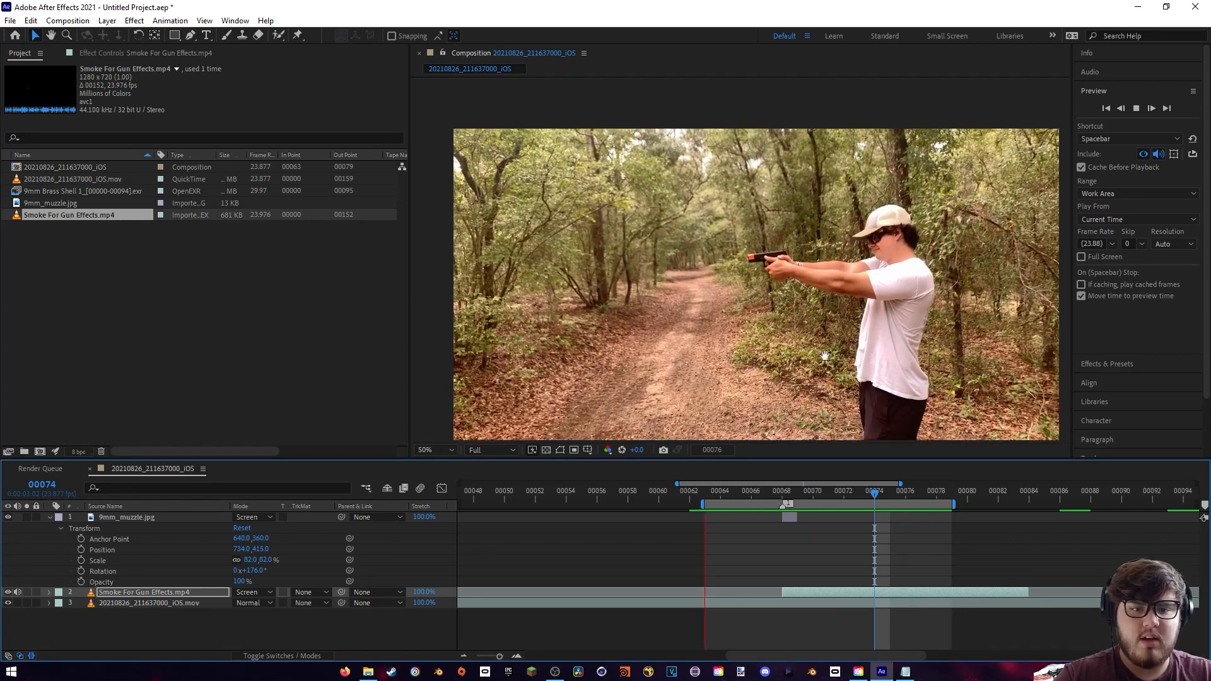
key(space)
drag(956, 505, 1045, 505)
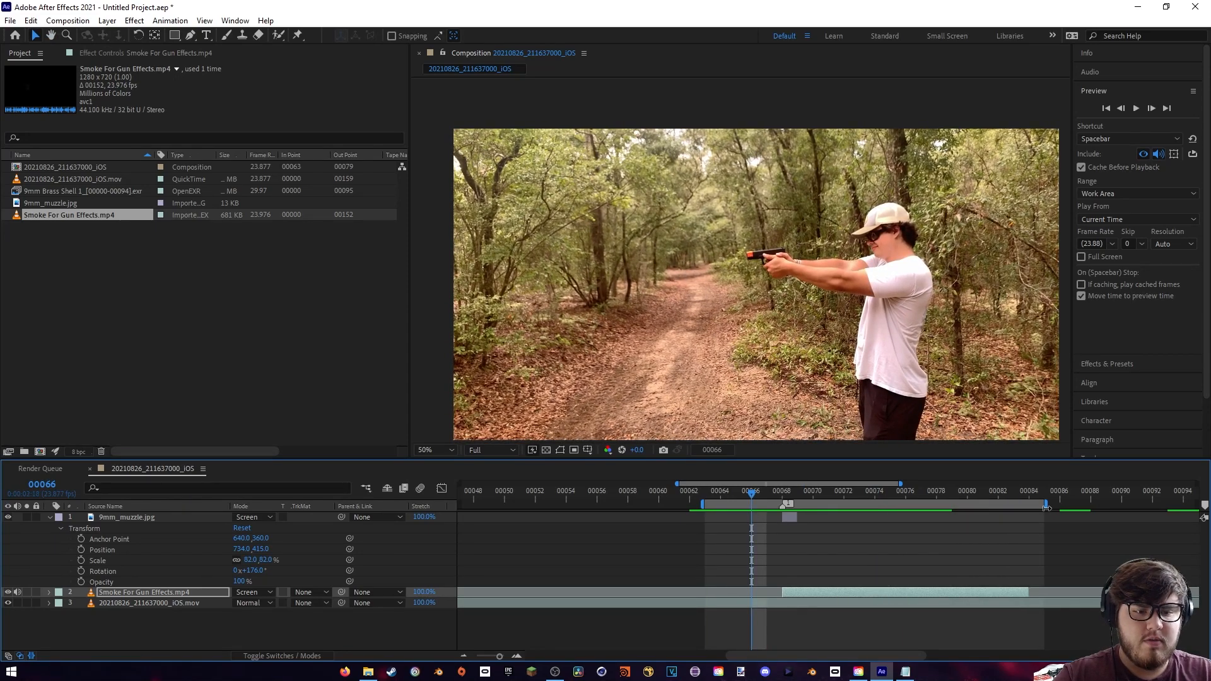
- Play back the shot from frame 64 and shift the smoke layer one frame earlier to start at frame 67
click(718, 493)
key(space)
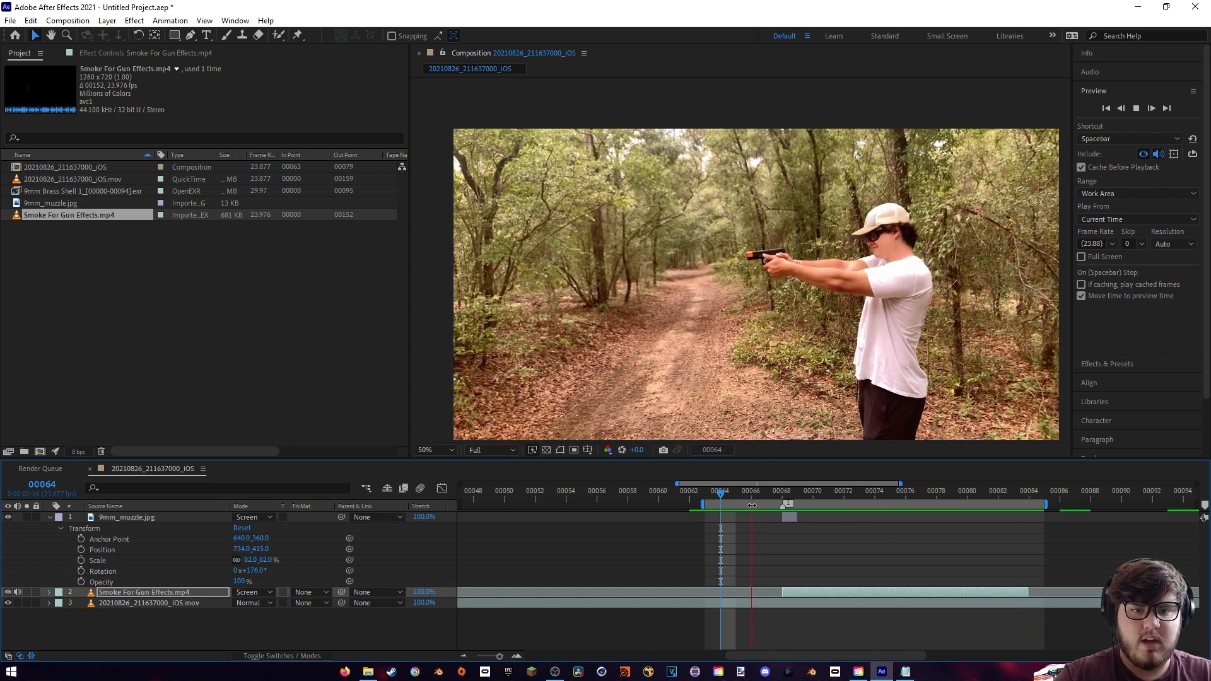
key(space)
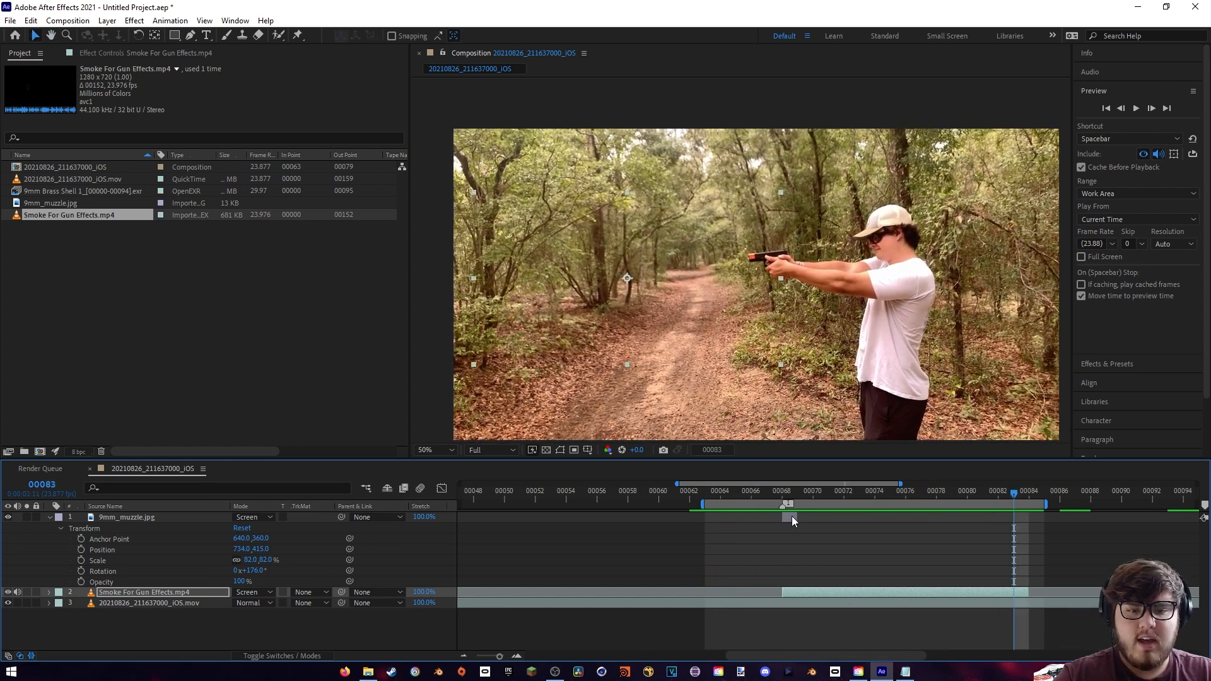
mouse_move(788, 493)
mouse_down()
mouse_move(842, 495)
mouse_move(779, 490)
mouse_up()
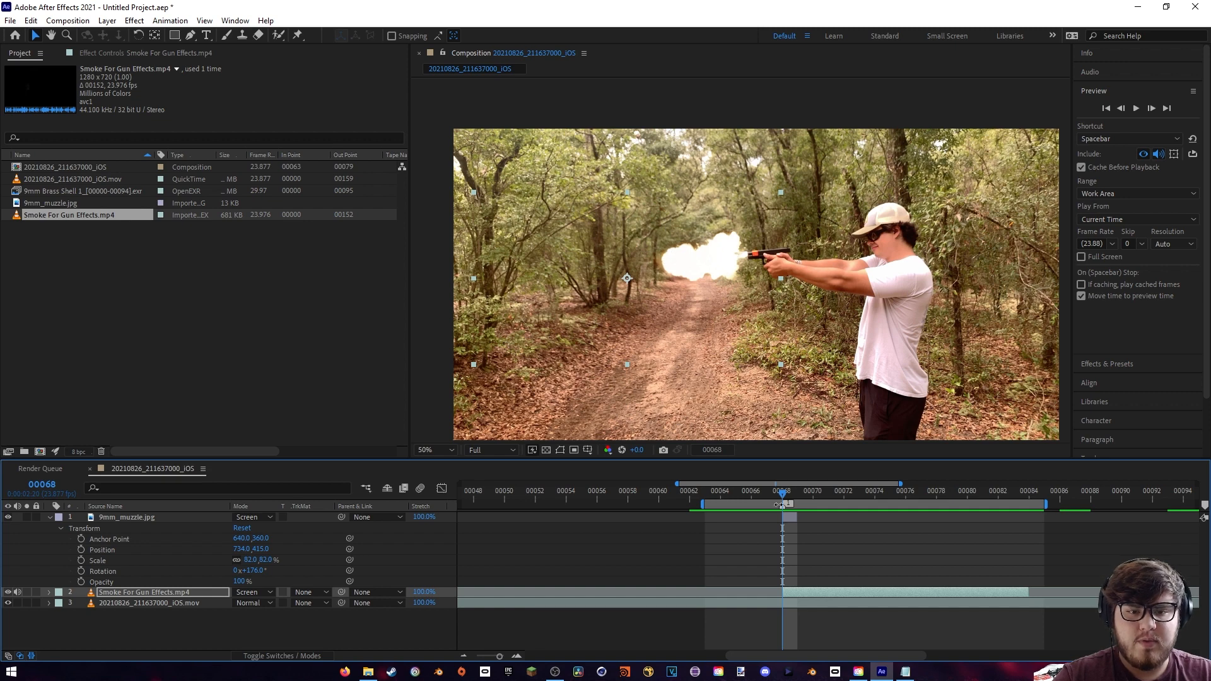
click(795, 490)
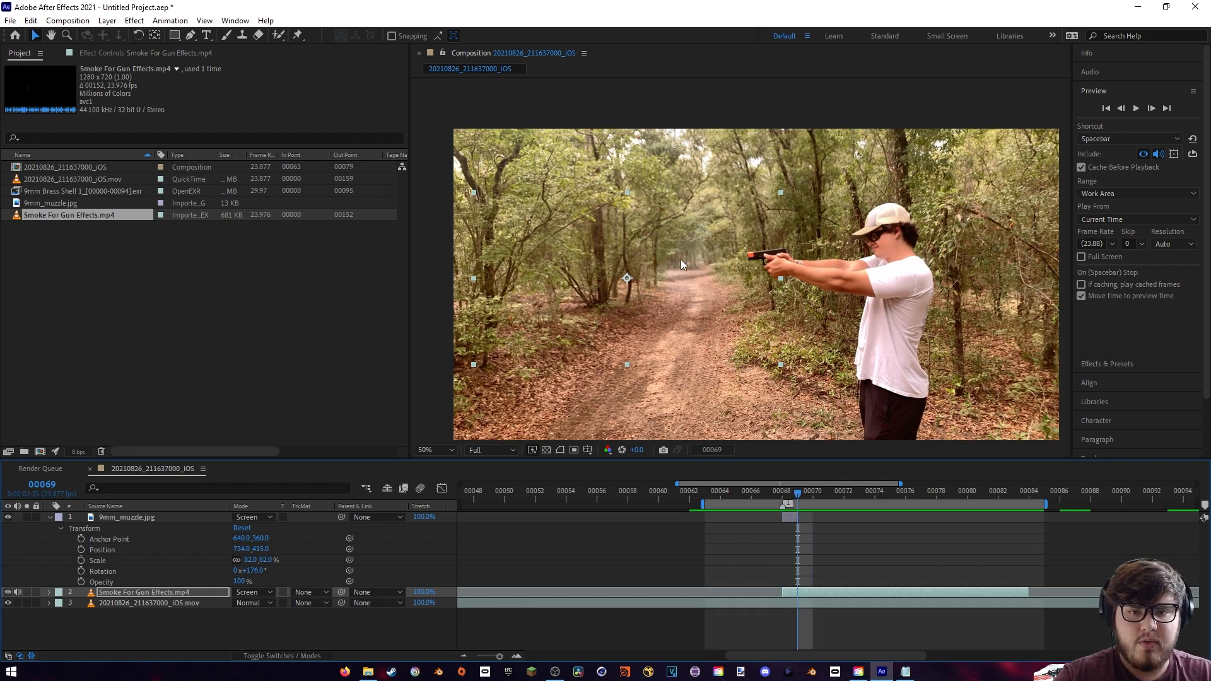
click(807, 593)
drag(800, 594, 796, 593)
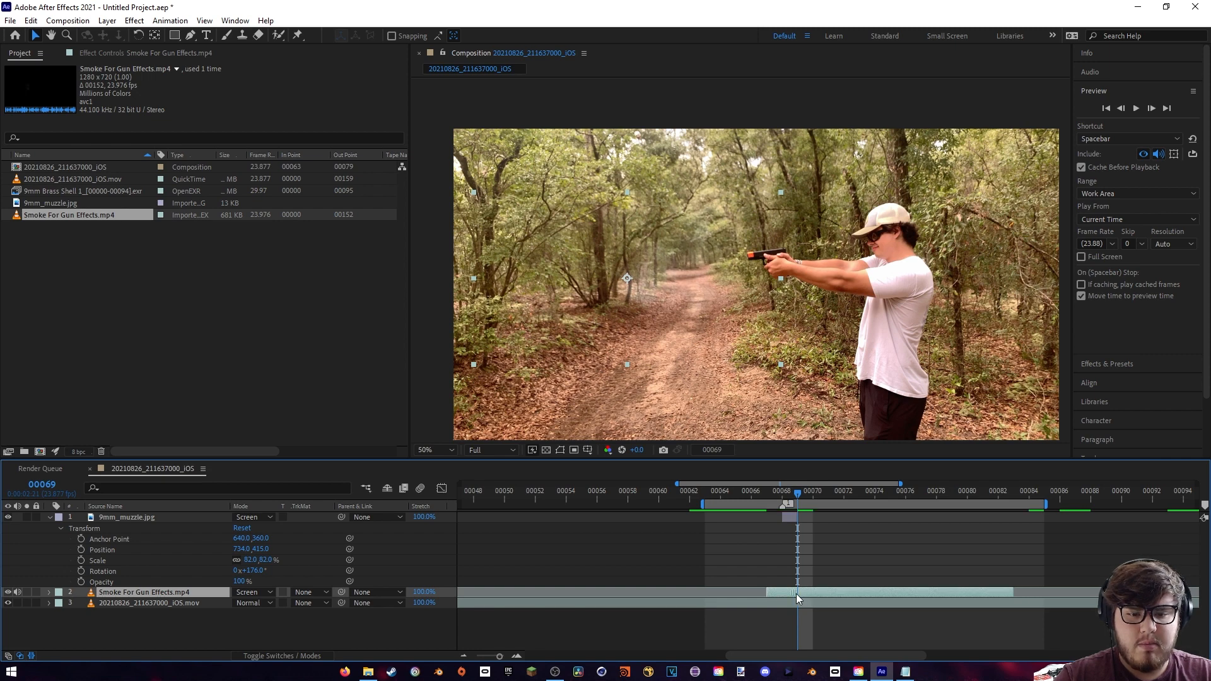
drag(777, 494, 787, 496)
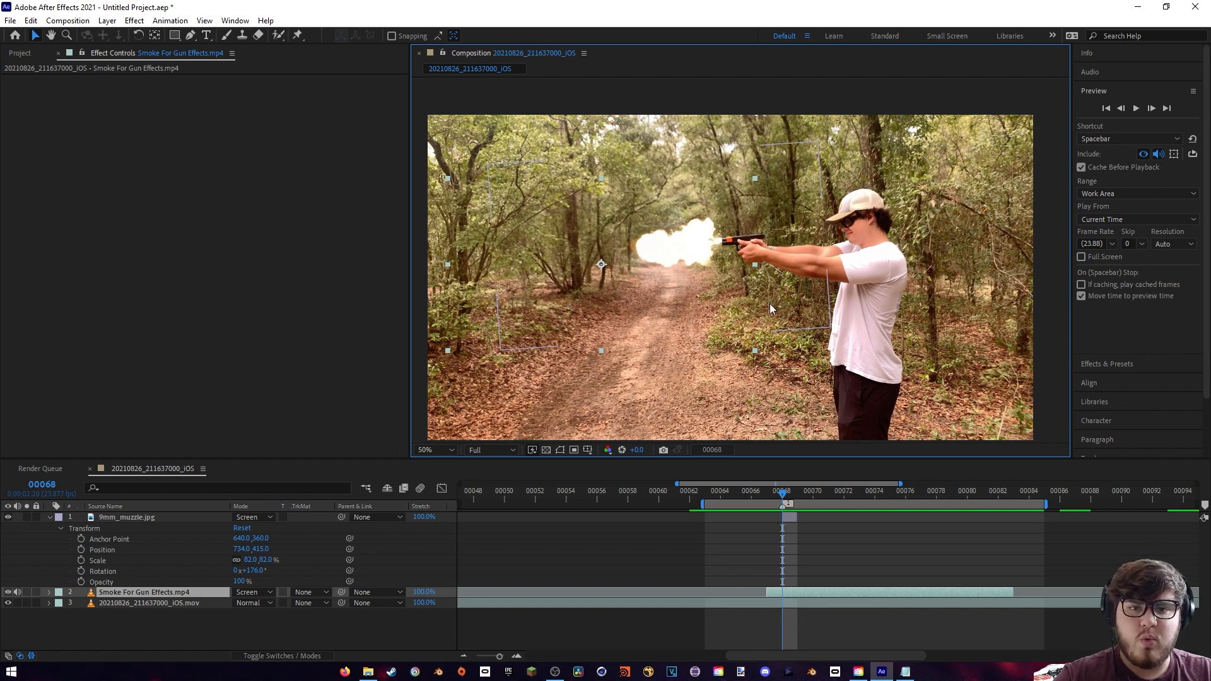
- Examine the muzzle flash up close at frame 68, comparing its edges with the gun and the surrounding footage
scroll(751, 316, up, 2)
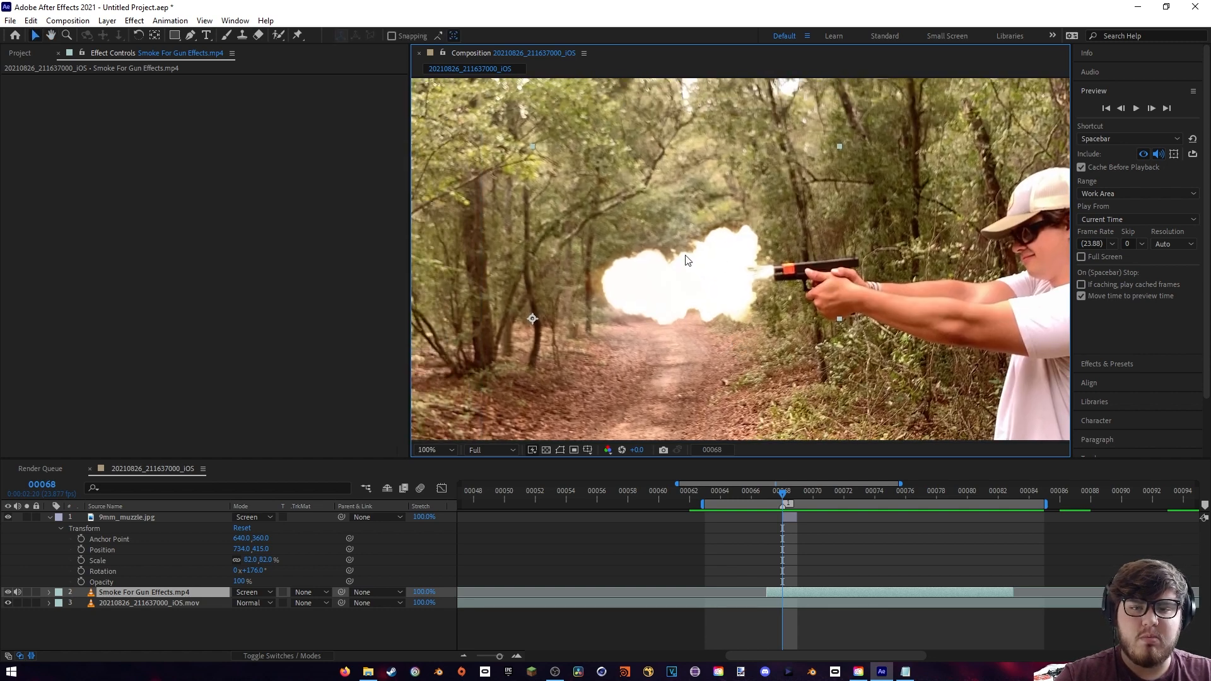
scroll(692, 315, up, 1)
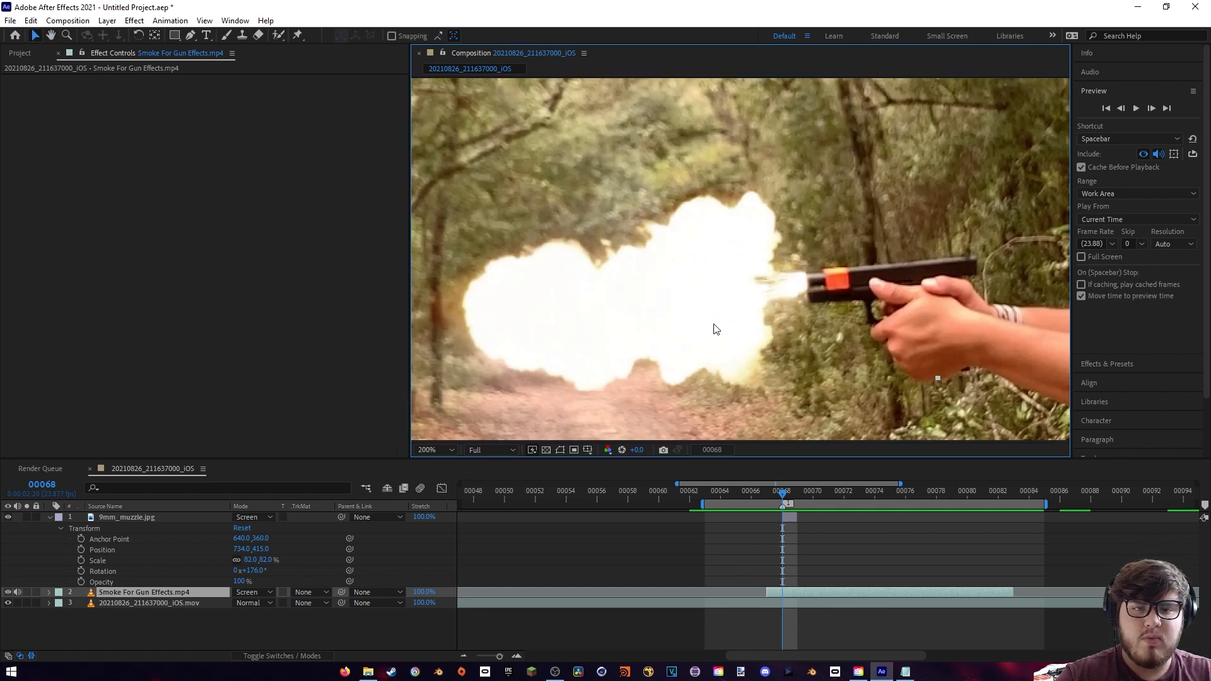
drag(713, 330, 752, 305)
drag(990, 253, 767, 270)
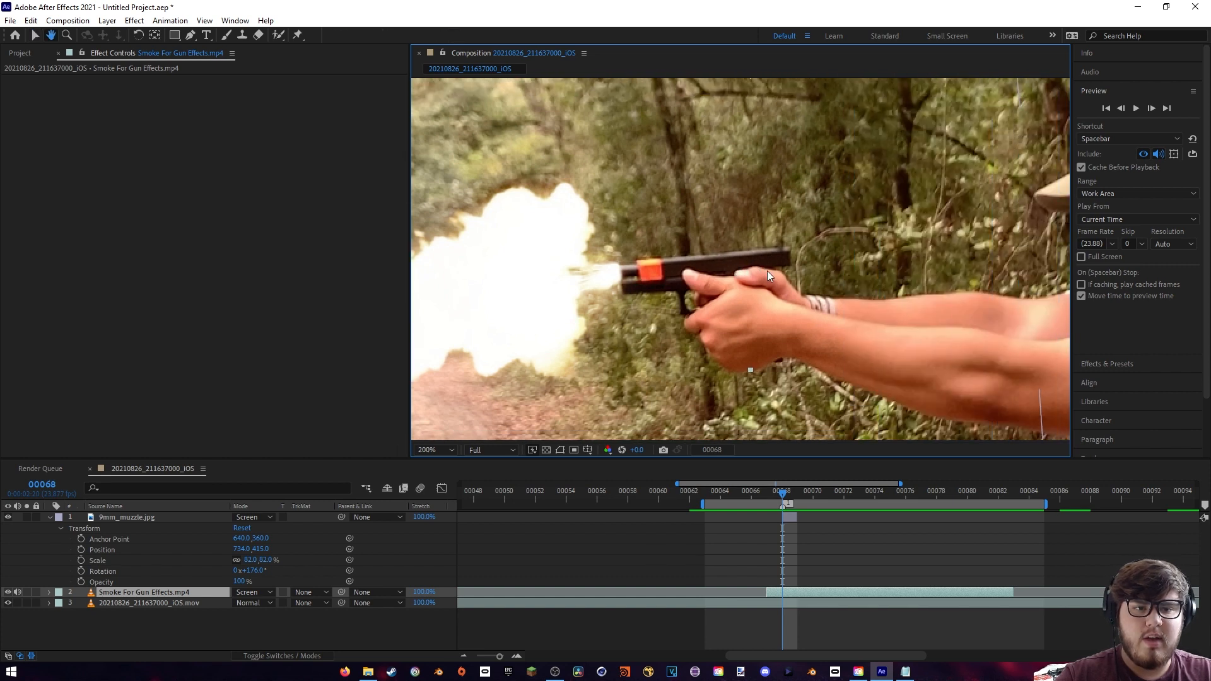
drag(602, 173, 785, 170)
drag(587, 247, 743, 227)
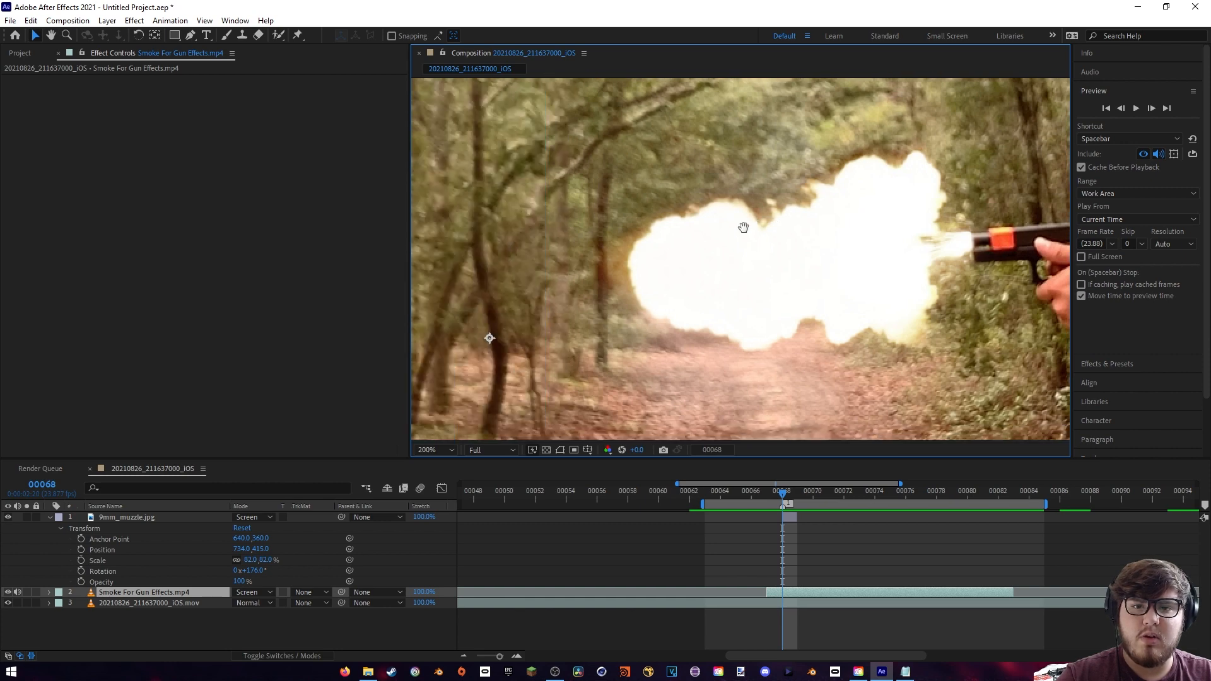
scroll(743, 227, down, 1)
drag(887, 226, 844, 243)
scroll(864, 243, up, 1)
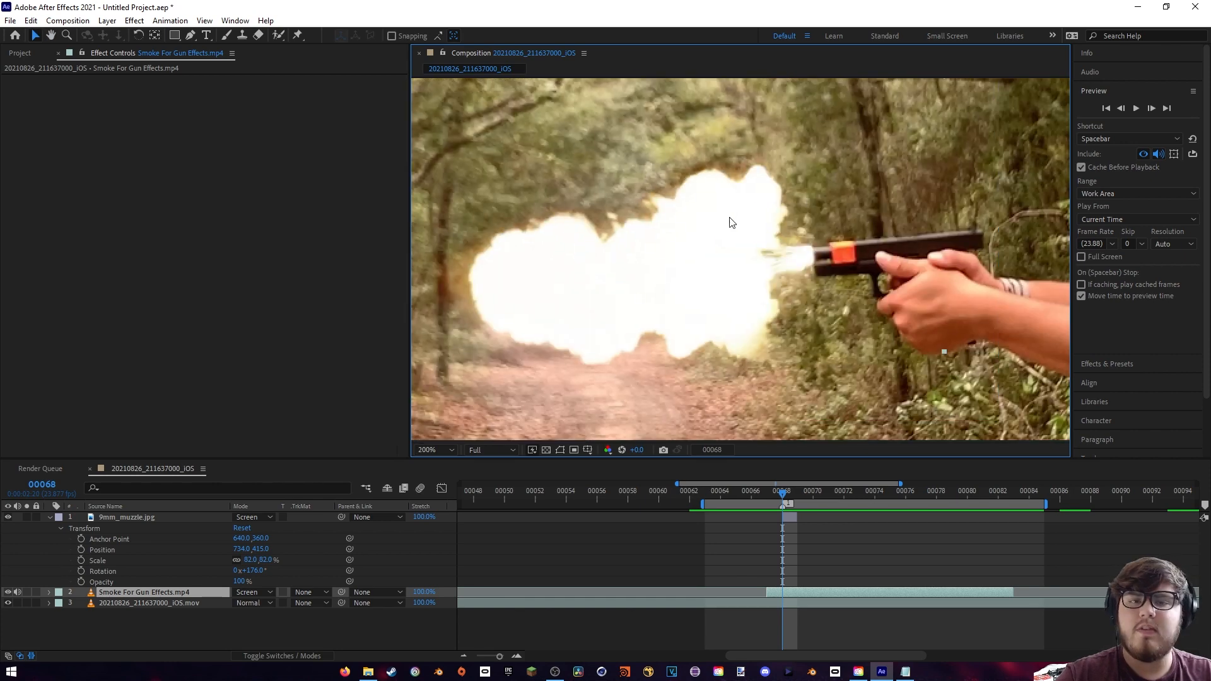
scroll(694, 287, down, 1)
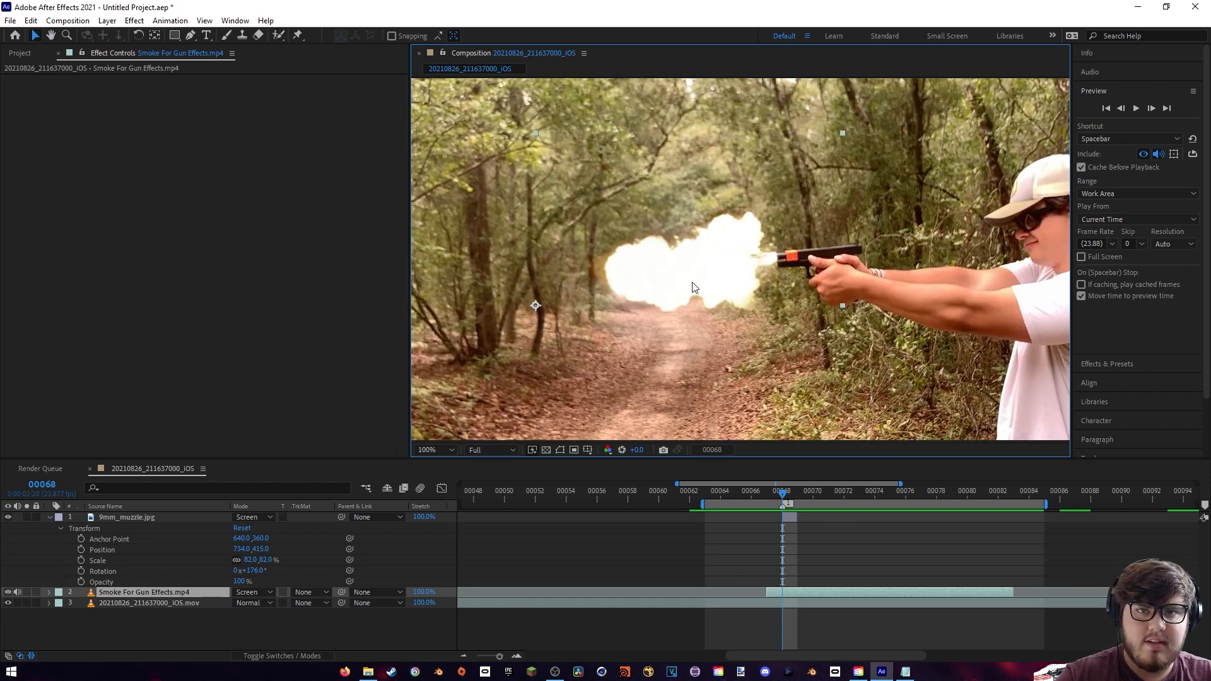
- Apply Directional Blur to the 9mm_muzzle.jpg layer with direction -89° and blur length 9.4, and compare the flash with and without it
click(115, 519)
click(49, 517)
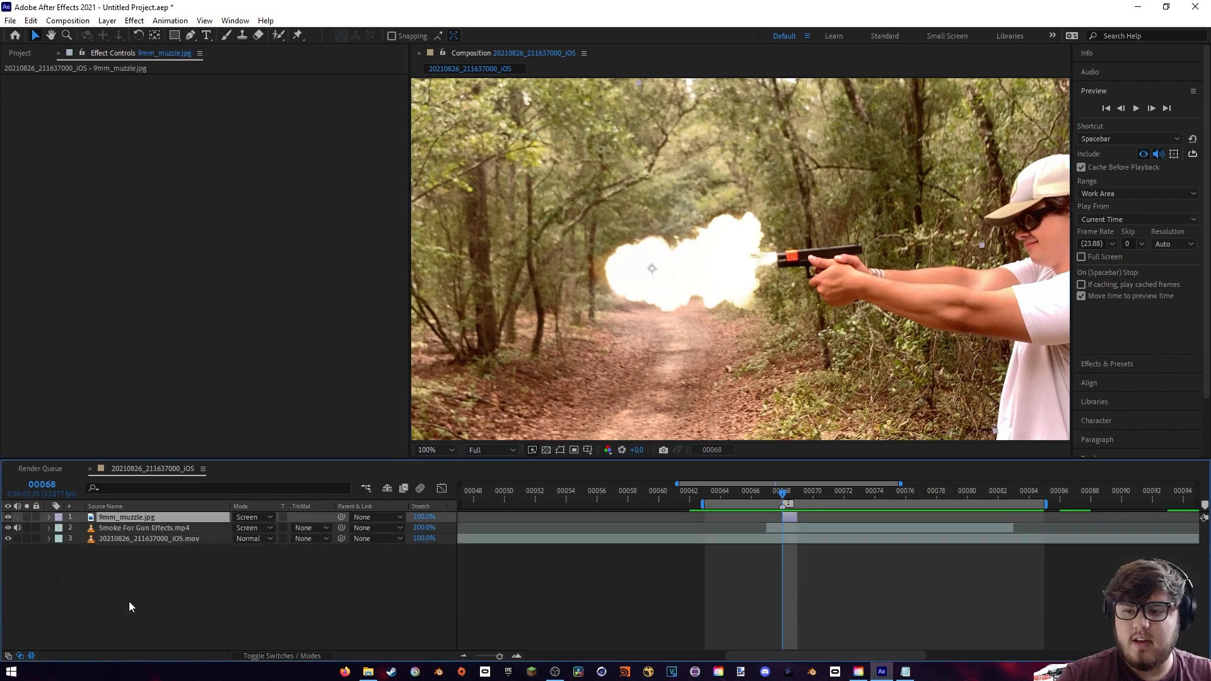
click(135, 20)
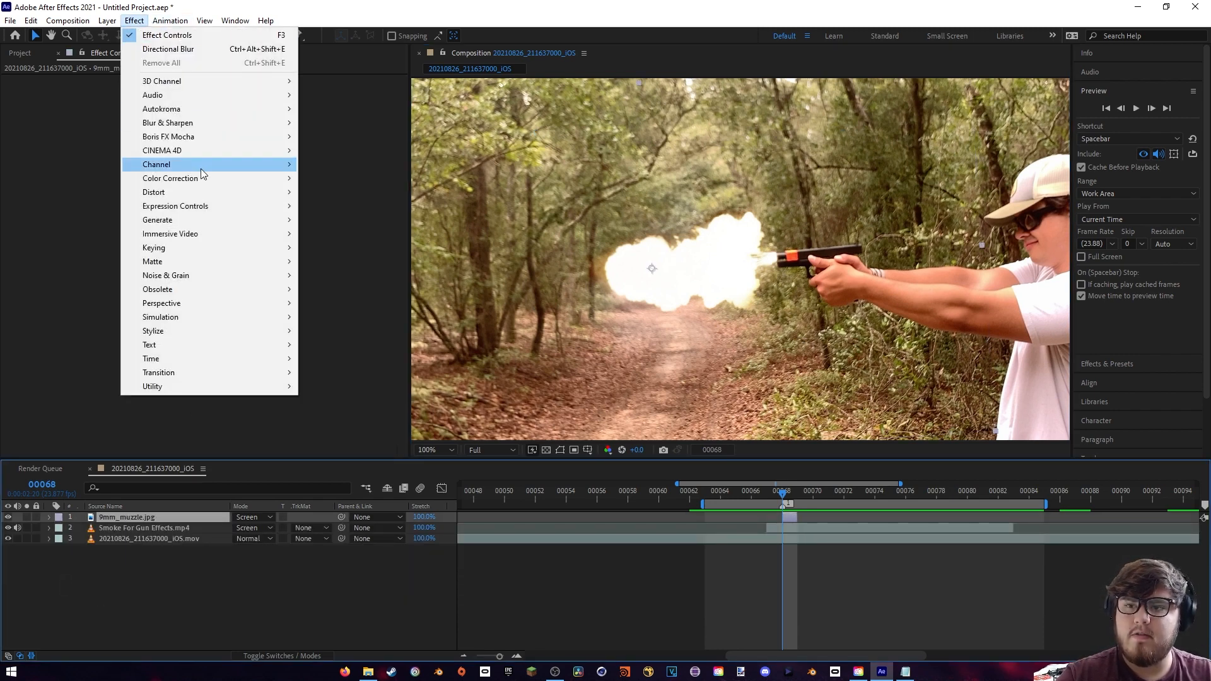
mouse_move(181, 122)
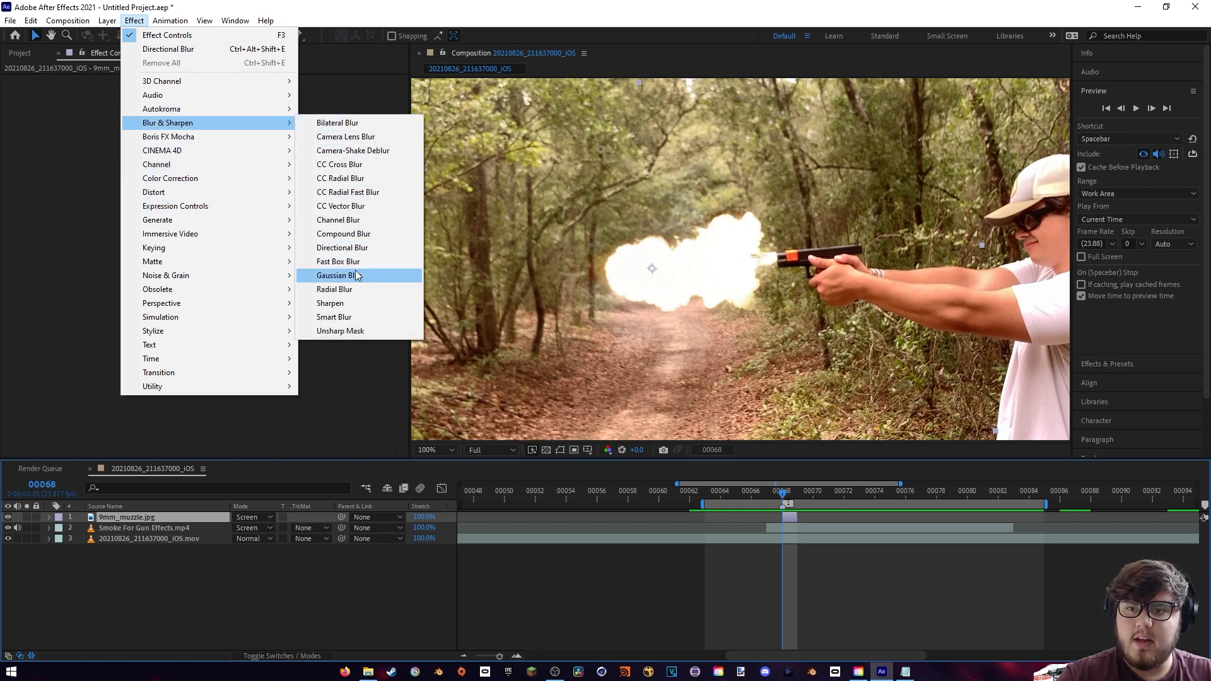
click(345, 251)
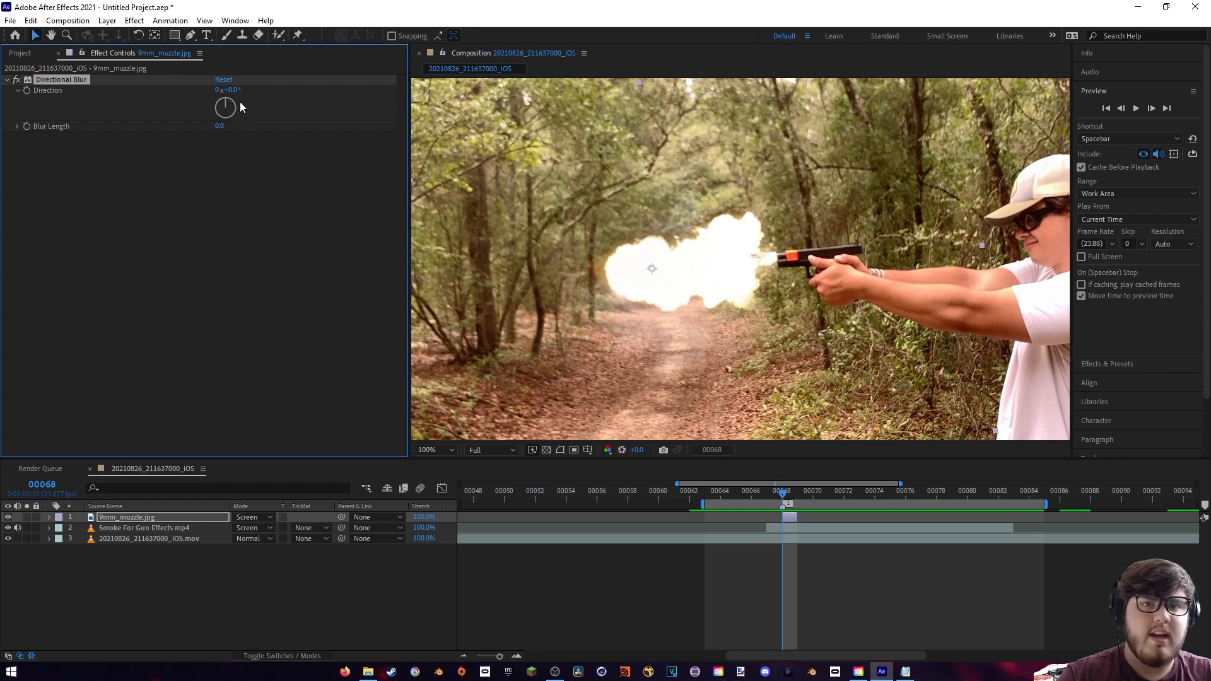
drag(225, 104, 269, 153)
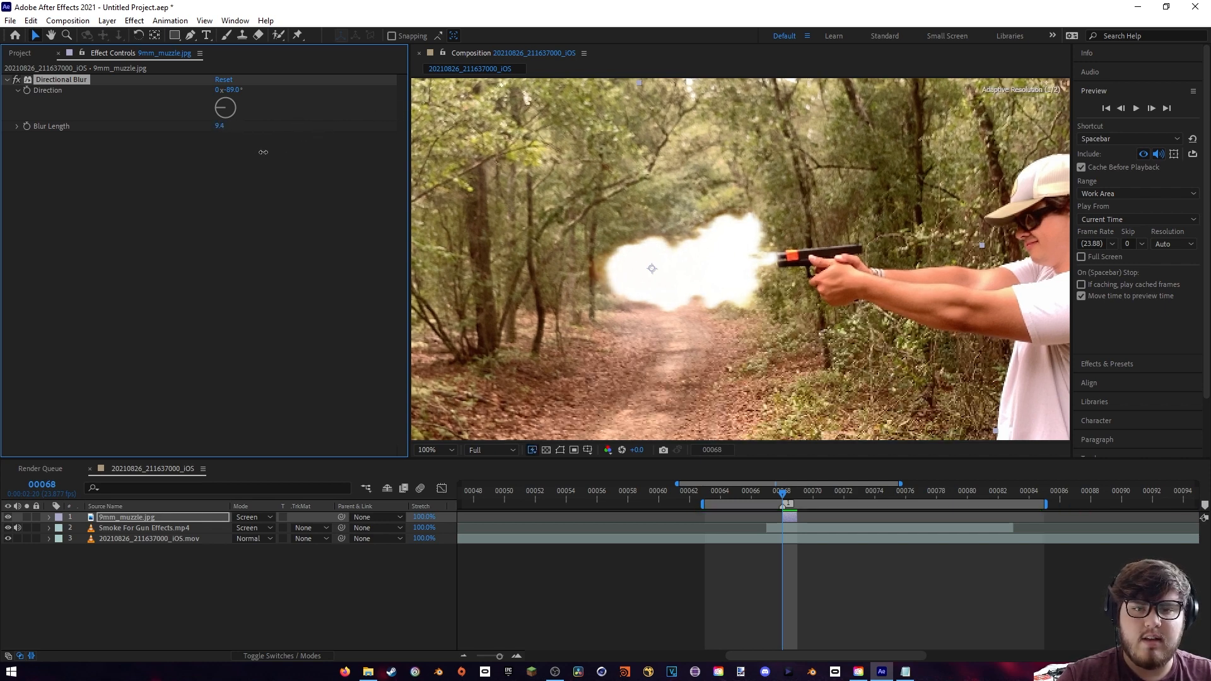
click(17, 80)
click(17, 80)
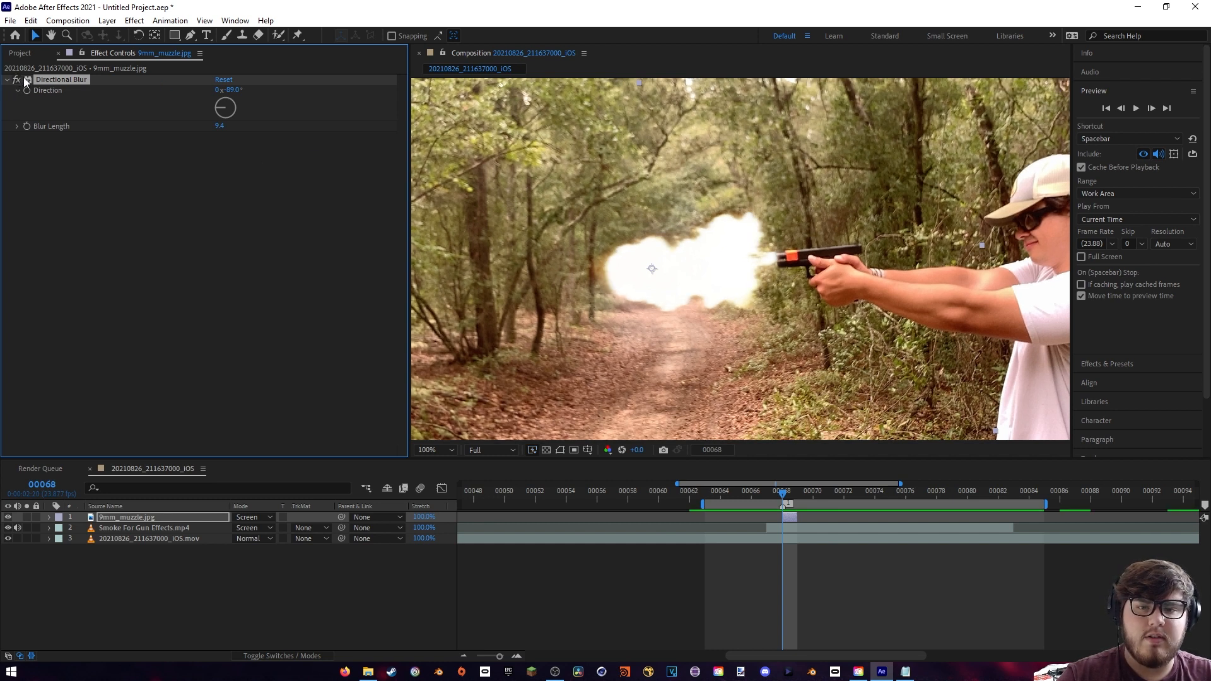
- Apply the Brightness & Contrast effect to the smoke layer, viewing the smoke at frame 71
click(835, 494)
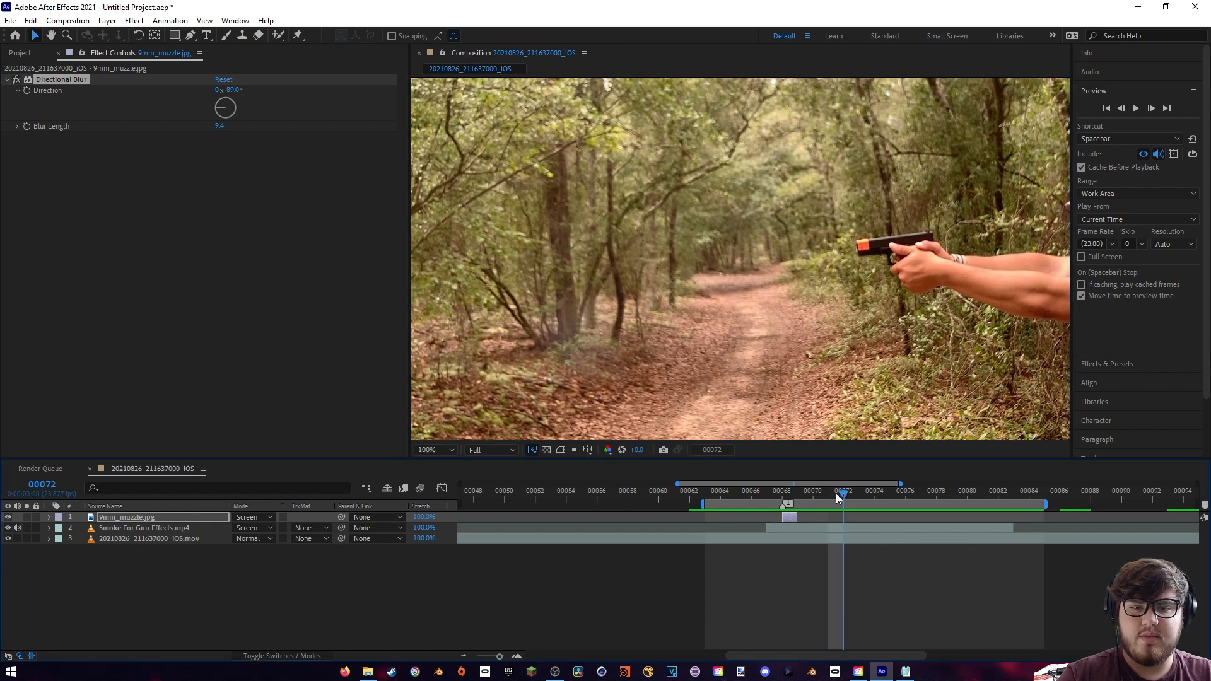
mouse_move(835, 493)
mouse_down()
mouse_move(779, 505)
mouse_move(833, 509)
mouse_up()
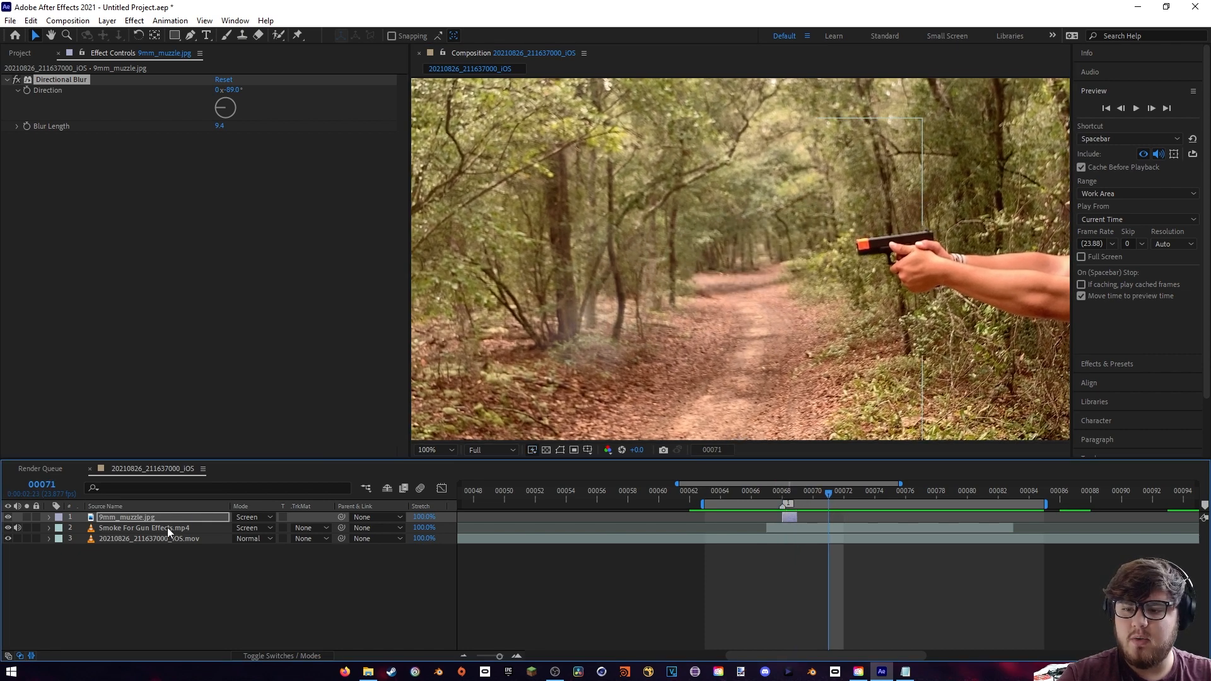
click(126, 528)
click(132, 19)
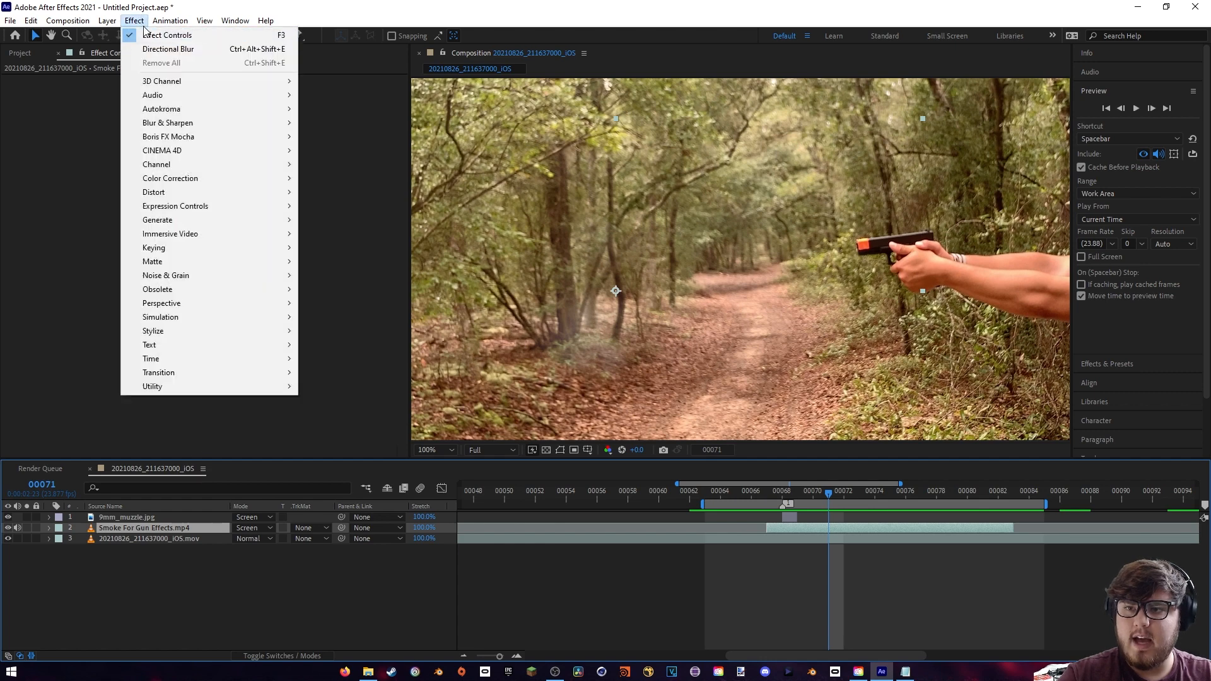
mouse_move(196, 178)
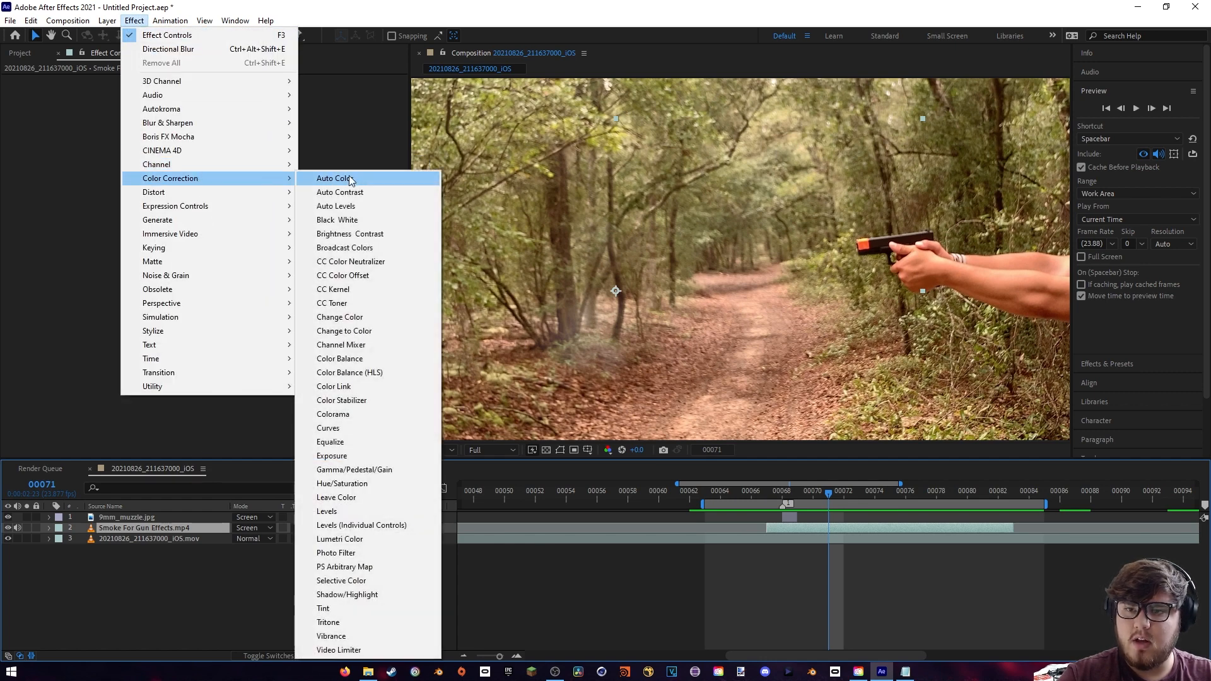
click(355, 233)
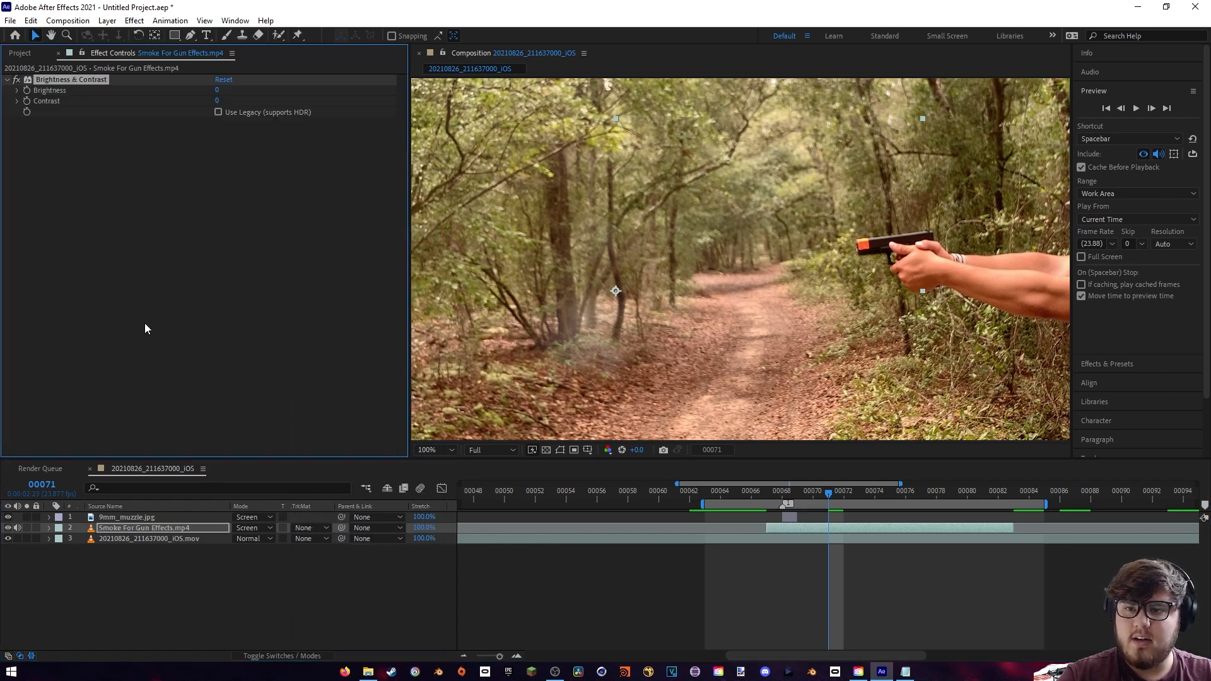
- Set the smoke's brightness to 49 and contrast to -32, and compare the smoke with and without the effect
drag(224, 88, 239, 89)
click(832, 493)
mouse_move(836, 493)
mouse_down()
mouse_move(879, 500)
mouse_move(858, 497)
mouse_up()
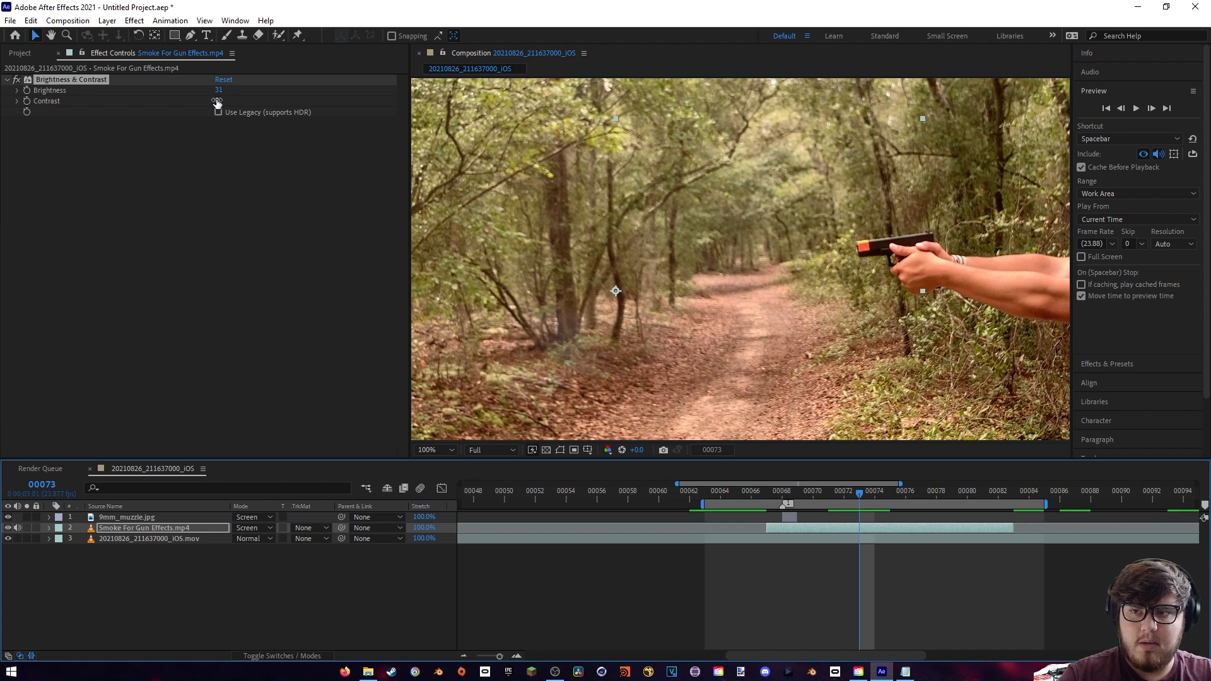
drag(220, 100, 188, 103)
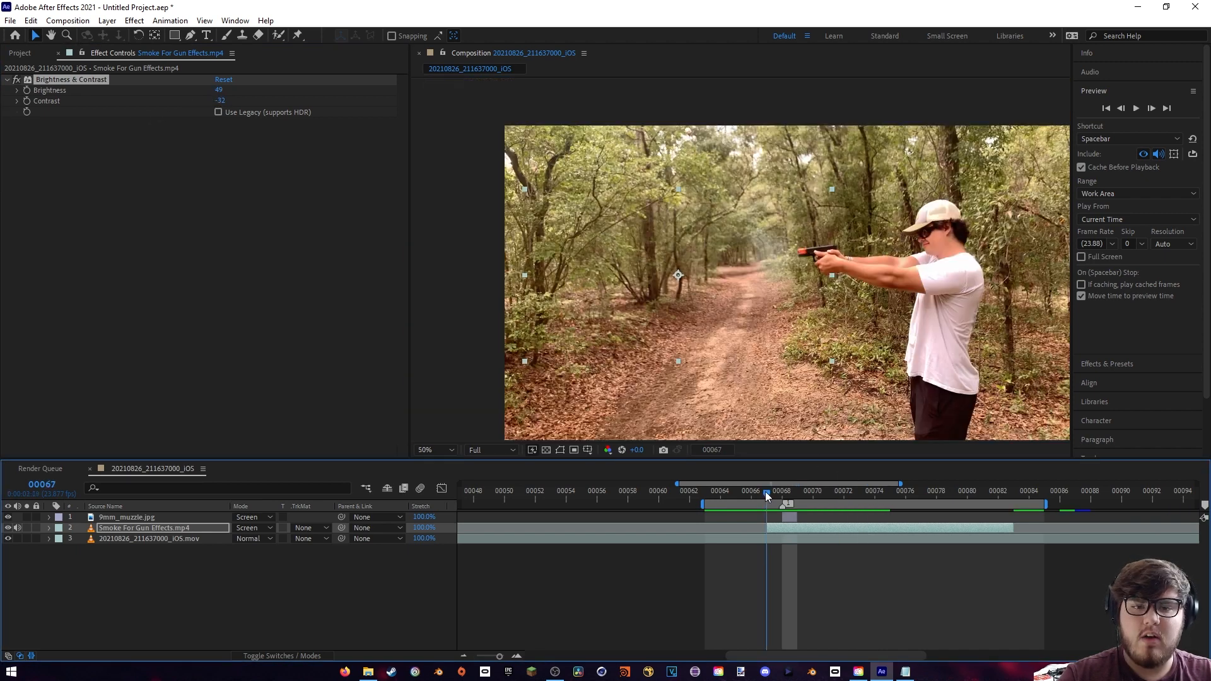
drag(766, 495, 800, 491)
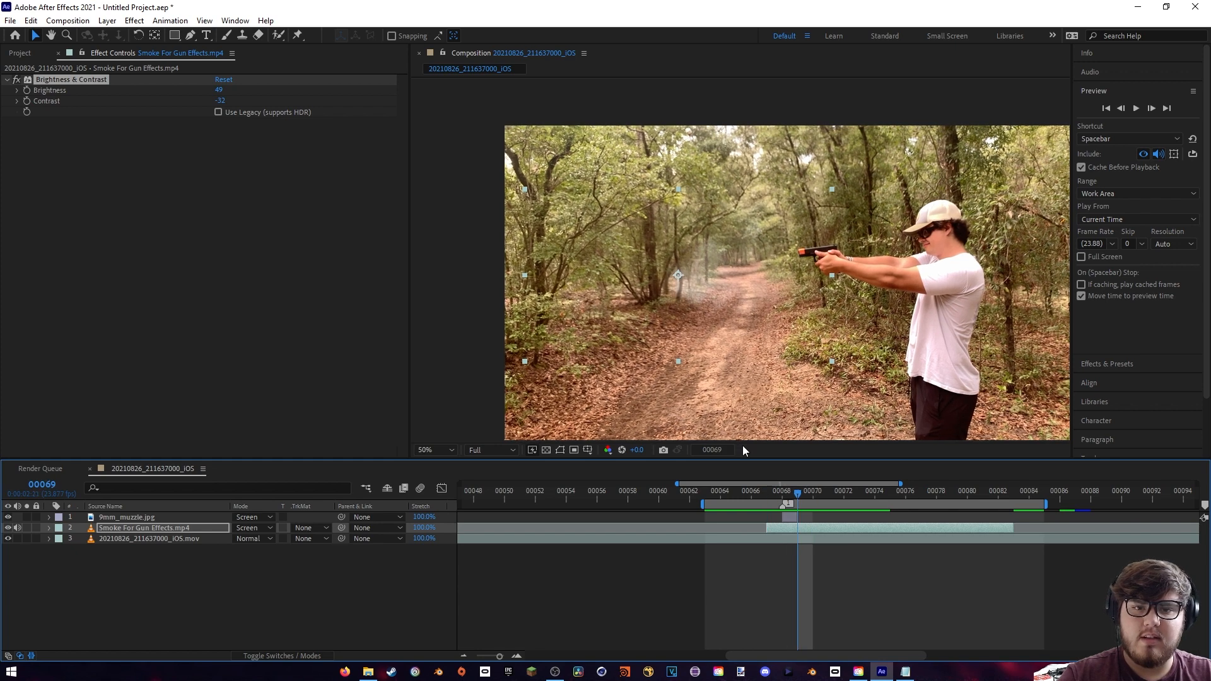
click(16, 80)
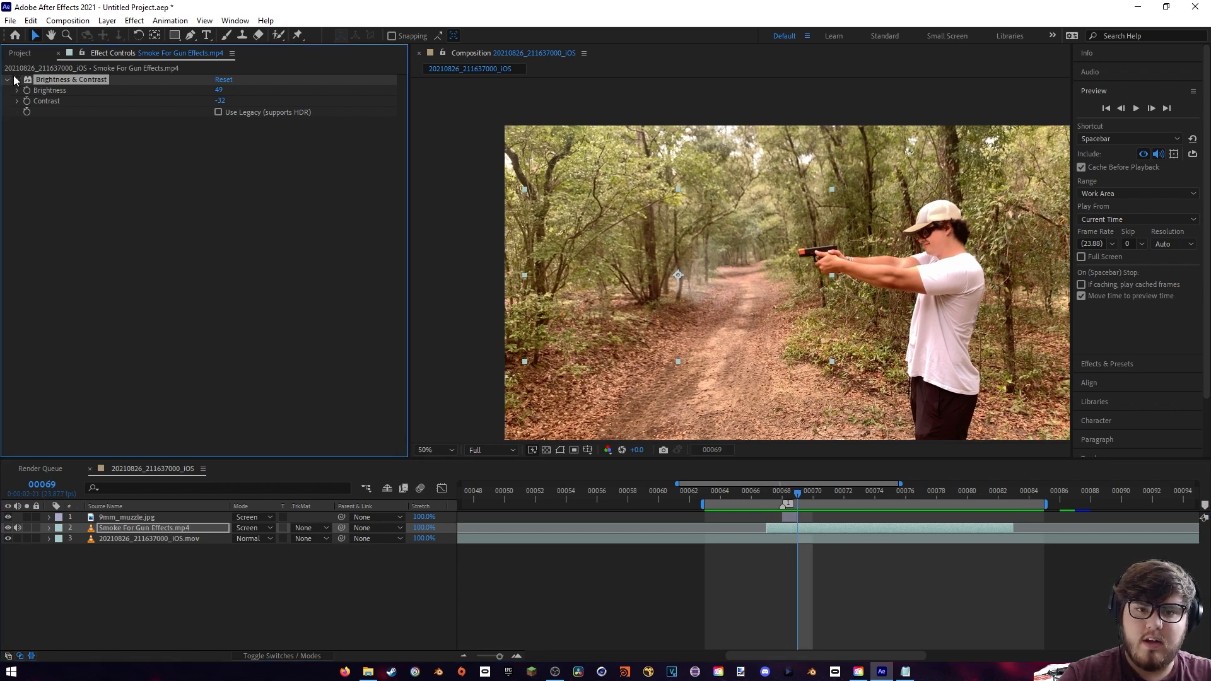
click(15, 80)
scroll(694, 292, up, 1)
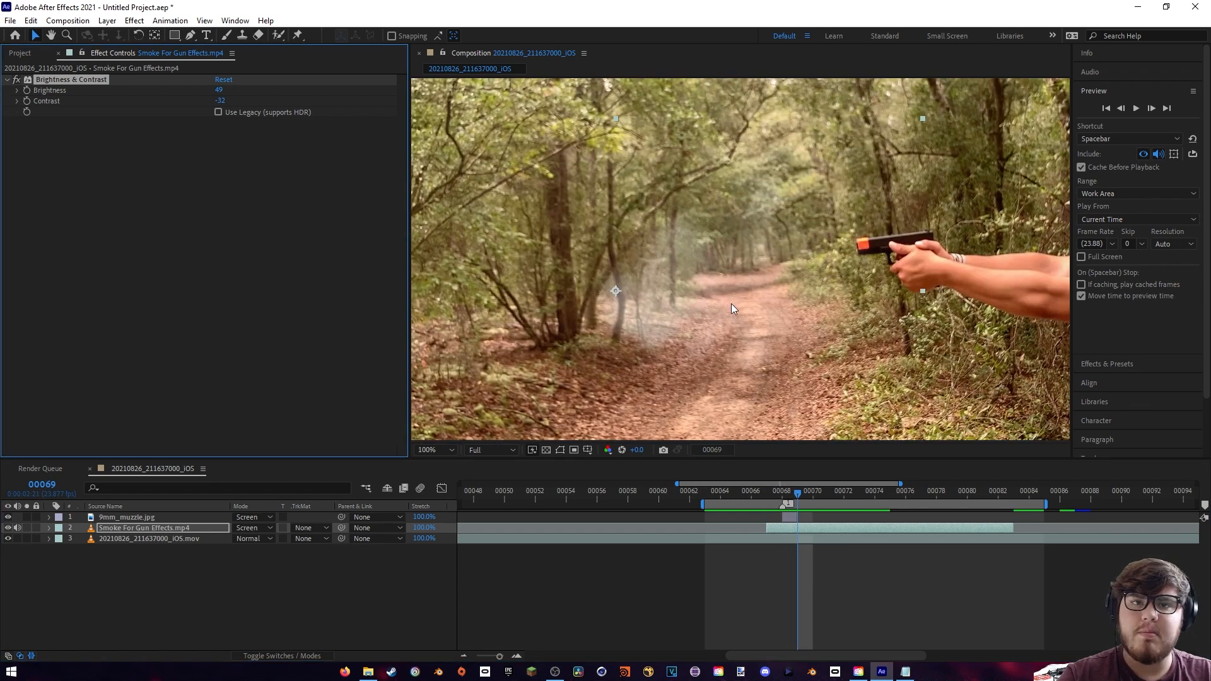
- Keyframe the smoke layer's opacity to fade in from 0% at frame 67 to 100% at frame 68
drag(926, 498, 968, 497)
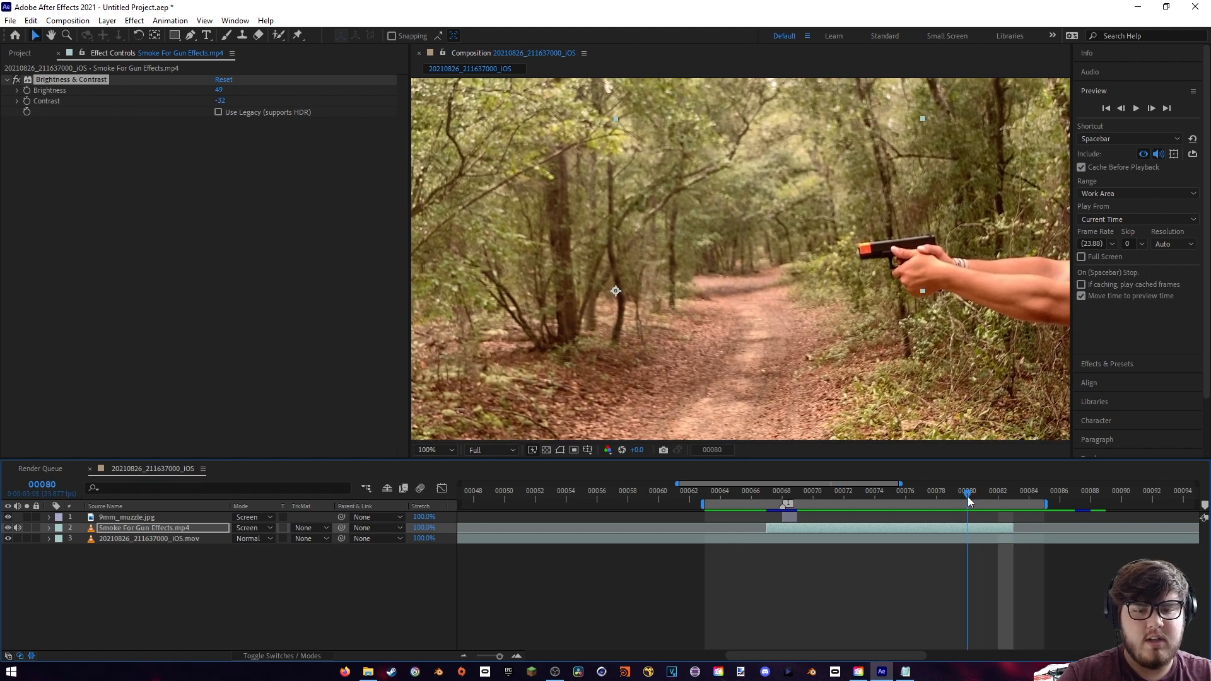
click(767, 490)
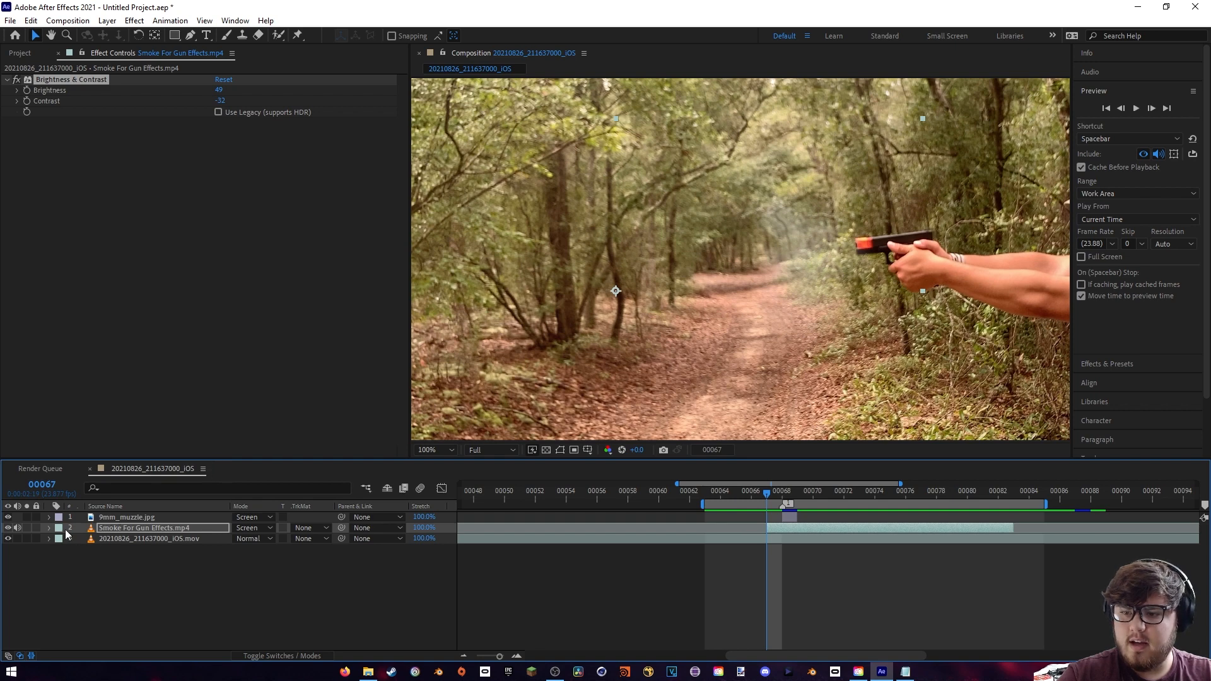
click(49, 529)
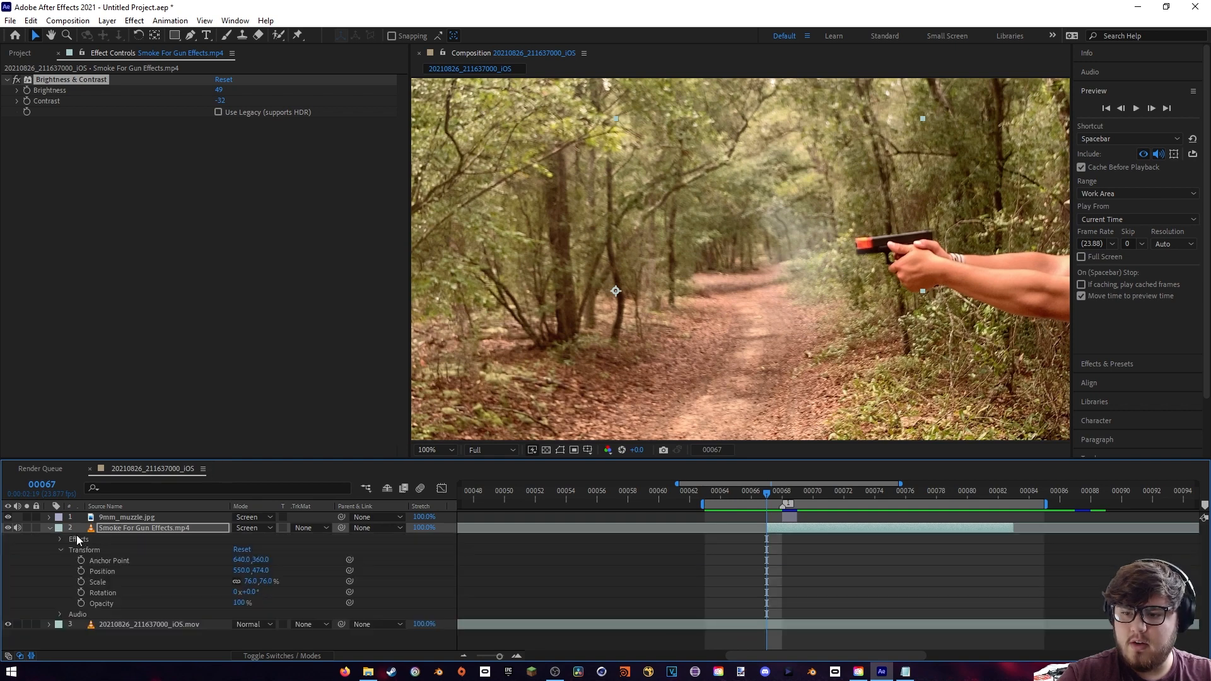
click(81, 602)
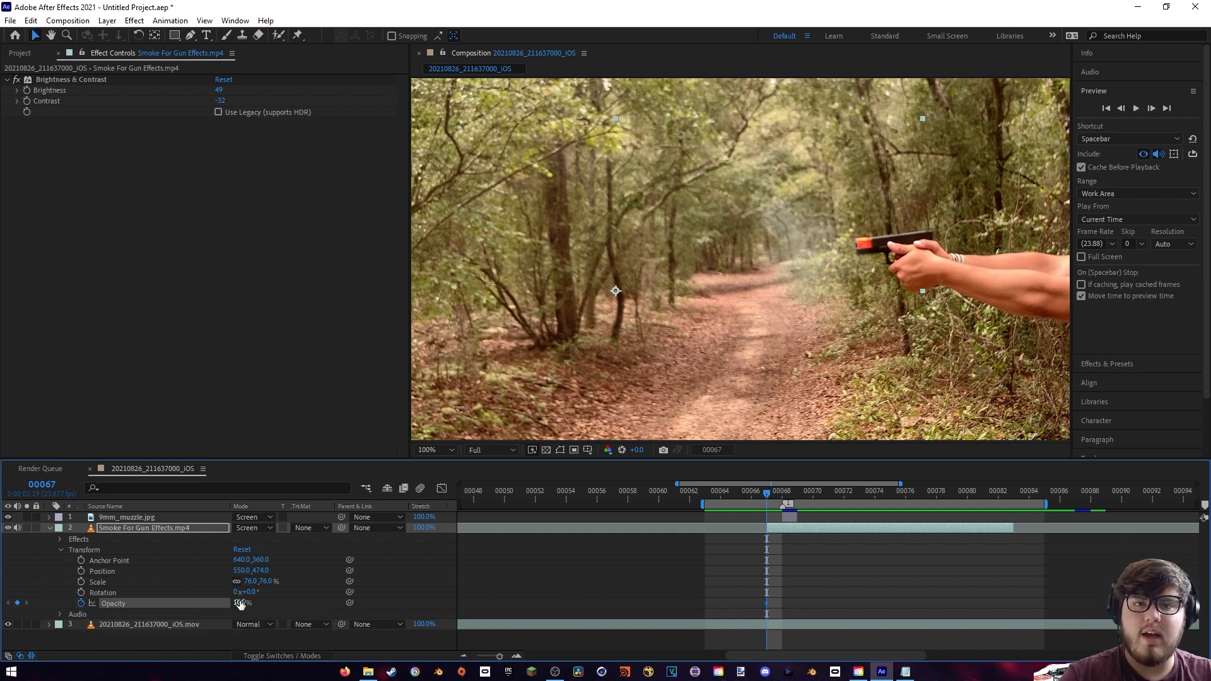
drag(234, 604, 8, 656)
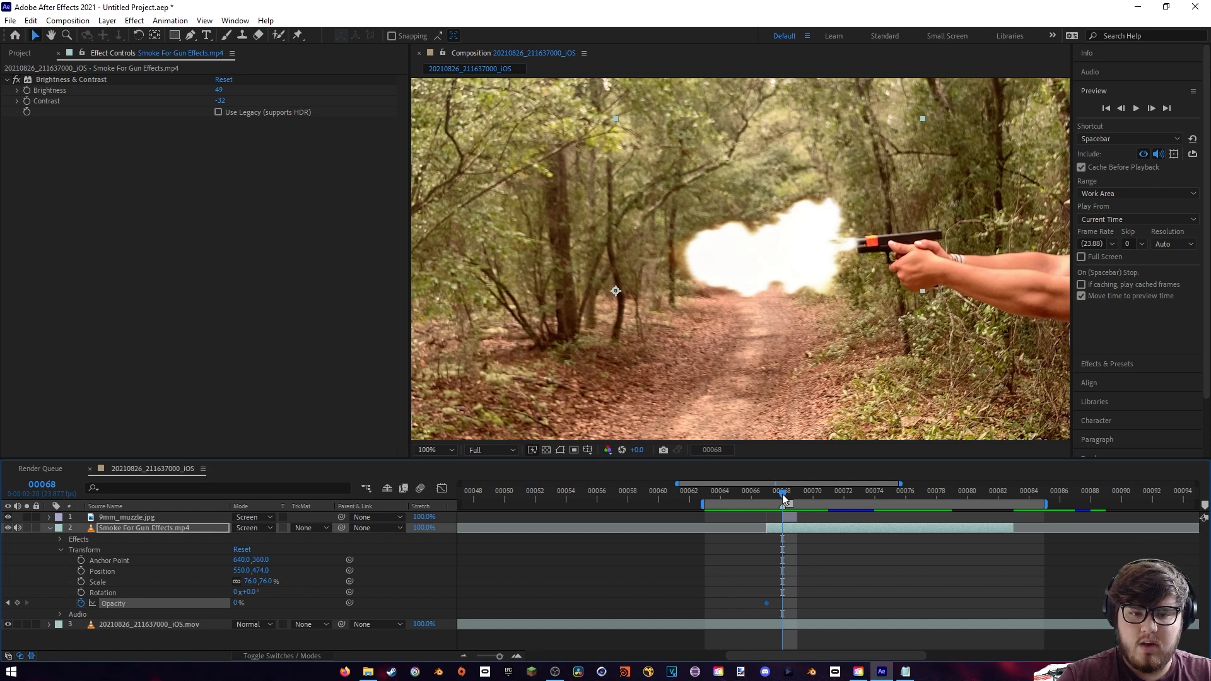
drag(234, 601, 917, 532)
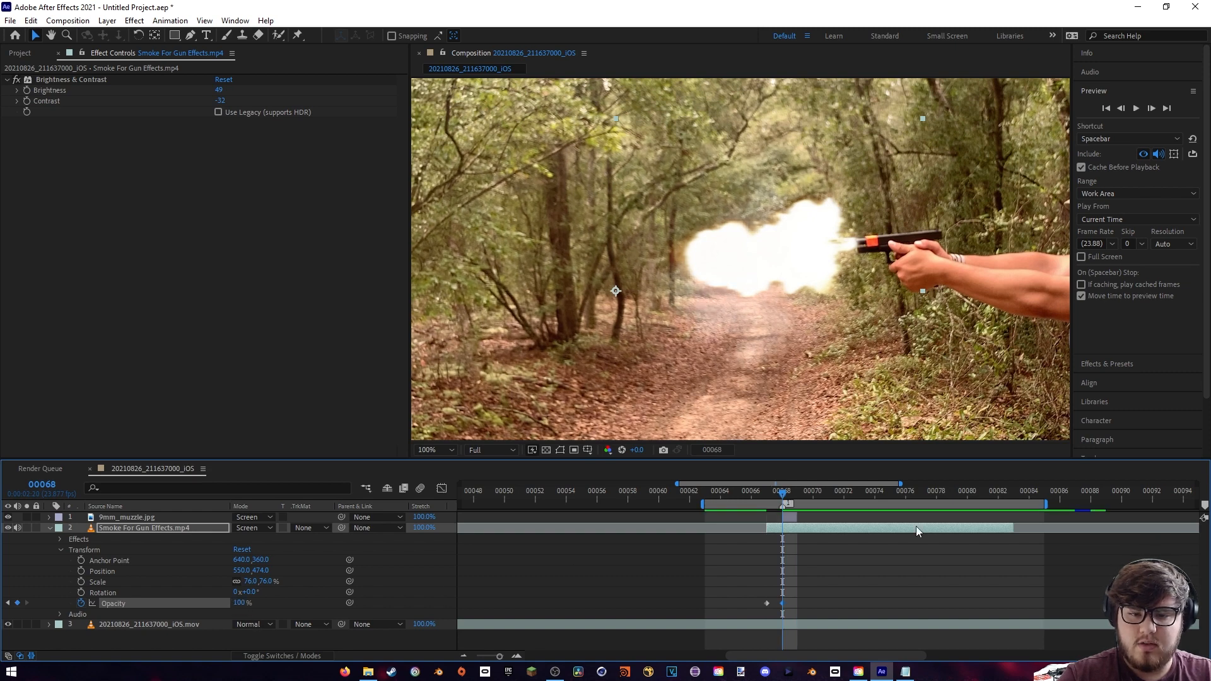
drag(759, 656, 787, 656)
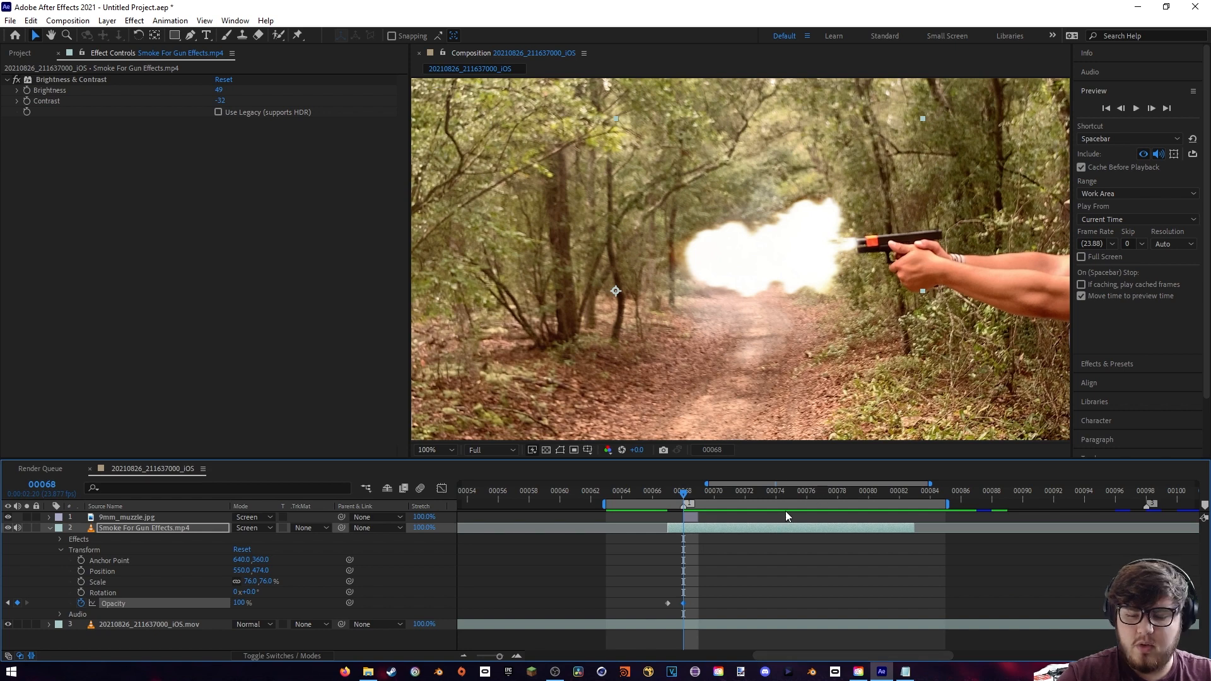
- Keyframe the smoke layer's opacity to fade out from 100% at frame 77 to 0% at frame 83, and preview the fade
drag(812, 490, 908, 490)
key(ctrl+v)
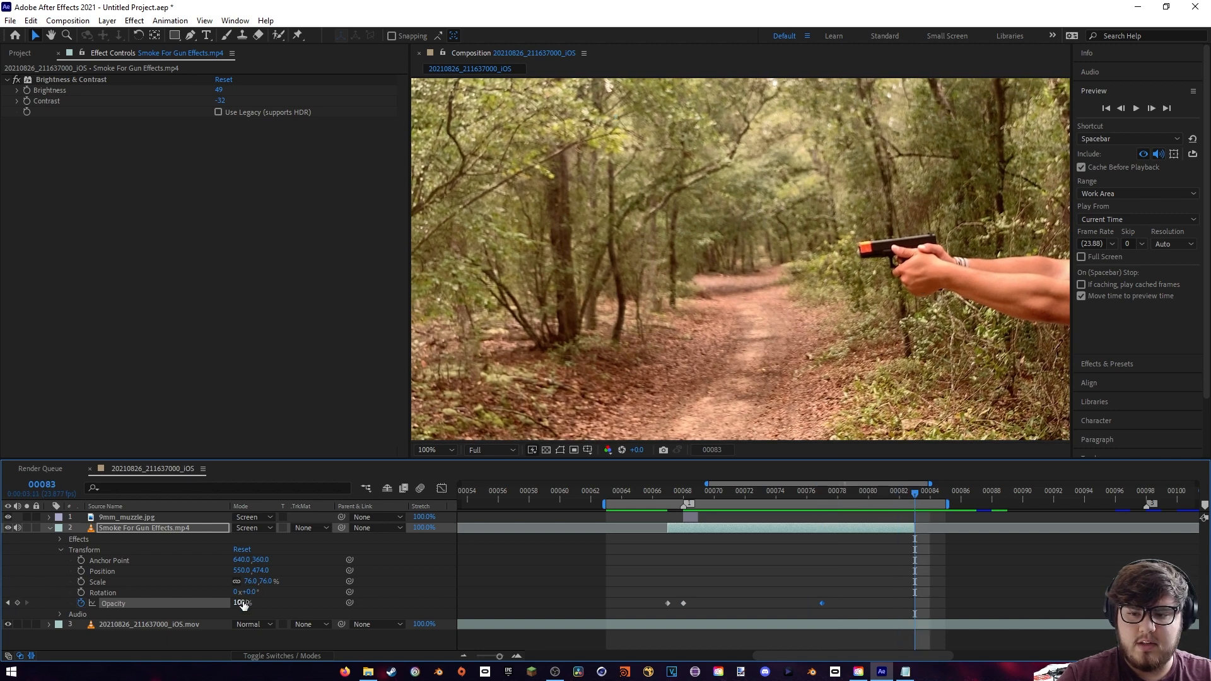
drag(241, 604, 23, 638)
drag(806, 492, 937, 514)
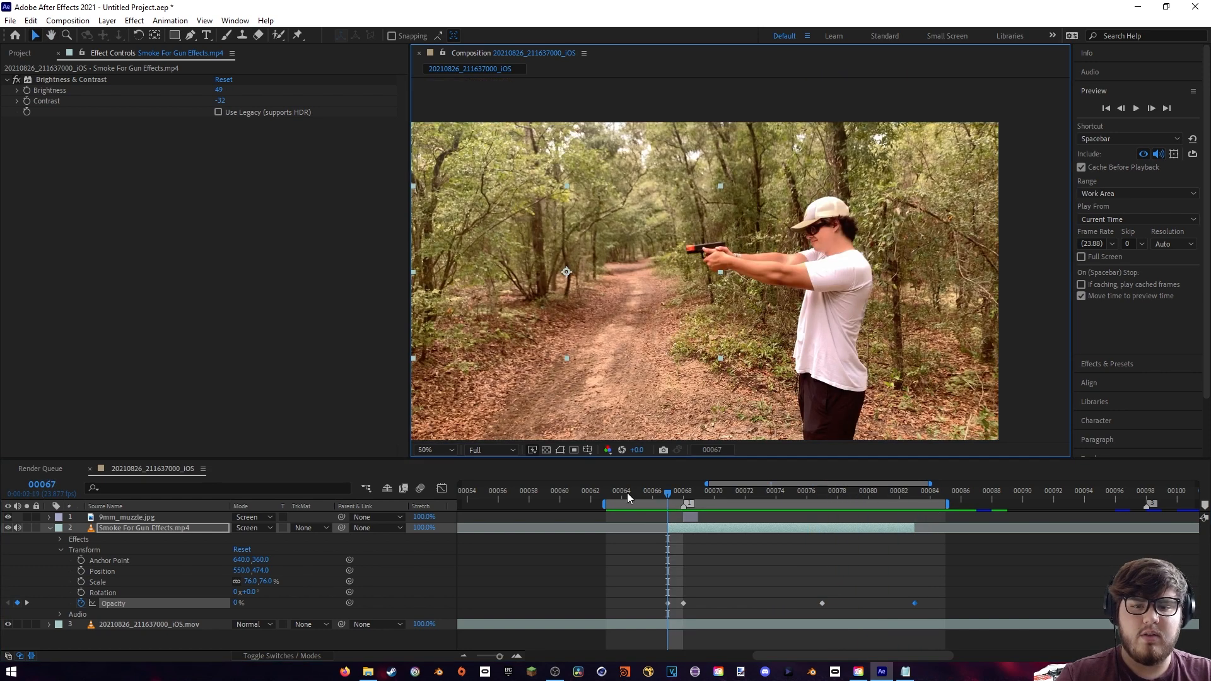
key(space)
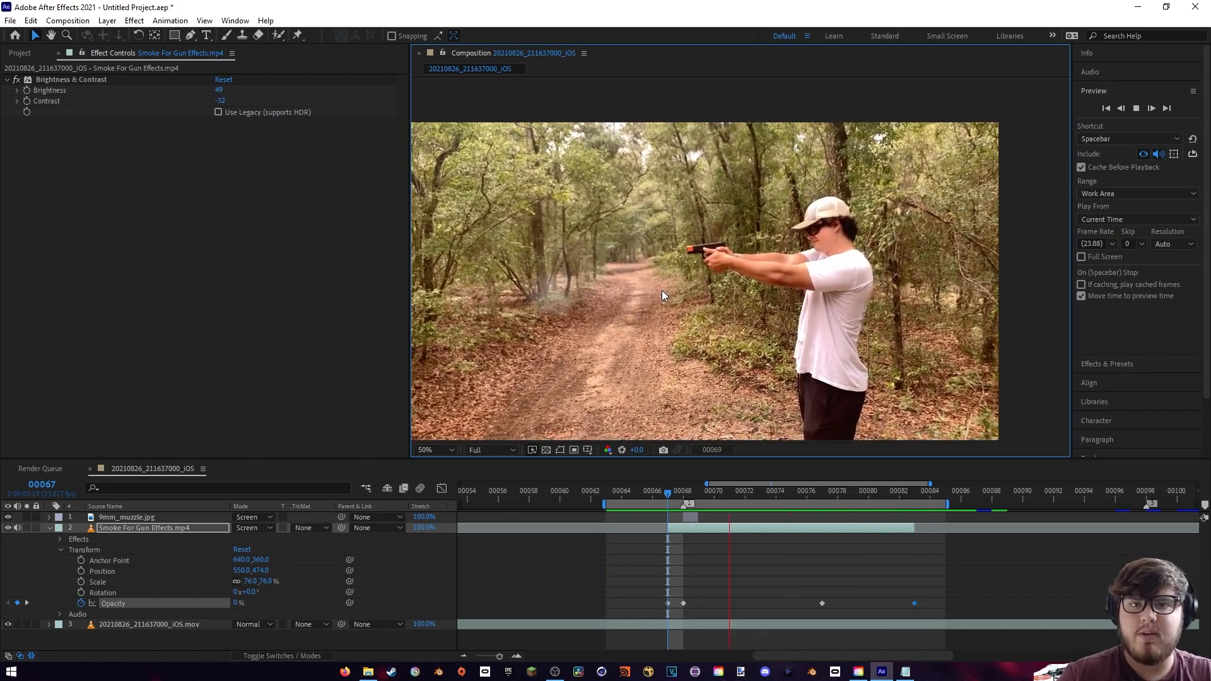
key(space)
scroll(722, 275, up, 2)
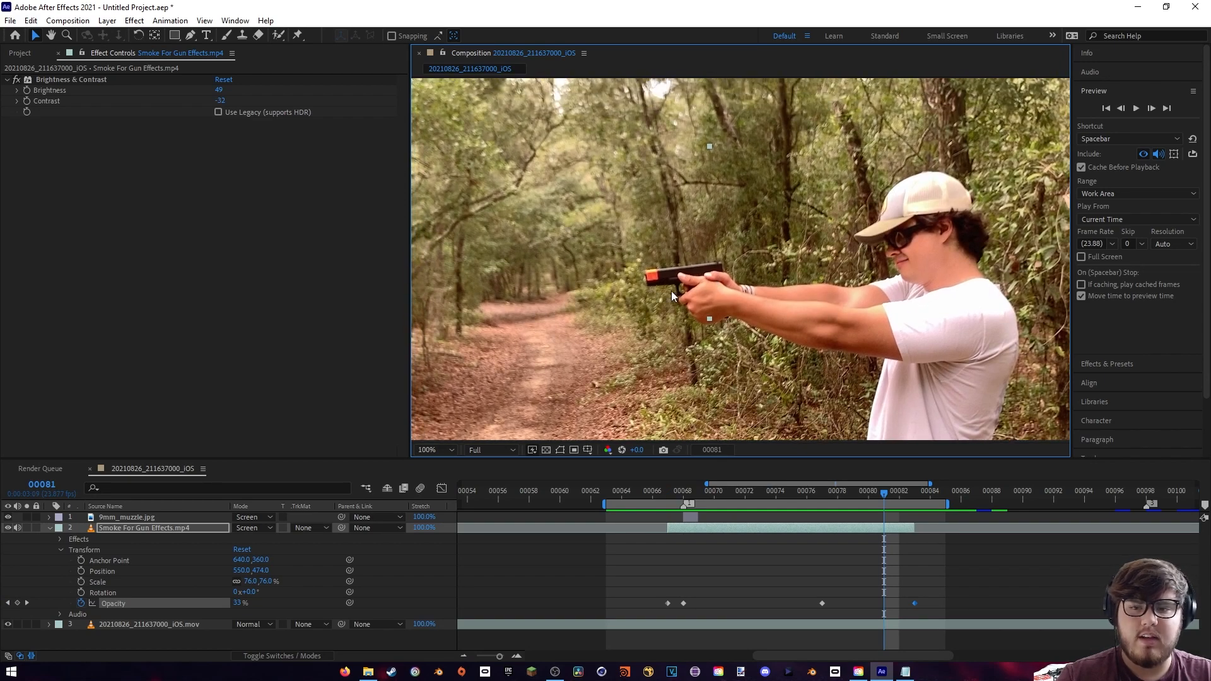
click(50, 528)
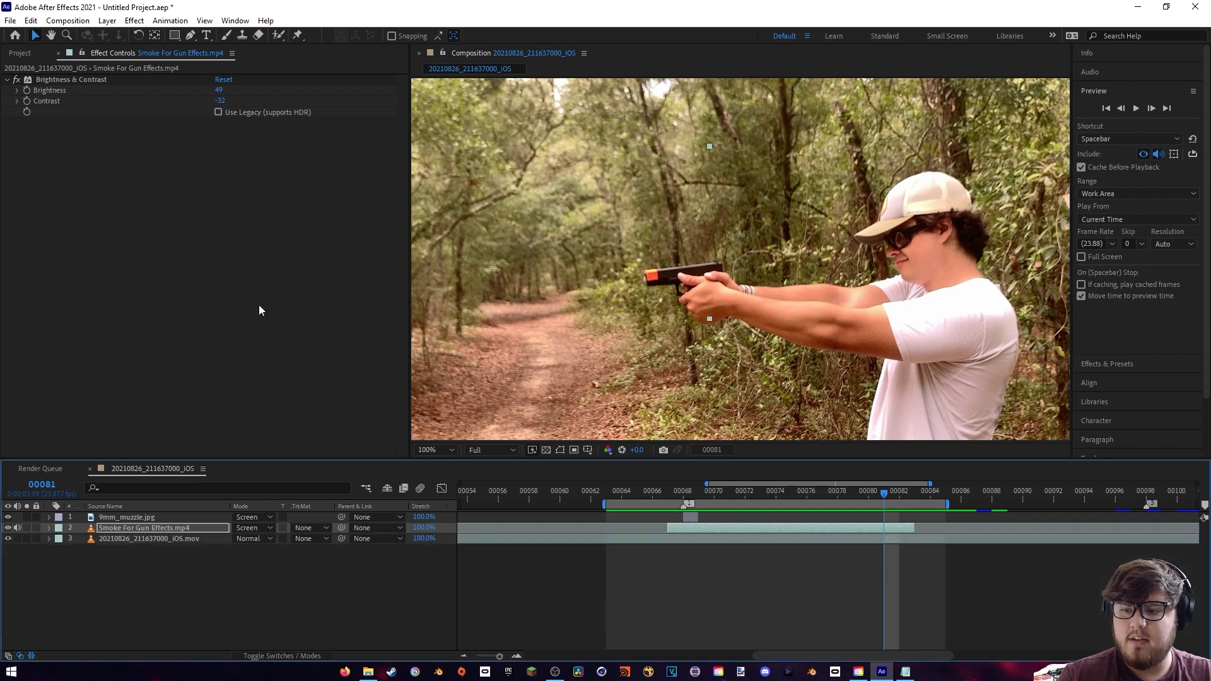
- Add the 9mm Brass Shell 1 EXR sequence as the topmost layer and shift it to start at frame 68
click(25, 53)
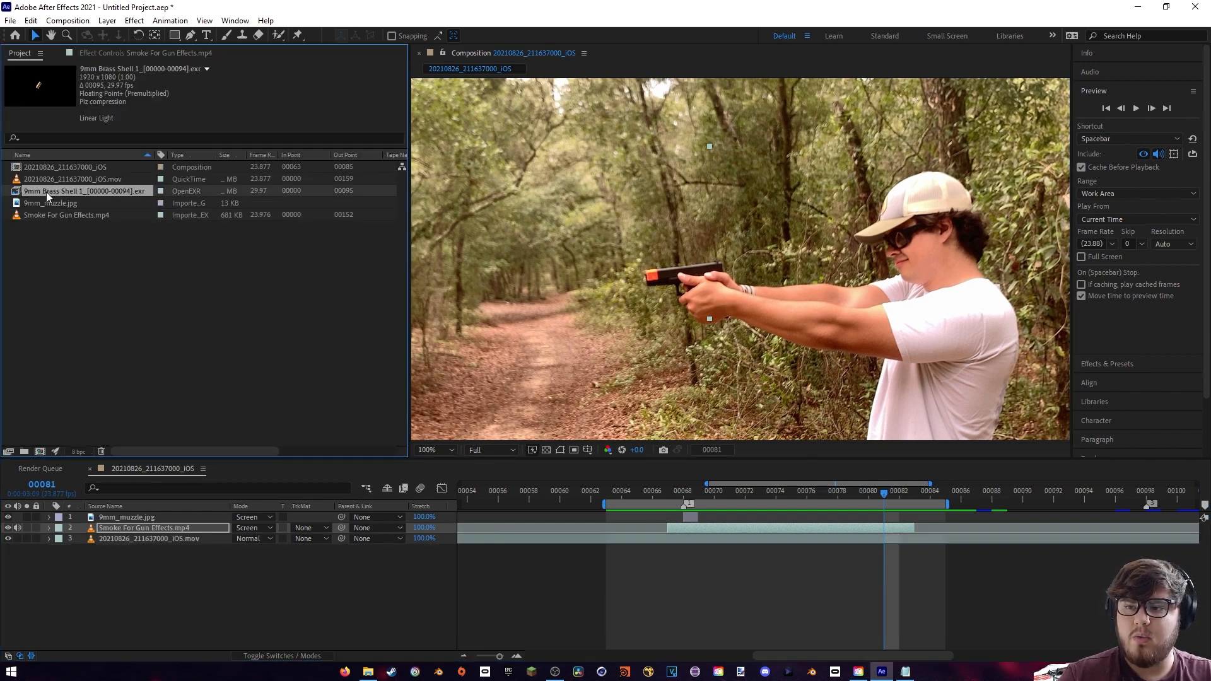
drag(47, 191, 139, 514)
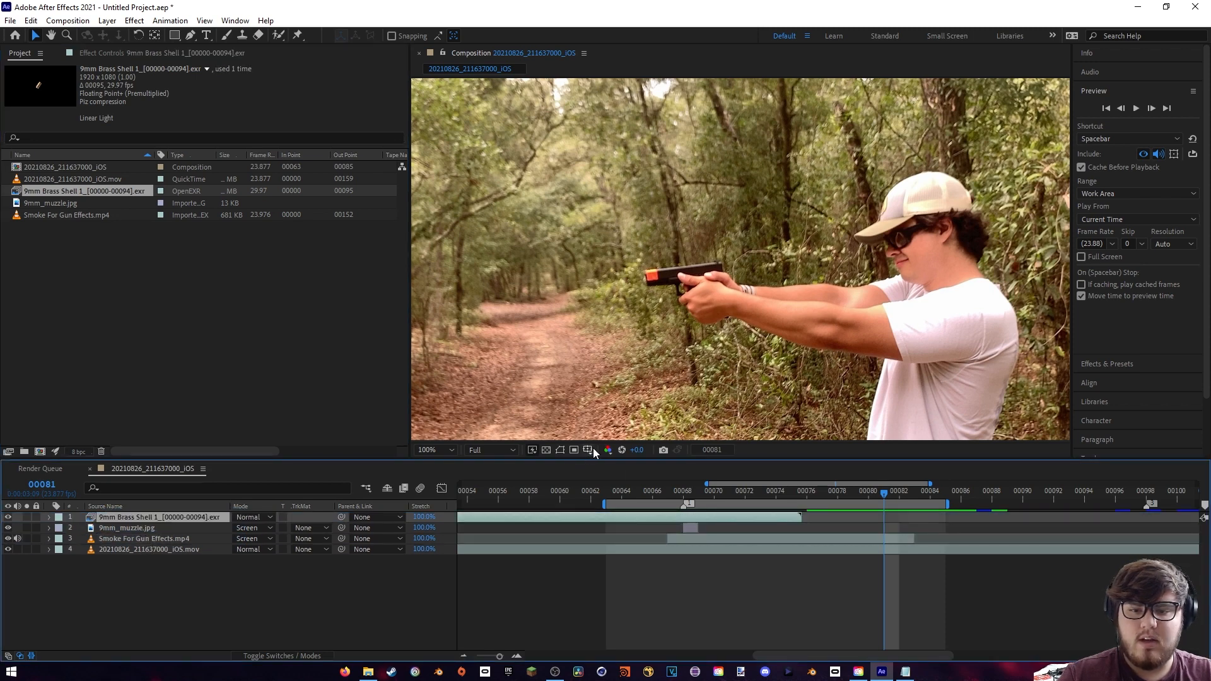
drag(610, 492, 515, 494)
drag(500, 657, 484, 657)
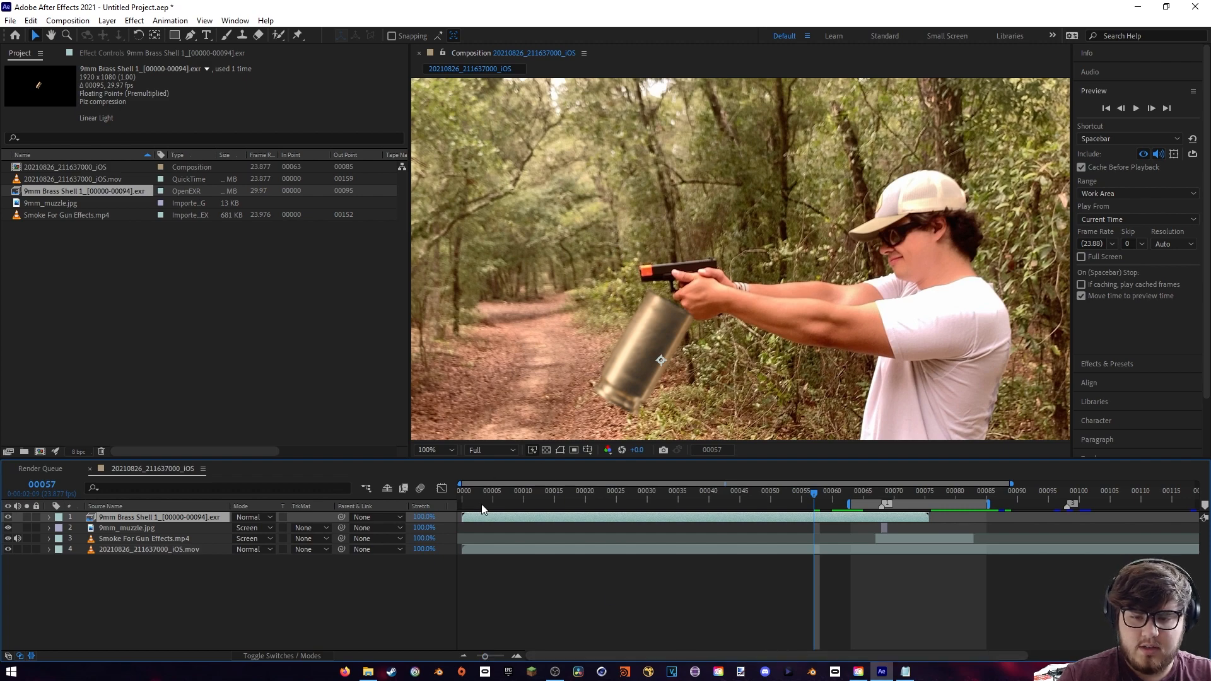
drag(489, 516, 910, 537)
key(i)
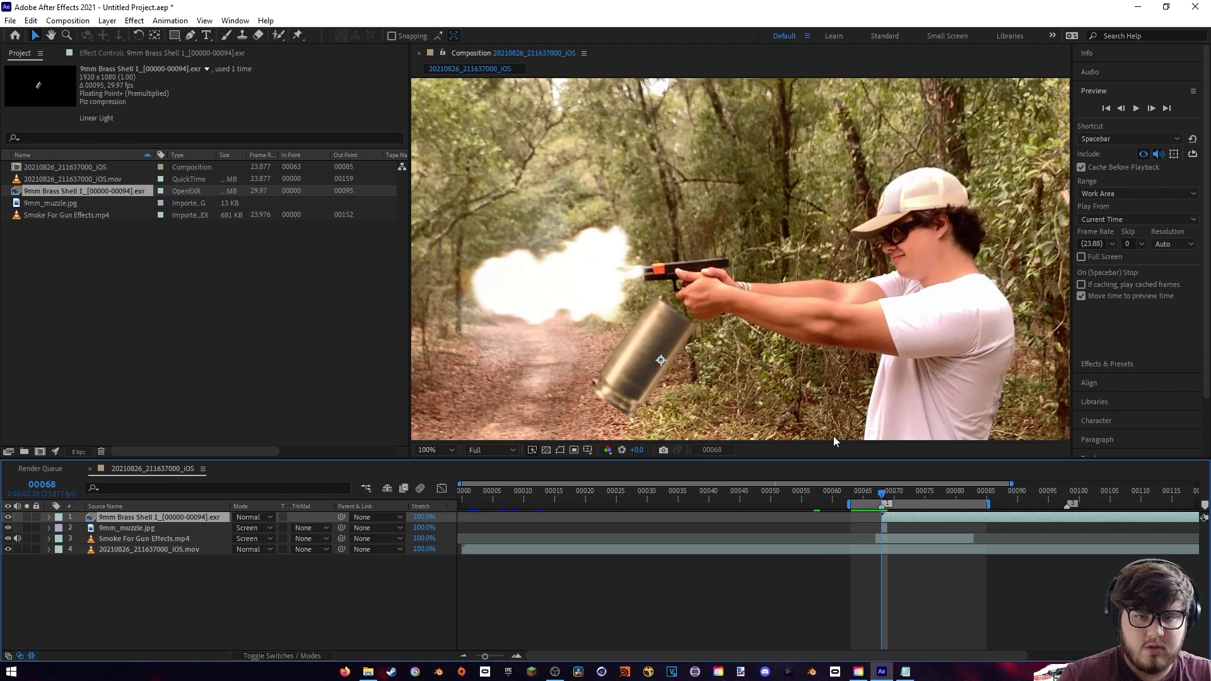
- Move the brass shell onto the pistol at position 1017, 390 and scale it to 12%
key(period)
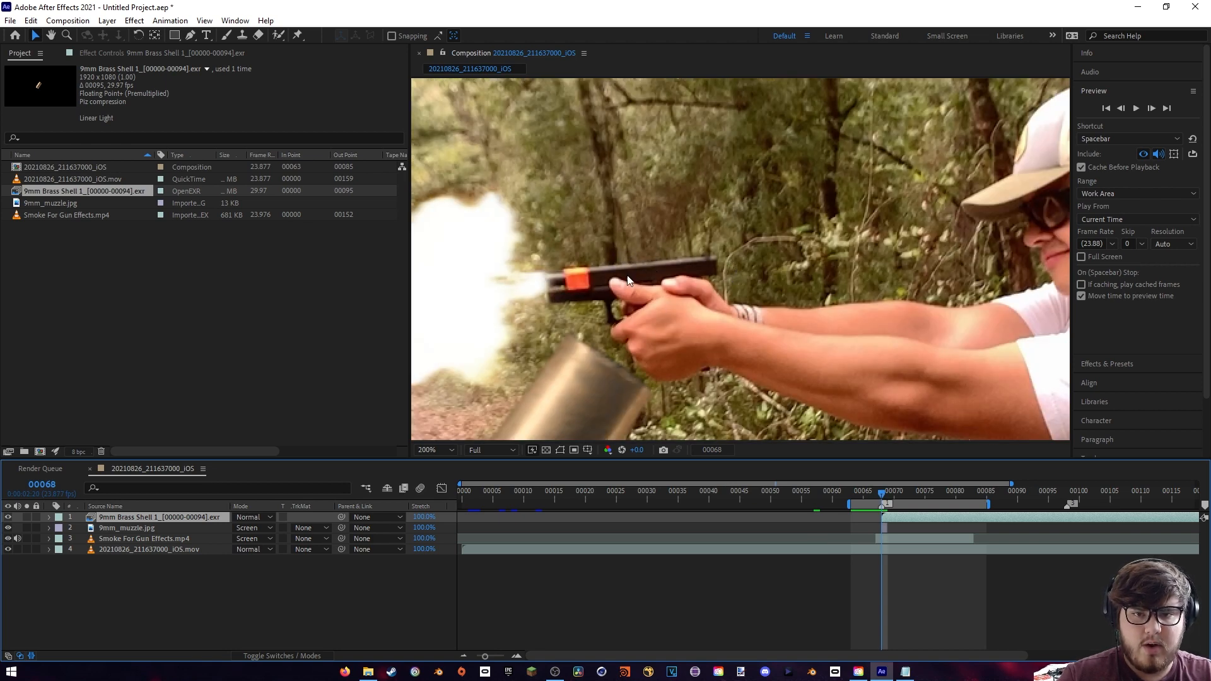
key(comma)
click(49, 518)
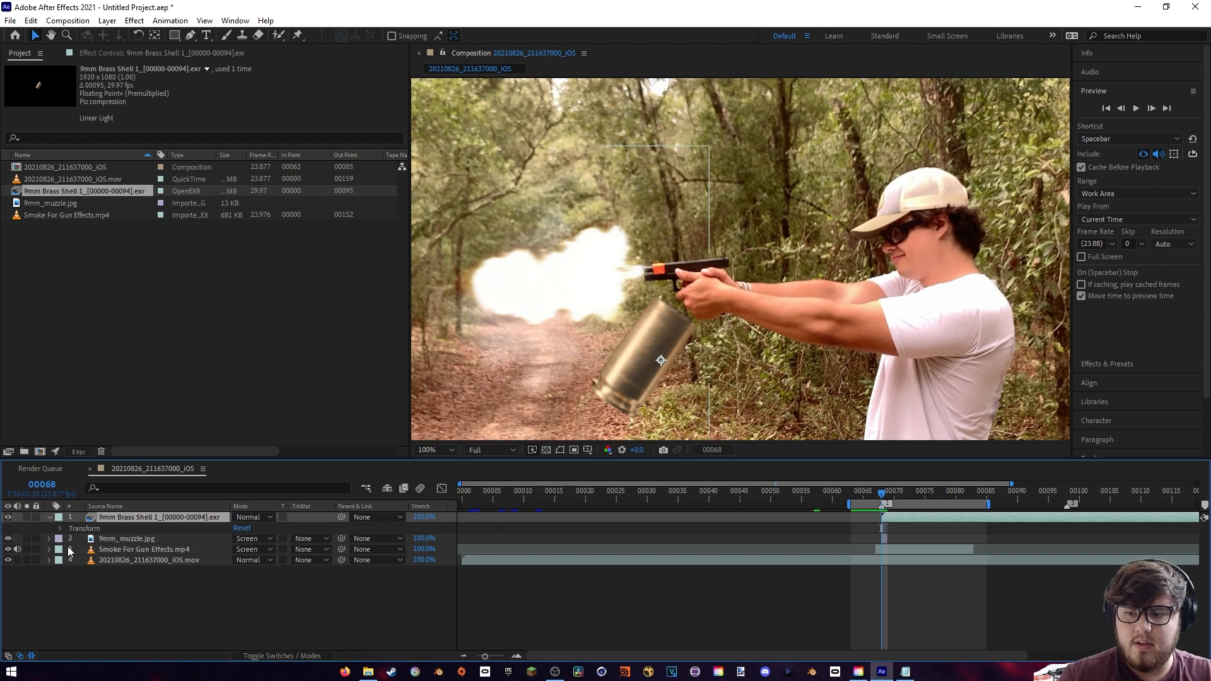
click(61, 529)
mouse_move(241, 550)
mouse_down()
mouse_move(299, 549)
mouse_move(234, 540)
mouse_move(162, 553)
mouse_move(260, 549)
mouse_move(247, 560)
mouse_up()
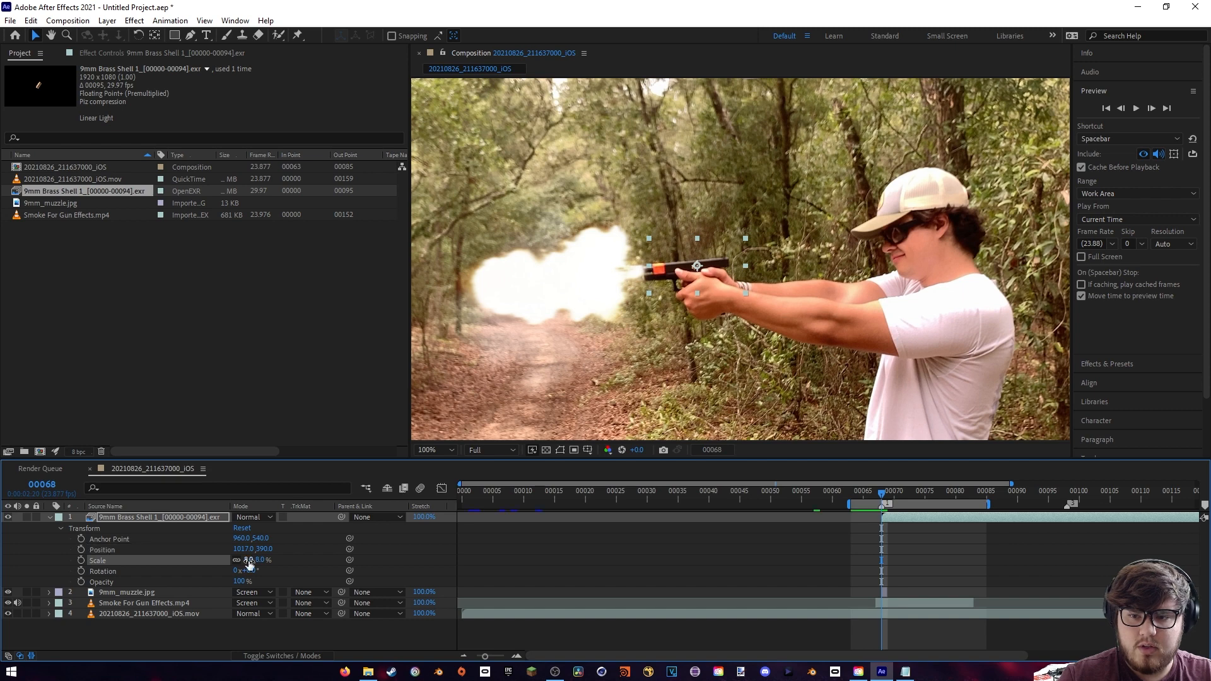
click(260, 559)
text(12)
key(Return)
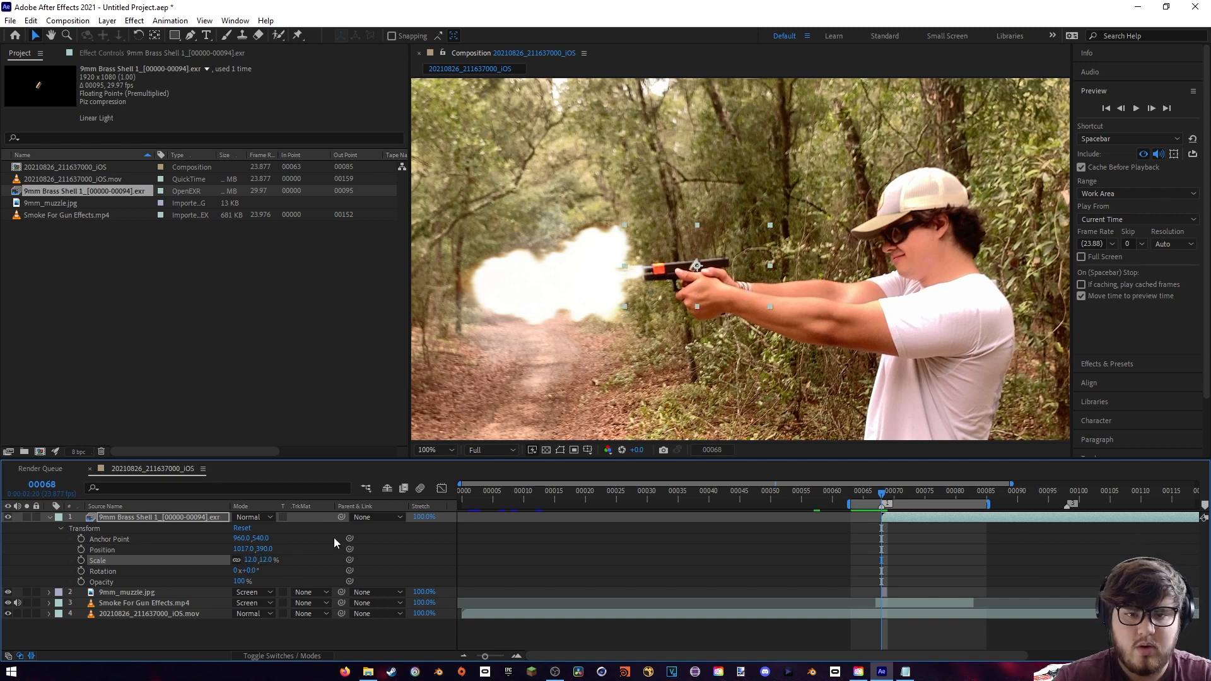
- Rotate the brass shell to 230° and shift it to position 1008, 390 on the pistol's slide
key(period)
drag(650, 272, 719, 293)
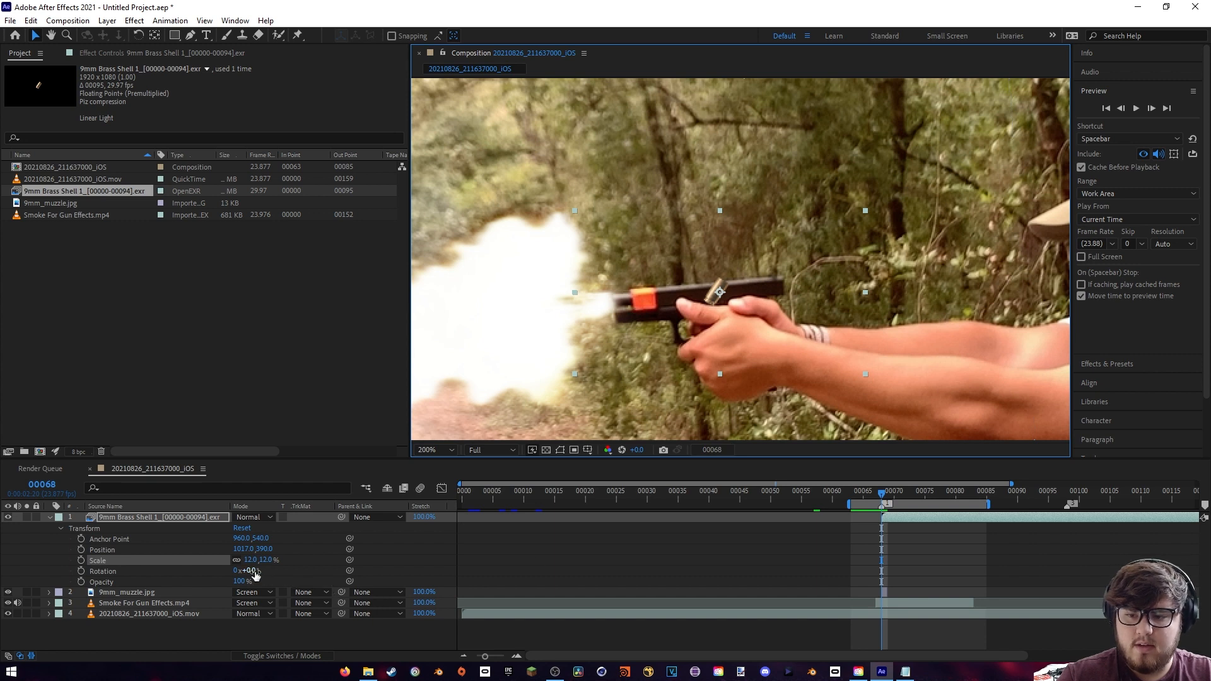
drag(250, 571, 390, 559)
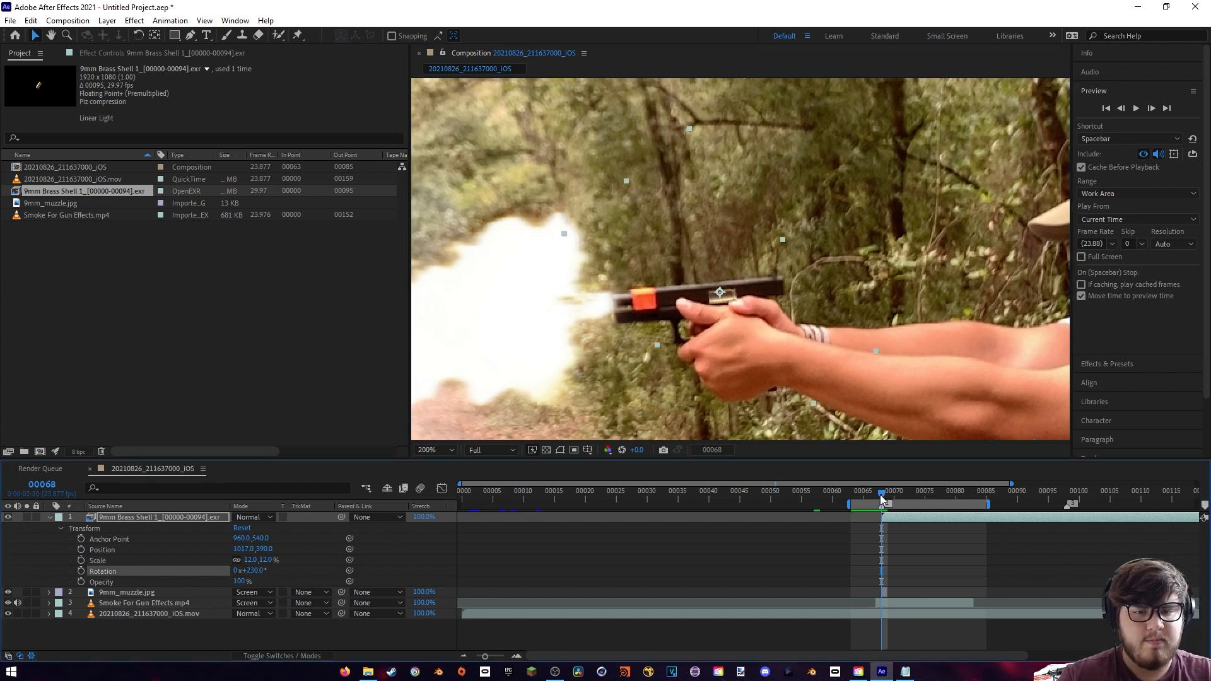
drag(241, 550, 235, 555)
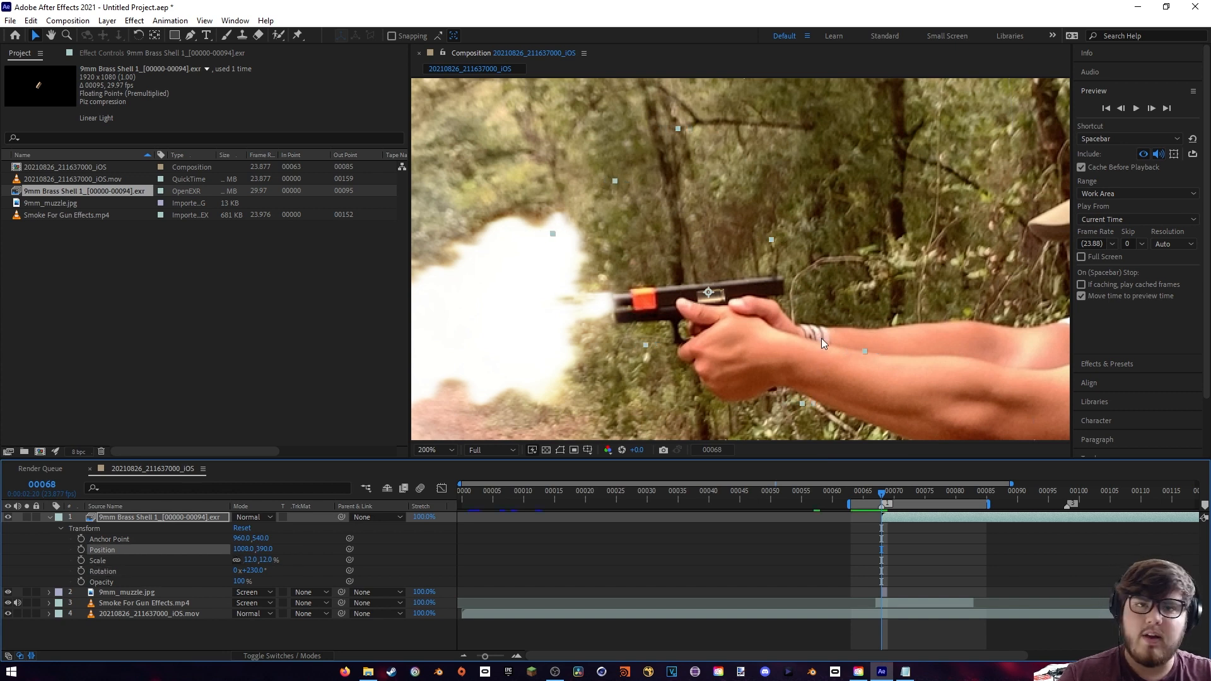
- Keyframe the shell's position from 1008, 390 at frame 68 up to 1119, 250 at frame 74
scroll(679, 324, down, 1)
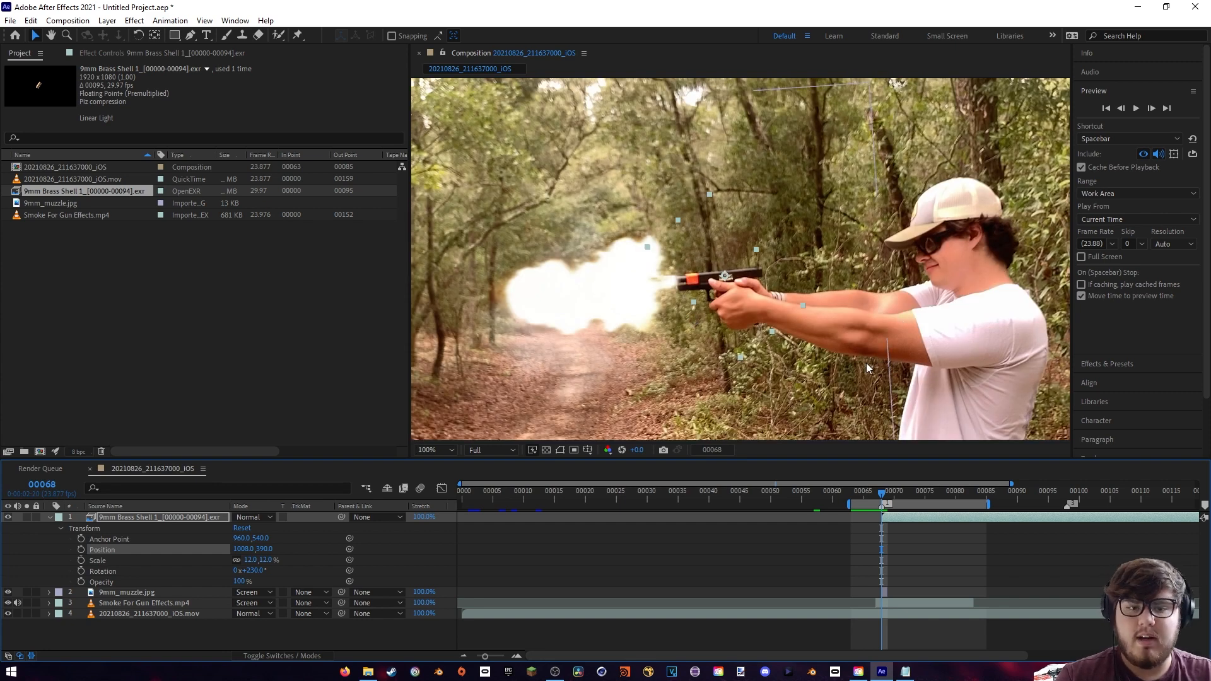
click(82, 550)
scroll(827, 362, up, 1)
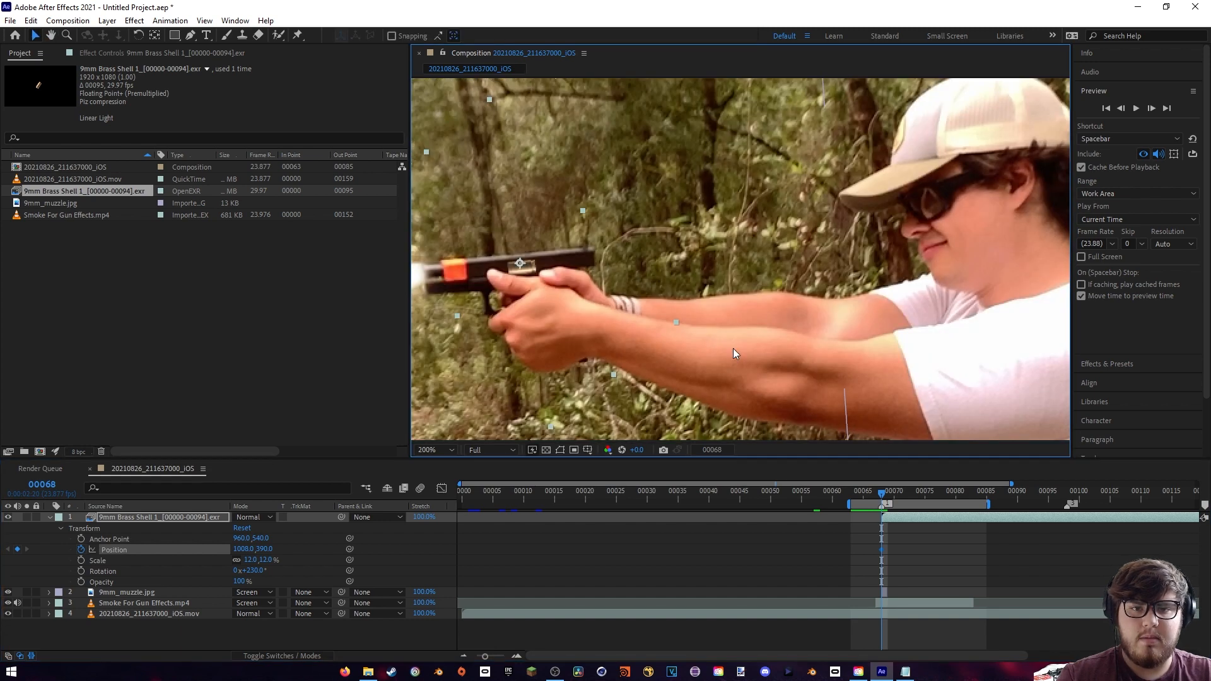
drag(648, 350, 711, 364)
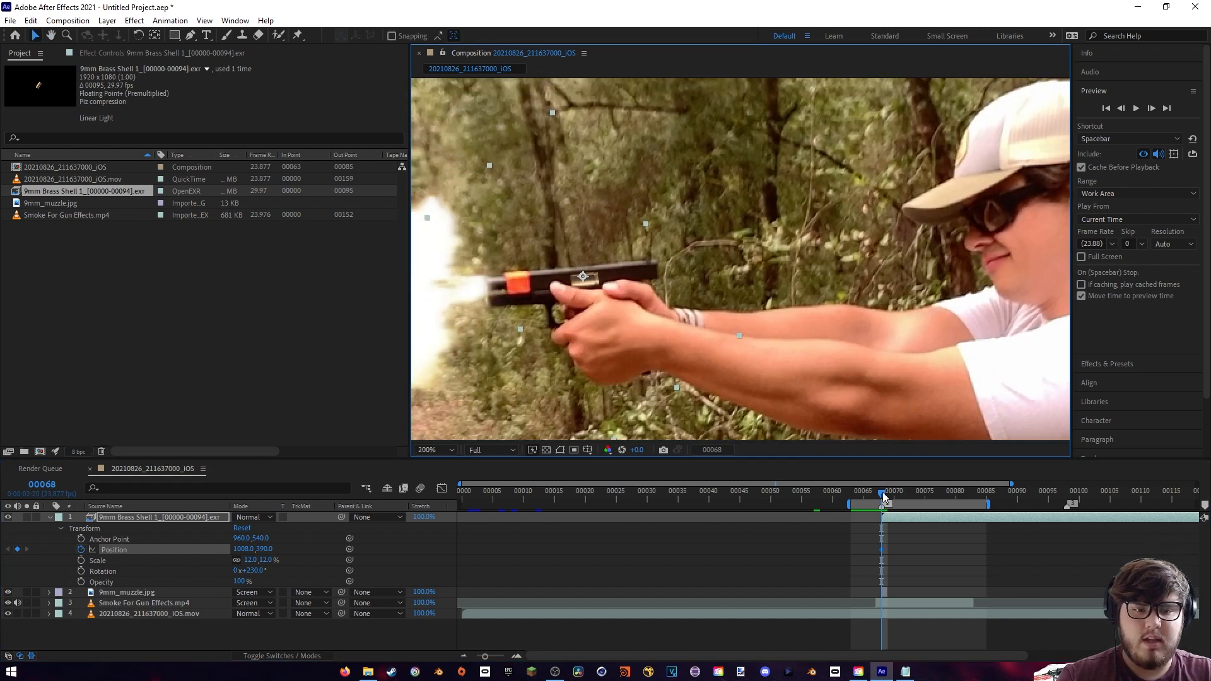
drag(883, 492, 919, 493)
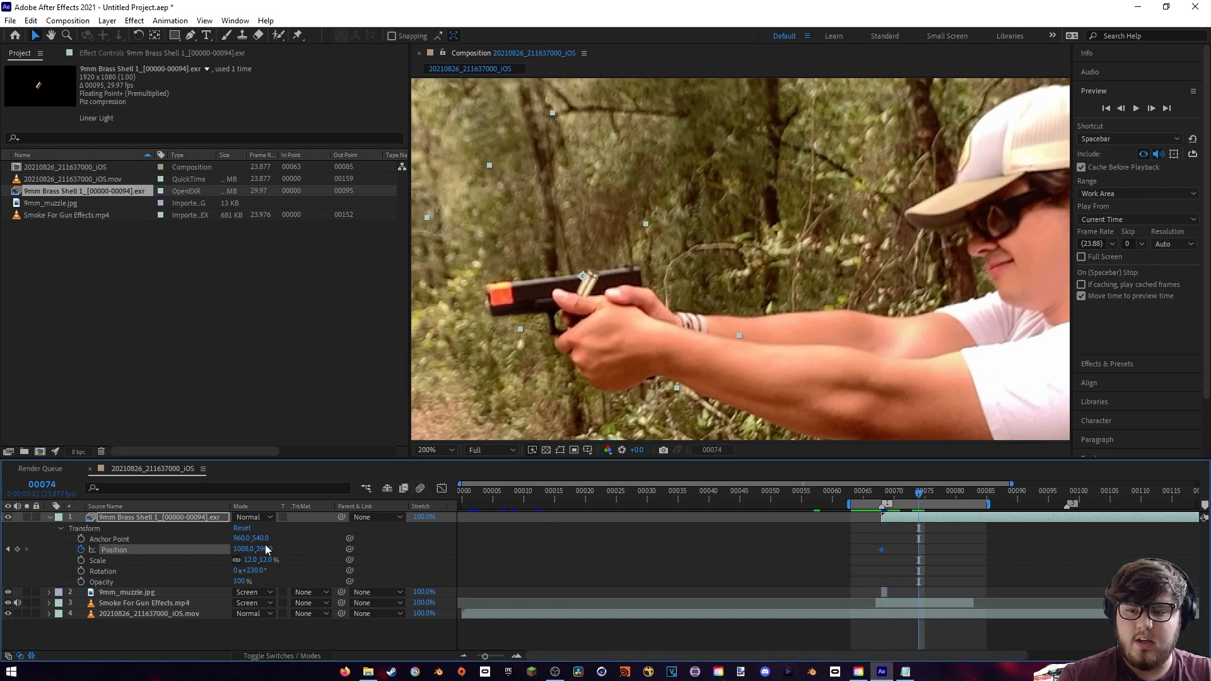
key(slash)
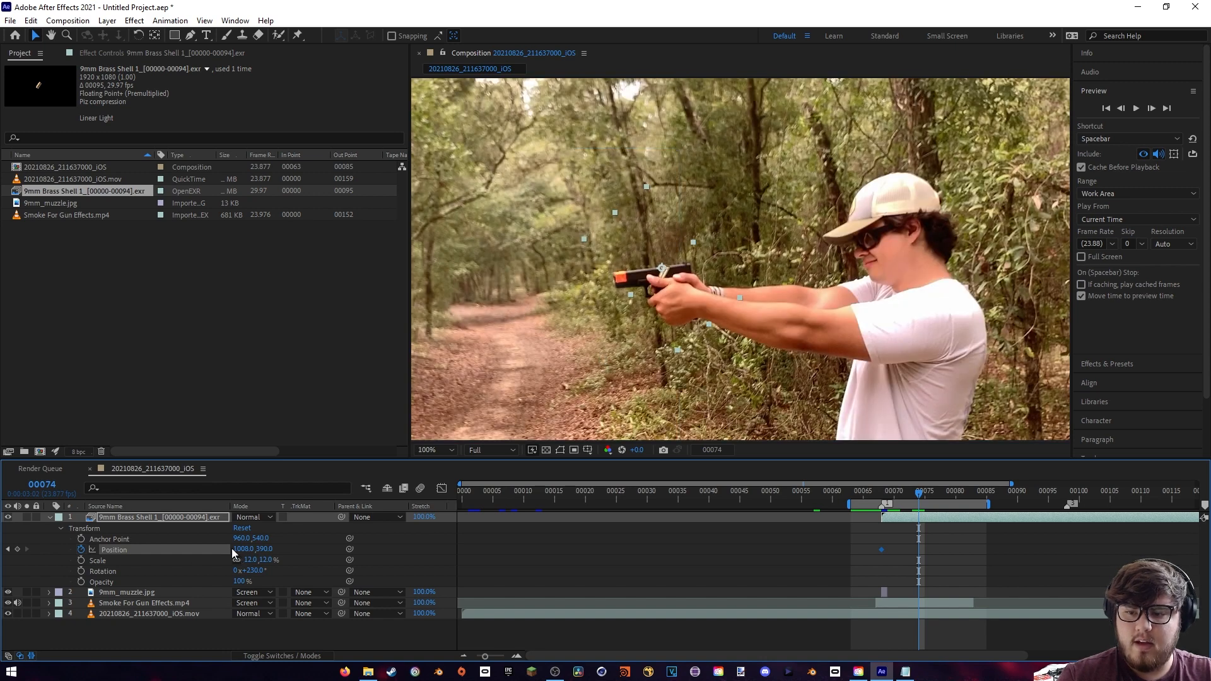
drag(235, 550, 251, 527)
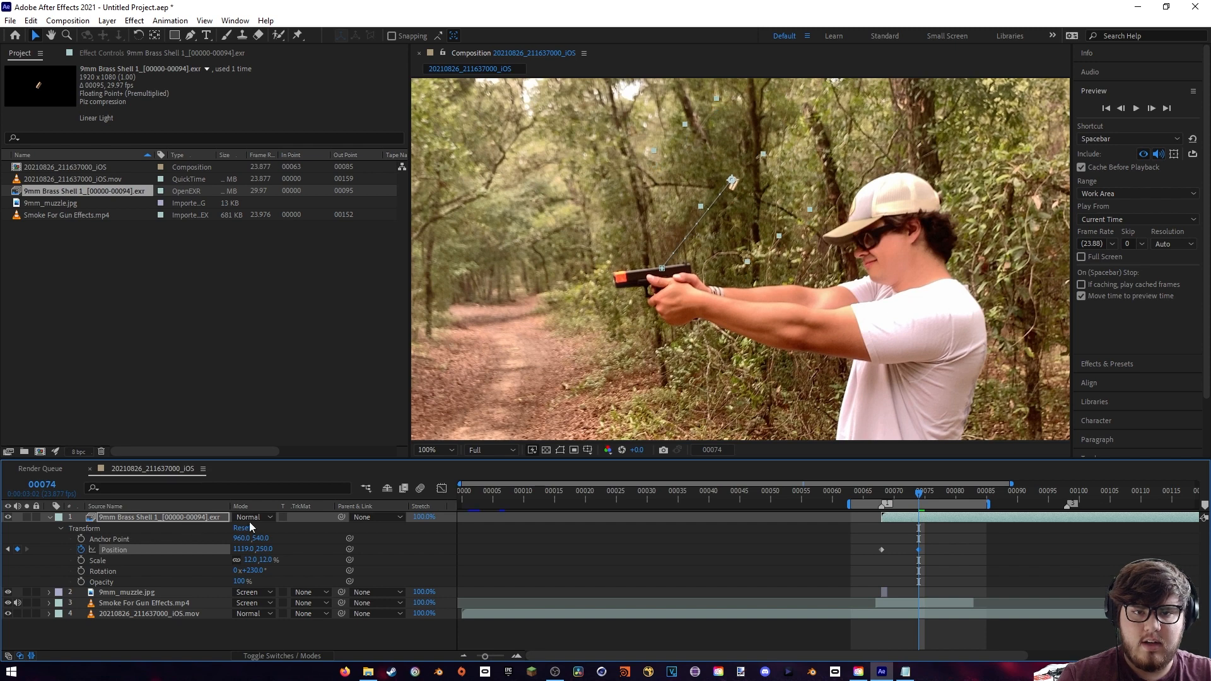
- Keyframe the shell's fall to position 1253, 745 at frame 84, and preview the ejection from frame 67
scroll(775, 293, down, 5)
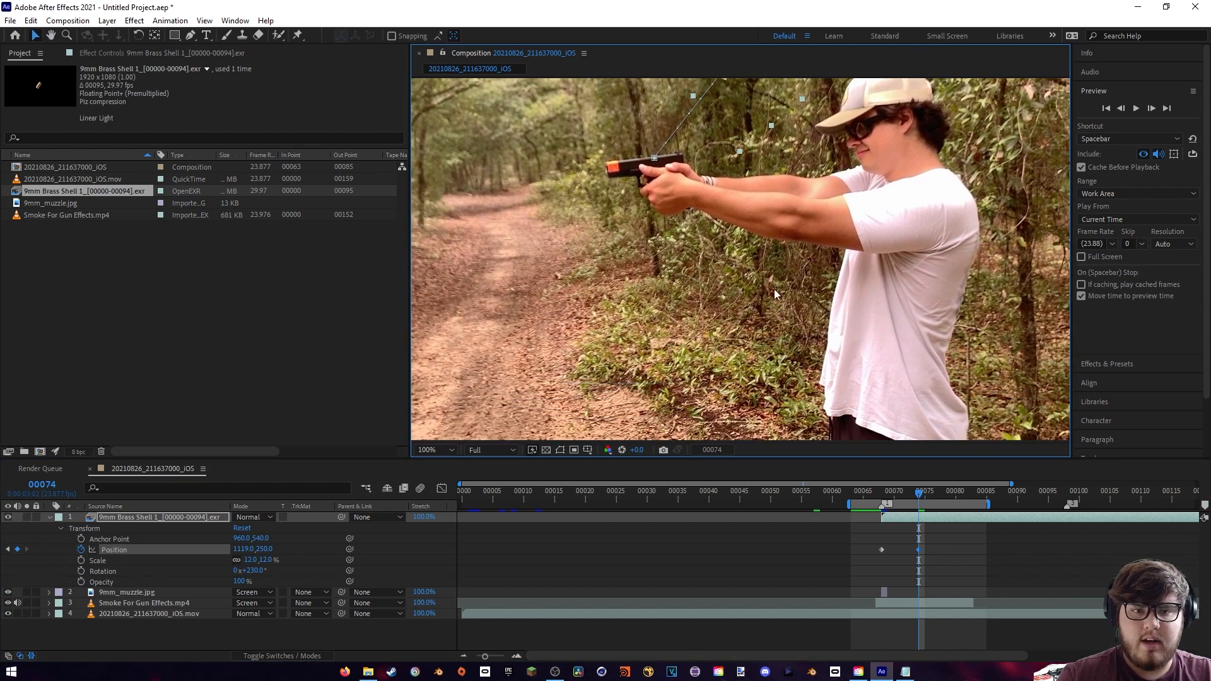
scroll(958, 353, right, 2)
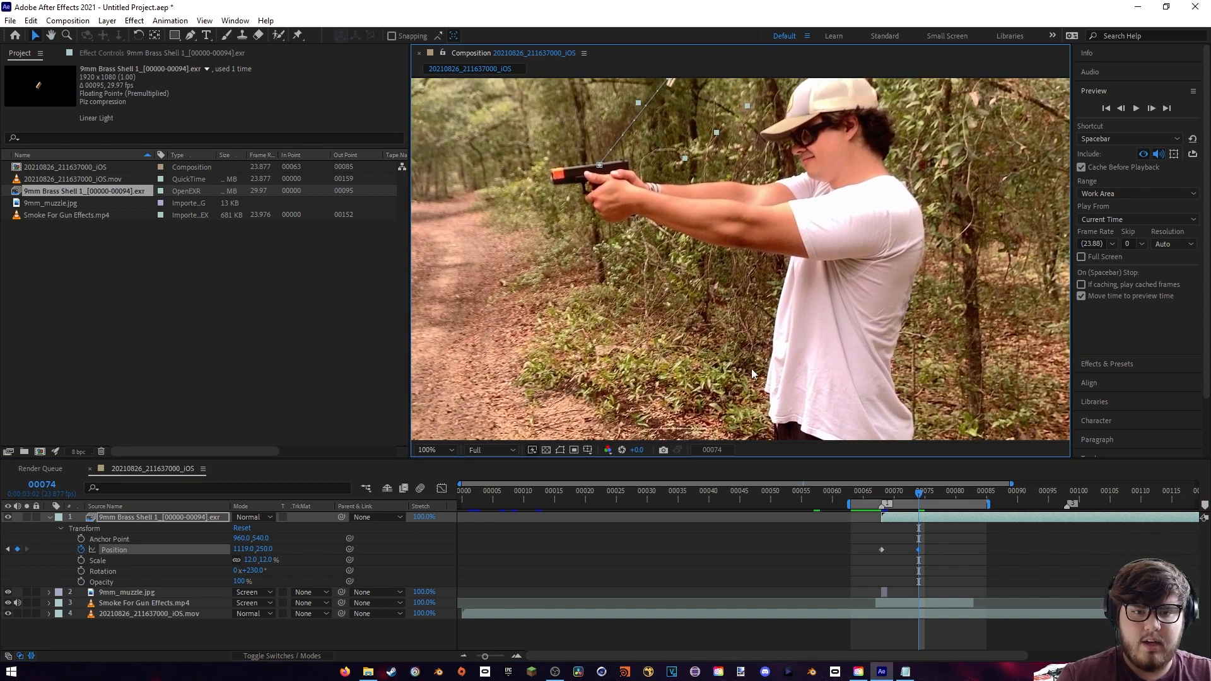
drag(920, 493, 981, 492)
drag(243, 549, 887, 322)
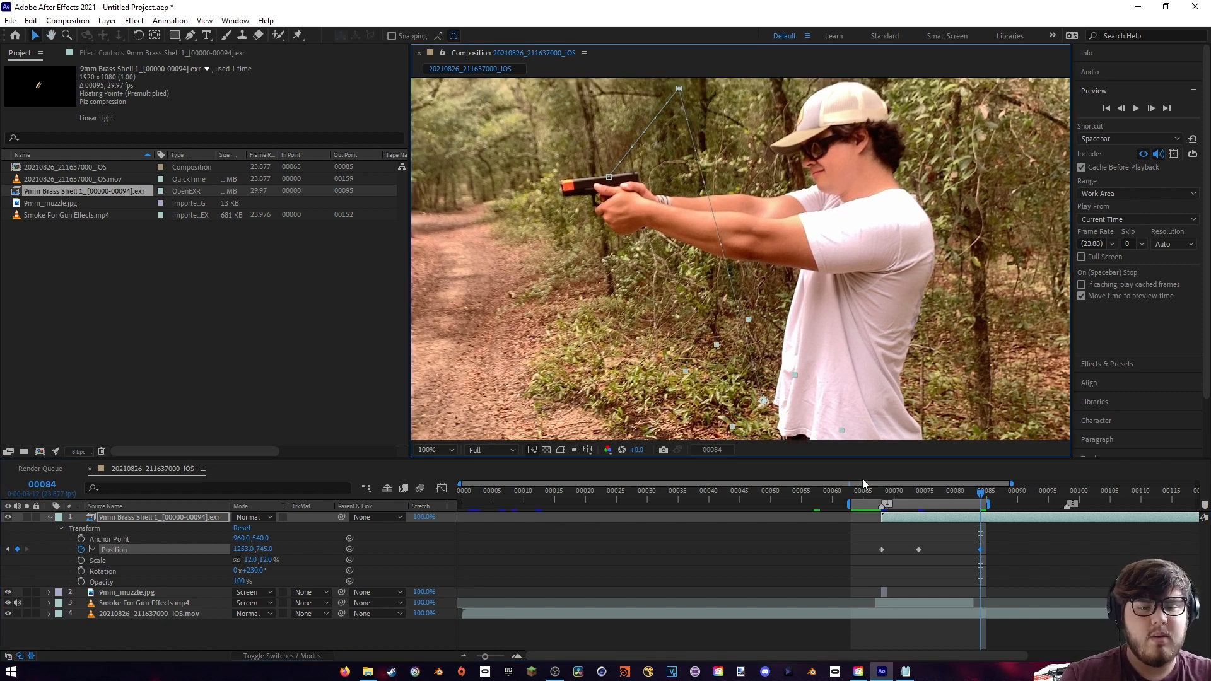
click(872, 493)
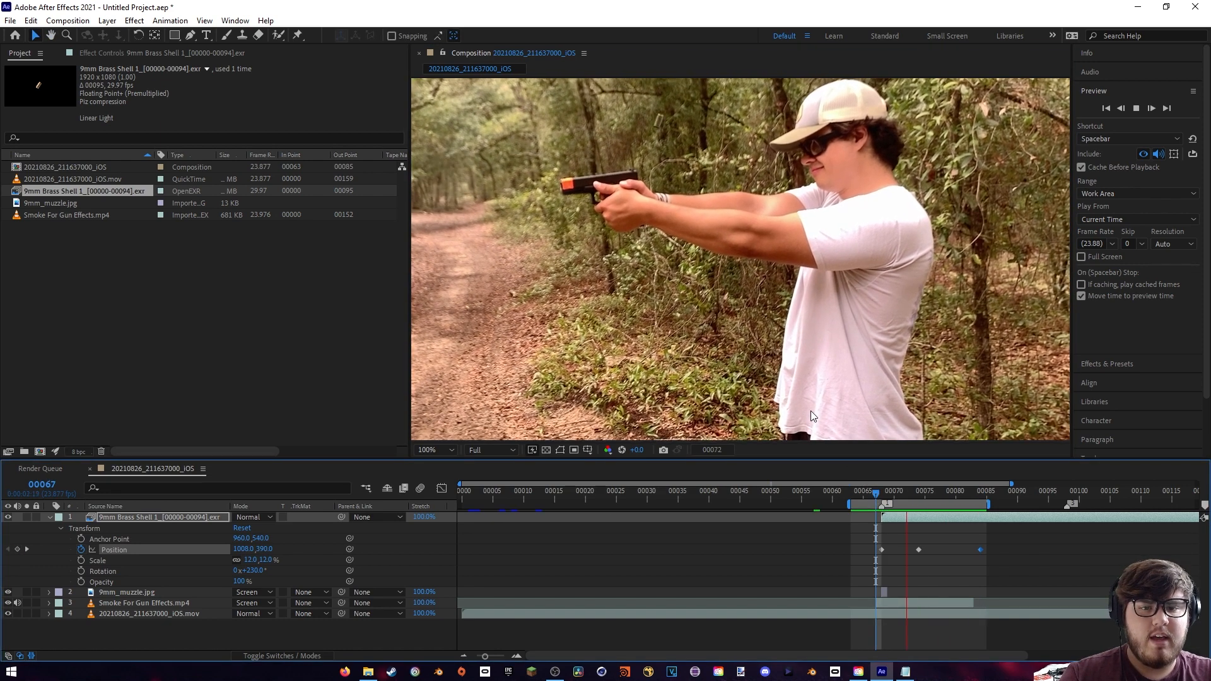
key(space)
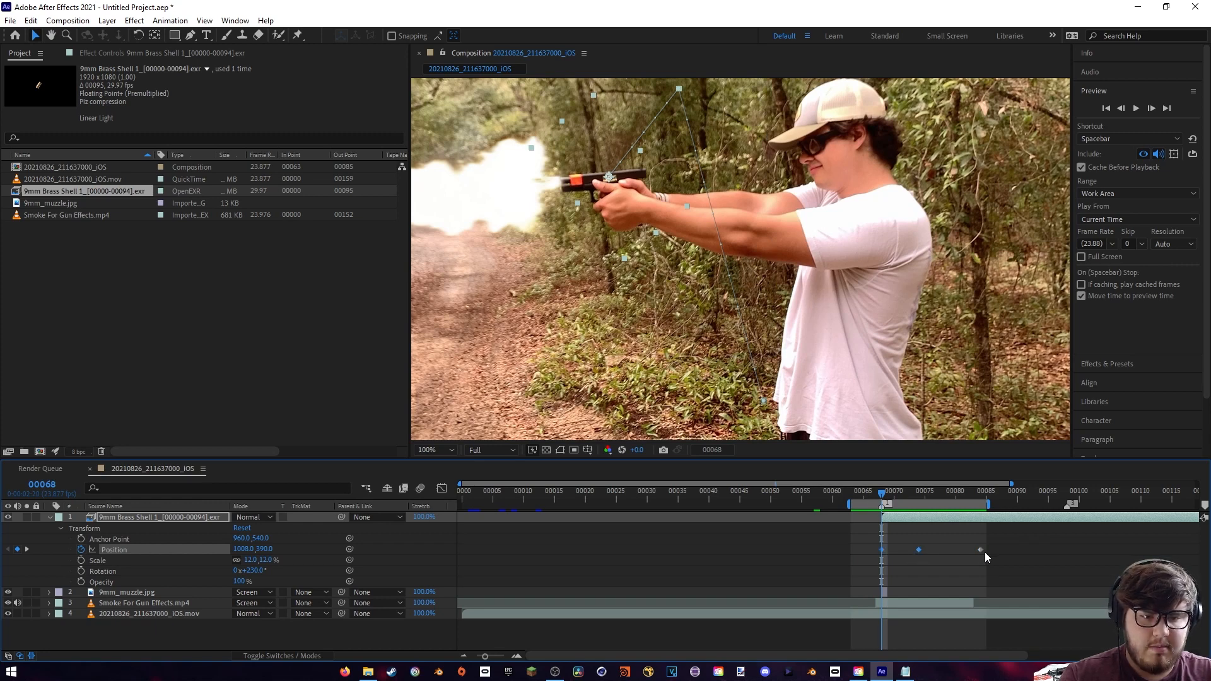
- Set the spatial interpolation of the shell's three position keyframes to Continuous Bezier
right_click(919, 550)
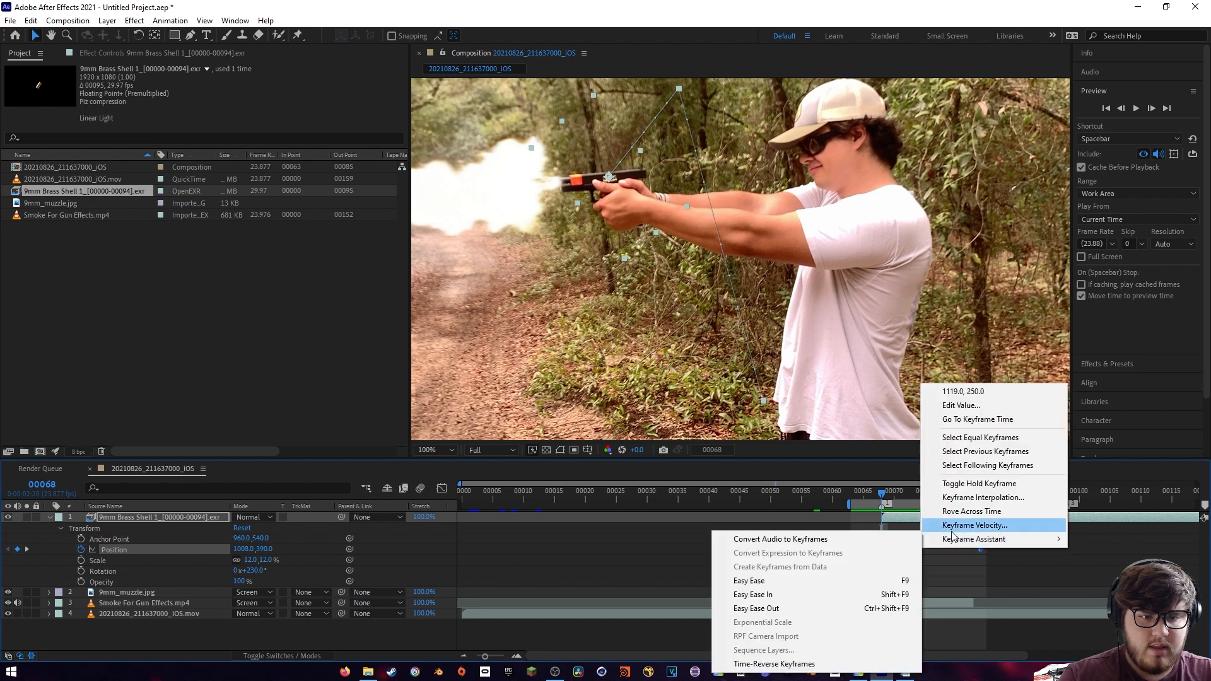
click(972, 498)
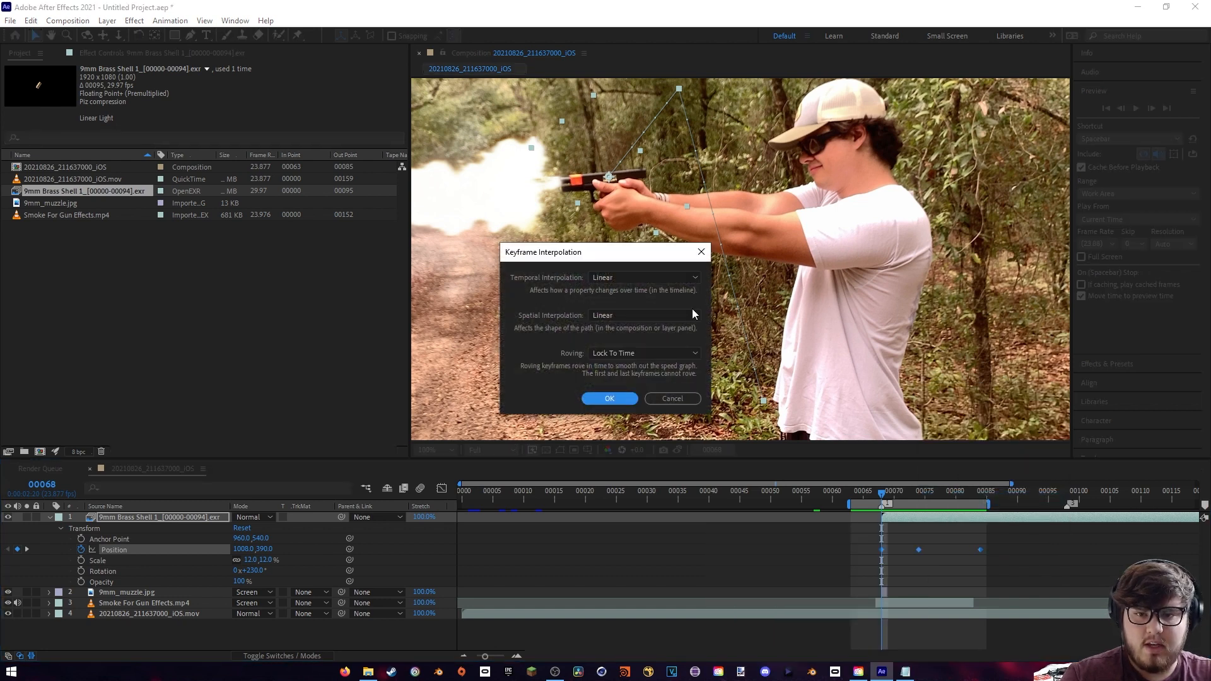
click(605, 315)
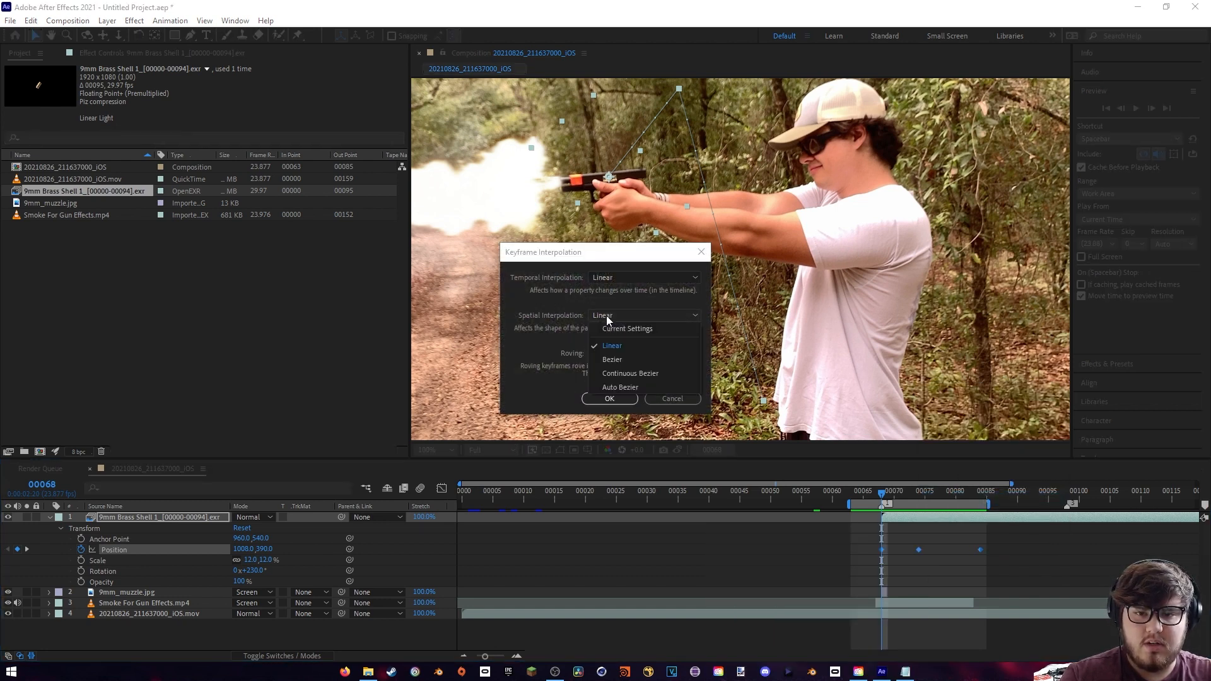
click(616, 374)
click(610, 399)
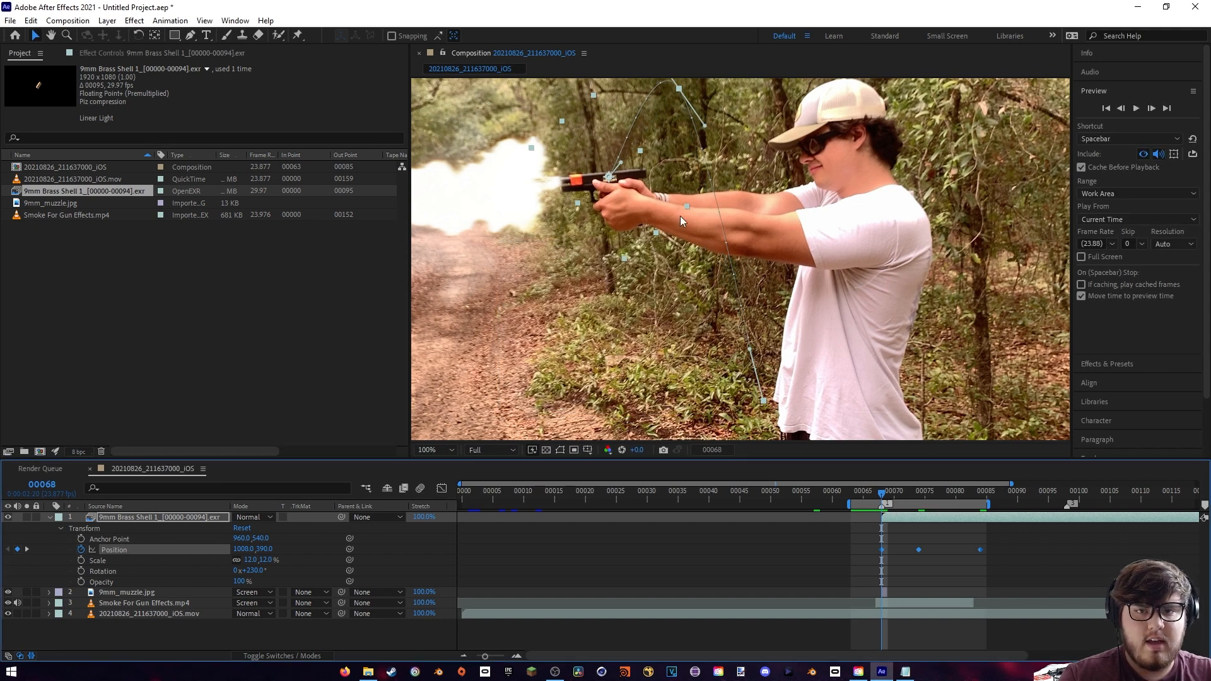
- Reshape the shell's motion path with a horizontal tangent at its peak and shift its frame 68 start to 1009, 386
drag(619, 186, 667, 213)
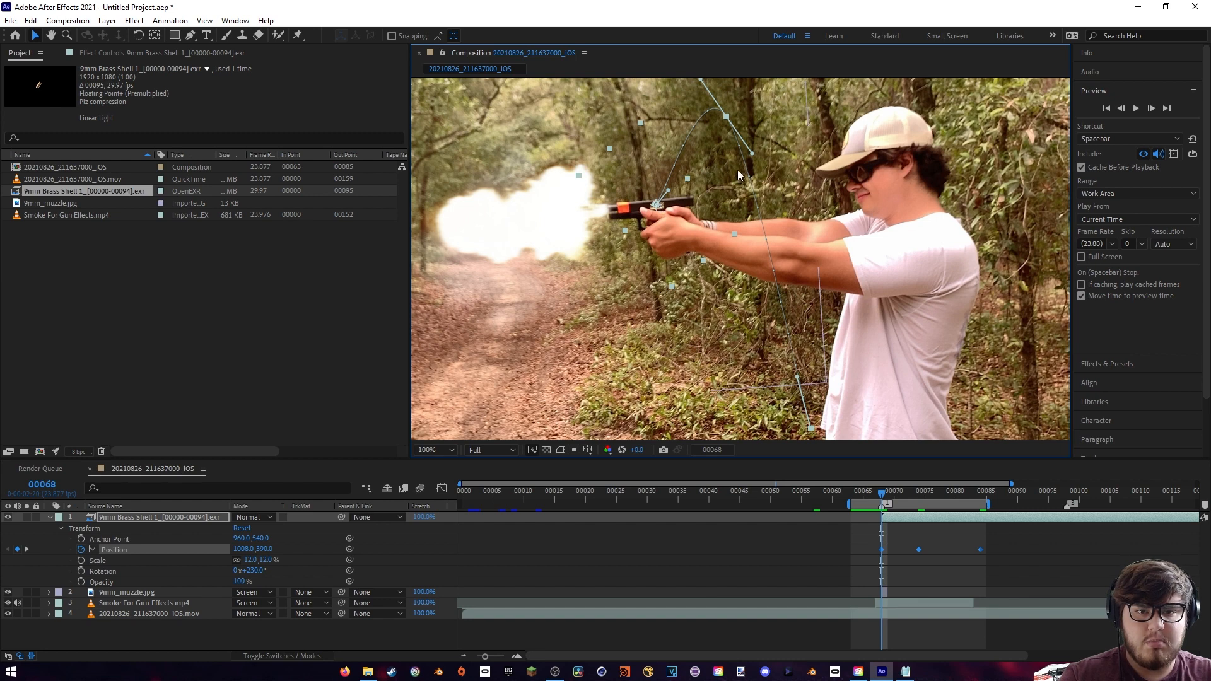
mouse_move(759, 190)
mouse_down()
mouse_move(786, 189)
mouse_move(770, 203)
mouse_up()
drag(680, 209, 672, 192)
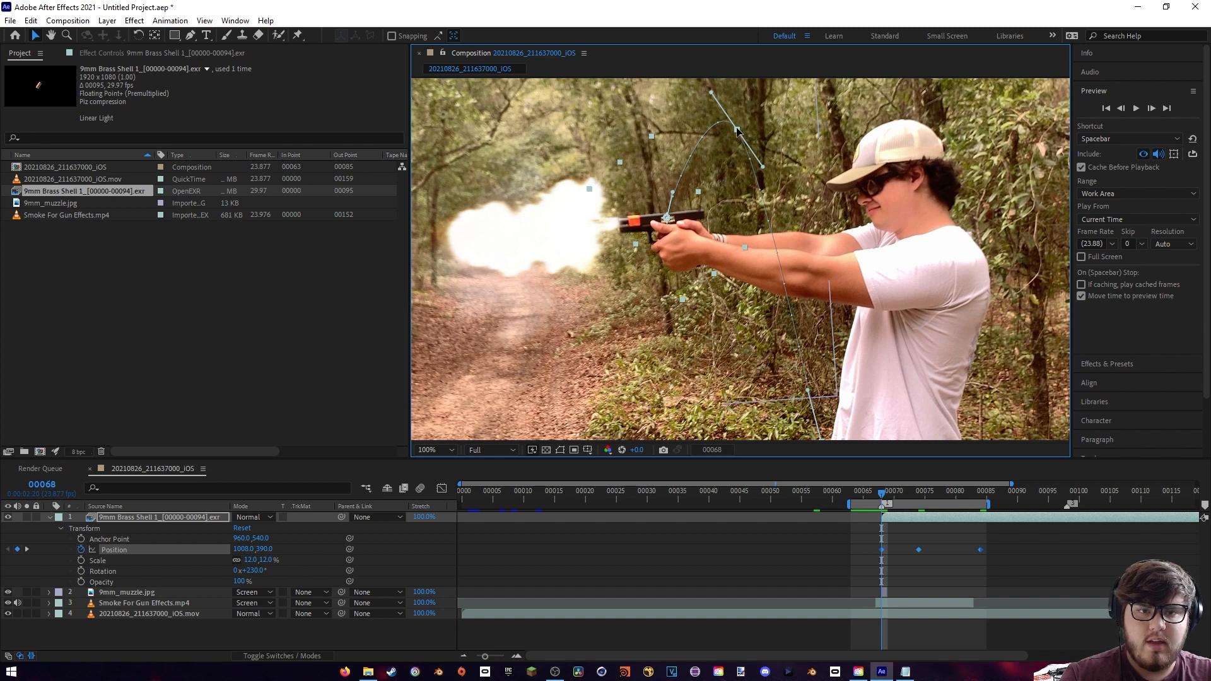
drag(711, 94, 735, 128)
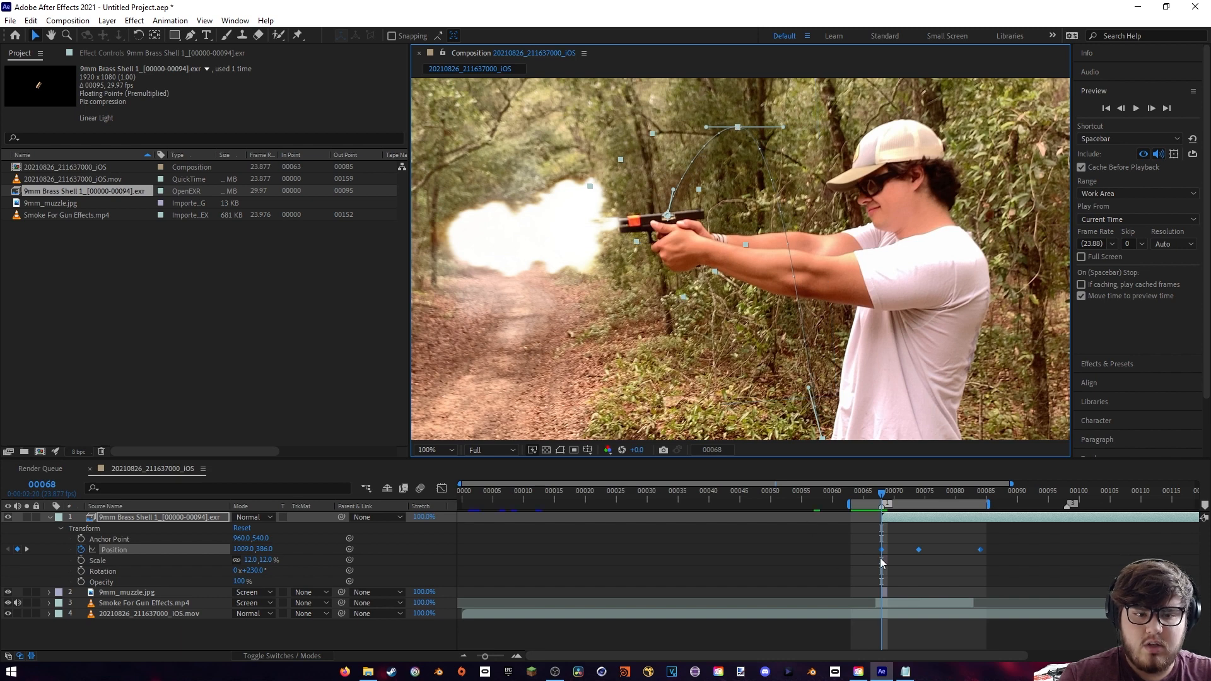
click(907, 559)
click(920, 551)
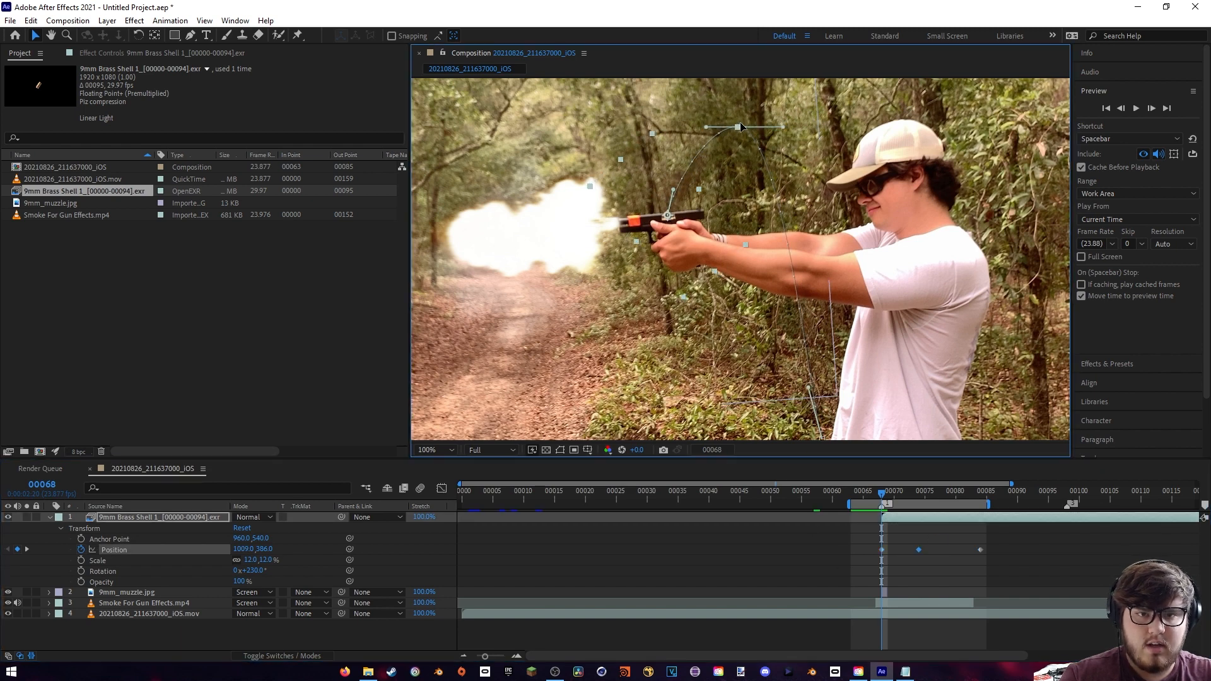
- Raise the end point of the shell's path to 1259, 682 and place its peak at 1129, 255
drag(814, 272, 774, 172)
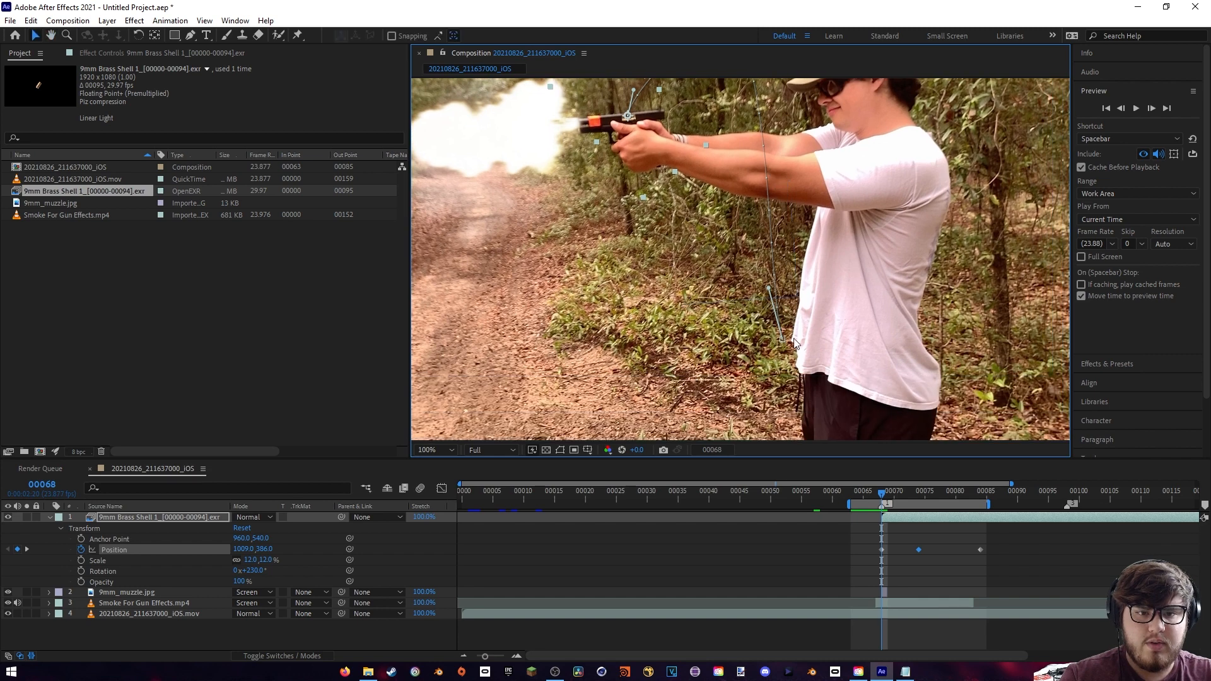
drag(783, 340, 786, 303)
drag(804, 216, 813, 316)
click(636, 216)
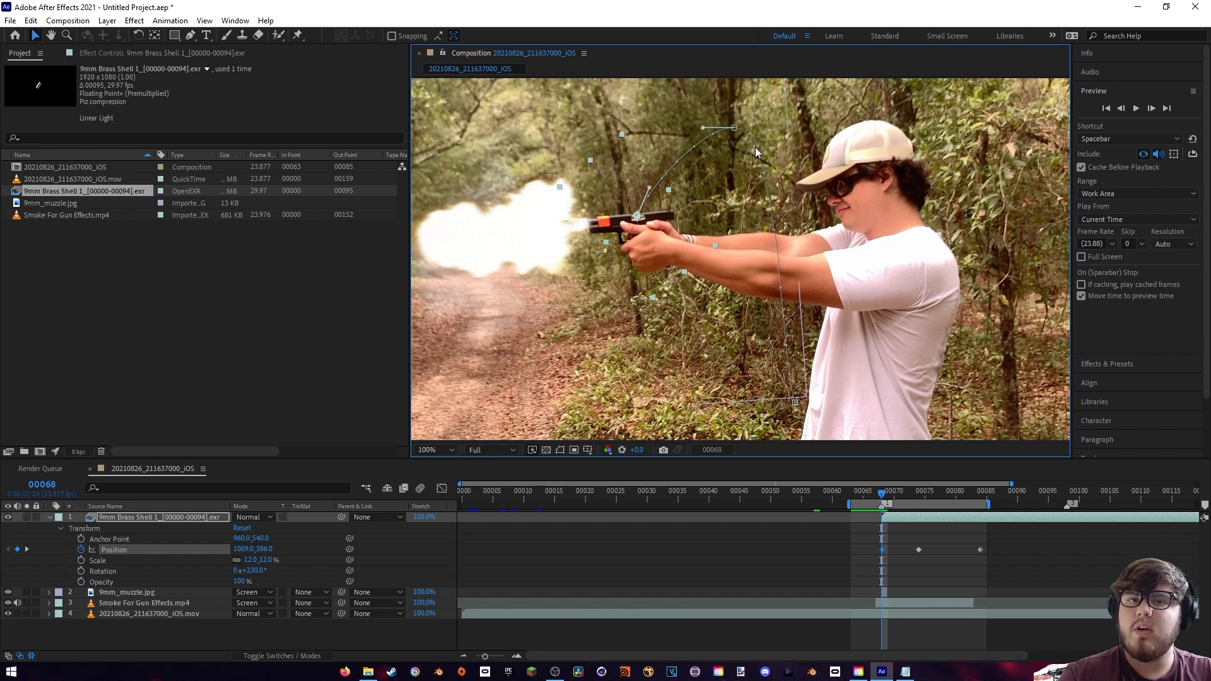
drag(755, 147, 804, 138)
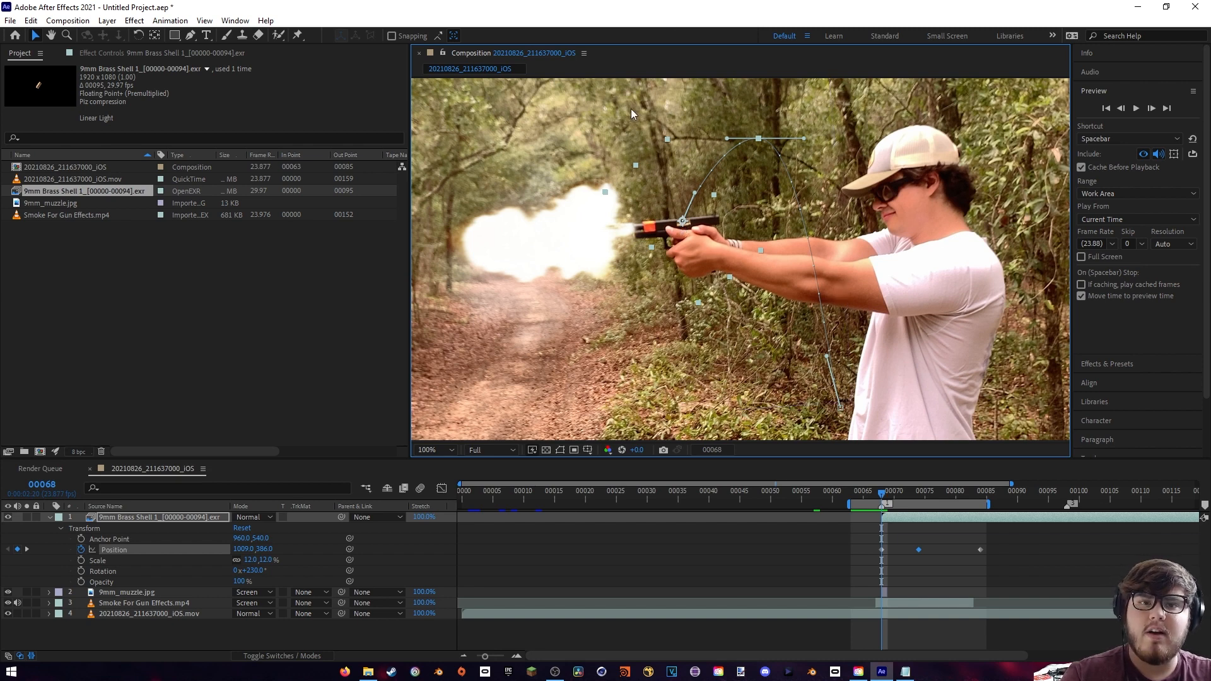
- Check the shell along its arc from frame 68 to 80 and delay its final position keyframe to about frame 91
scroll(713, 210, up, 2)
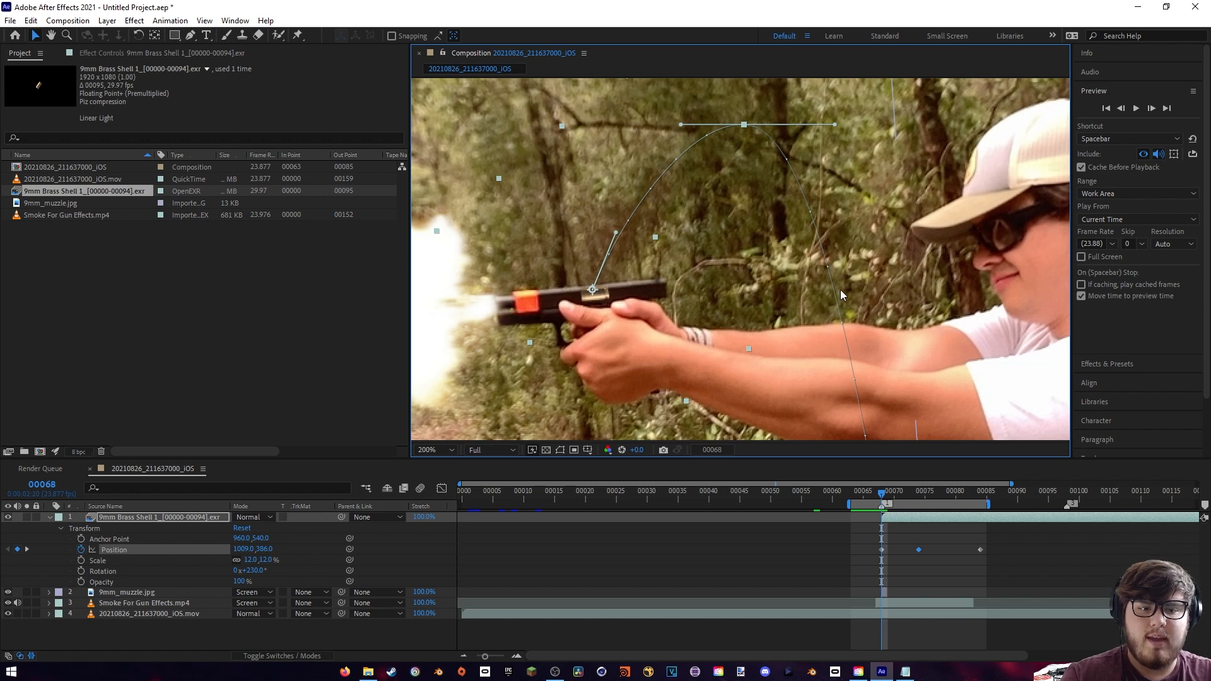
click(882, 493)
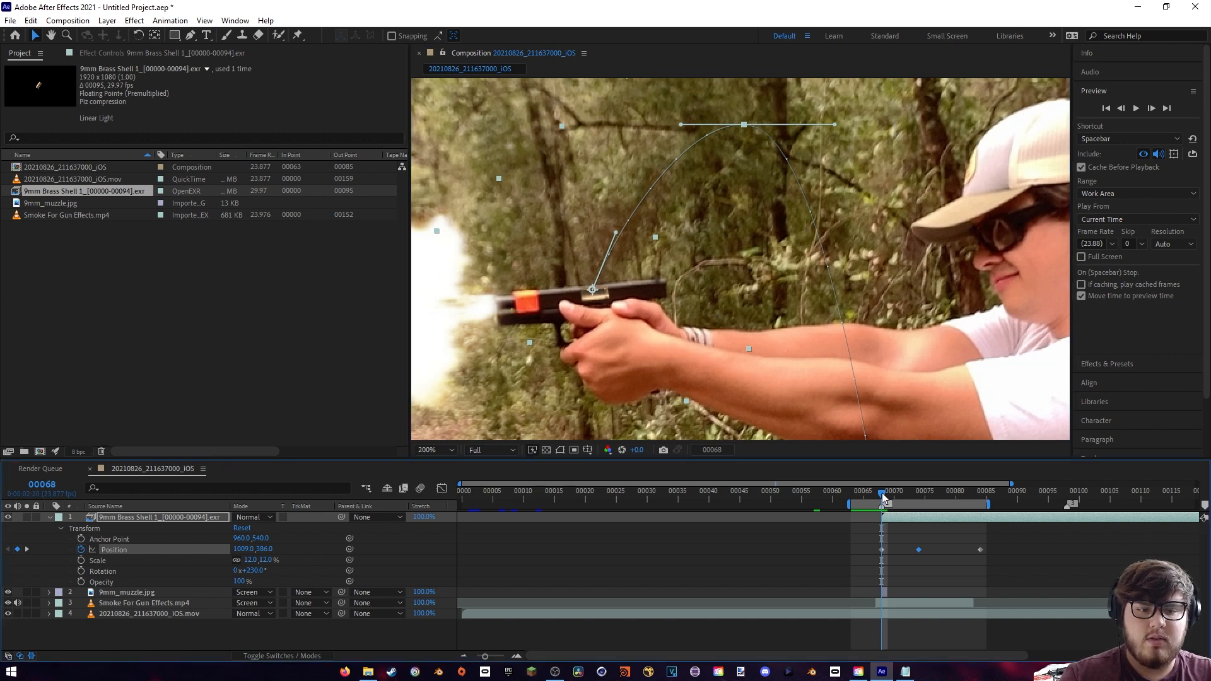
drag(882, 493, 919, 502)
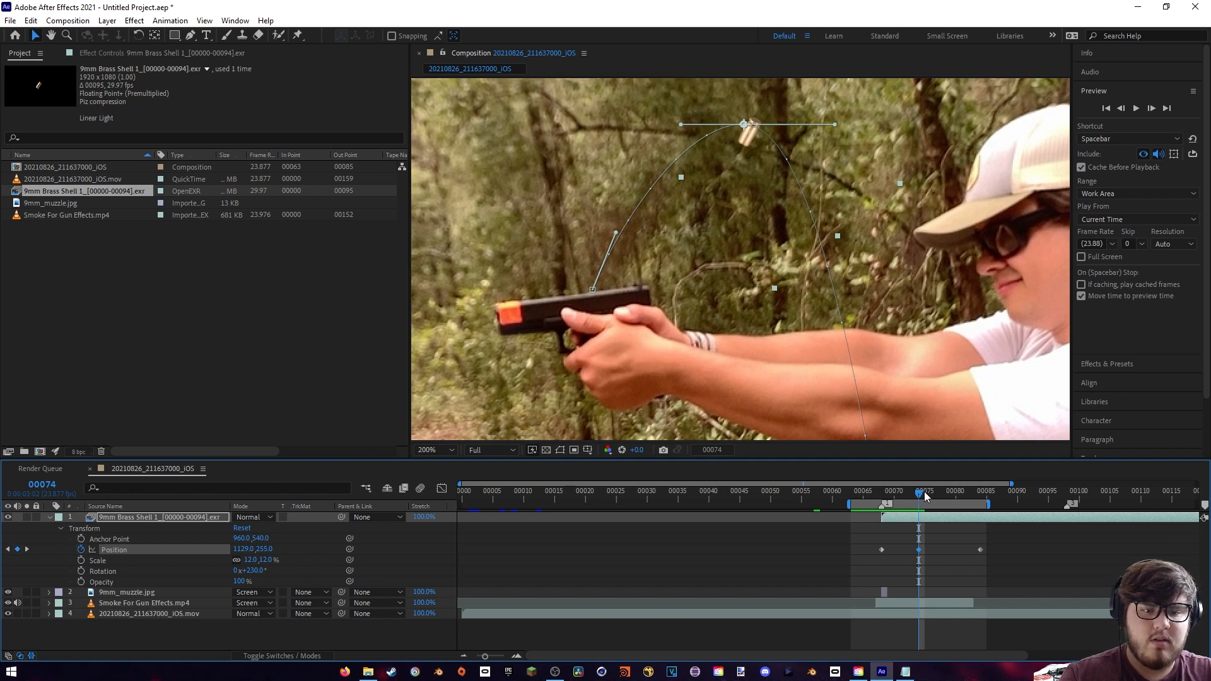
drag(926, 496, 956, 500)
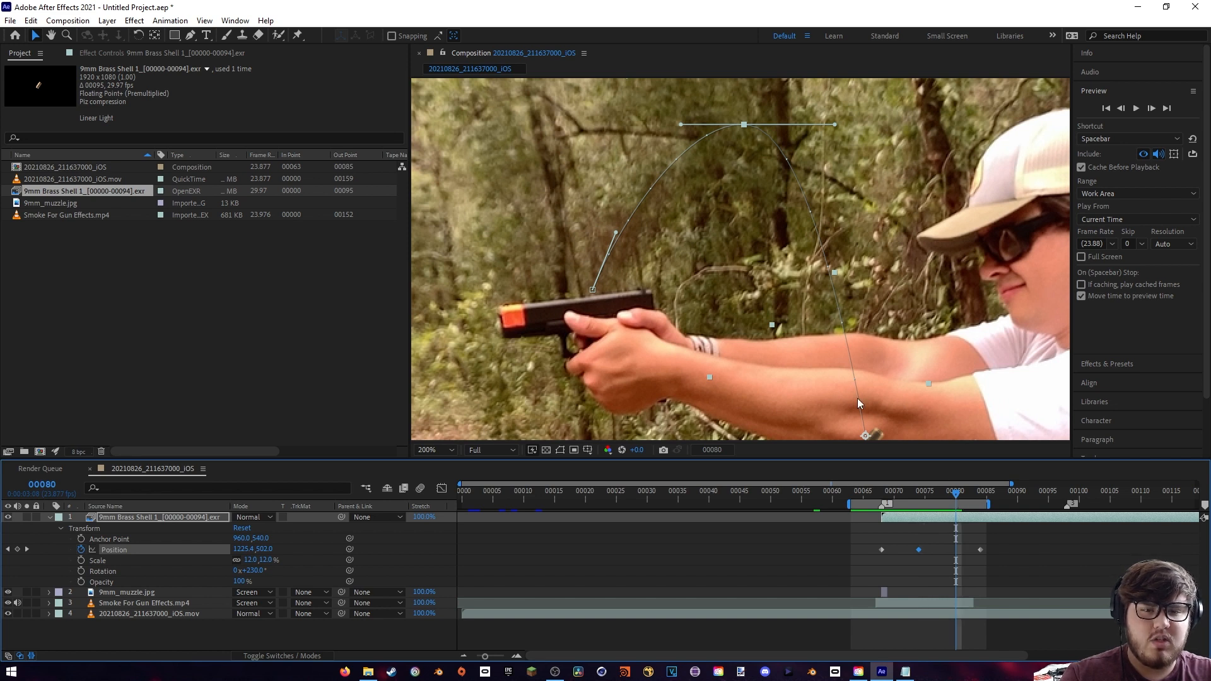
scroll(860, 385, down, 2)
scroll(881, 295, right, 2)
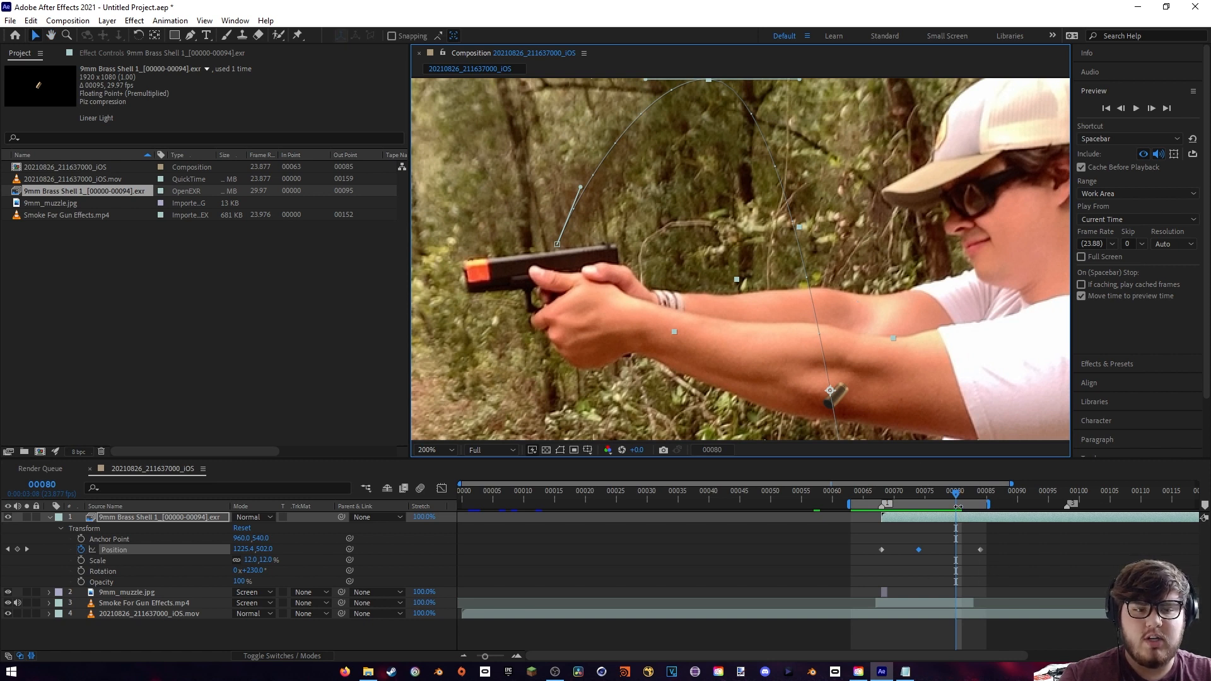
click(979, 550)
drag(979, 549, 1023, 557)
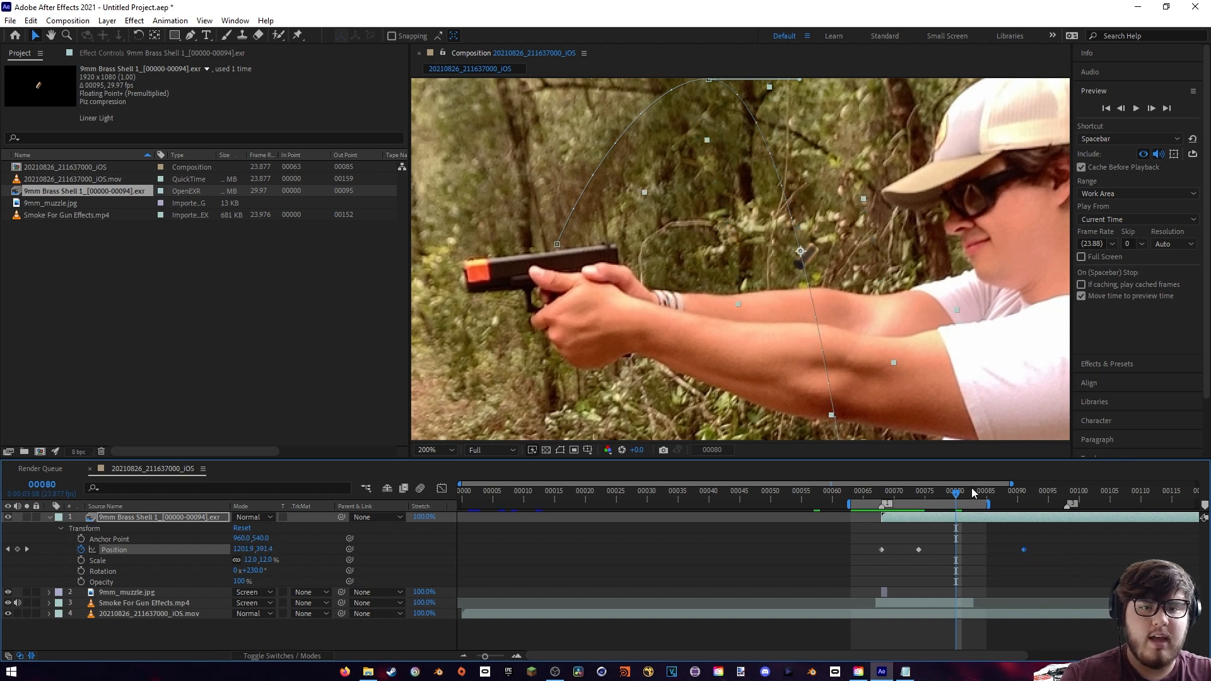
- Extend the end of the work area to about frame 95 and preview the shell ejection from frame 62
drag(991, 505, 1050, 505)
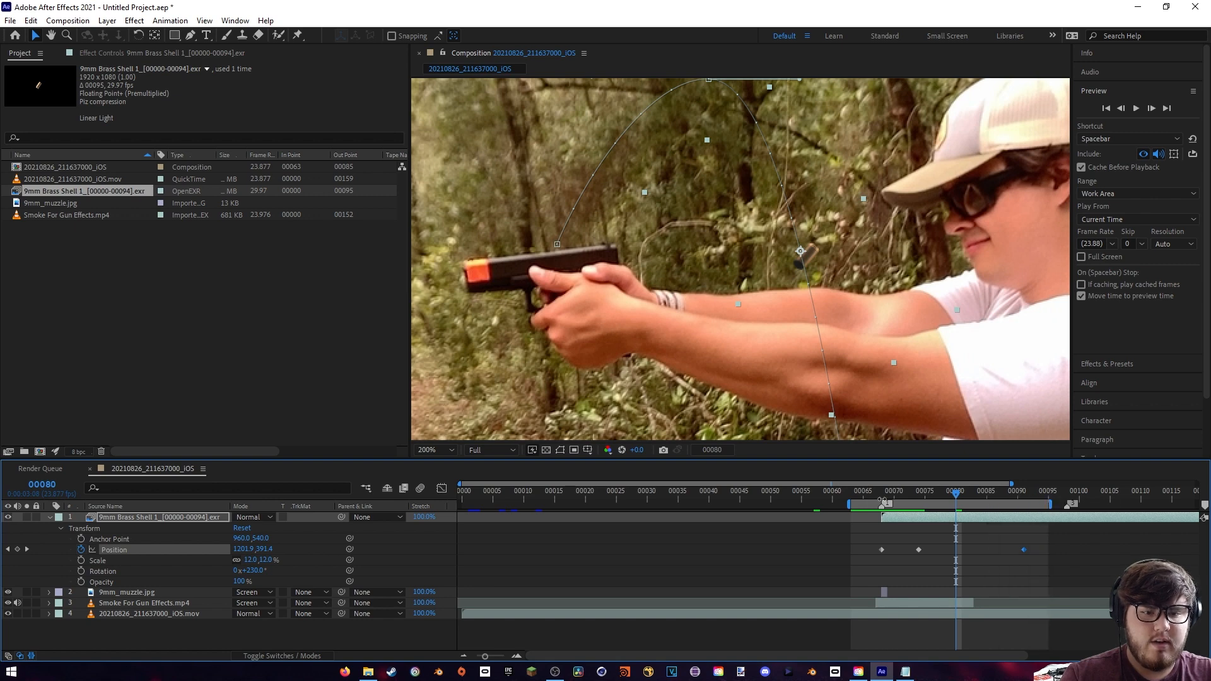
click(847, 492)
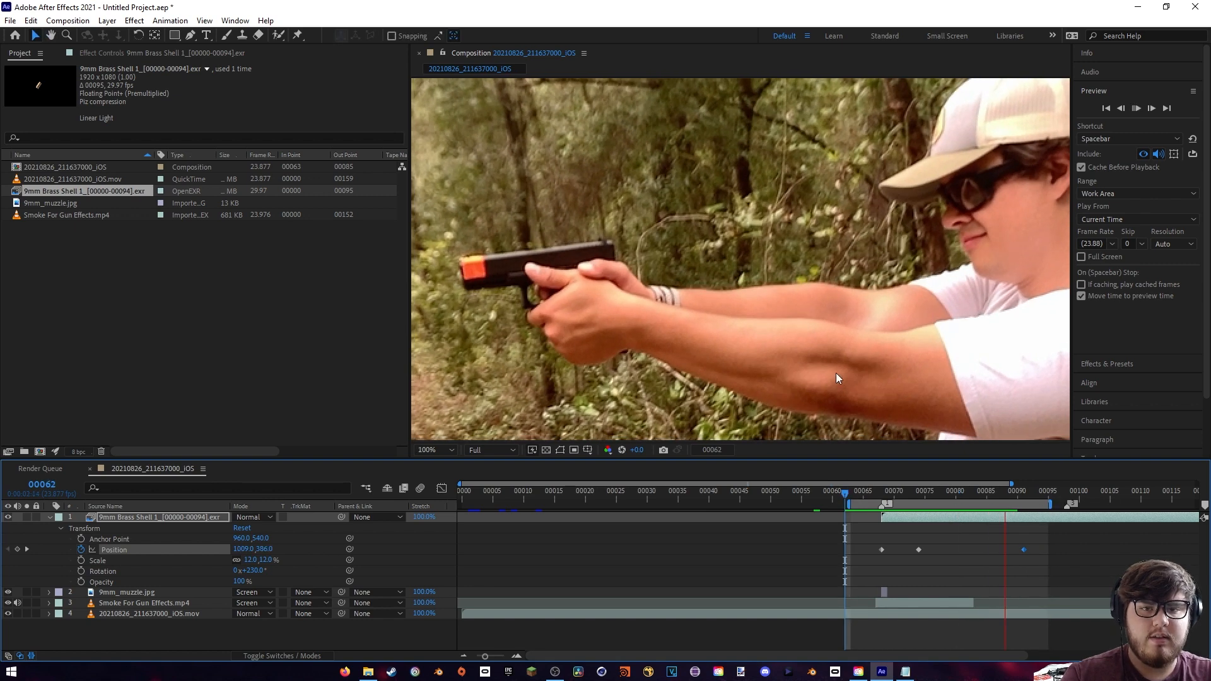
scroll(836, 373, down, 4)
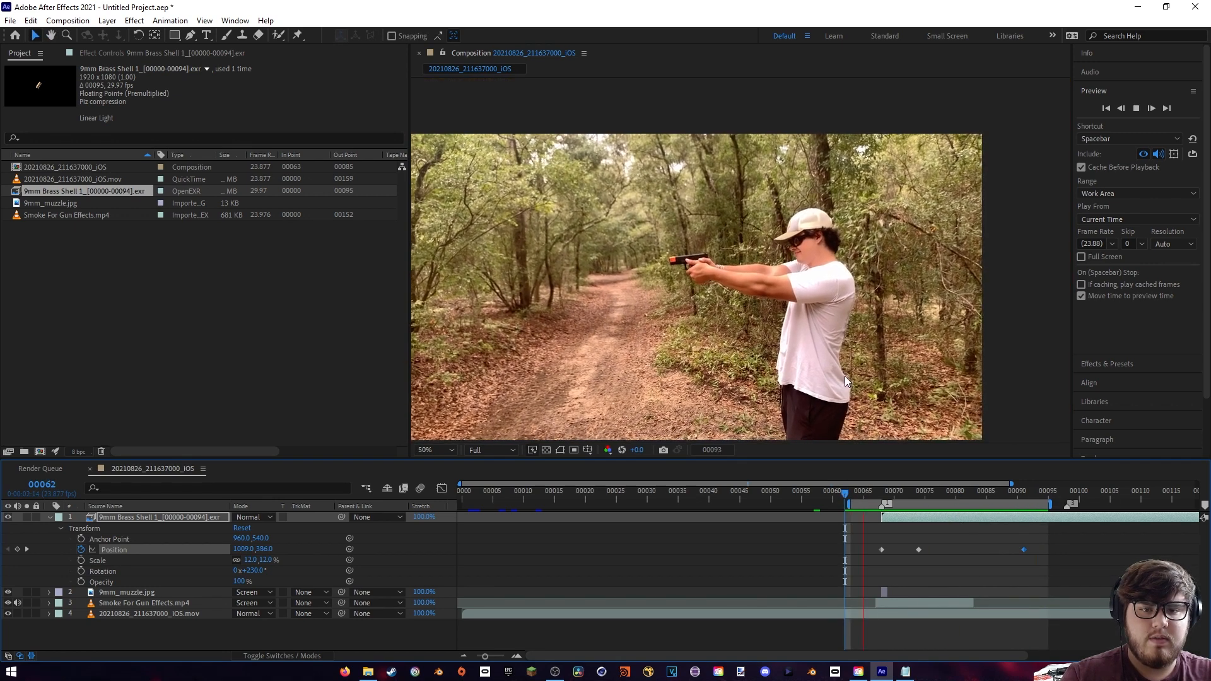
scroll(807, 322, up, 2)
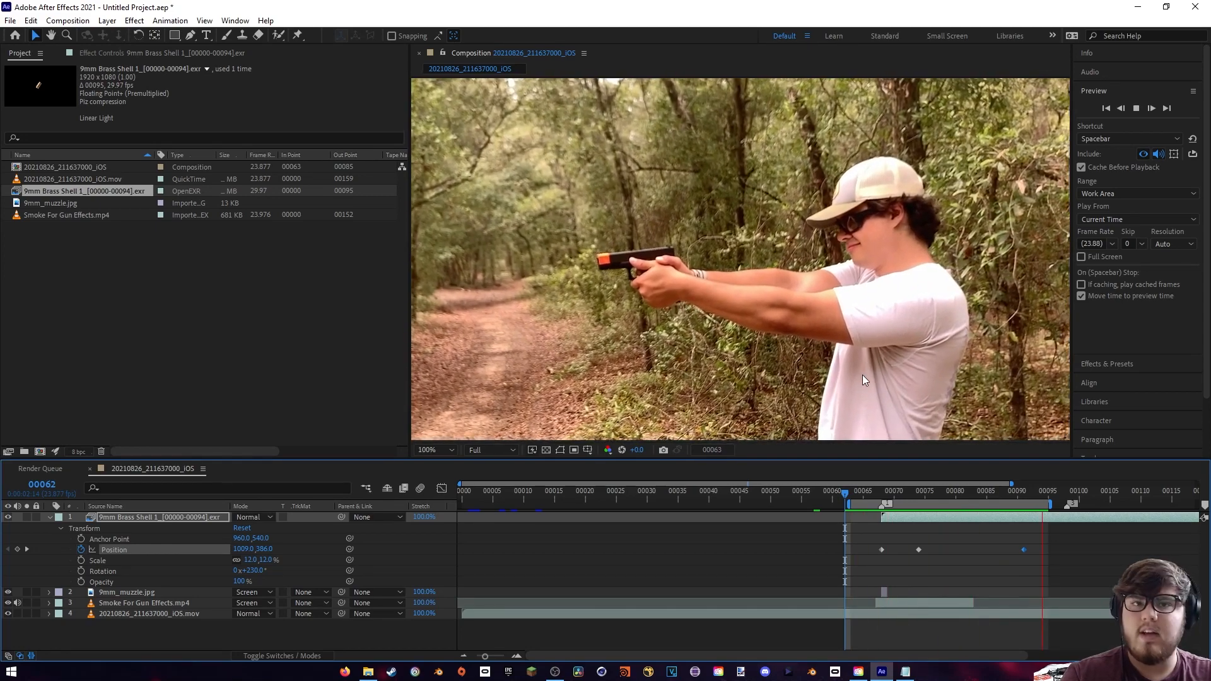
- Move the position keyframe at the arc's peak earlier to frame 71 and preview the ejection from frame 67
click(920, 491)
scroll(761, 382, up, 2)
drag(761, 382, 776, 319)
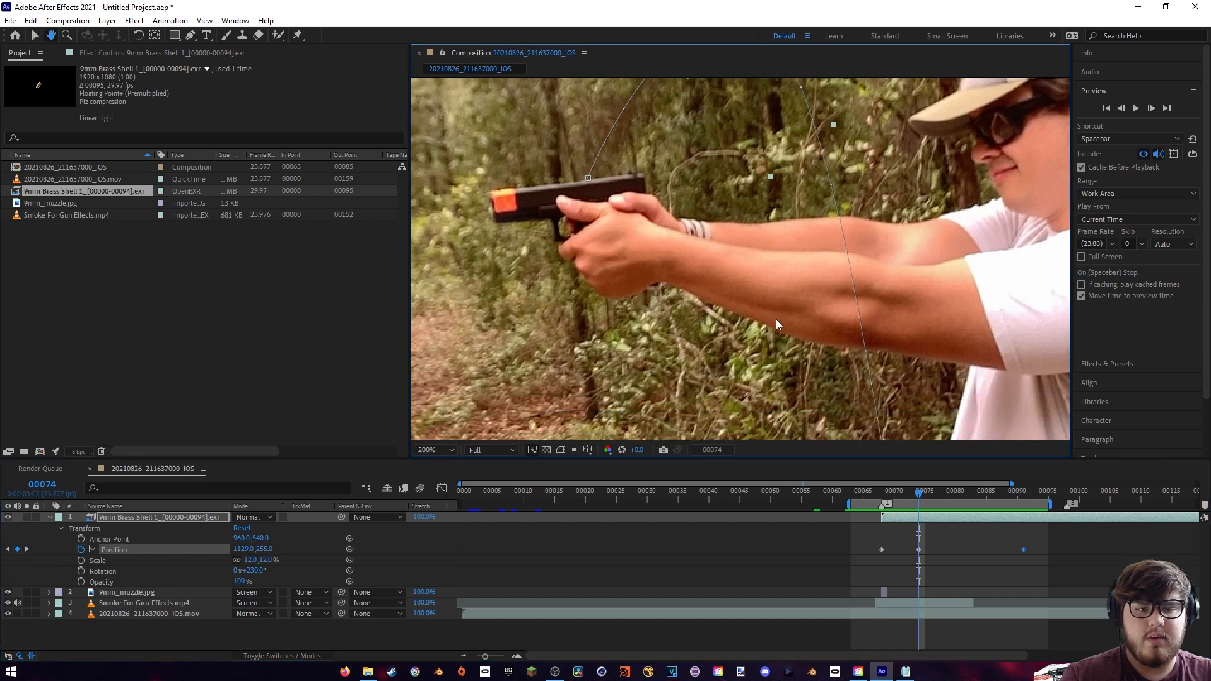
drag(918, 551, 901, 550)
click(876, 494)
key(space)
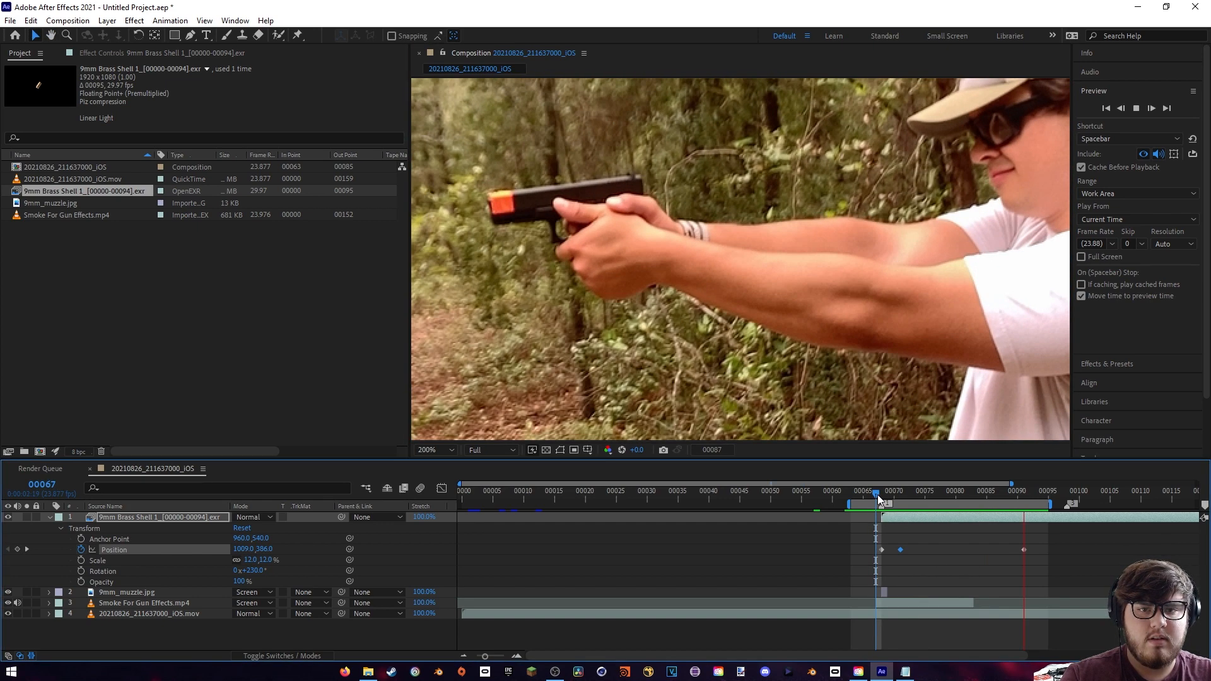
scroll(870, 379, down, 1)
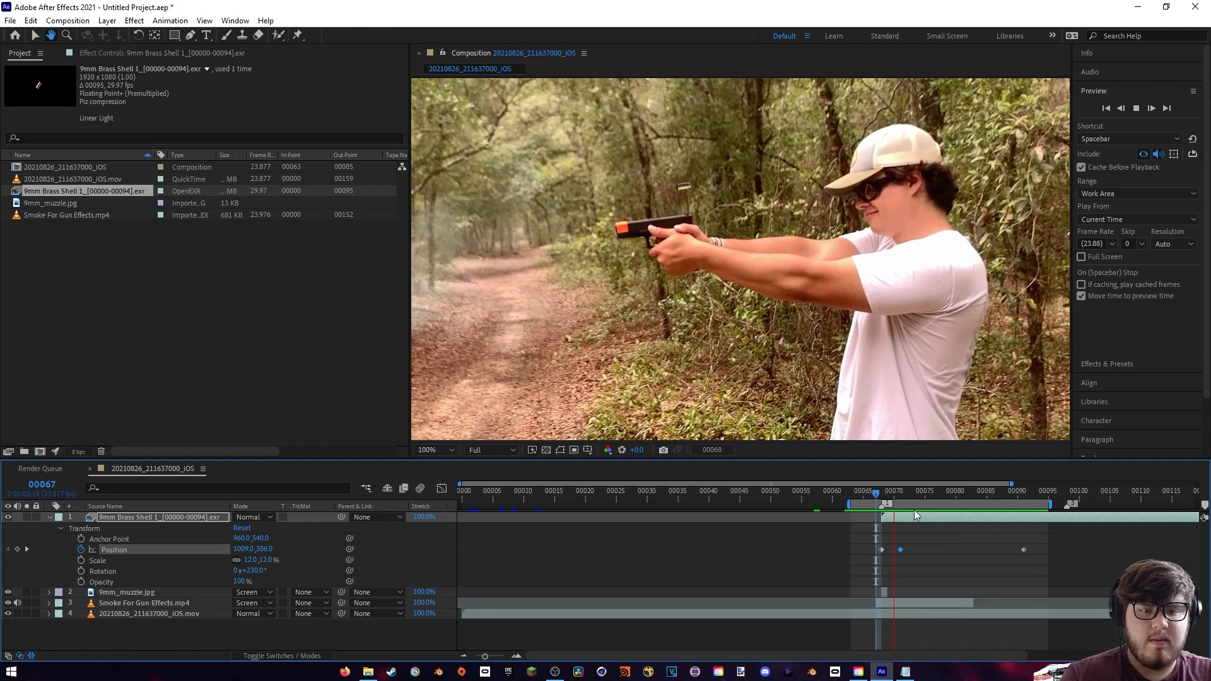
- Move the shell's final position keyframe earlier to frame 80 to speed up the fall
click(883, 495)
drag(887, 494, 918, 498)
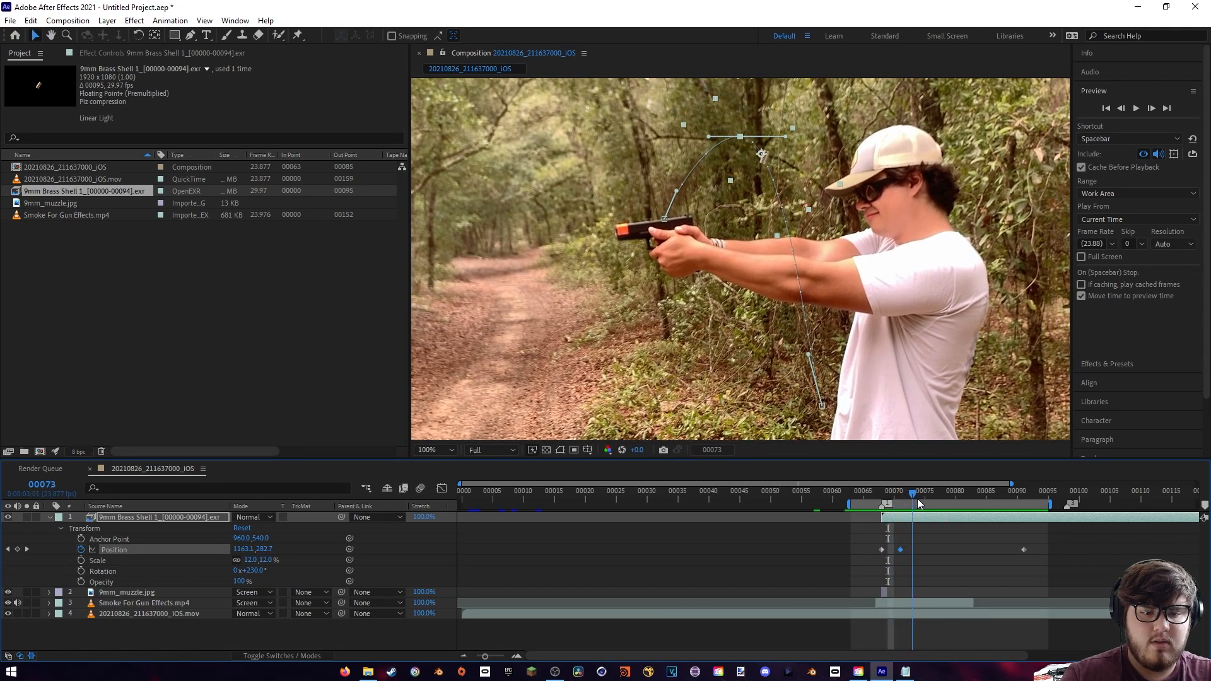
drag(1022, 550, 956, 551)
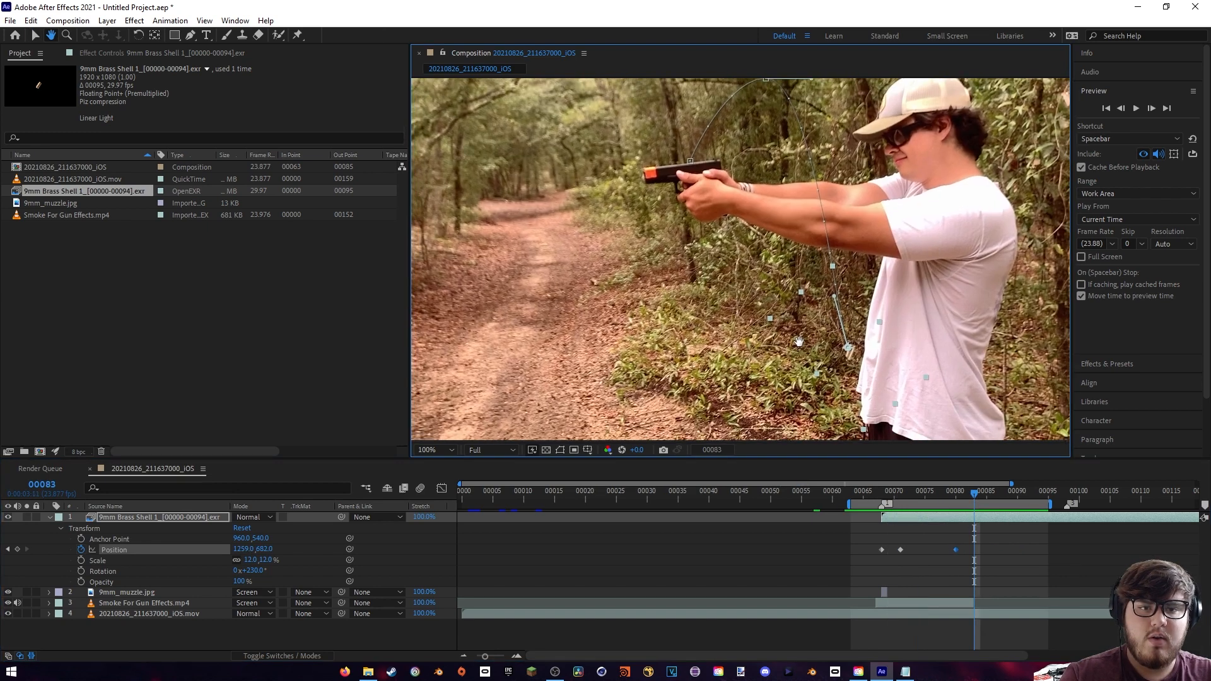
drag(796, 337, 767, 343)
drag(770, 389, 762, 363)
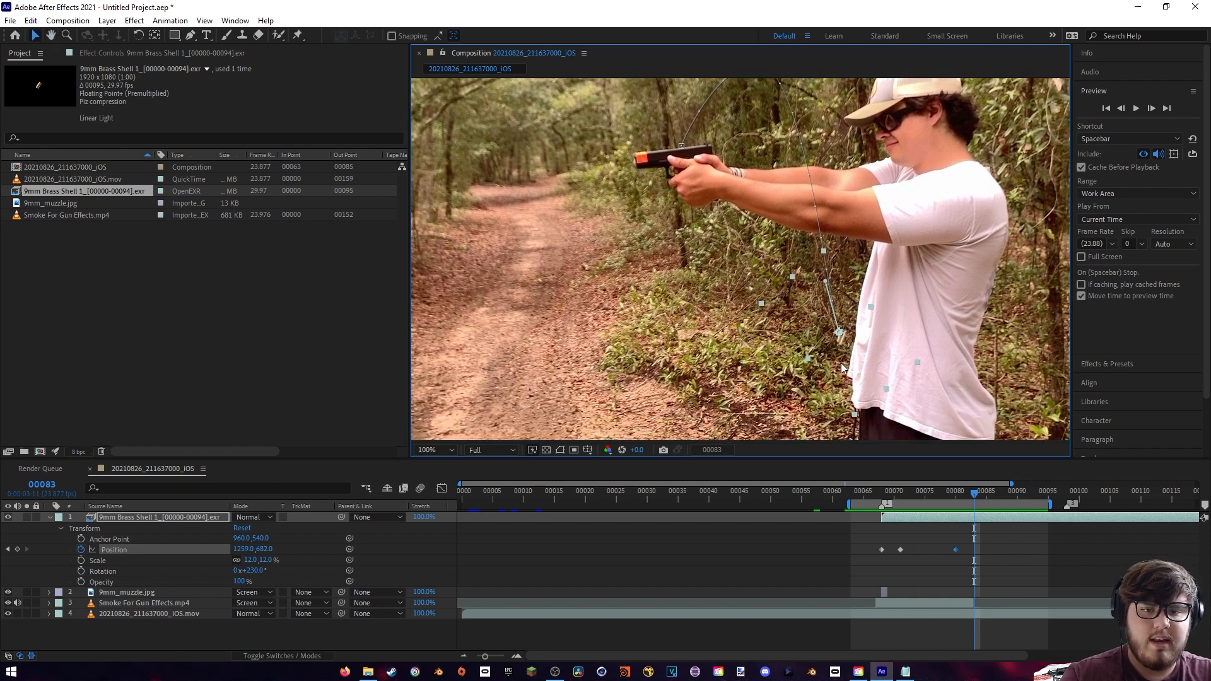
drag(895, 409, 882, 394)
- Trim the end of the brass shell layer to its last position keyframe at frame 80
click(1140, 527)
key(minus)
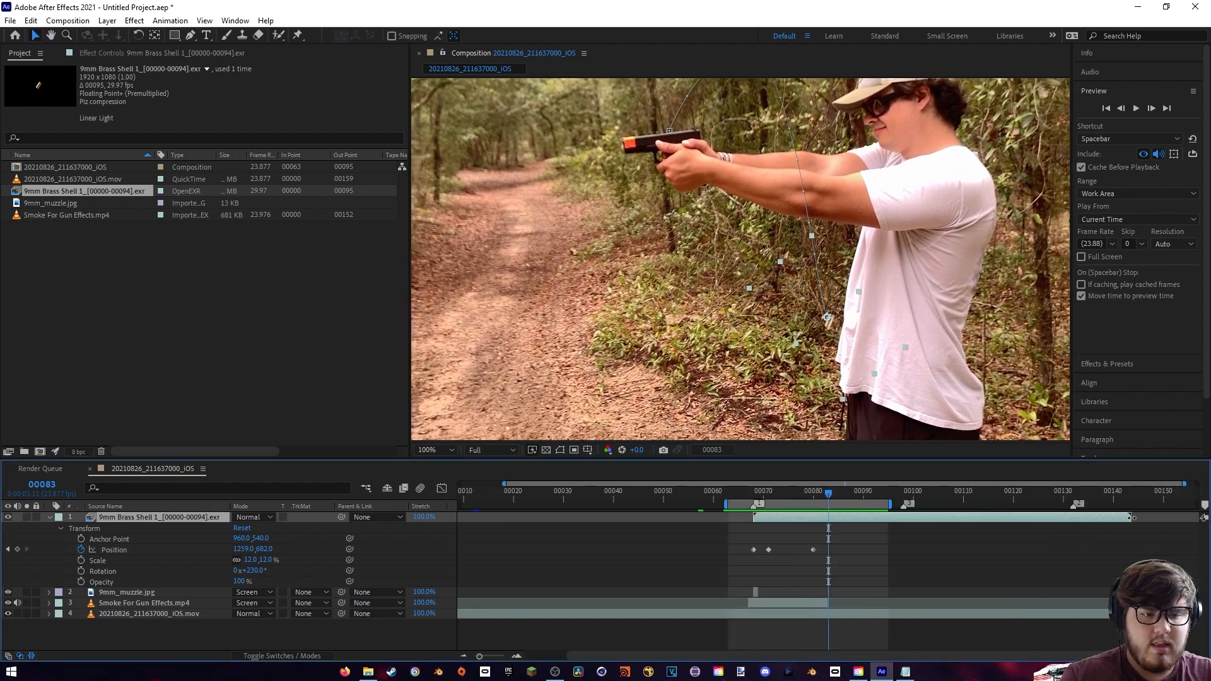
drag(1131, 518, 813, 516)
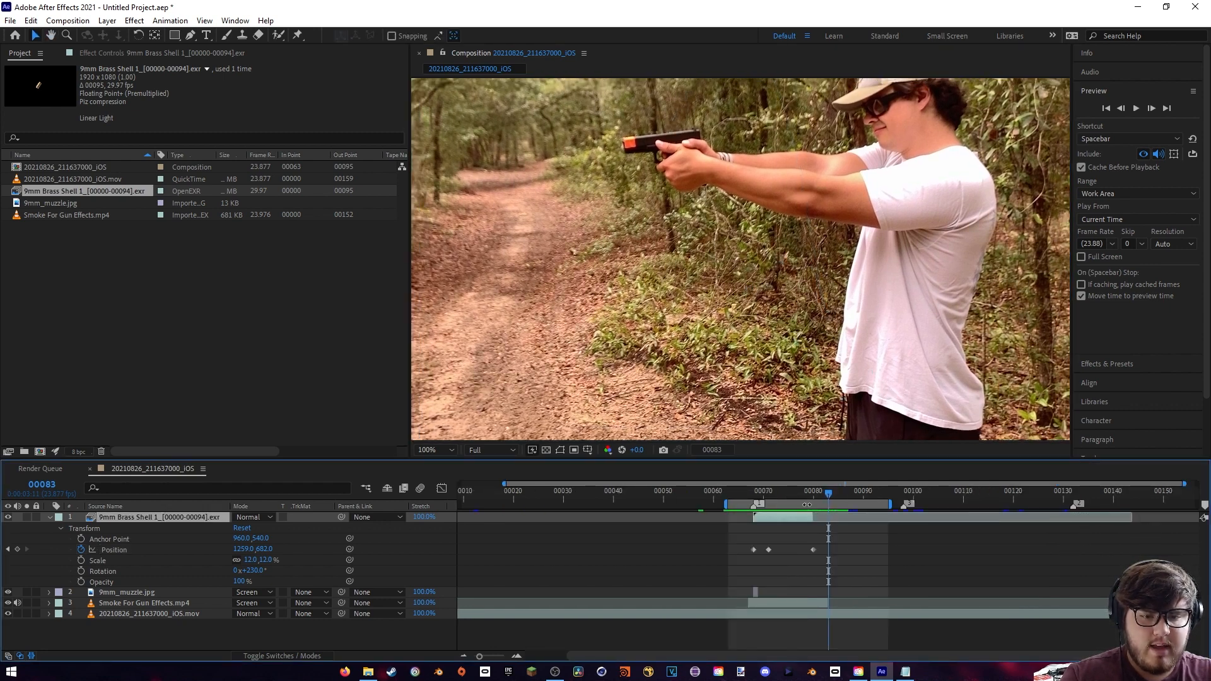
click(813, 491)
key(alt+bracketright)
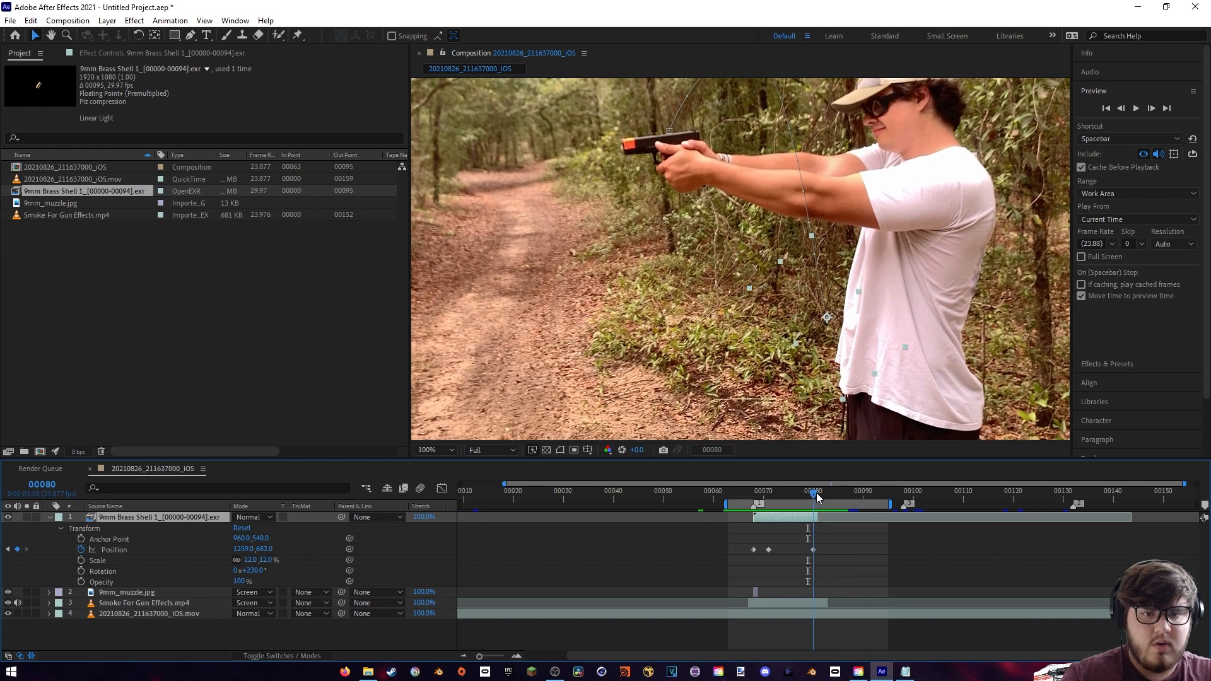
- Keyframe the shell's scale from 12% at frame 68 down to 7% at frame 80
scroll(866, 353, up, 2)
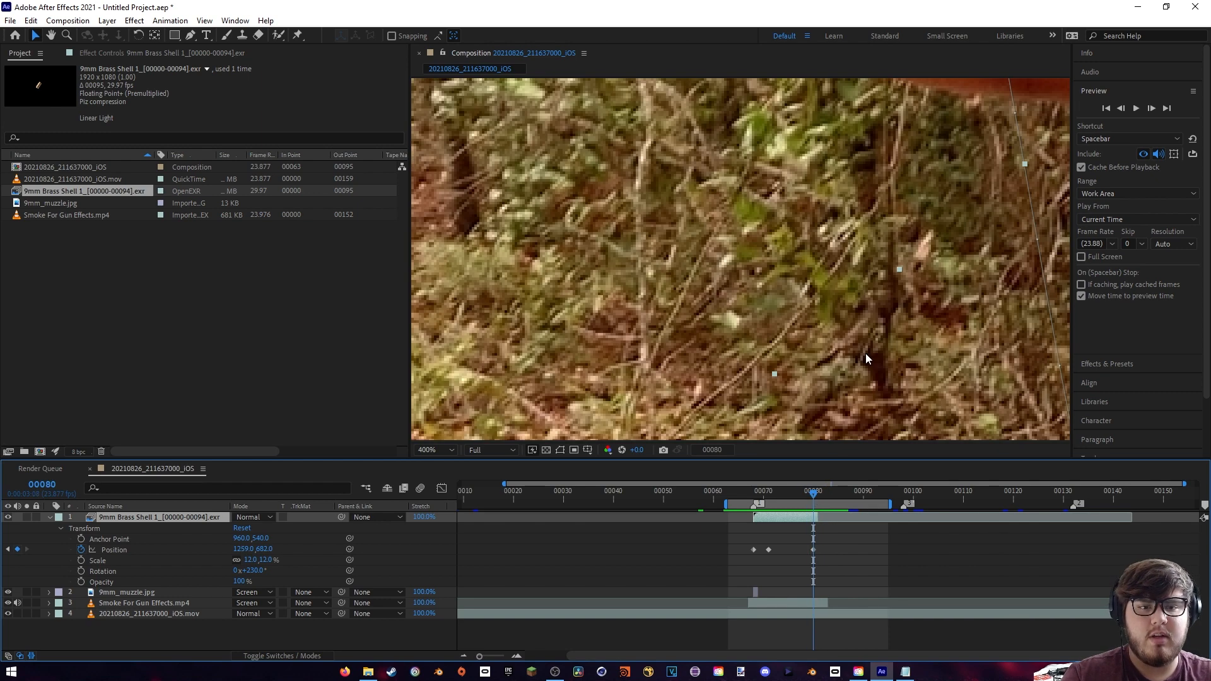
scroll(857, 364, down, 1)
drag(799, 362, 799, 319)
click(755, 496)
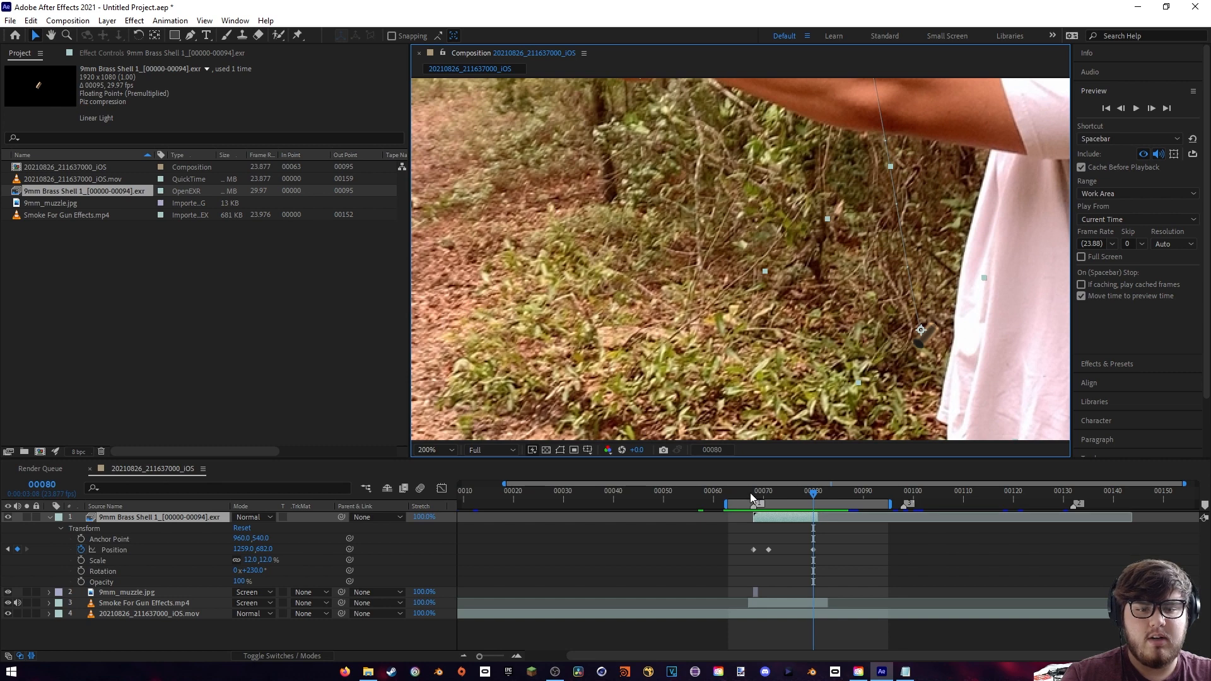
click(81, 561)
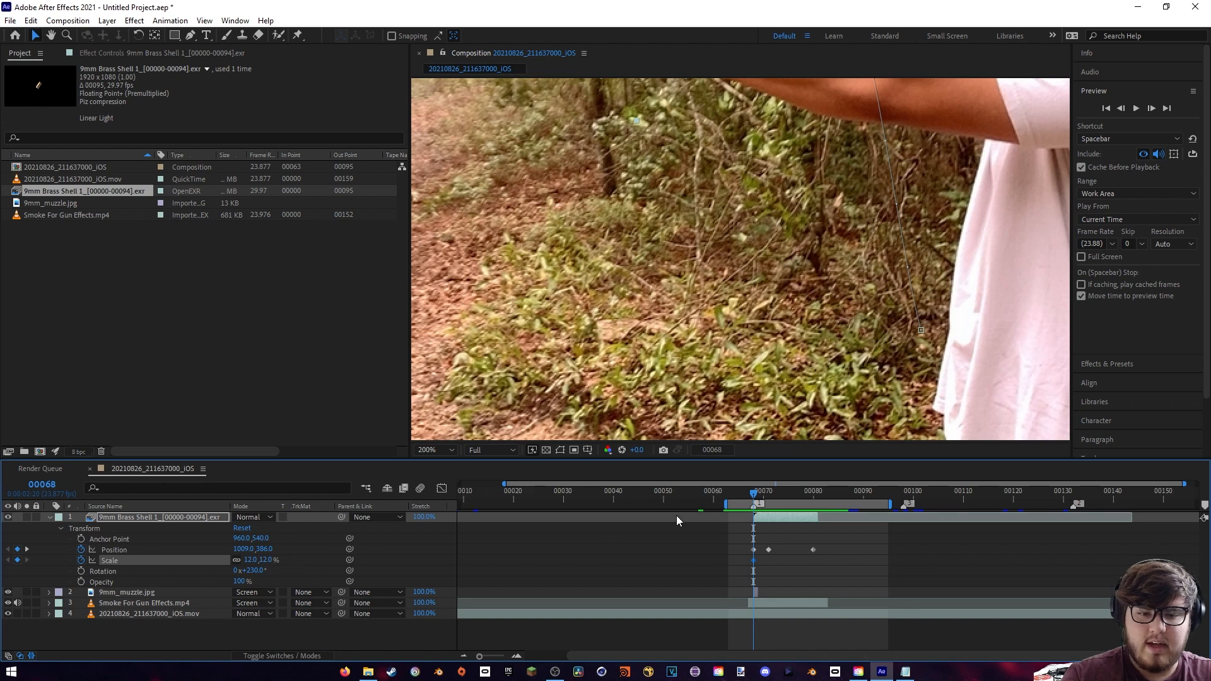
drag(755, 492, 813, 504)
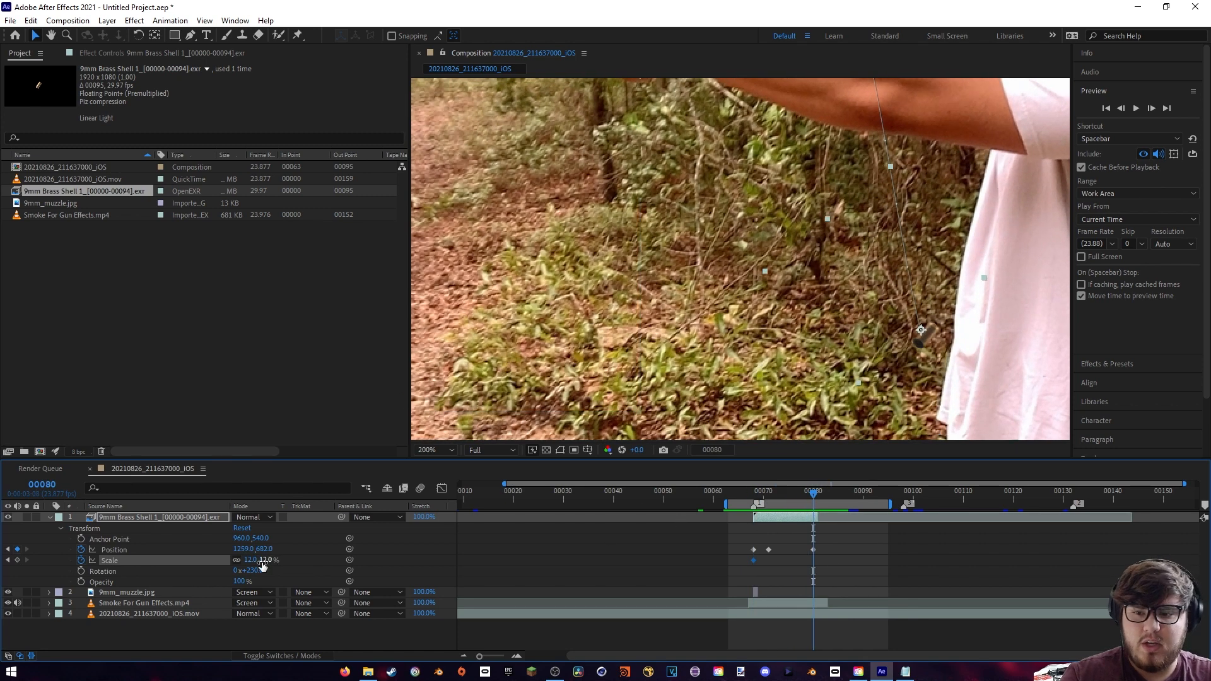
drag(247, 560, 250, 564)
- Preview the scaled ejection and inspect the shell's size and position up close at frames 68, 71 and 74
drag(782, 349, 693, 335)
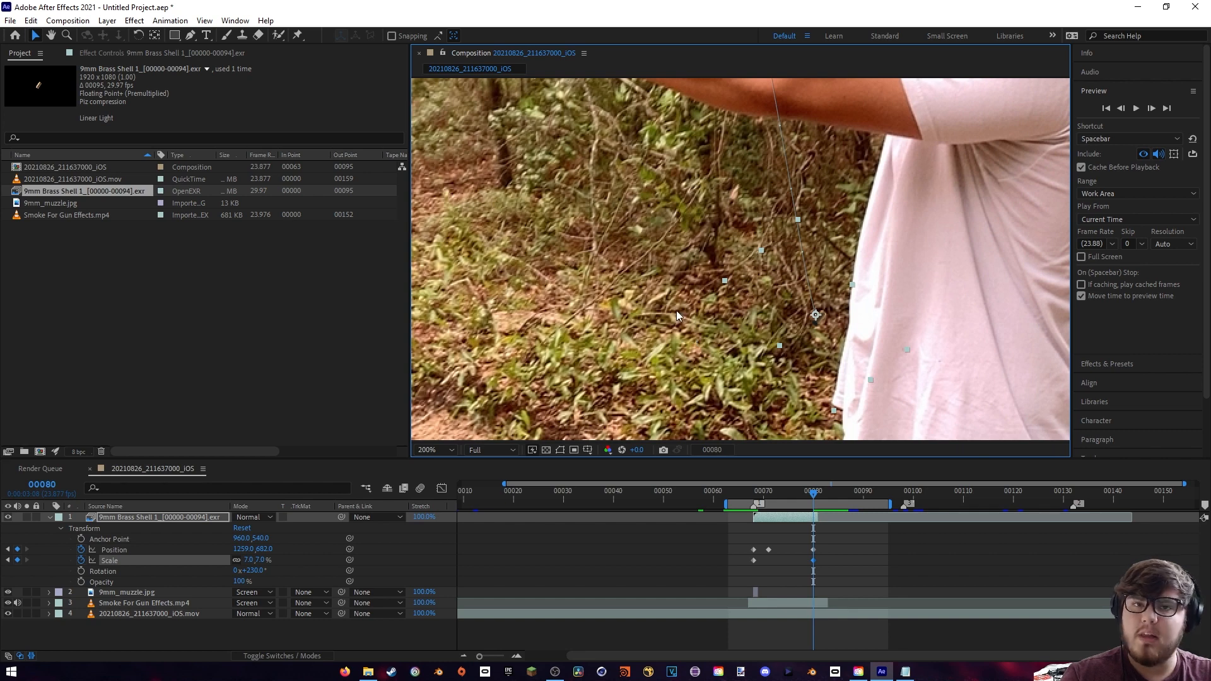
key(space)
click(754, 498)
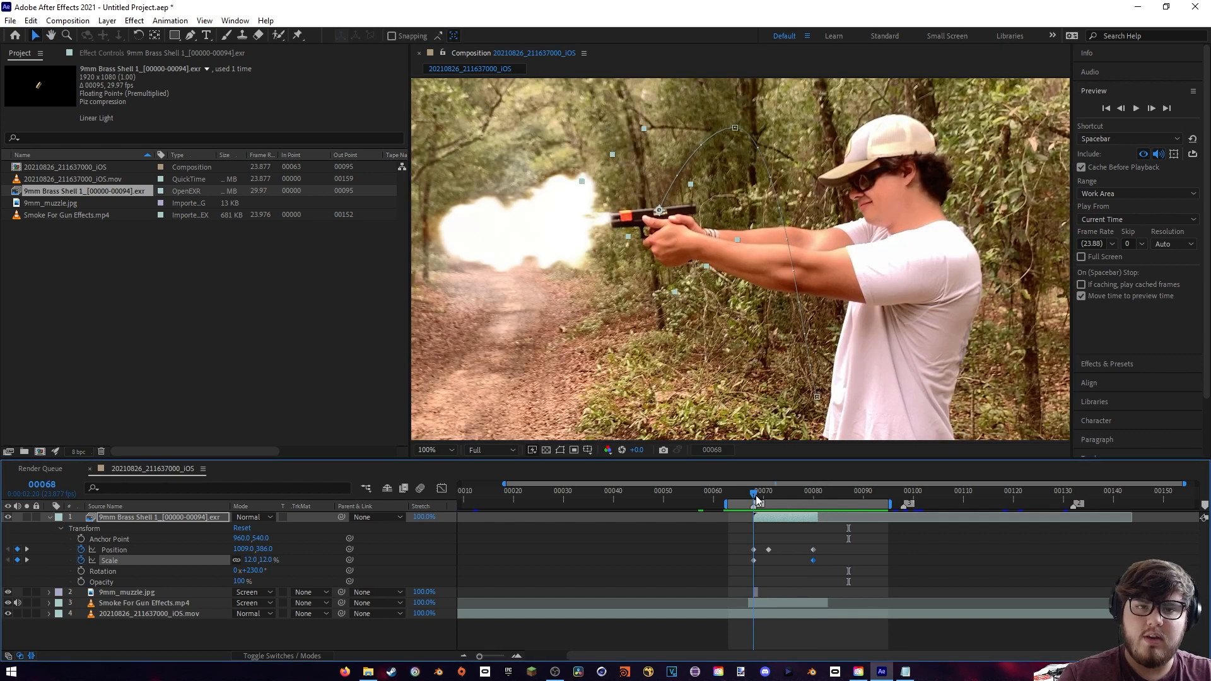
drag(756, 495, 768, 495)
scroll(764, 316, up, 2)
drag(784, 206, 739, 255)
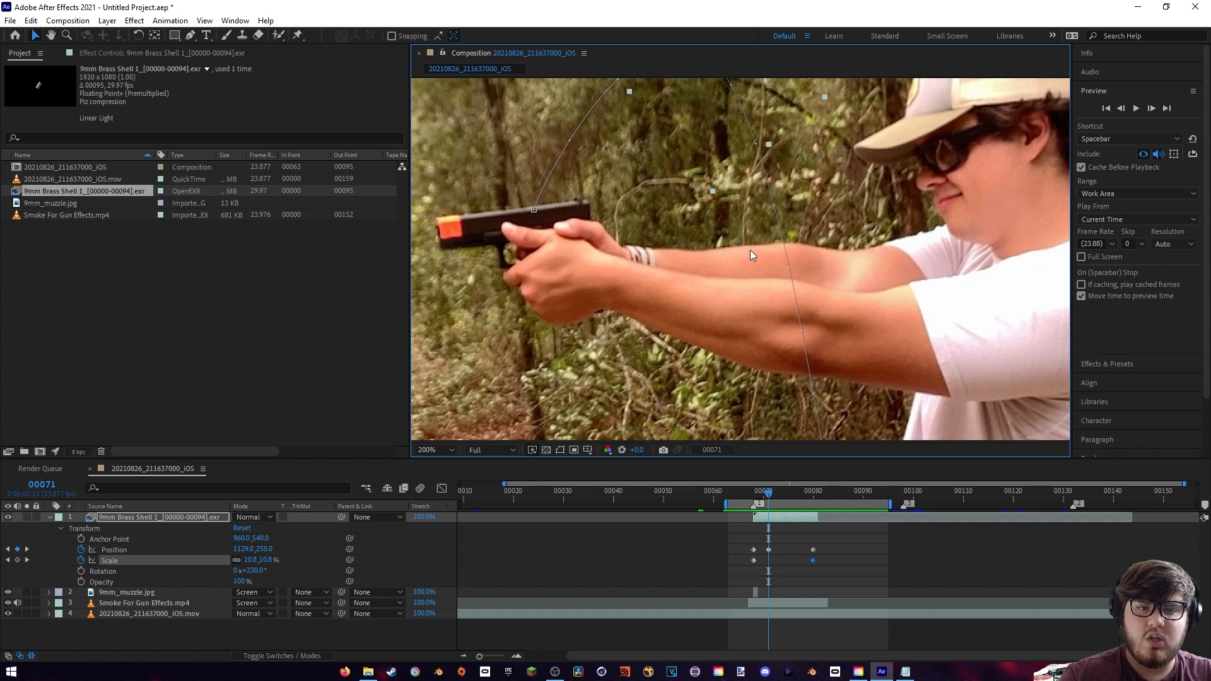
mouse_move(778, 495)
mouse_down()
mouse_move(794, 493)
mouse_move(781, 497)
mouse_up()
scroll(770, 260, down, 2)
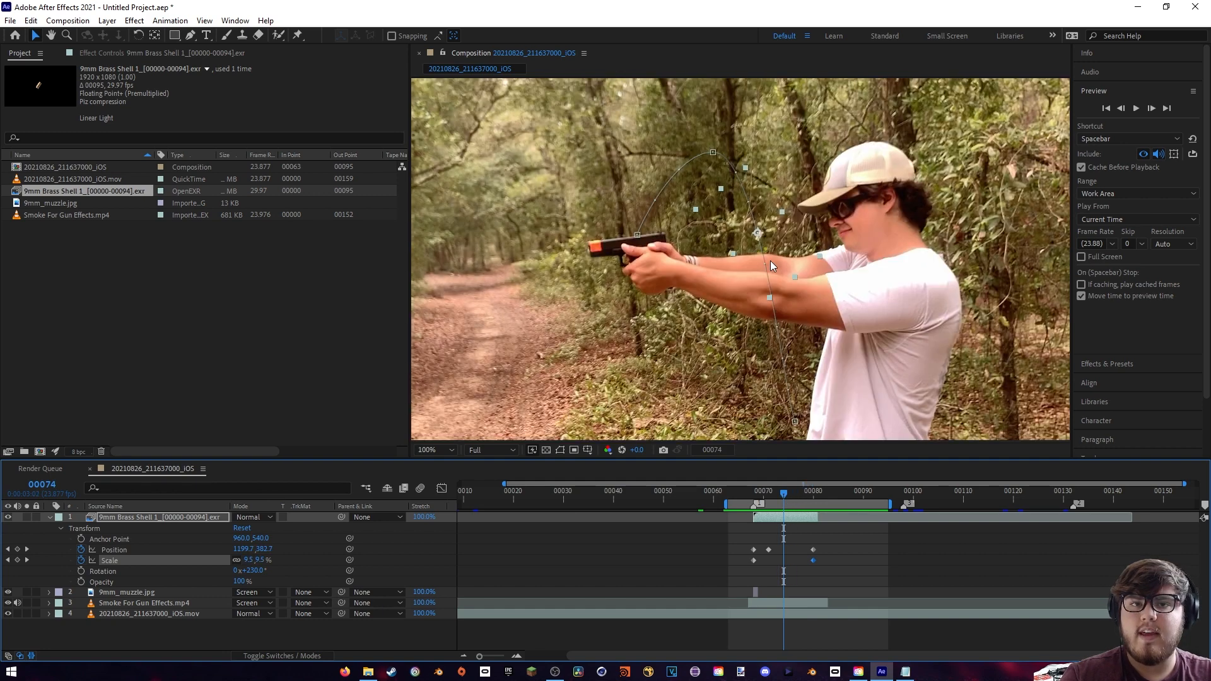
scroll(729, 278, up, 2)
drag(743, 297, 766, 304)
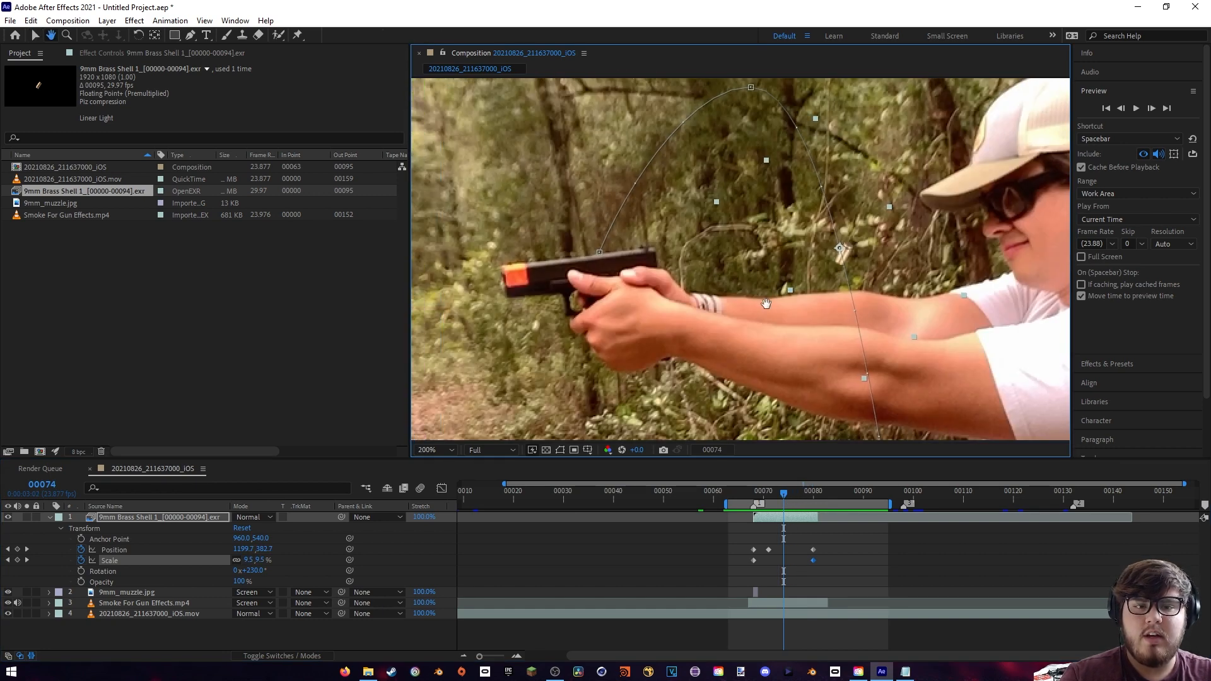
key(v)
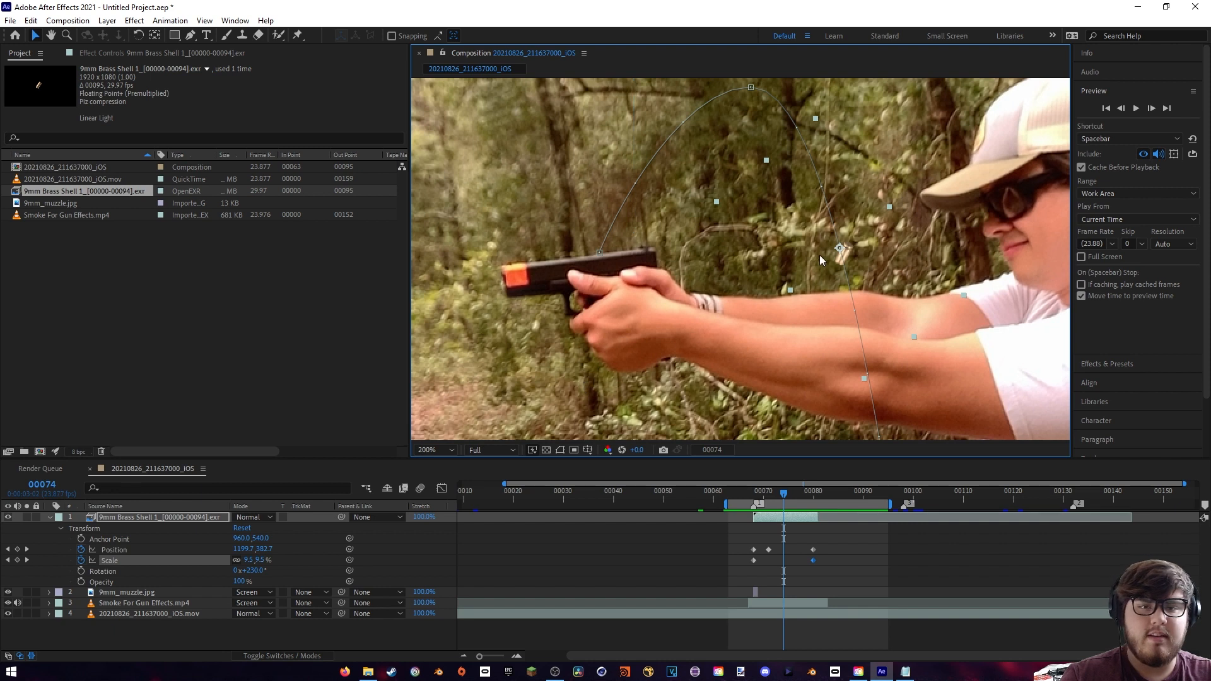
- Enable motion blur for the brass shell layer and the composition, and preview the blurred ejection
click(286, 660)
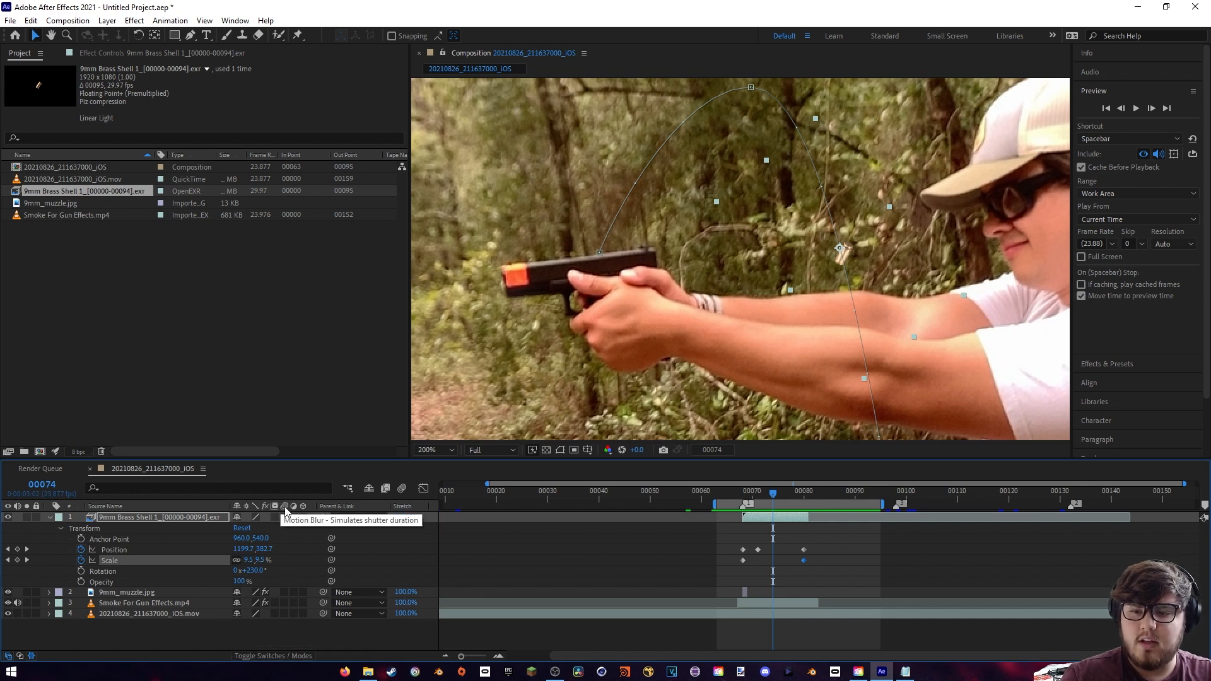
click(281, 518)
click(401, 488)
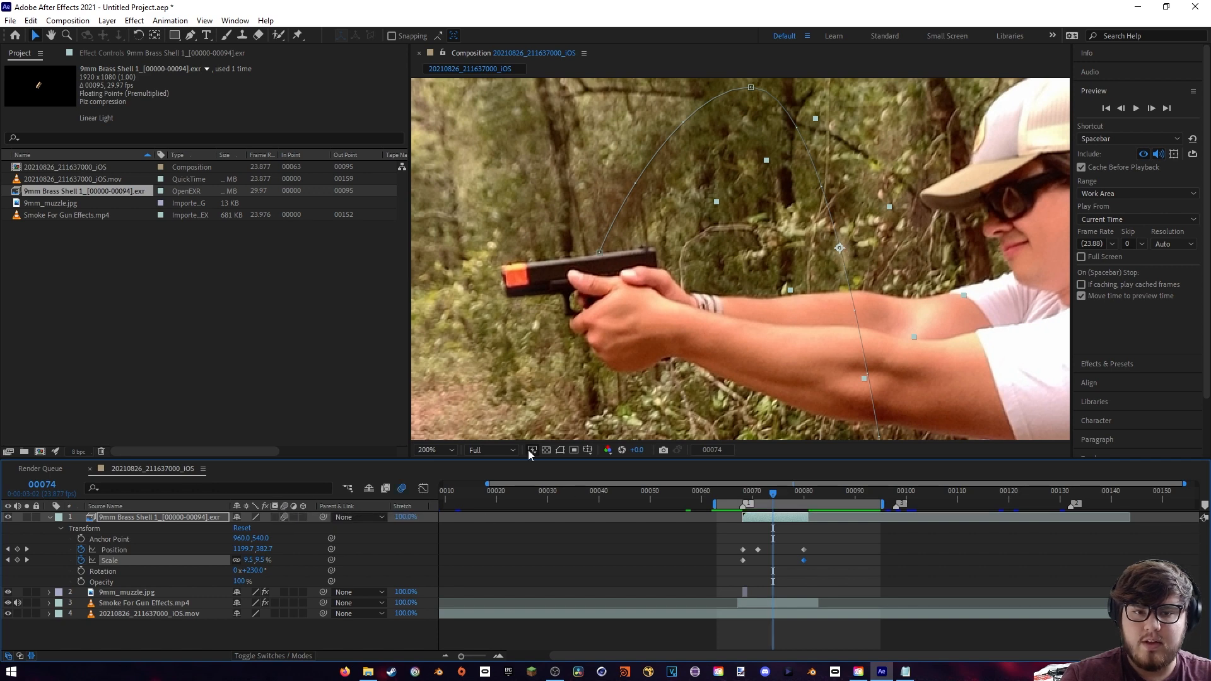
click(742, 494)
key(space)
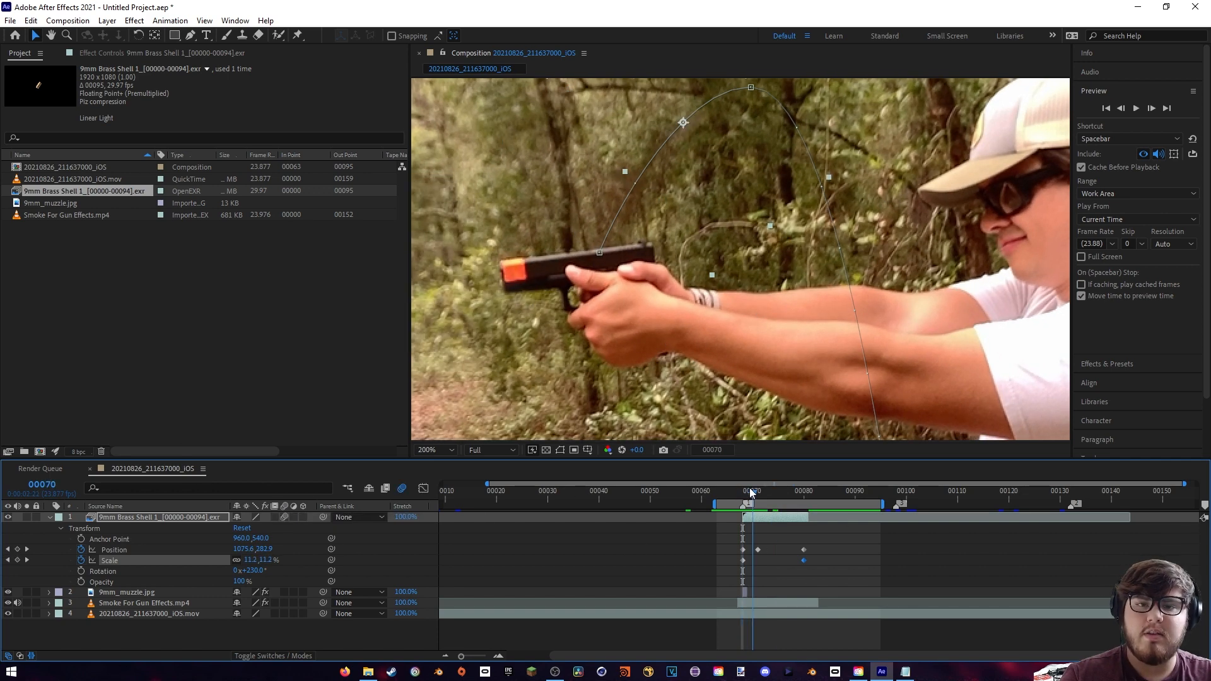
scroll(793, 361, down, 2)
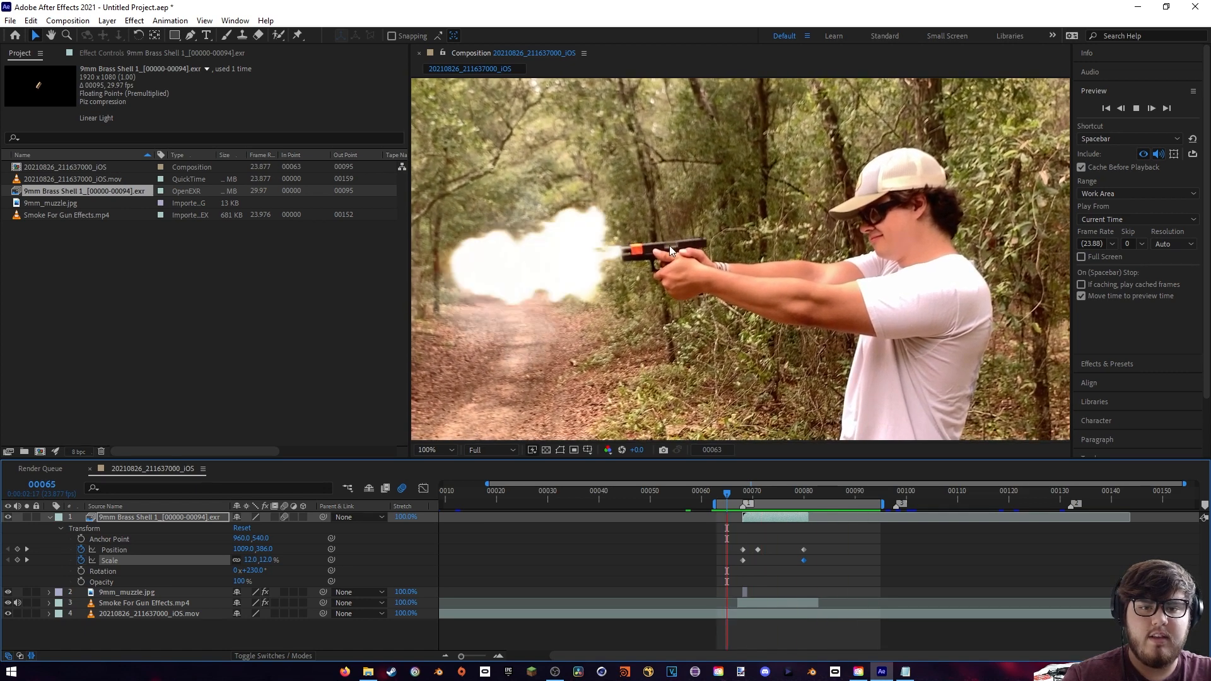
key(space)
- Move the shell's first position keyframe one frame earlier to frame 67 and check the shell above the pistol at frame 68
scroll(728, 273, up, 4)
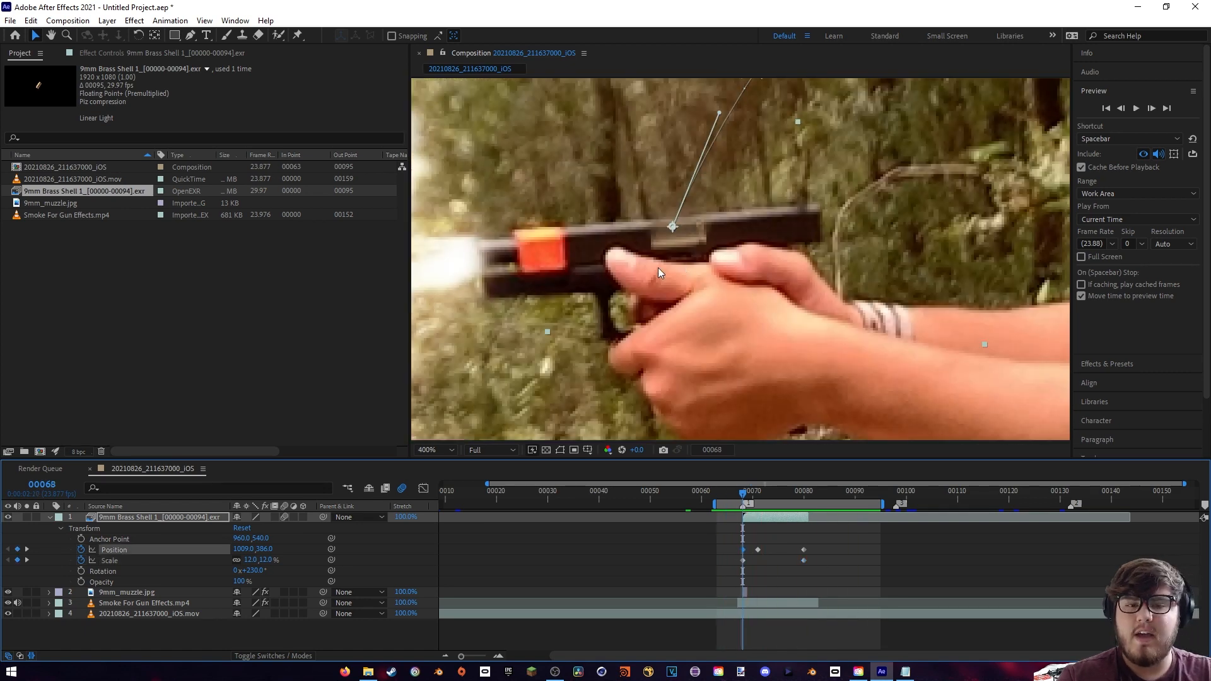
scroll(687, 262, up, 3)
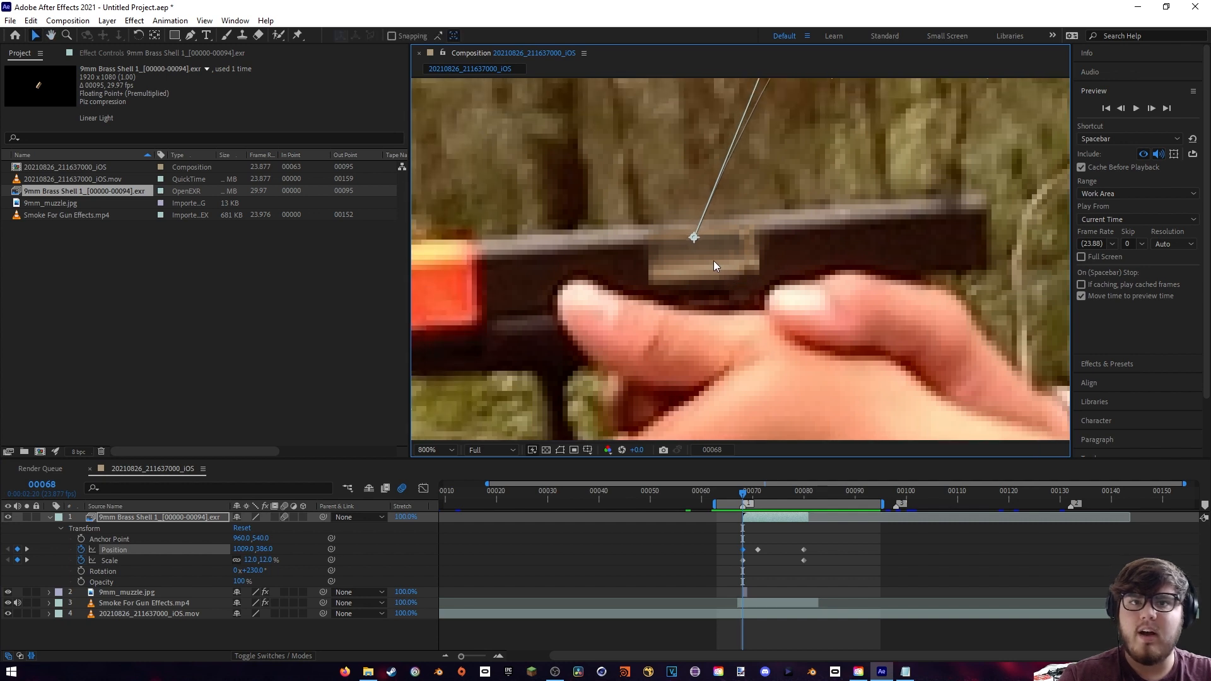
drag(743, 550, 738, 550)
drag(792, 302, 754, 358)
drag(742, 497, 743, 496)
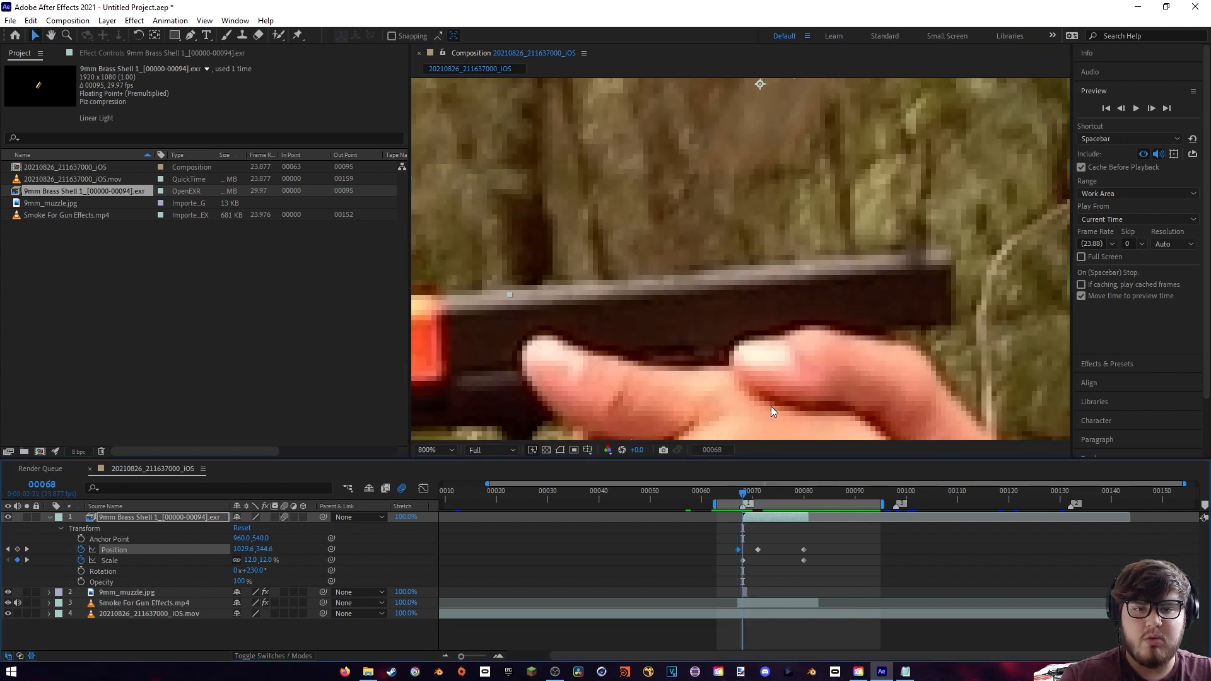
scroll(792, 234, down, 1)
drag(799, 212, 745, 281)
scroll(738, 261, down, 4)
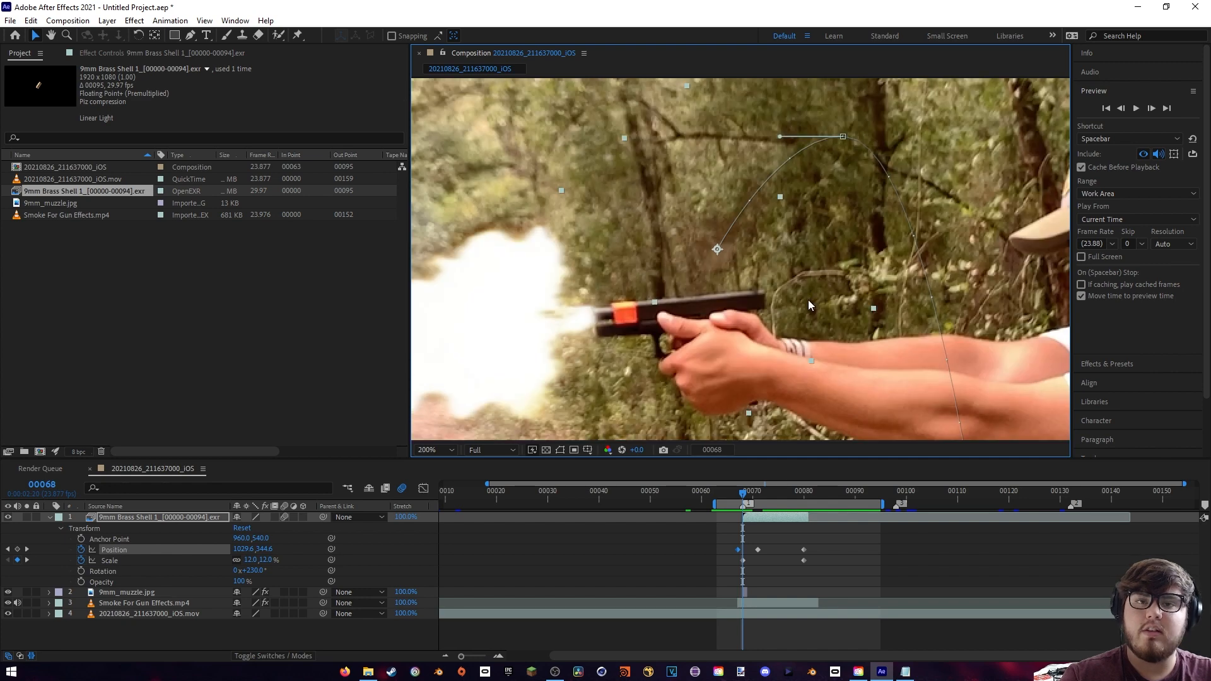
- Examine where the falling shell crosses in front of the arms around frames 75 to 77
drag(742, 496, 780, 499)
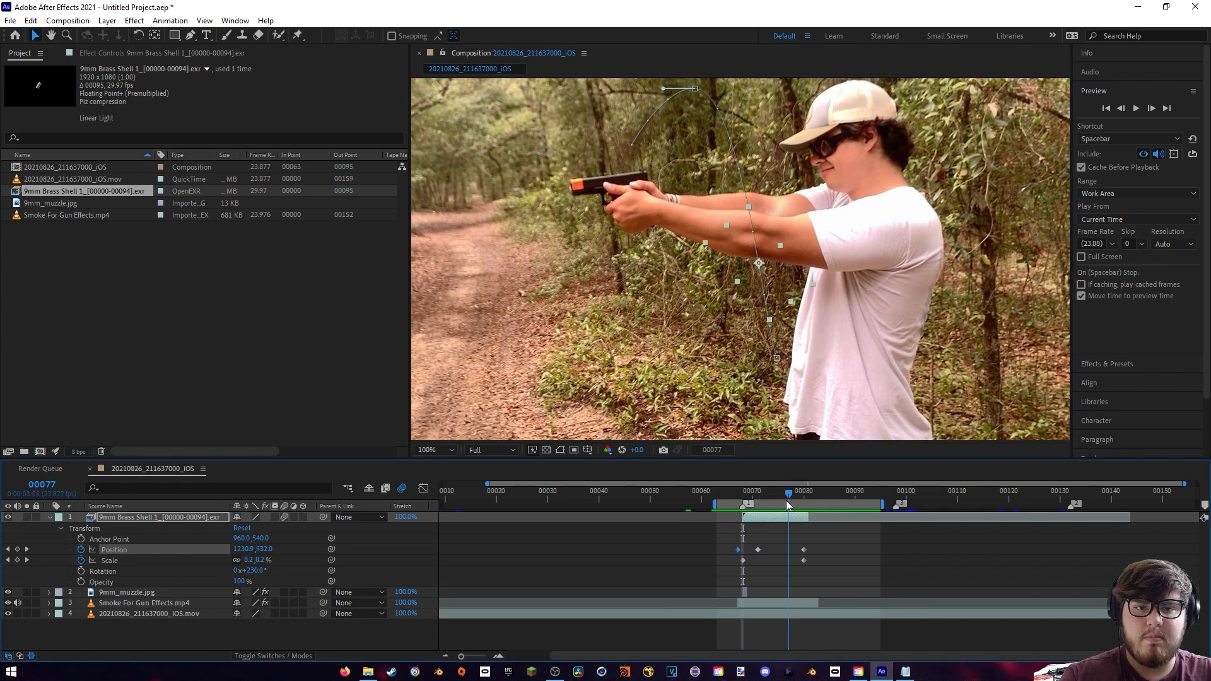
scroll(783, 341, up, 4)
drag(781, 311, 765, 436)
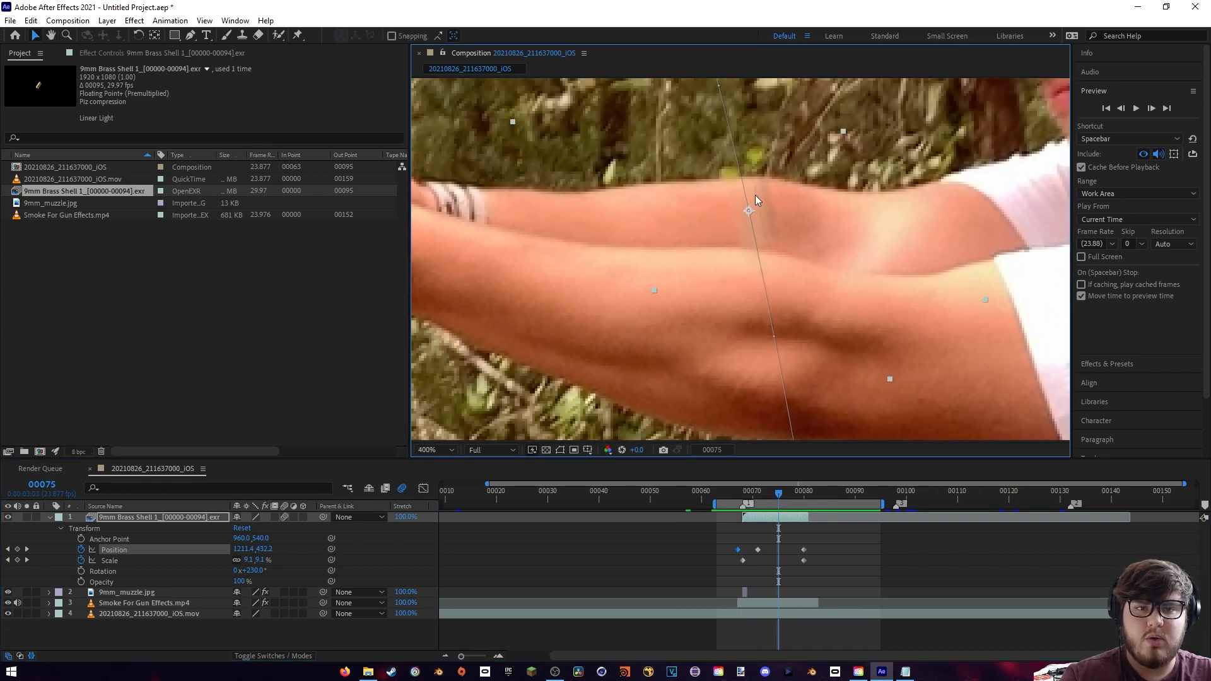
drag(782, 494, 785, 493)
scroll(739, 307, down, 2)
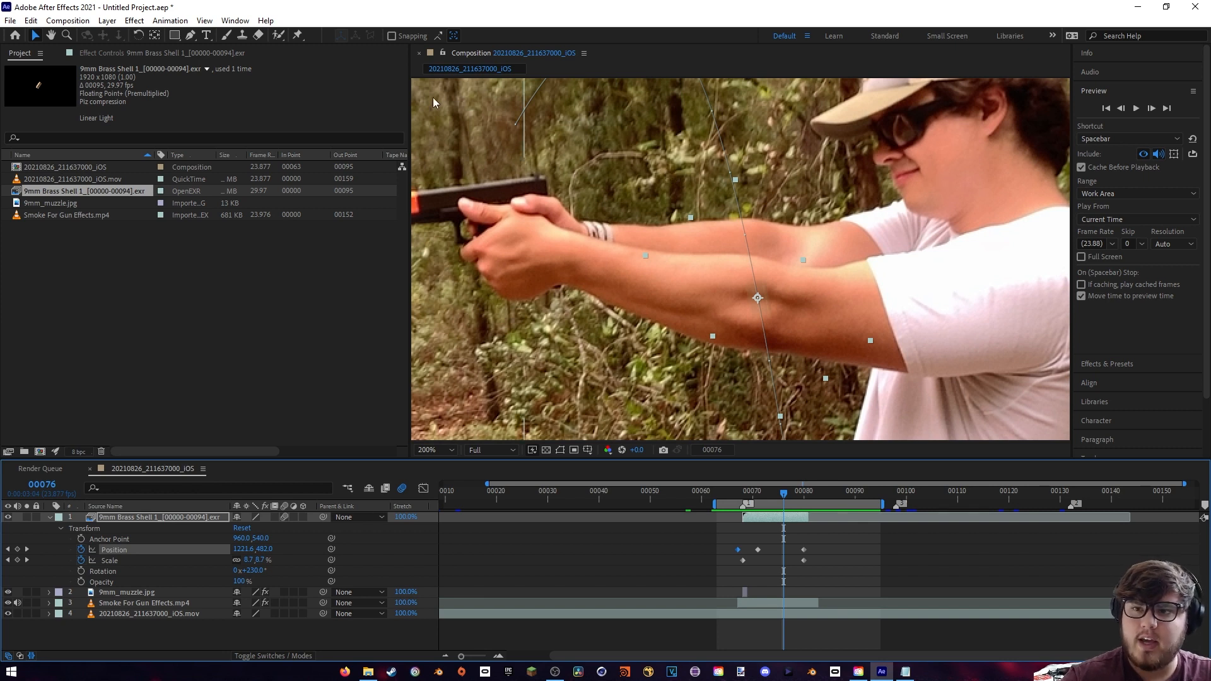
- Try drawing a mask around the forearms directly on the brass shell layer at frame 76, and delete that mask
click(191, 38)
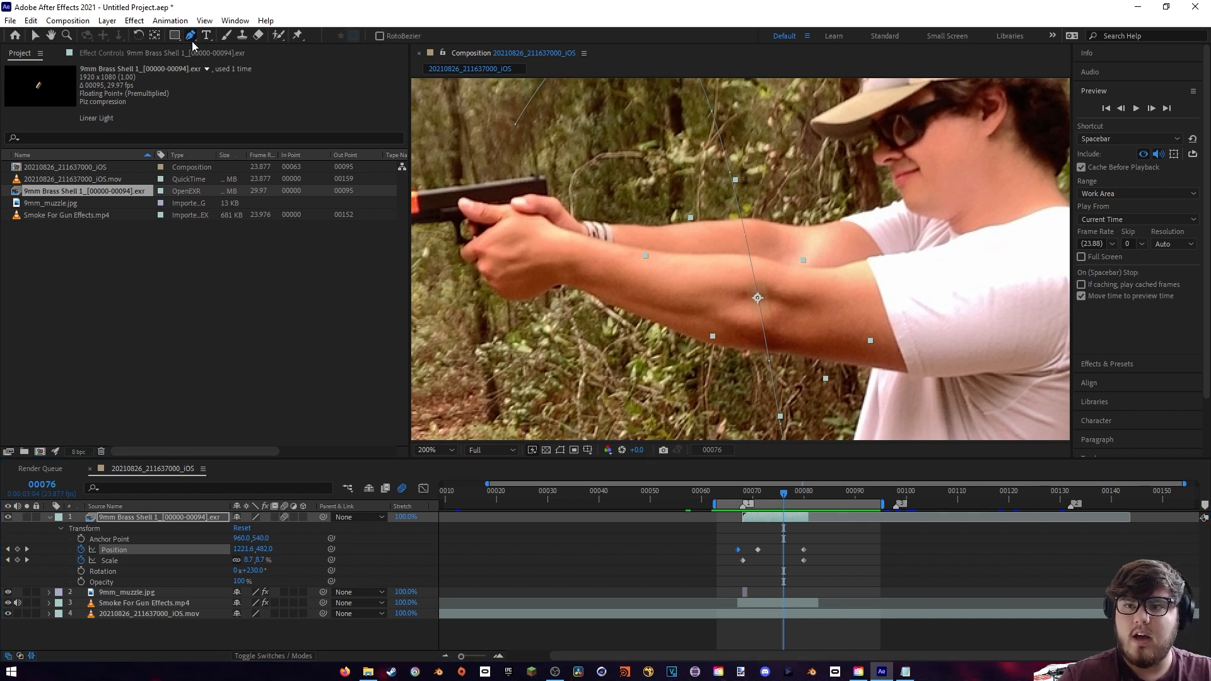
drag(767, 227, 674, 234)
drag(786, 326, 789, 329)
drag(832, 349, 847, 352)
drag(834, 312, 772, 236)
click(764, 223)
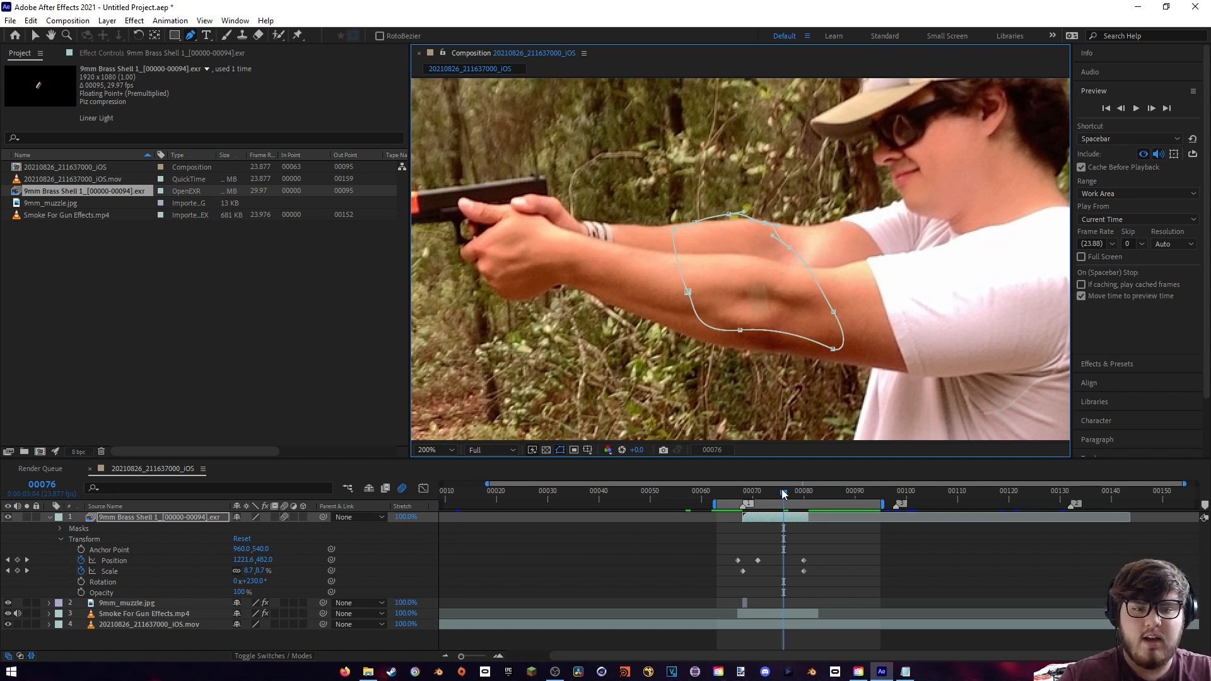
drag(782, 497, 788, 492)
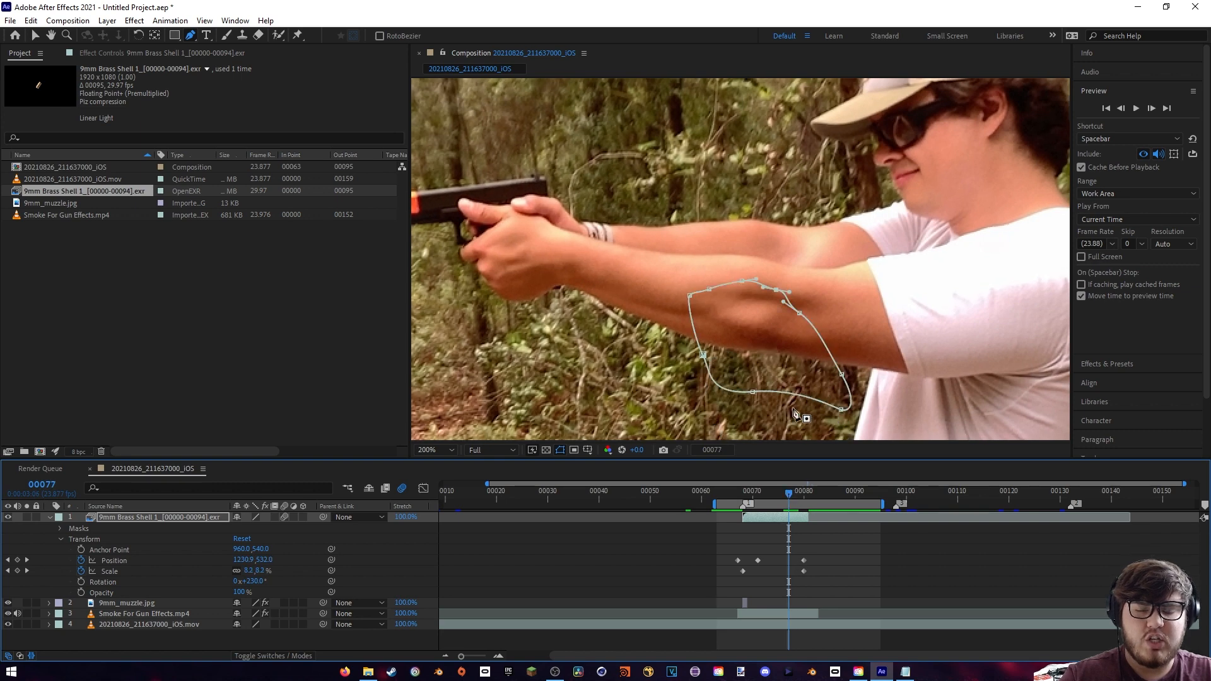
mouse_move(788, 494)
mouse_down()
mouse_move(763, 493)
mouse_move(778, 495)
mouse_up()
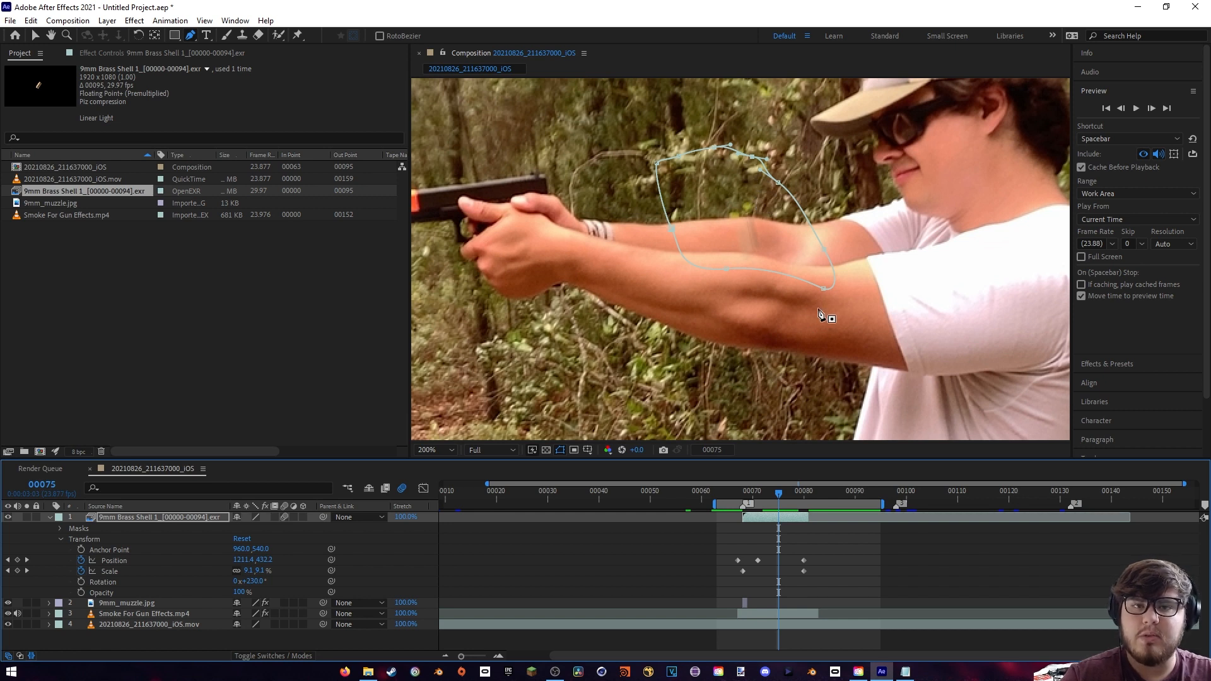
click(59, 528)
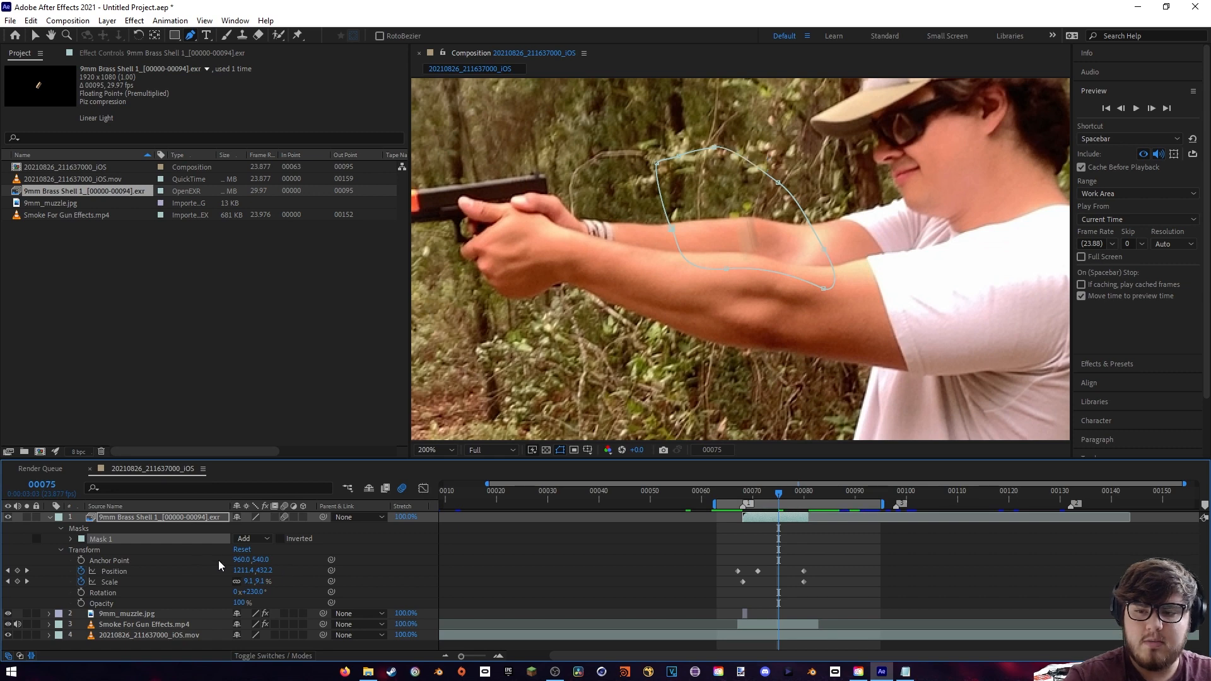
key(Delete)
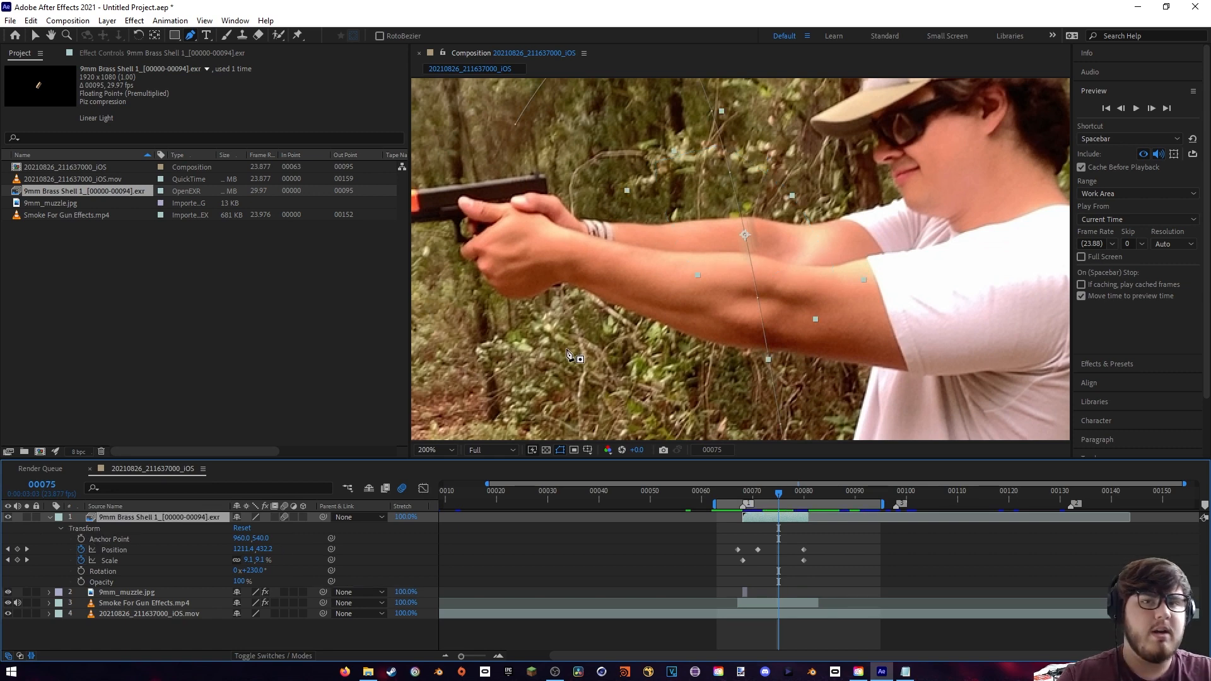
- Add a 1920 x 1080 medium blue solid above the shell layer and lower its opacity to 52%
click(50, 517)
right_click(136, 592)
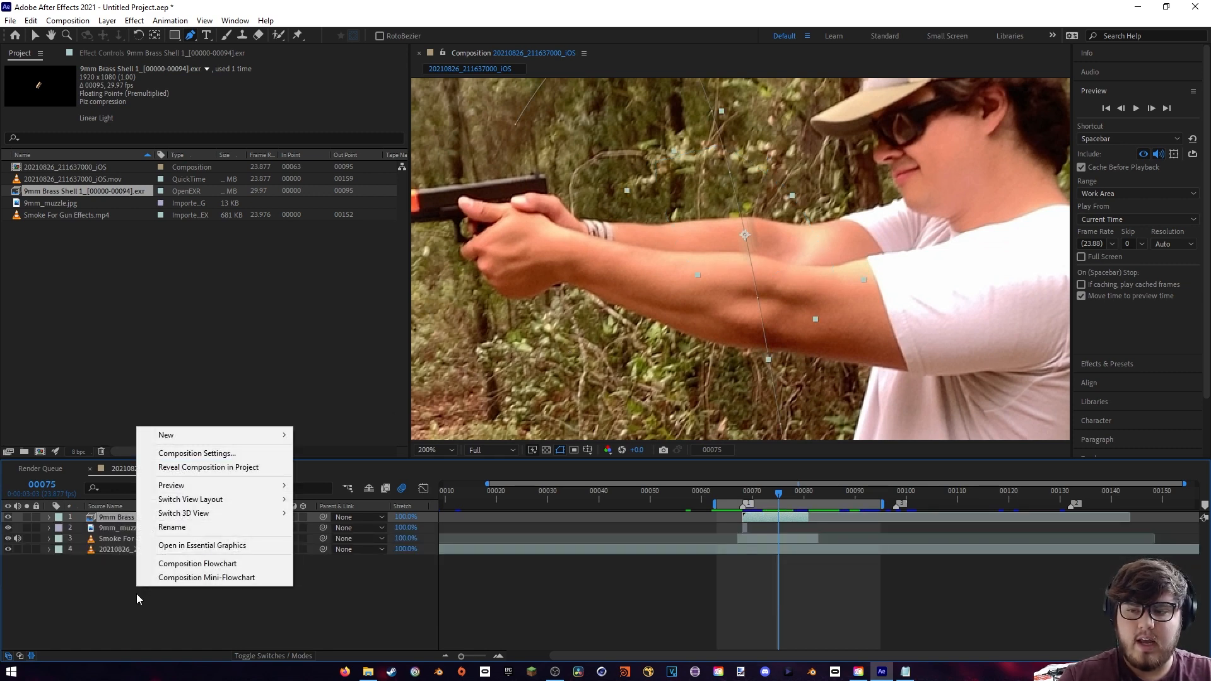
mouse_move(214, 436)
click(322, 467)
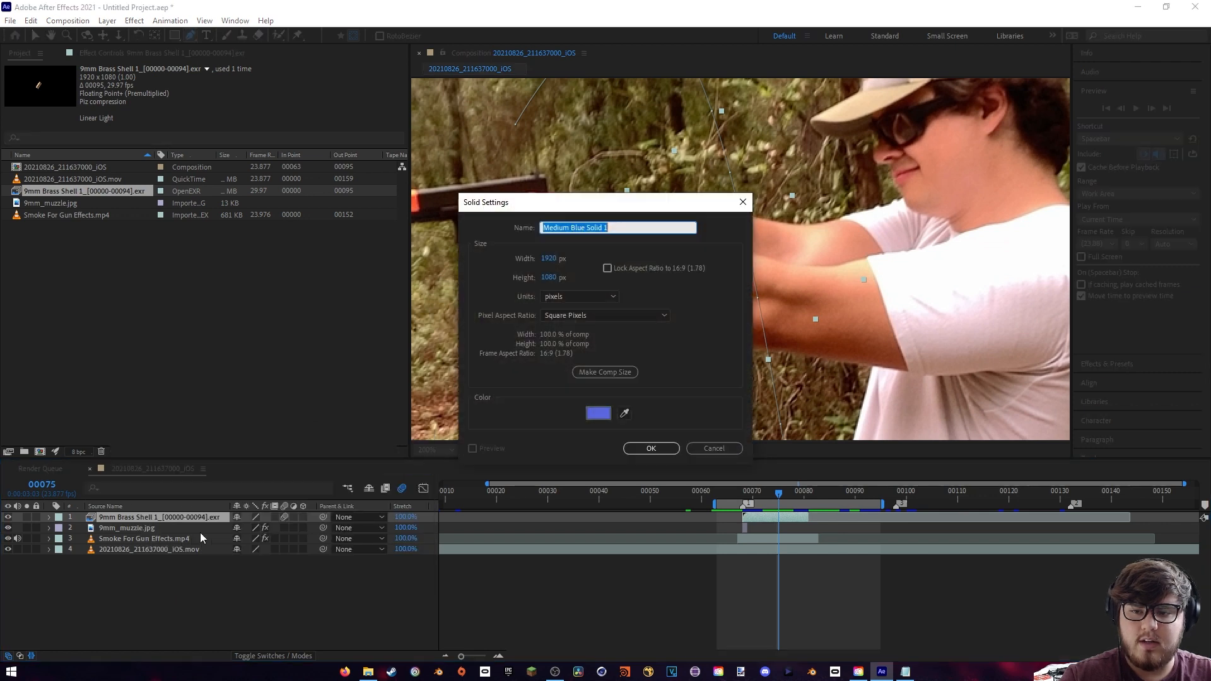
click(651, 449)
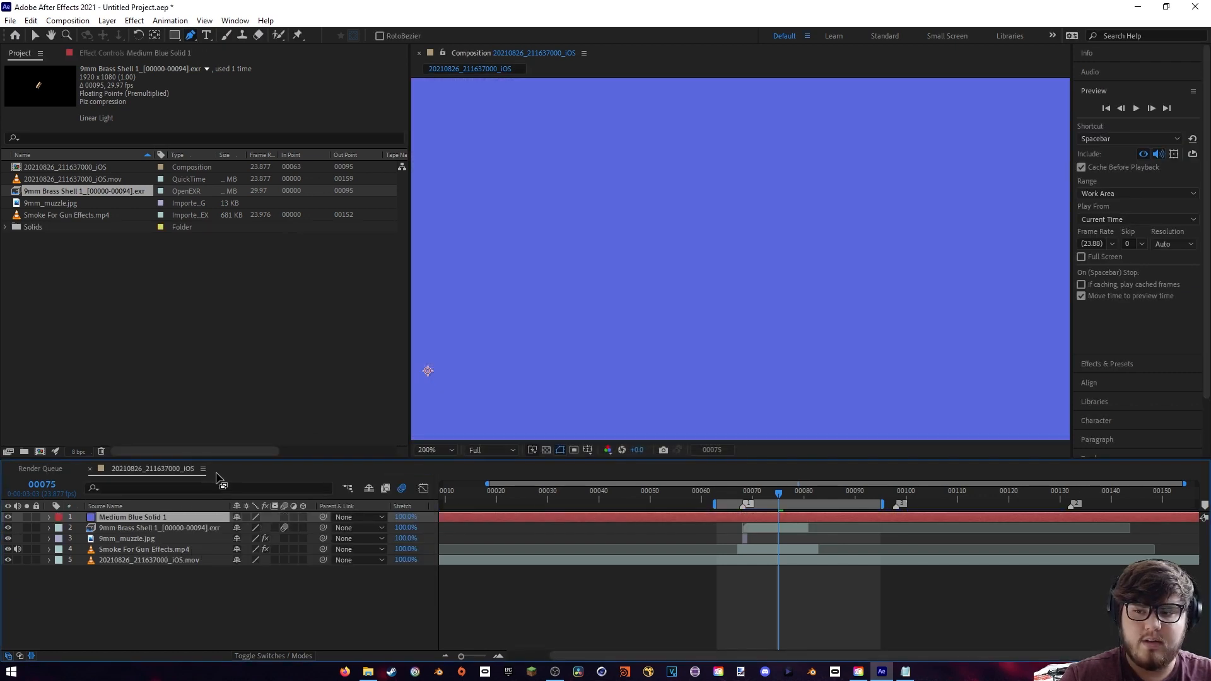
click(50, 518)
click(60, 529)
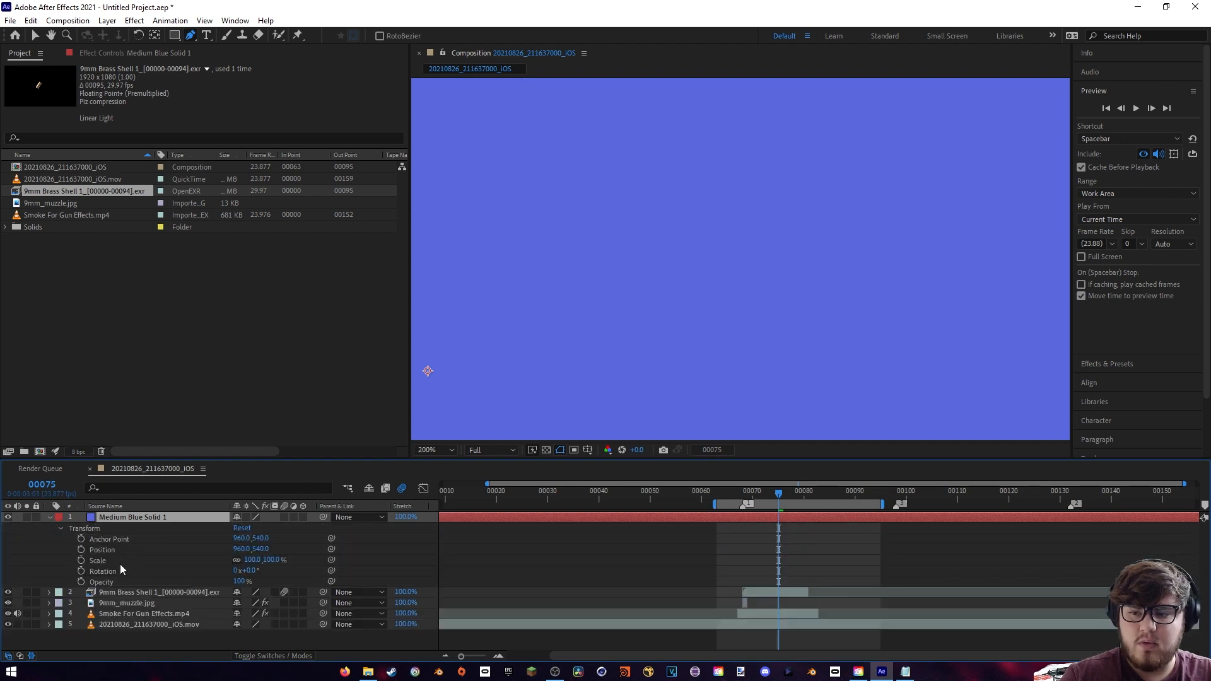
drag(245, 582, 217, 584)
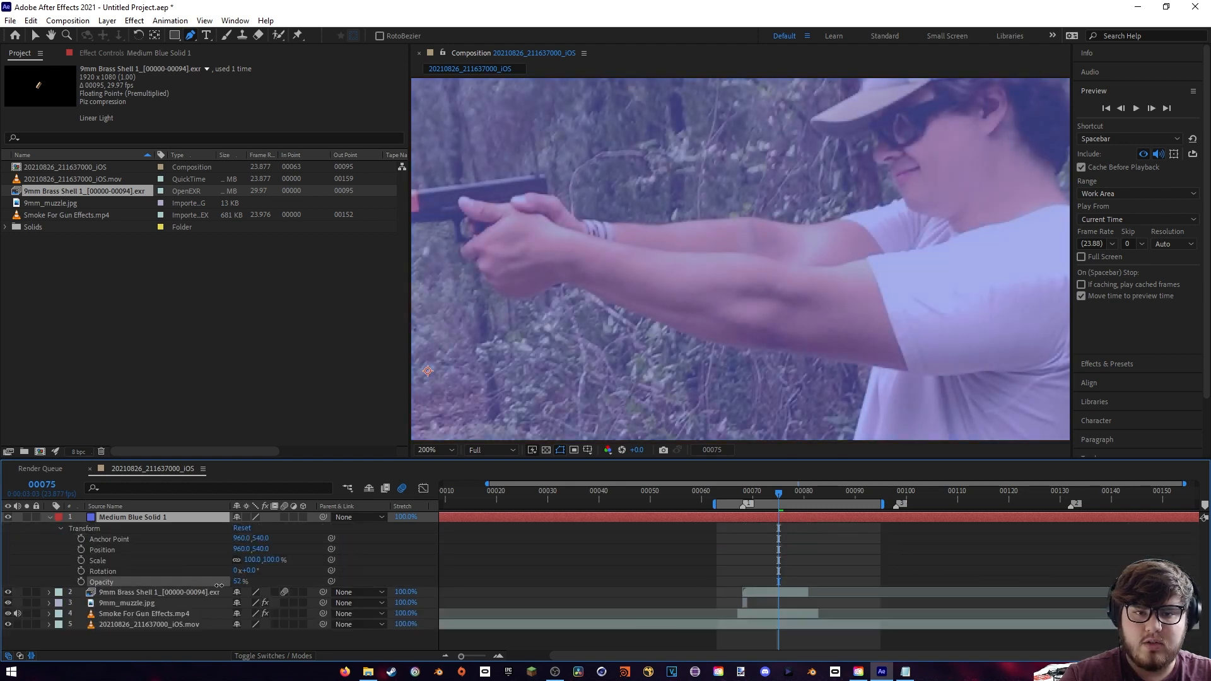
- Draw a closed Pen mask on the blue solid at frame 75, following the edges of both arms between wrists and sleeves
scroll(682, 342, up, 2)
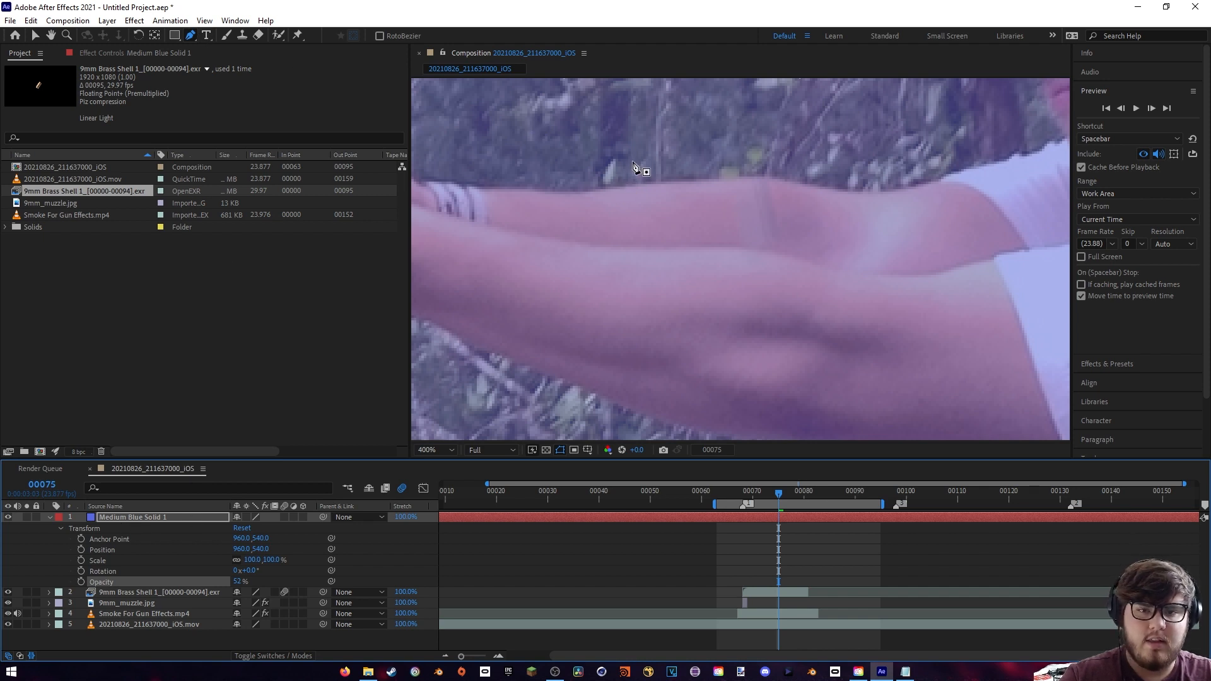
click(610, 189)
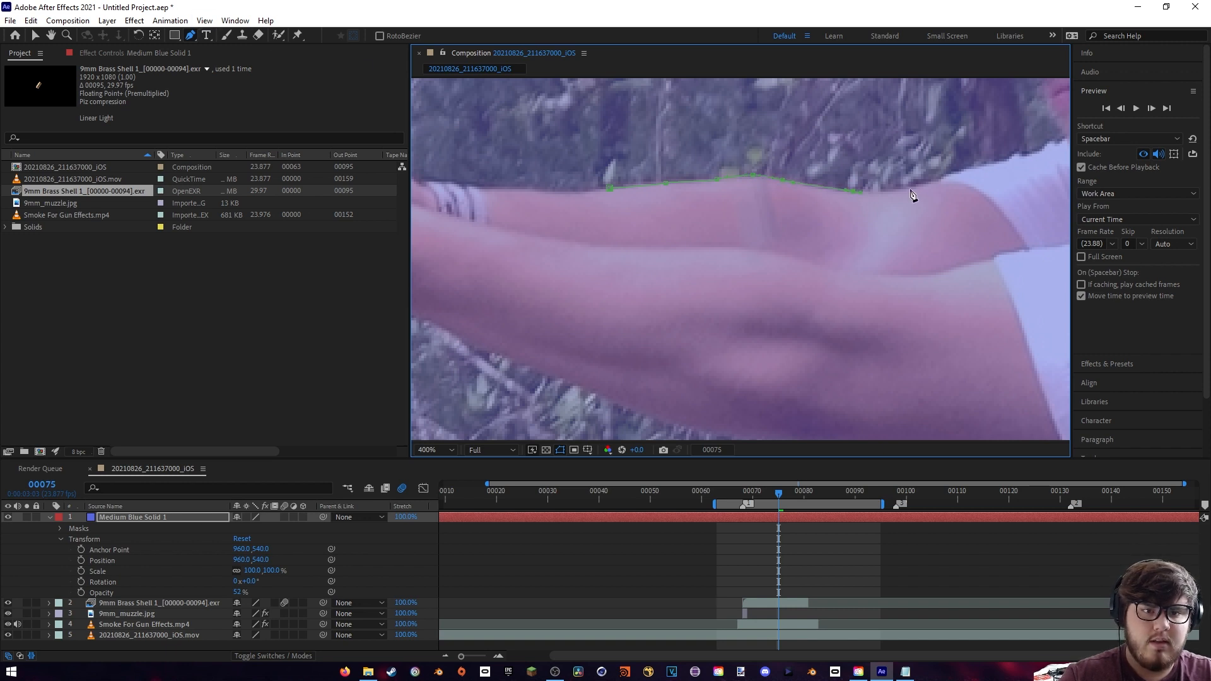
scroll(996, 354, down, 3)
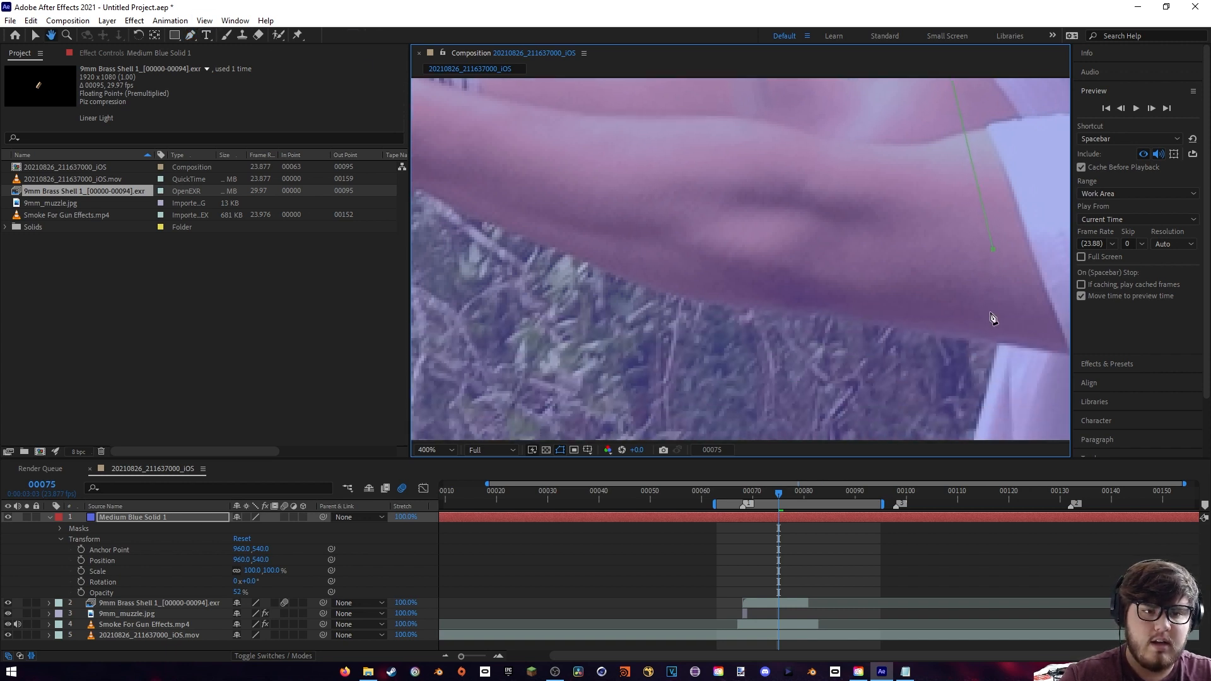
click(1000, 352)
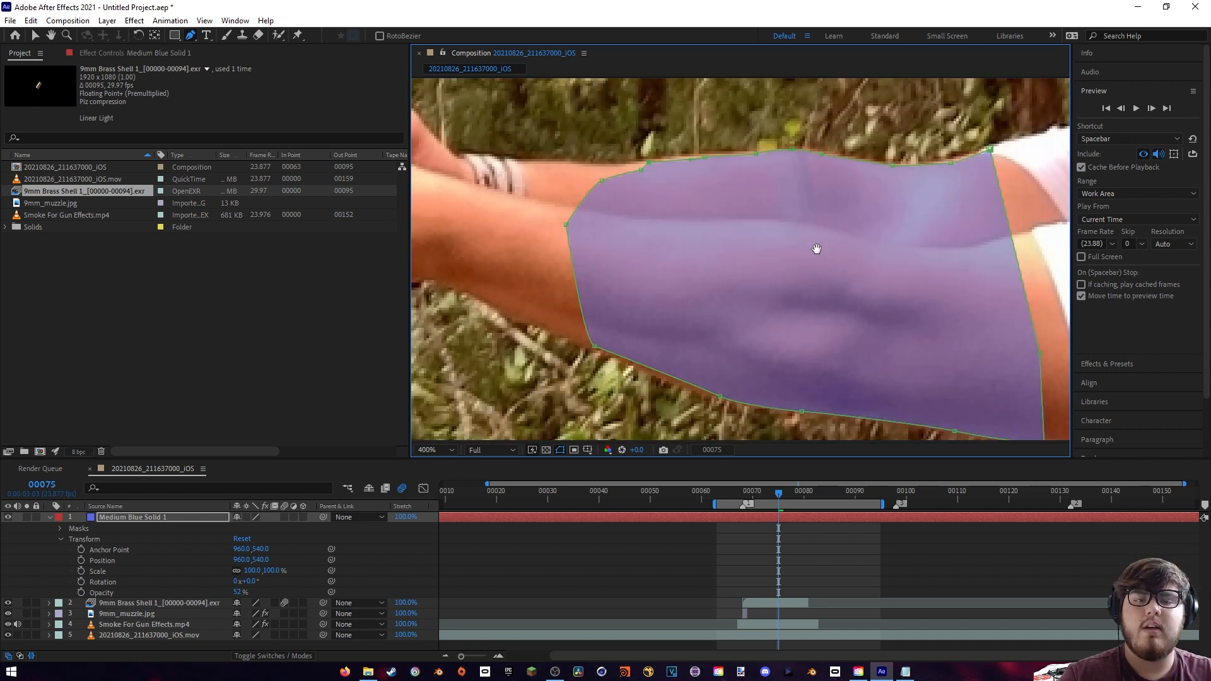
scroll(817, 249, down, 2)
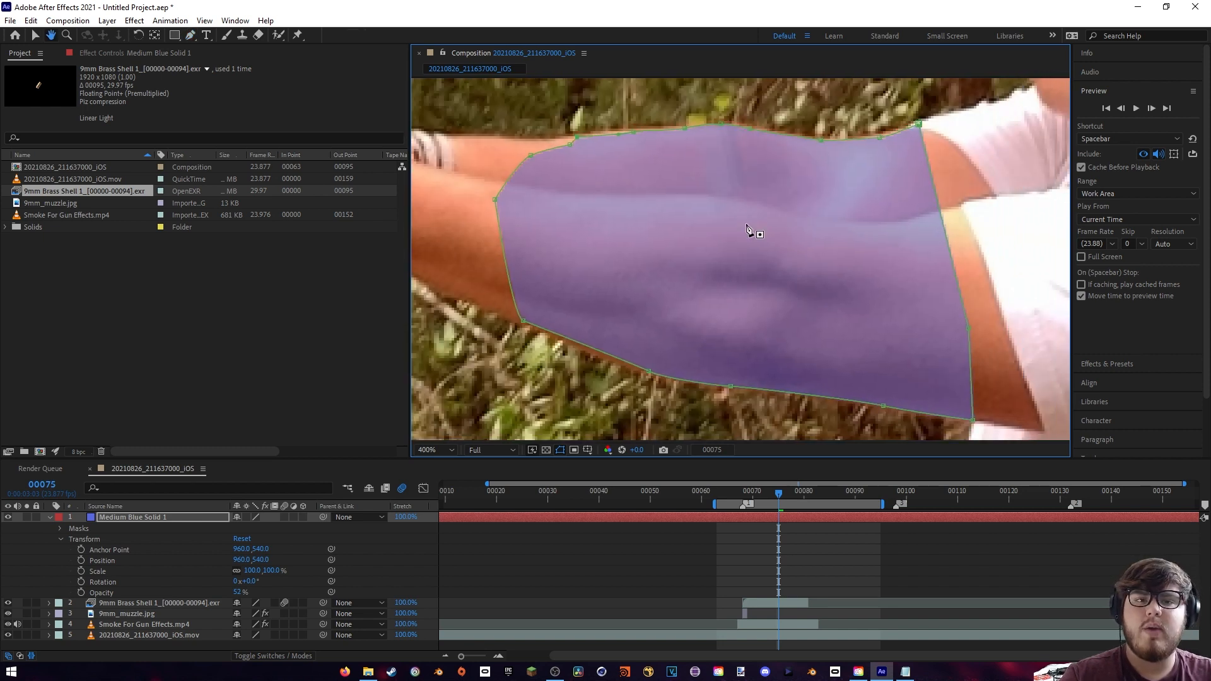
drag(688, 258, 711, 262)
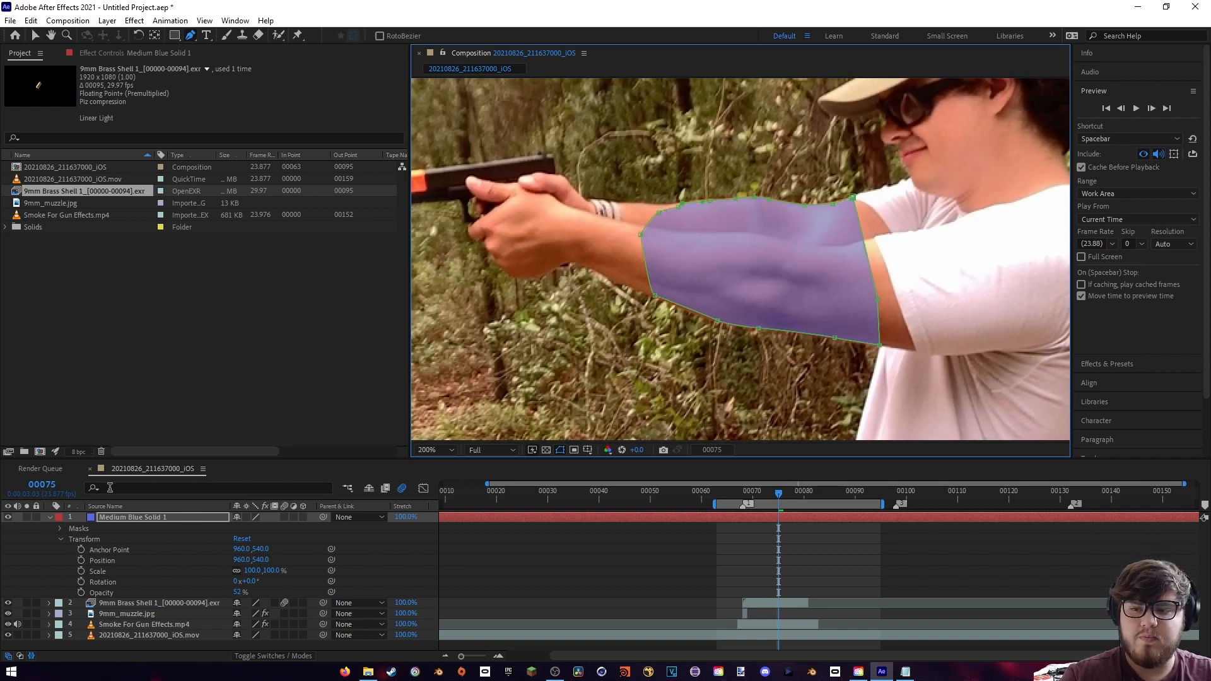
- Set the masked solid's opacity to 100% and hide the layer
drag(239, 596, 476, 557)
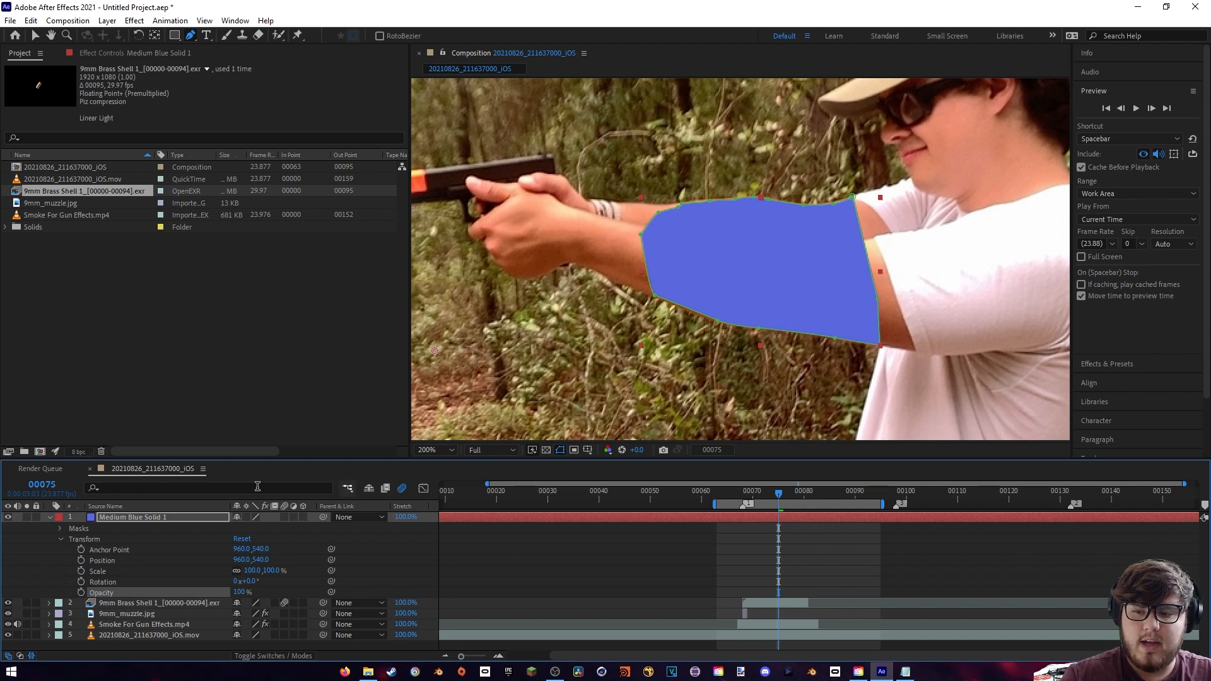
click(6, 518)
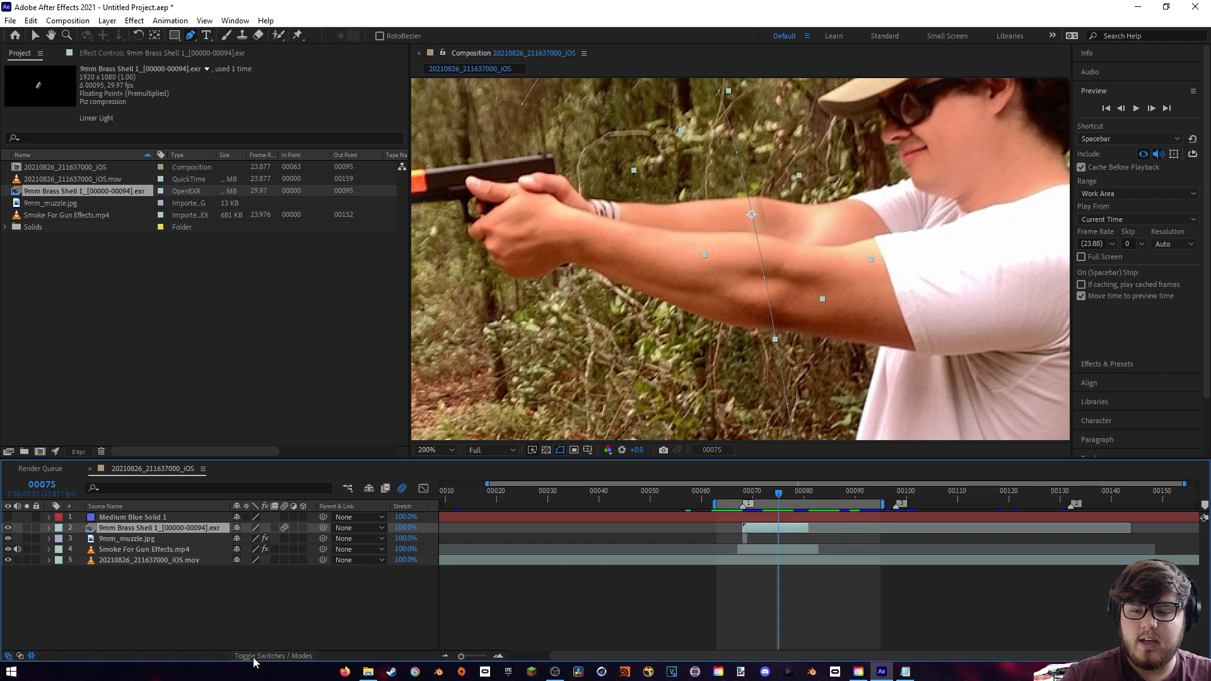
- Set the brass shell layer's track matte to Alpha Inverted Matte "Medium Blue Solid 1"
click(253, 656)
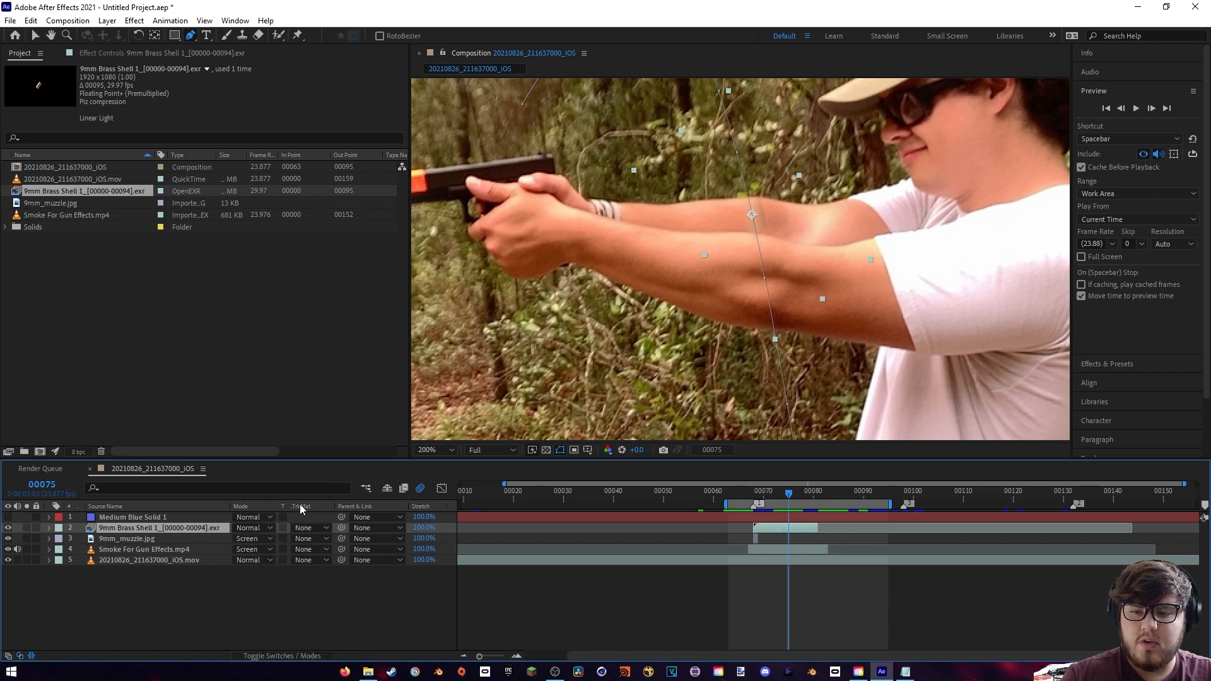
click(305, 527)
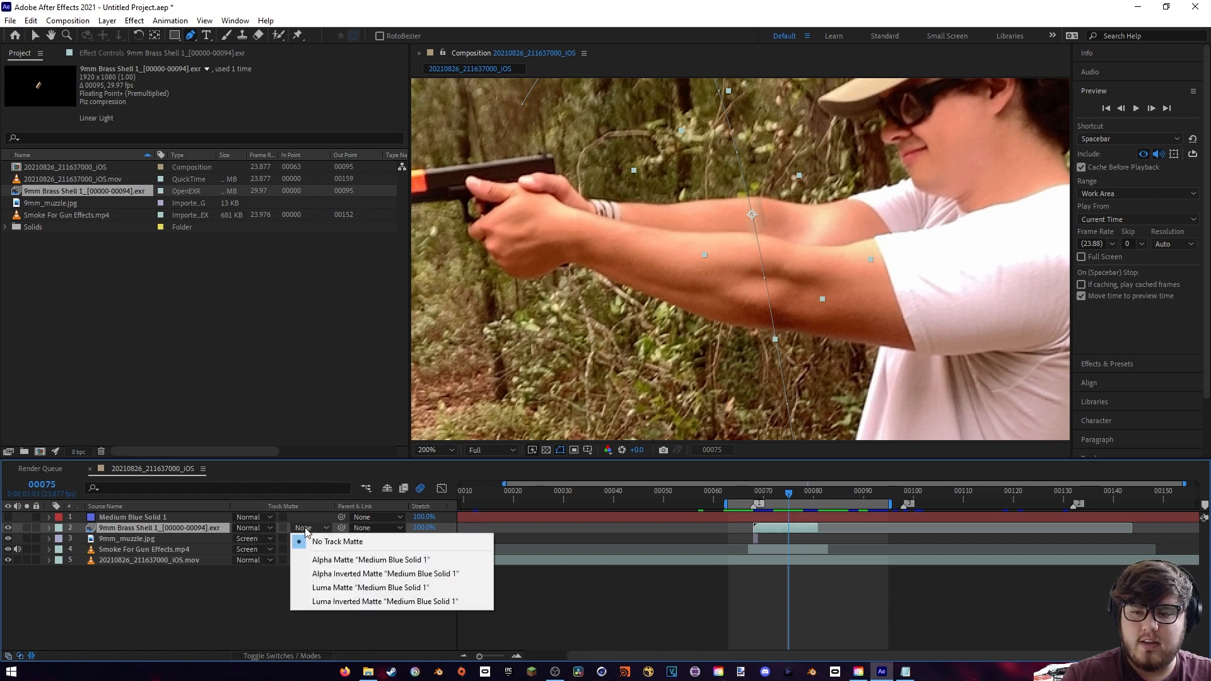
click(338, 574)
- Inspect the matted shell up close around the arms at frames 74 to 77
scroll(694, 372, up, 2)
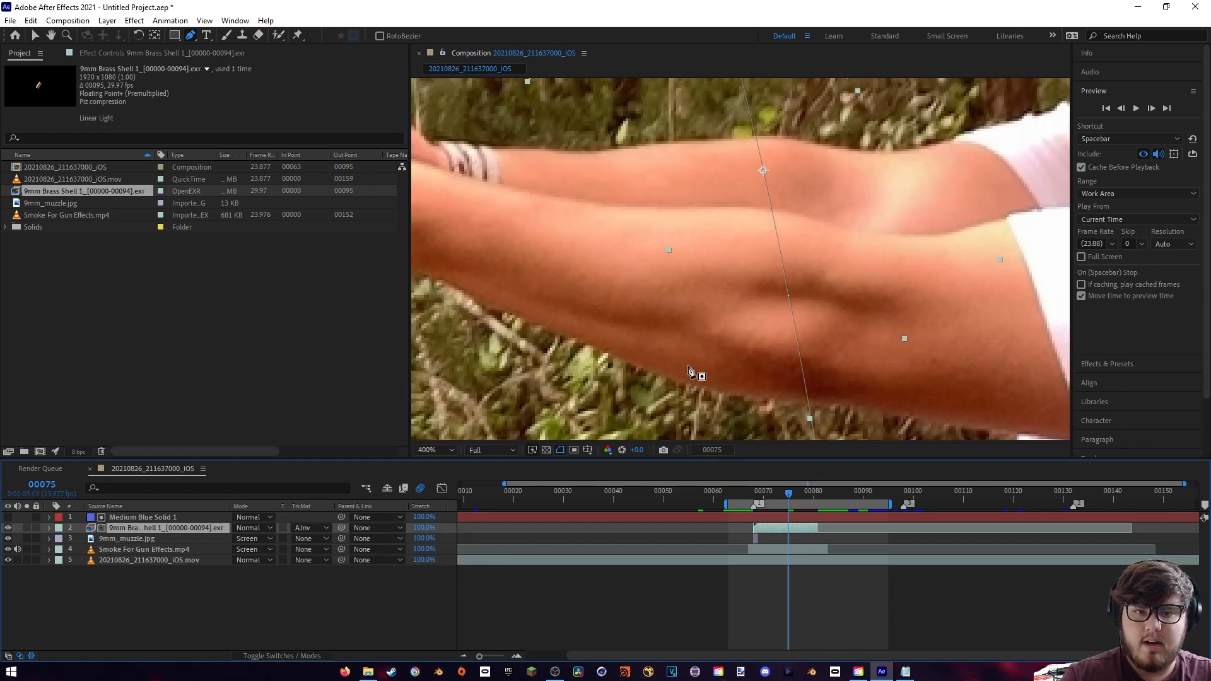
click(783, 496)
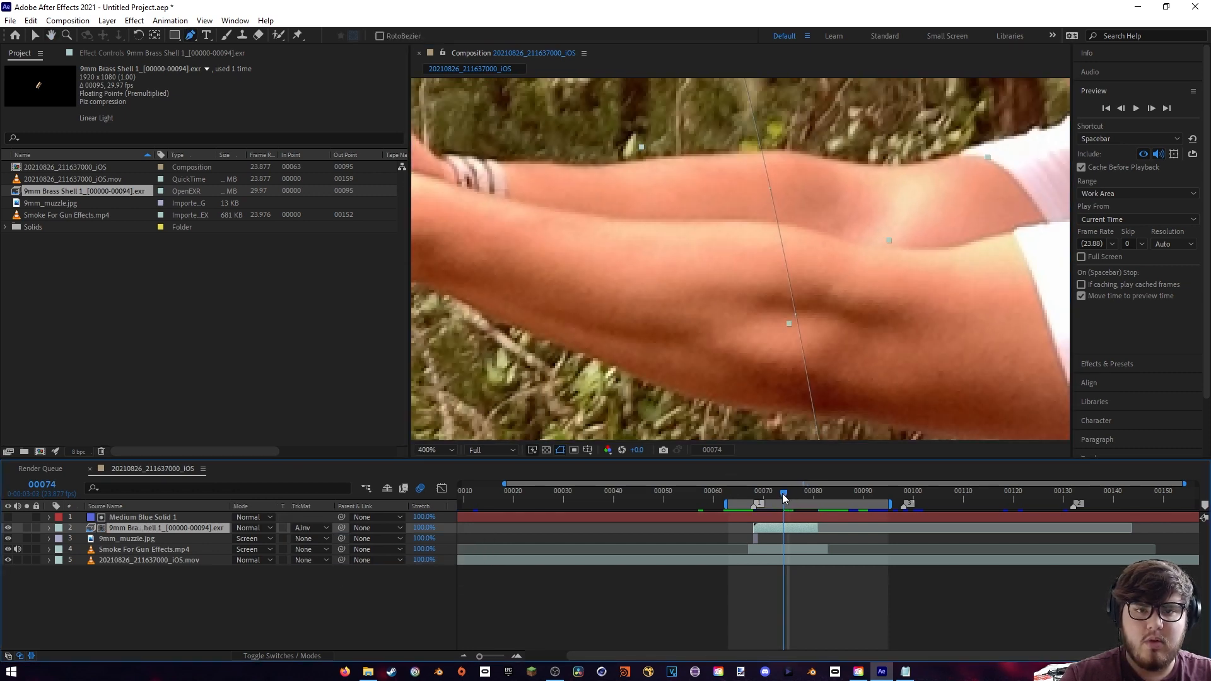
click(788, 493)
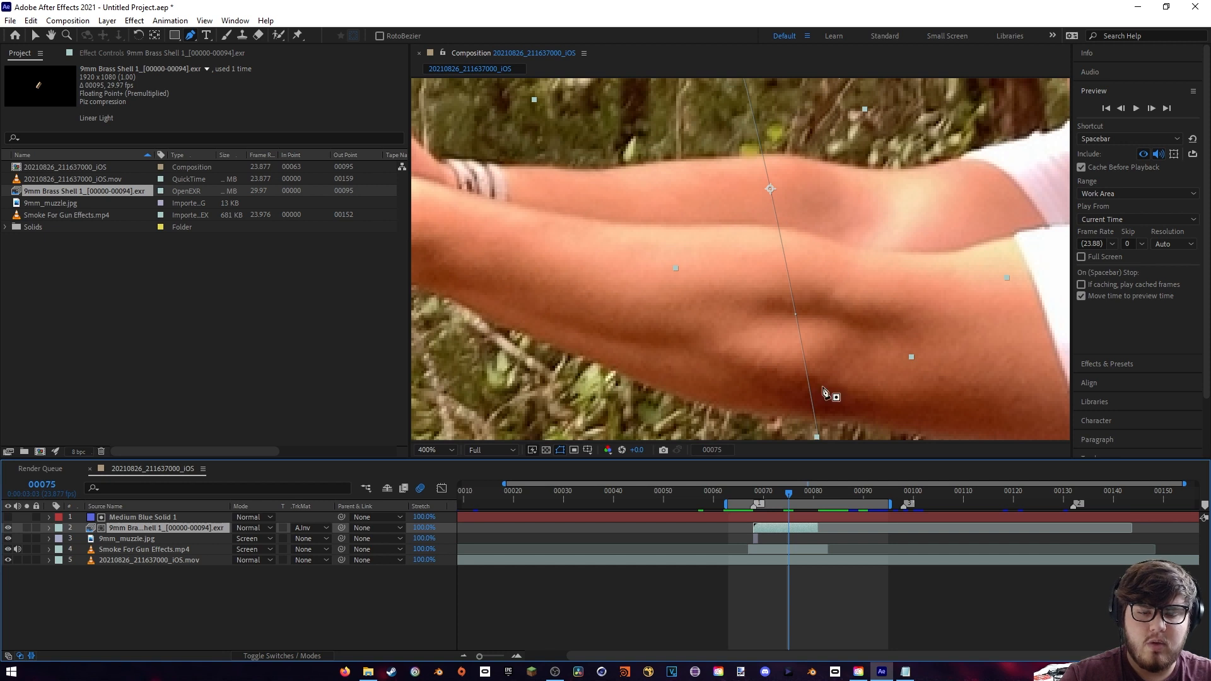
click(793, 491)
click(798, 492)
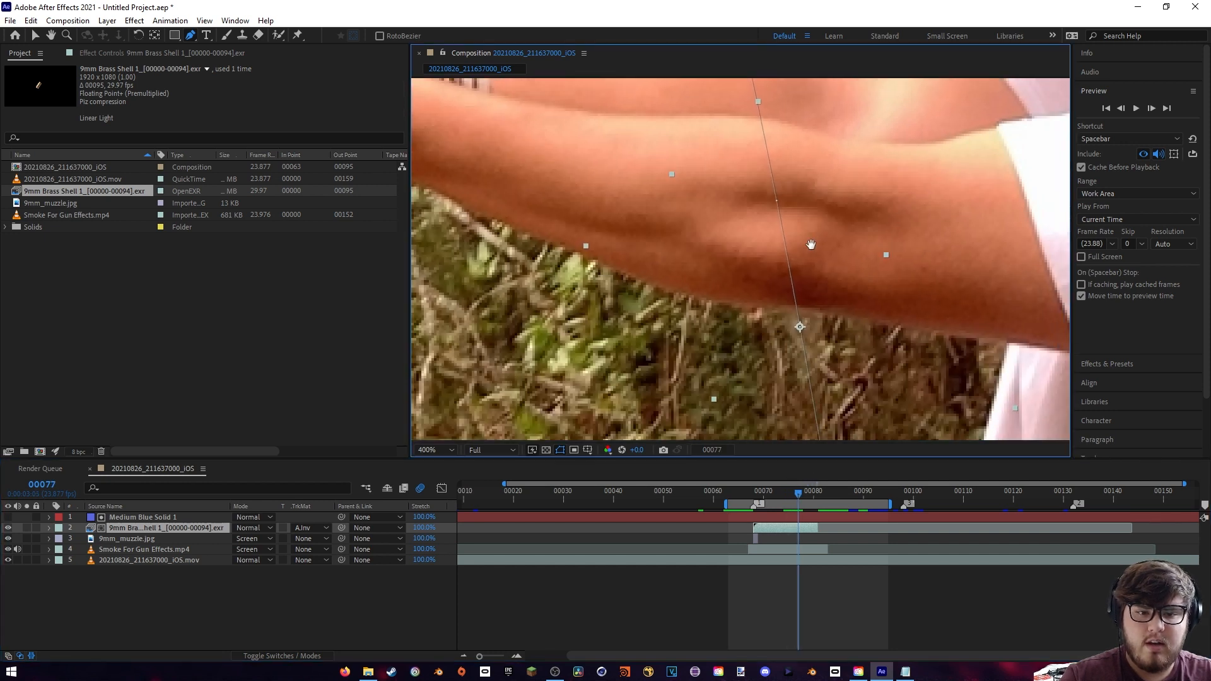
- Inspect the arm edges up close and play the composite from frame 63 to check the matted shell
drag(811, 245, 800, 226)
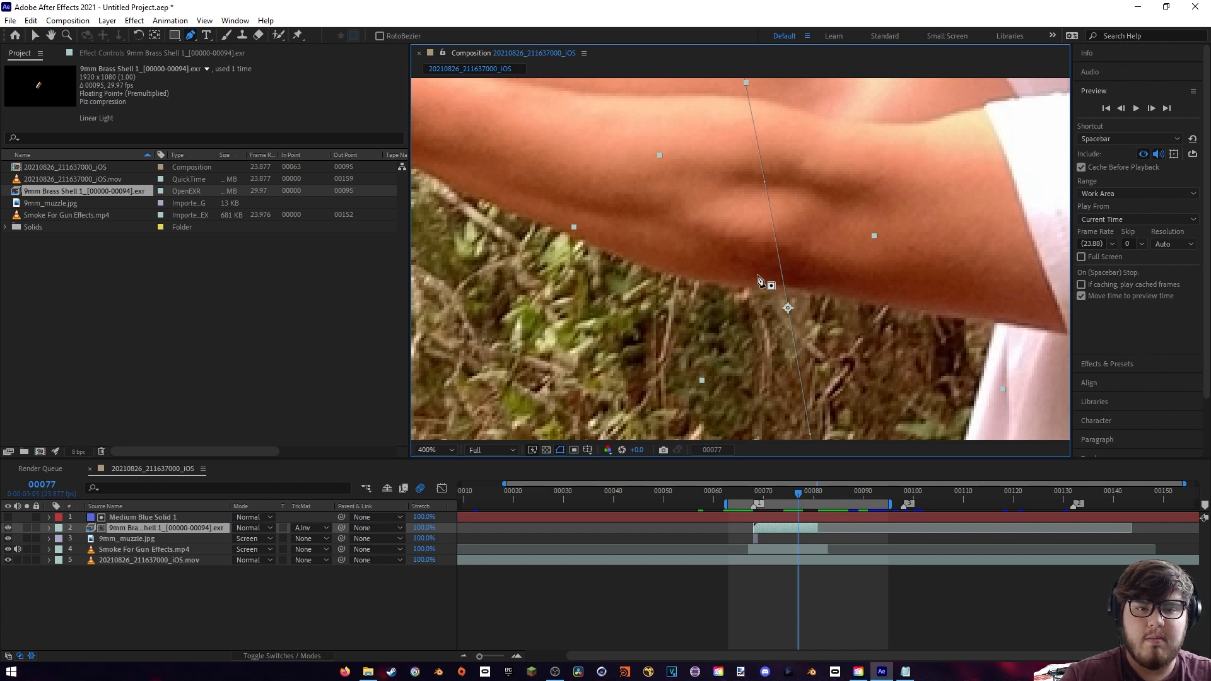
drag(725, 209, 734, 222)
click(175, 518)
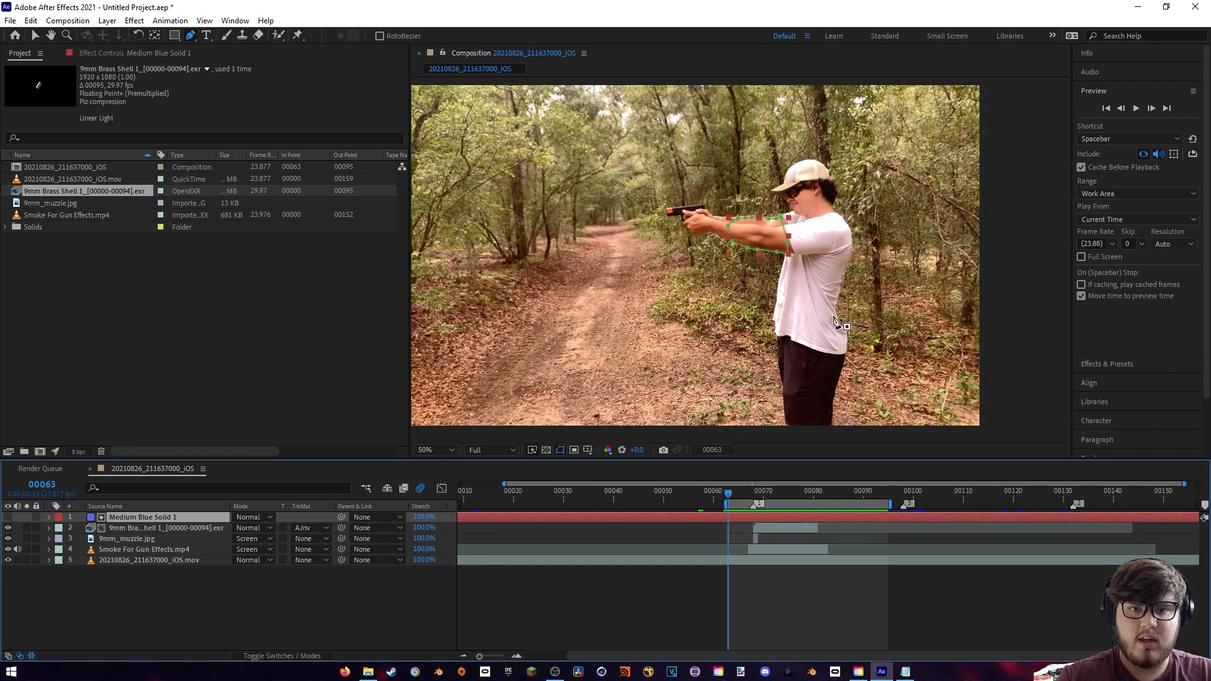
key(space)
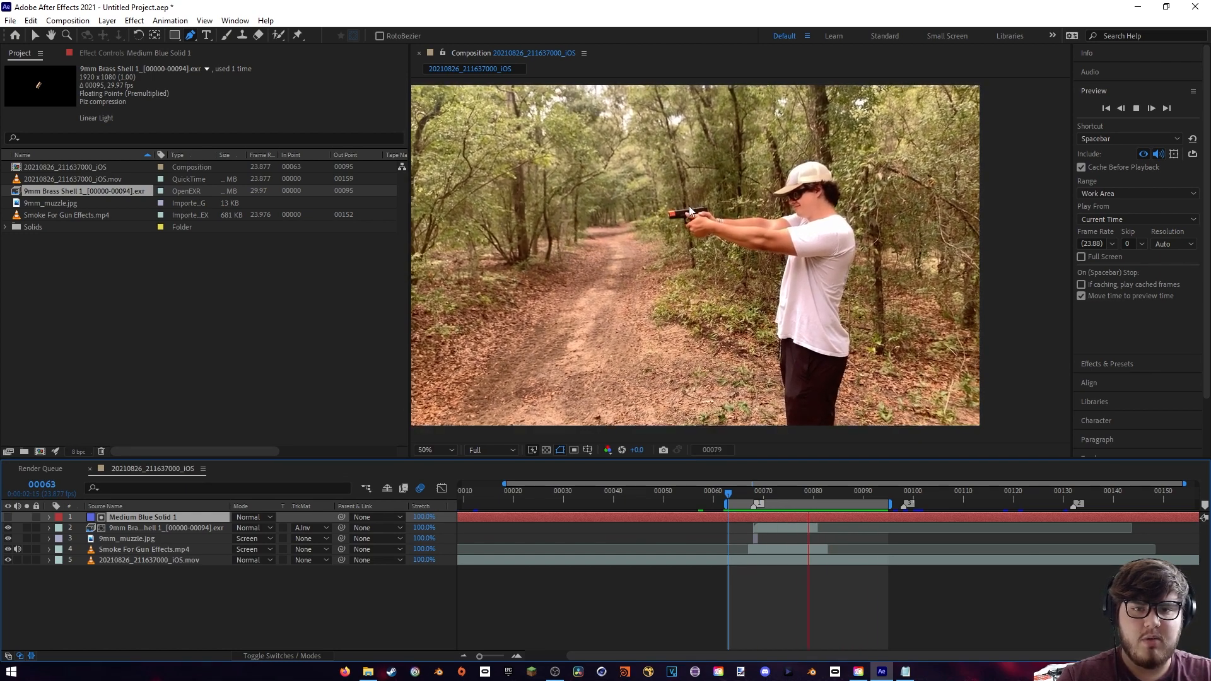
key(space)
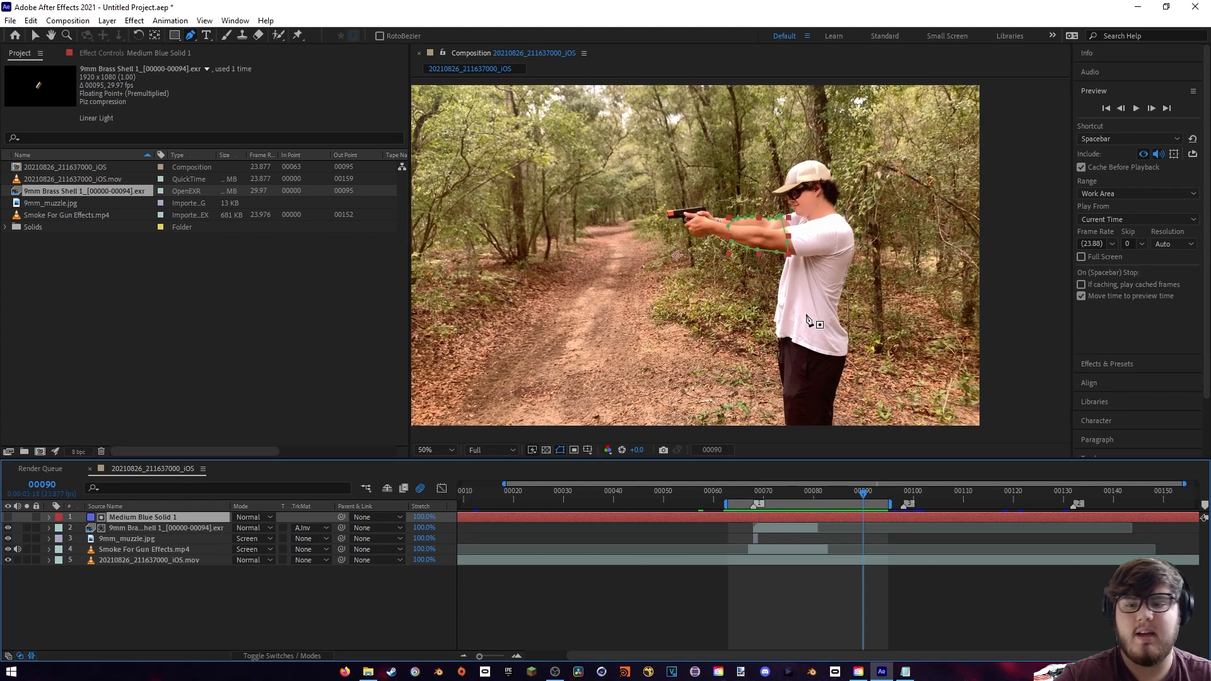
- Duplicate the 20210826_211637000_iOS.mov footage layer and go to the muzzle-flash frame, 68
click(146, 560)
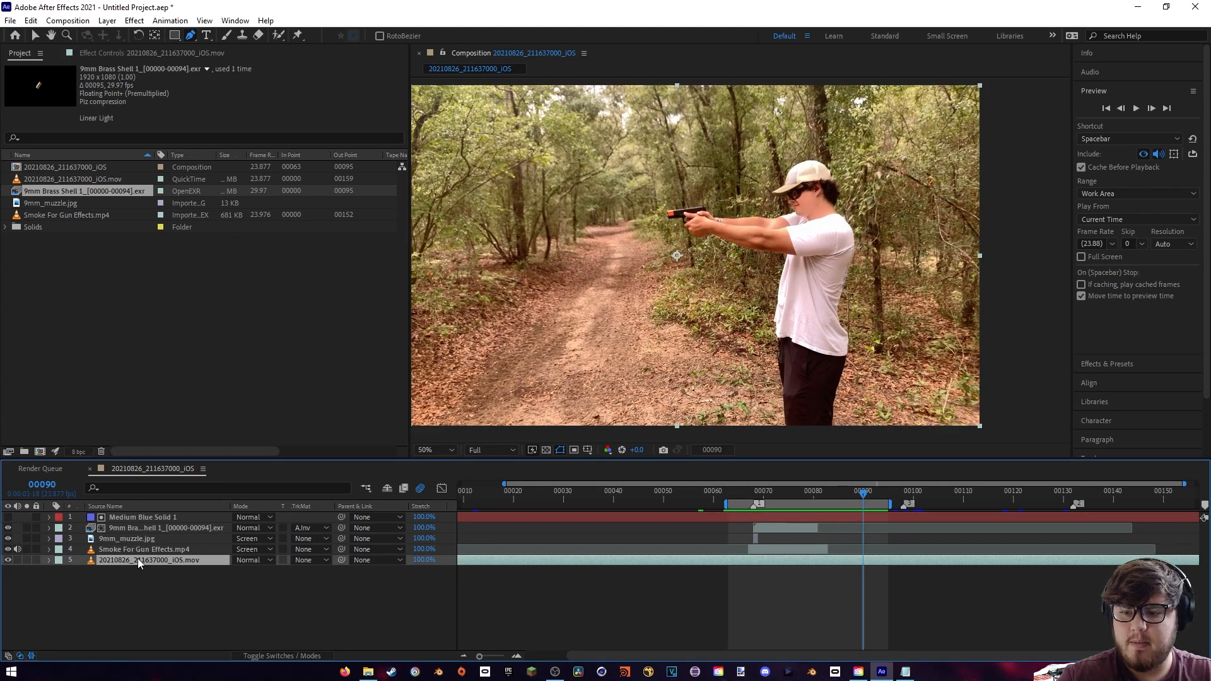
key(ctrl+d)
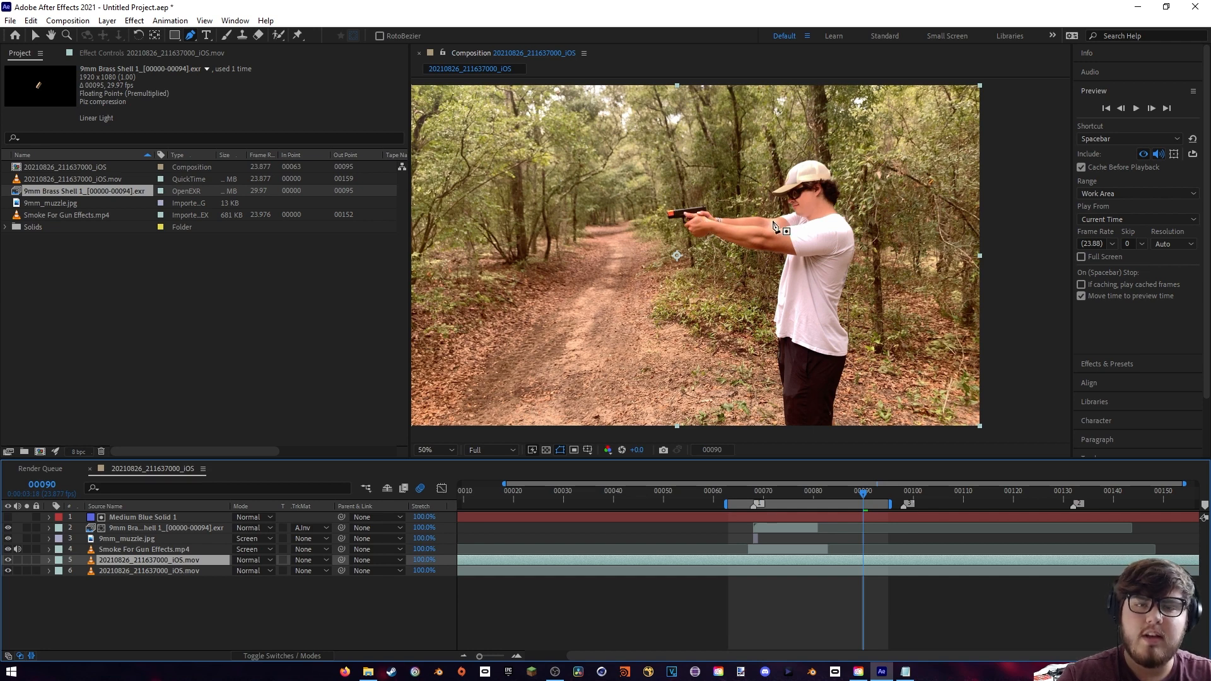
drag(803, 484, 769, 495)
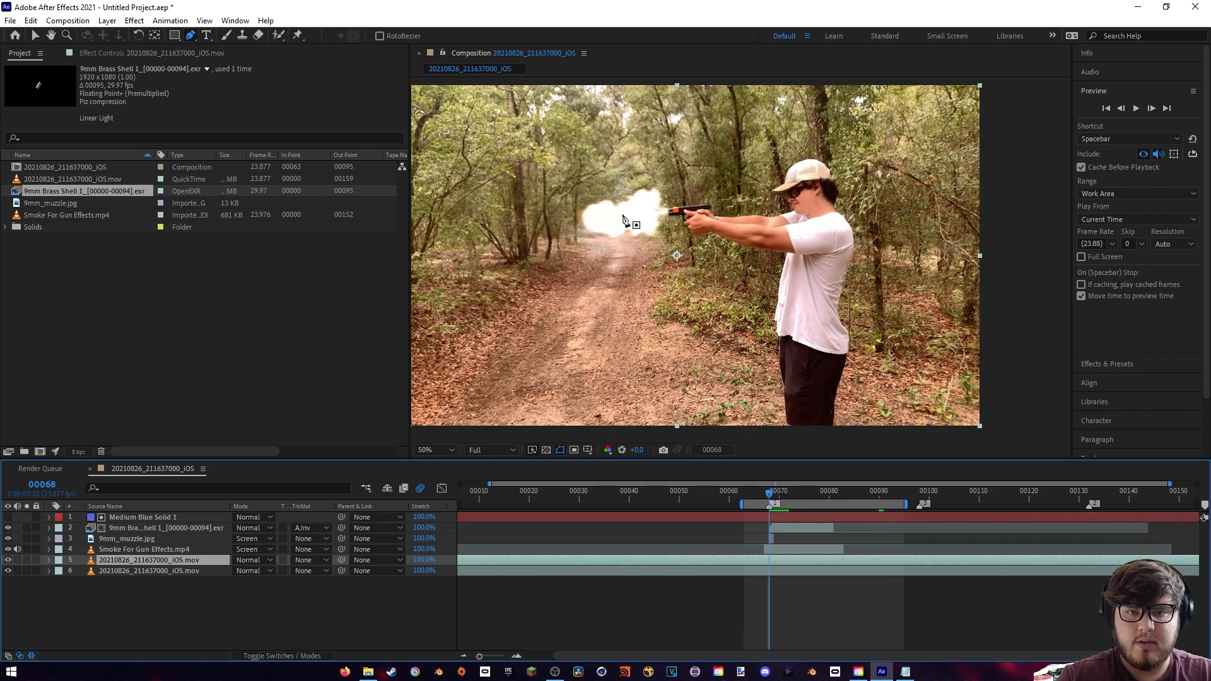
- Draw a closed Pen mask on the duplicate around the front of the pistol and the gripping hand
scroll(722, 251, up, 4)
key(h)
drag(678, 227, 772, 292)
key(g)
click(683, 152)
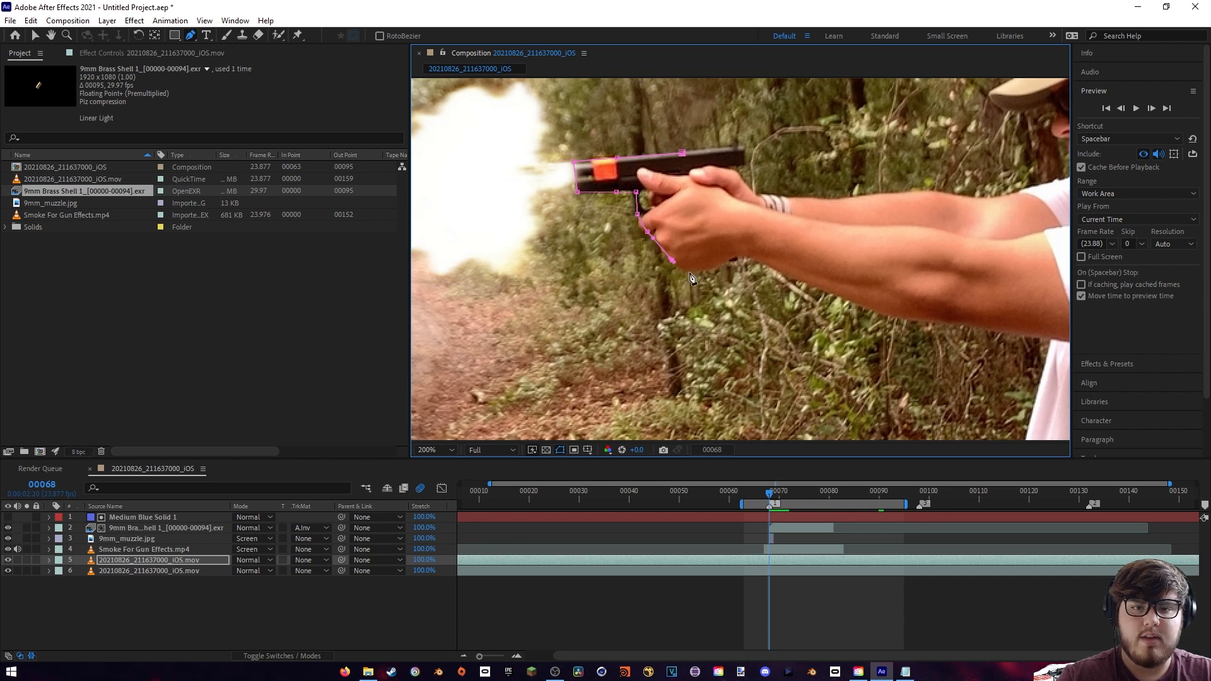
click(684, 272)
click(694, 272)
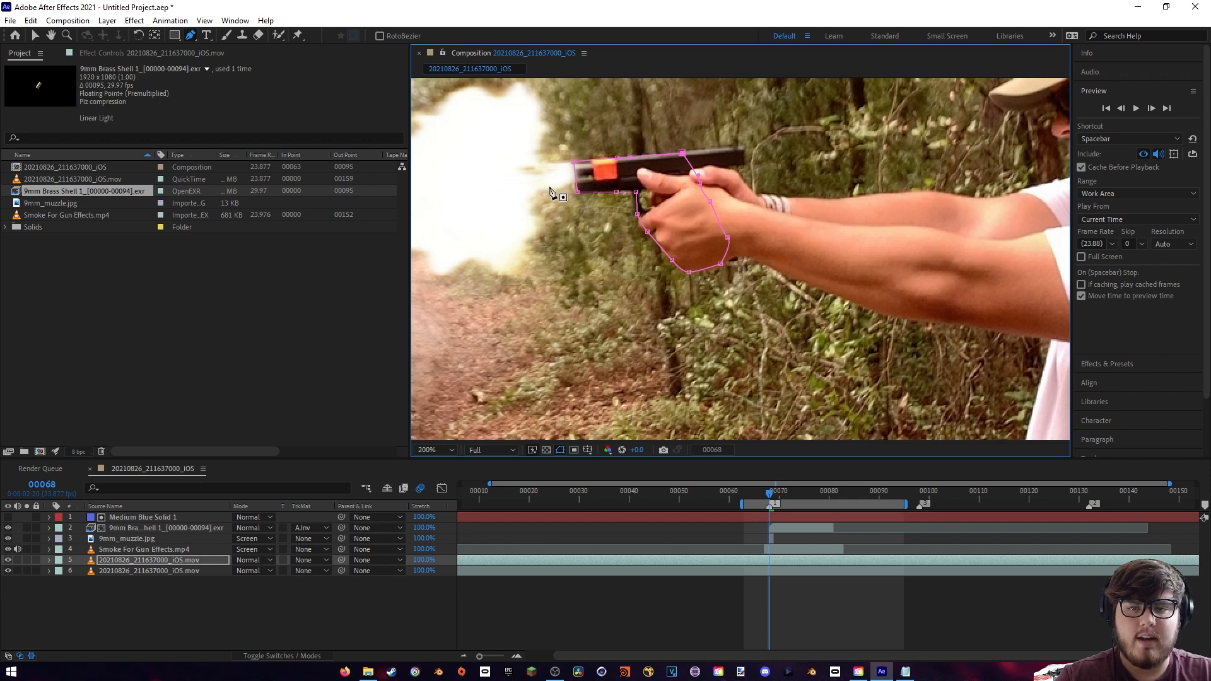
- Draw a second Pen mask over the front of the cap and face, following the brim and facial profile
drag(749, 220, 524, 216)
drag(793, 165, 722, 290)
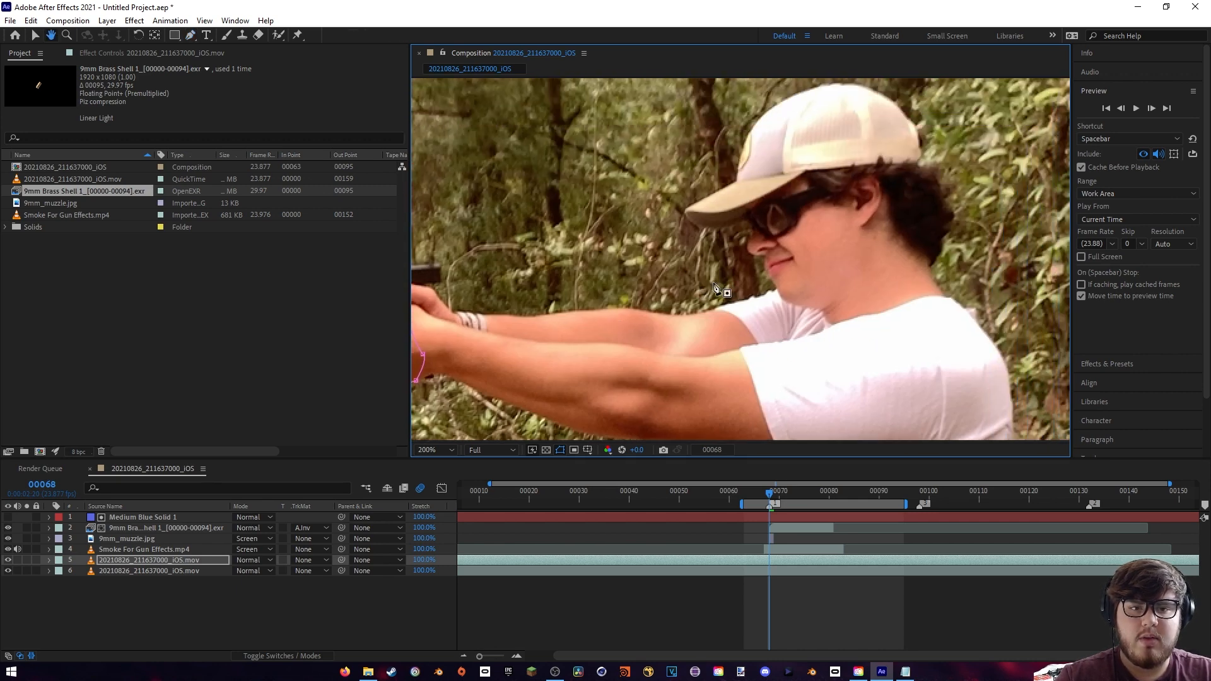
click(787, 99)
click(750, 135)
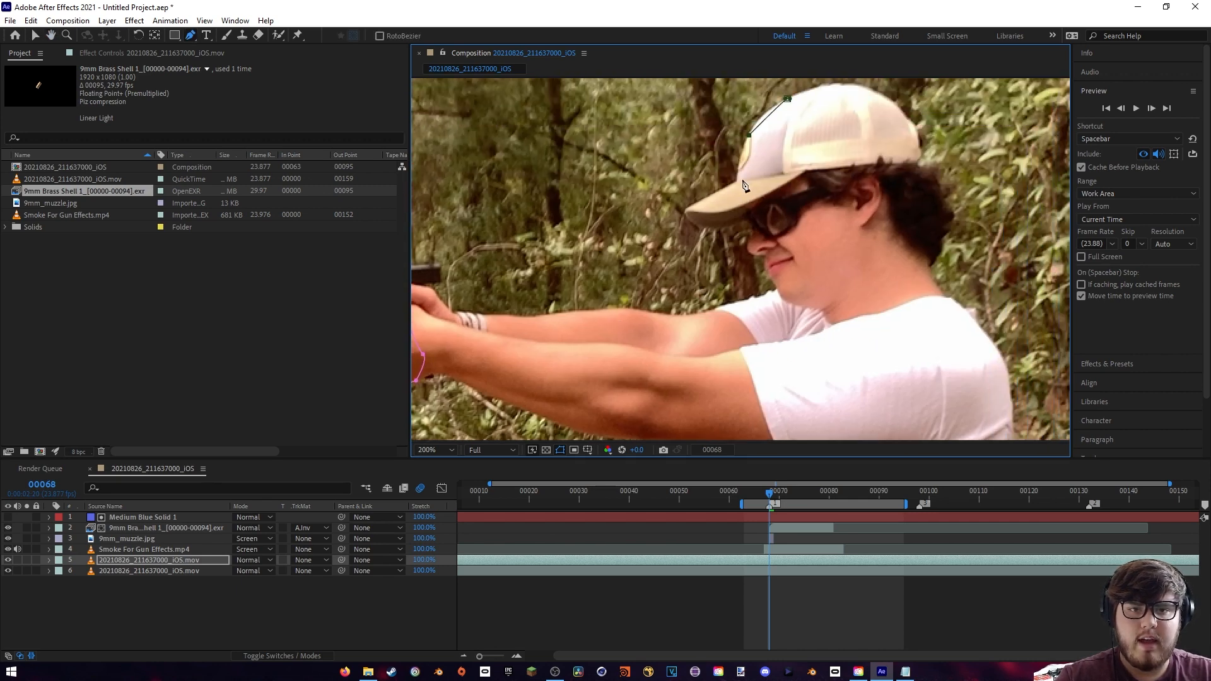
click(738, 180)
click(687, 211)
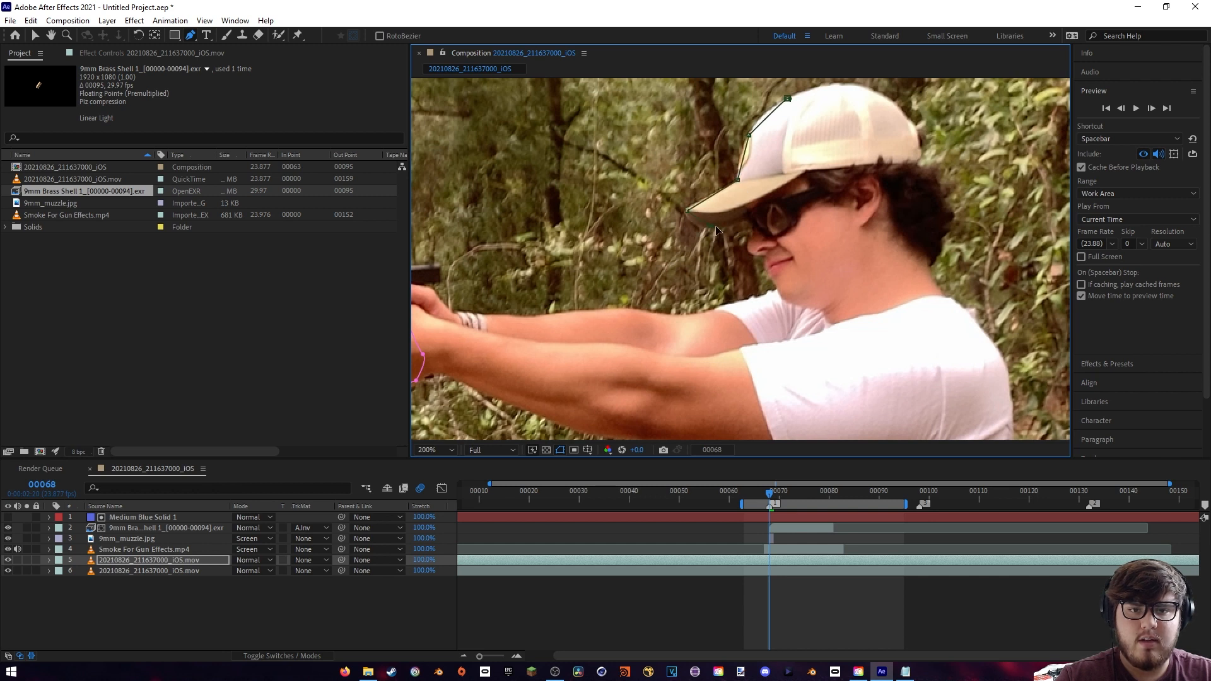
drag(746, 217, 760, 231)
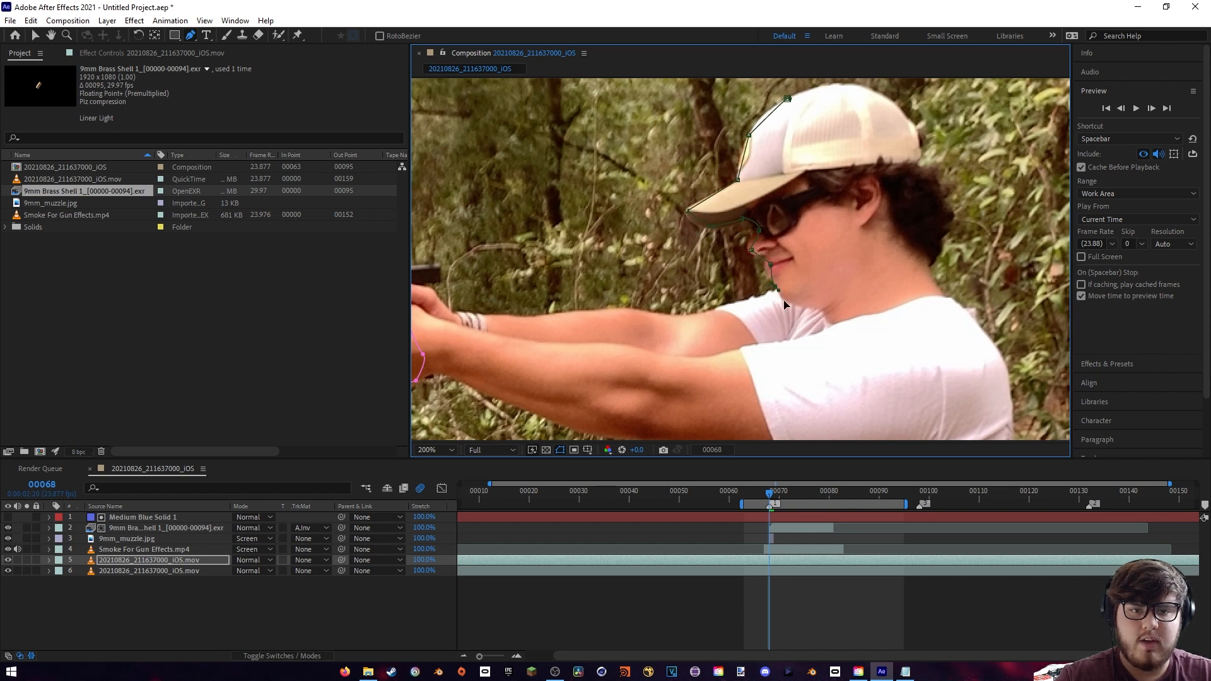
click(819, 308)
click(826, 284)
click(830, 213)
click(822, 140)
click(810, 99)
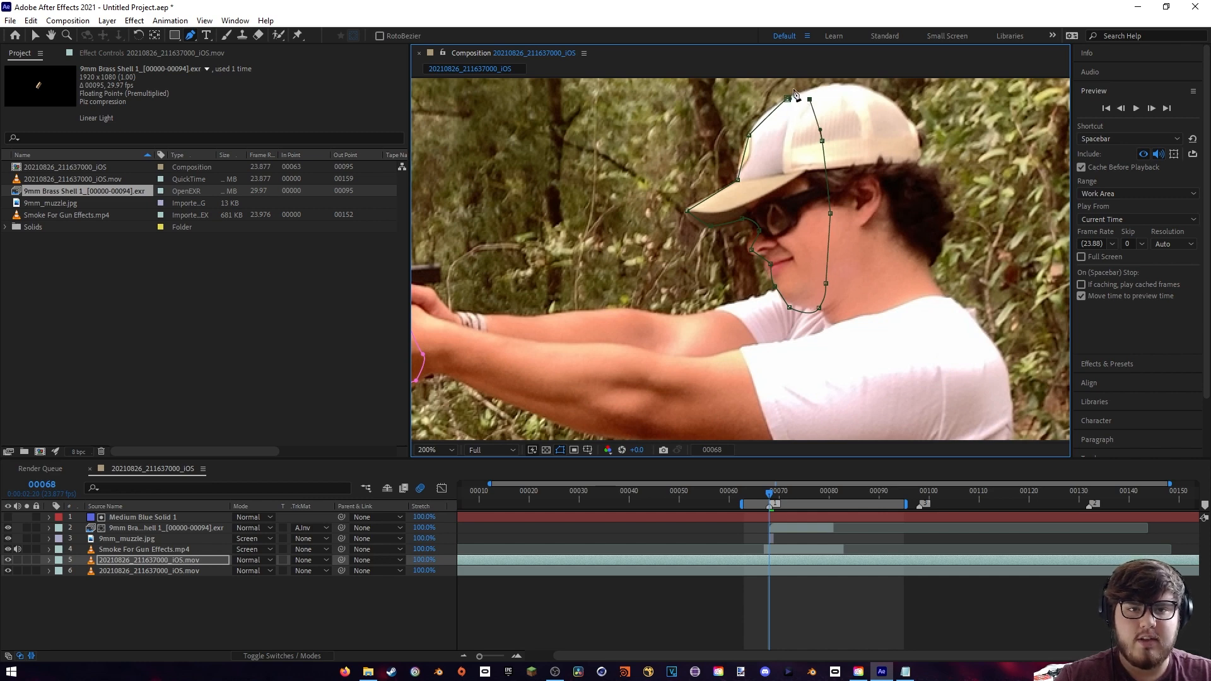
- Draw a third Pen mask down the front of the shirt and upper trousers
drag(798, 287, 819, 73)
scroll(764, 216, down, 1)
drag(729, 304, 740, 181)
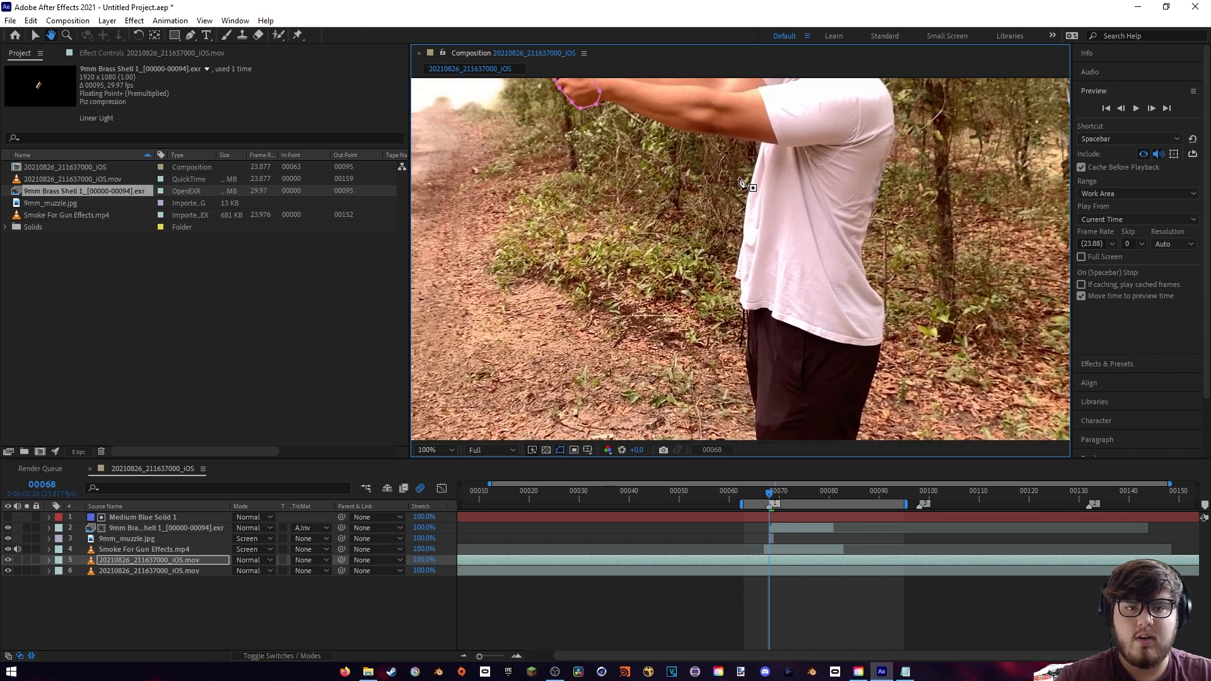
scroll(741, 182, down, 1)
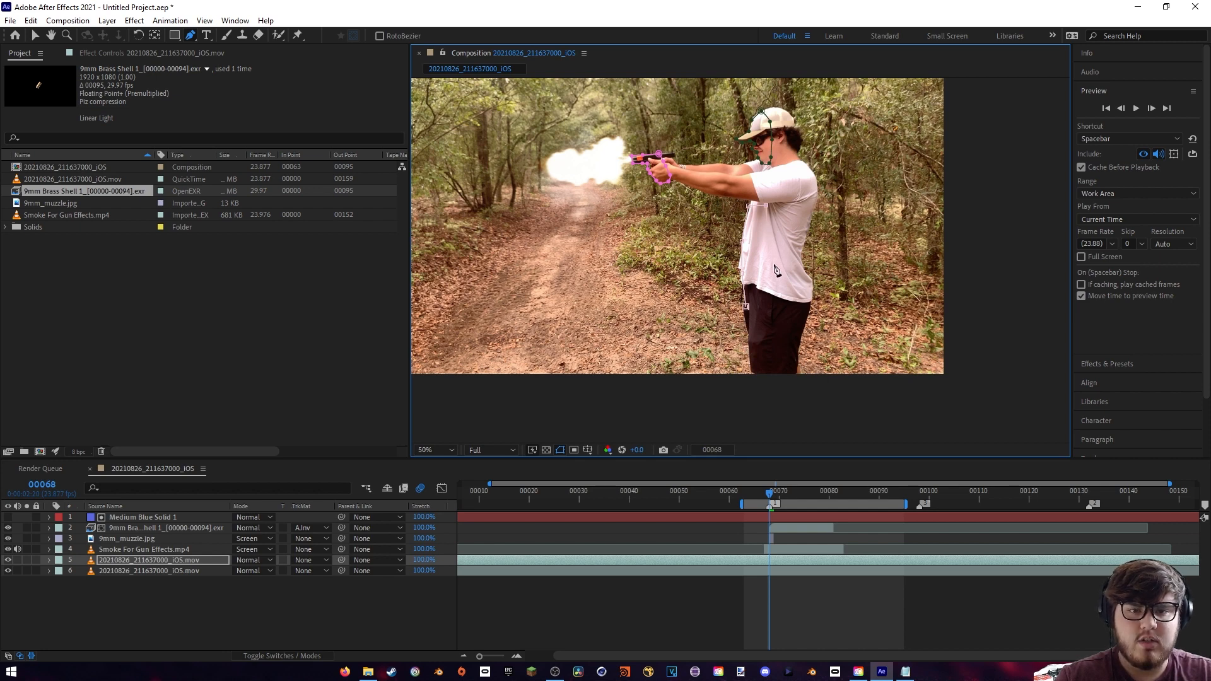
click(763, 313)
click(758, 356)
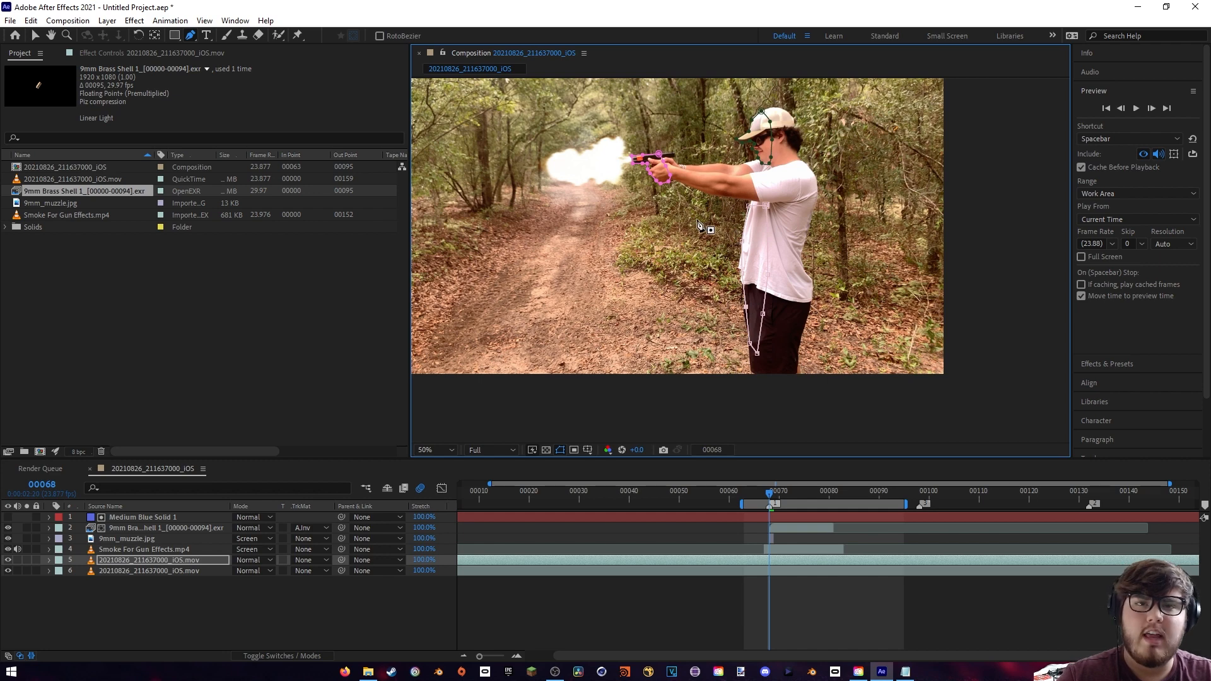
- Draw a fourth, large closed Pen mask around the muzzle flash, pistol and surrounding foliage
key(space)
drag(700, 224, 742, 294)
scroll(742, 293, up, 1)
key(space)
drag(621, 216, 763, 290)
drag(780, 191, 719, 178)
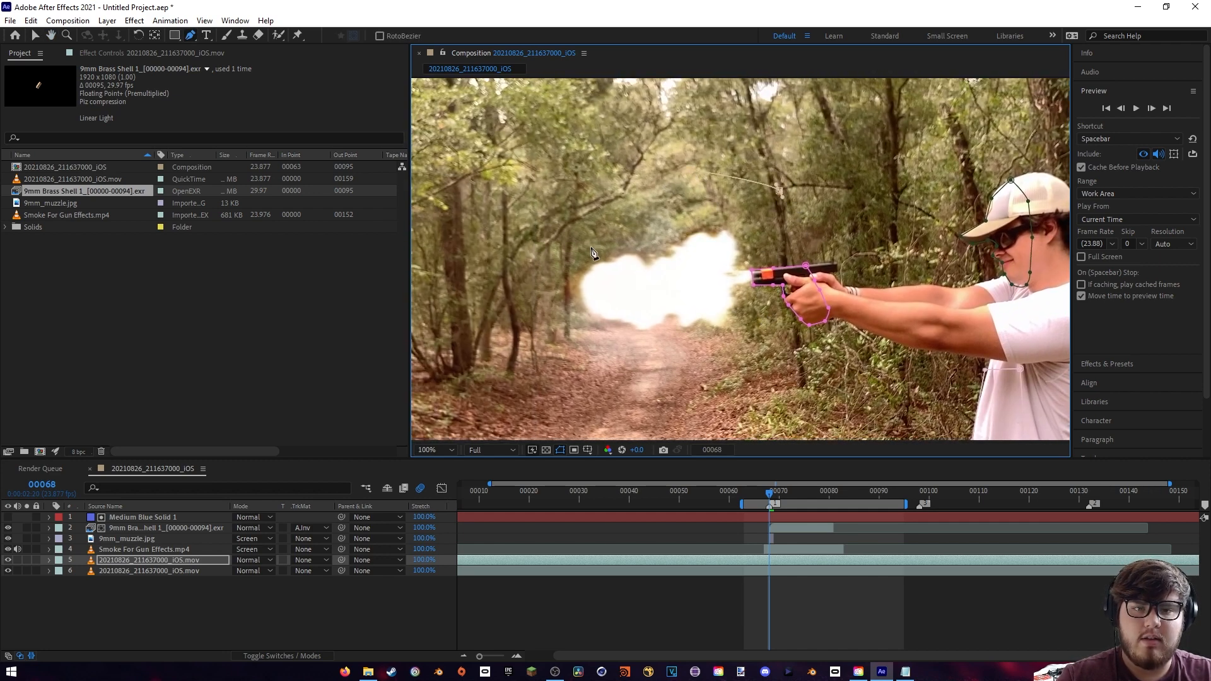
click(596, 285)
drag(642, 379, 647, 383)
drag(774, 392, 781, 391)
drag(837, 379, 862, 342)
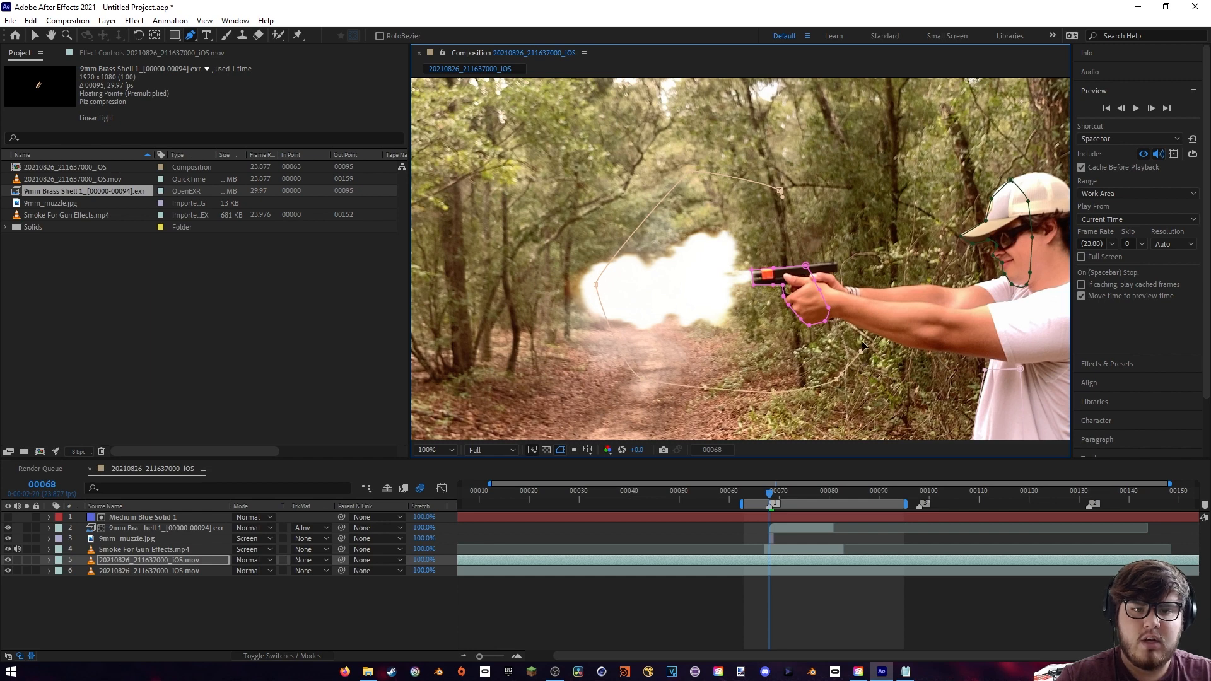
click(855, 235)
click(780, 190)
- Set the masked duplicate footage layer's blending mode to Add
key(space)
drag(704, 287, 772, 192)
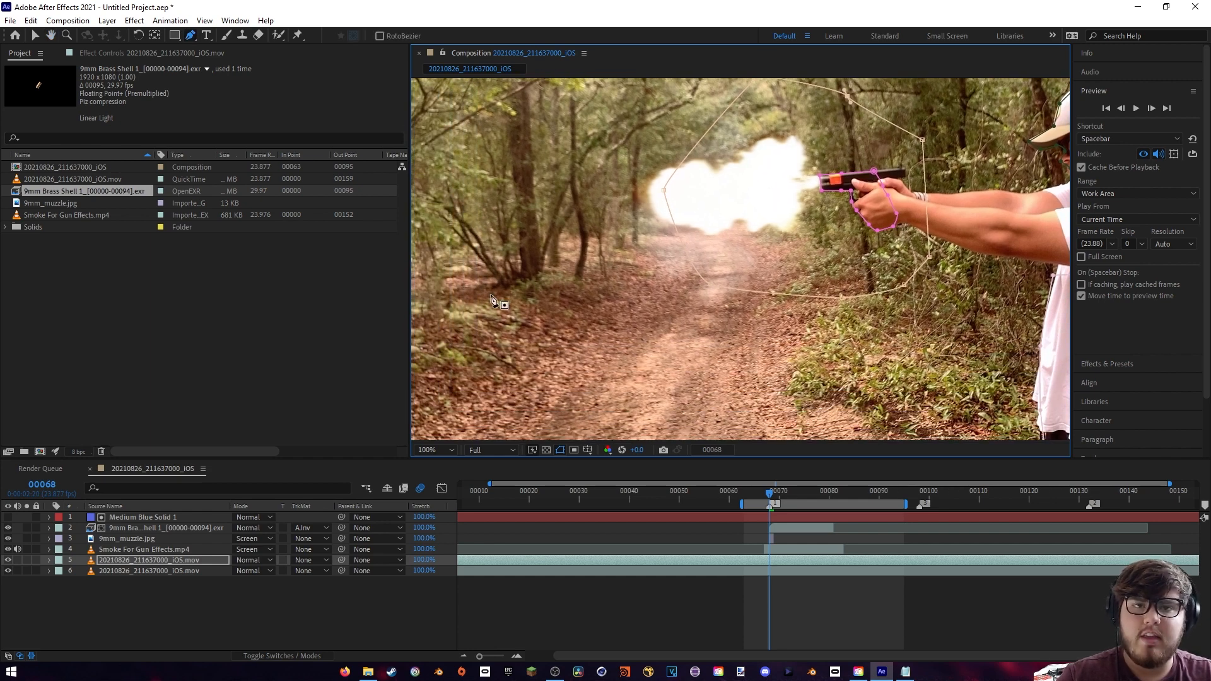
scroll(541, 221, down, 3)
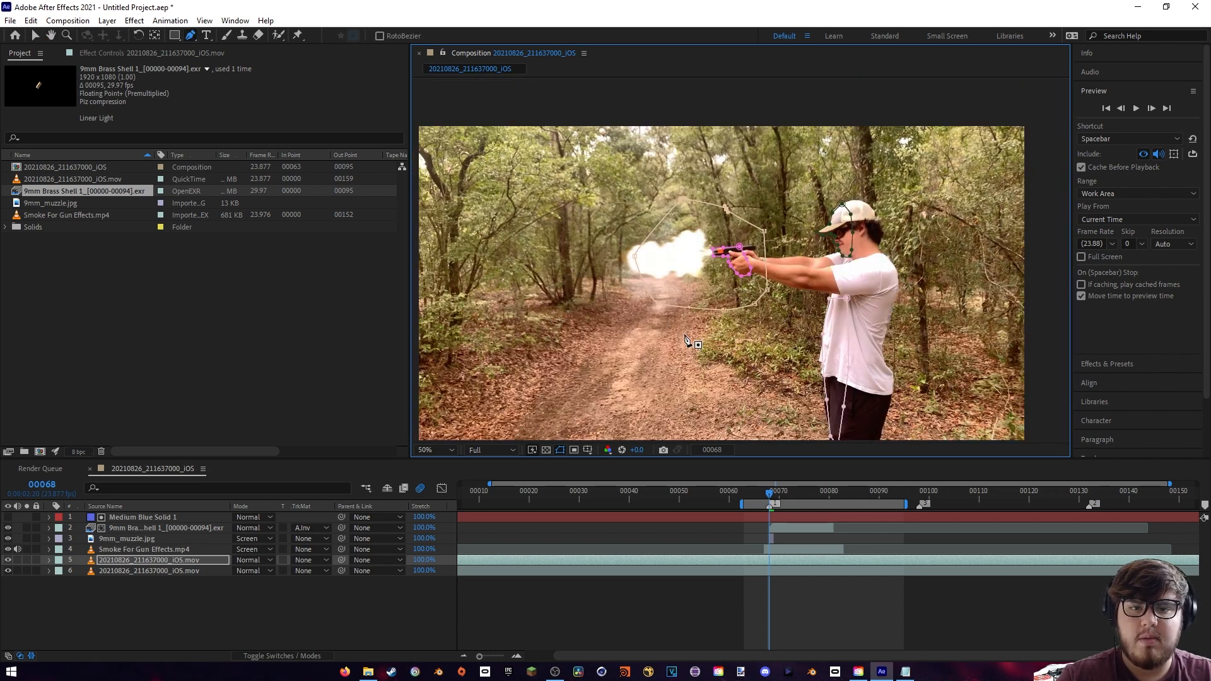
key(space)
drag(692, 361, 667, 337)
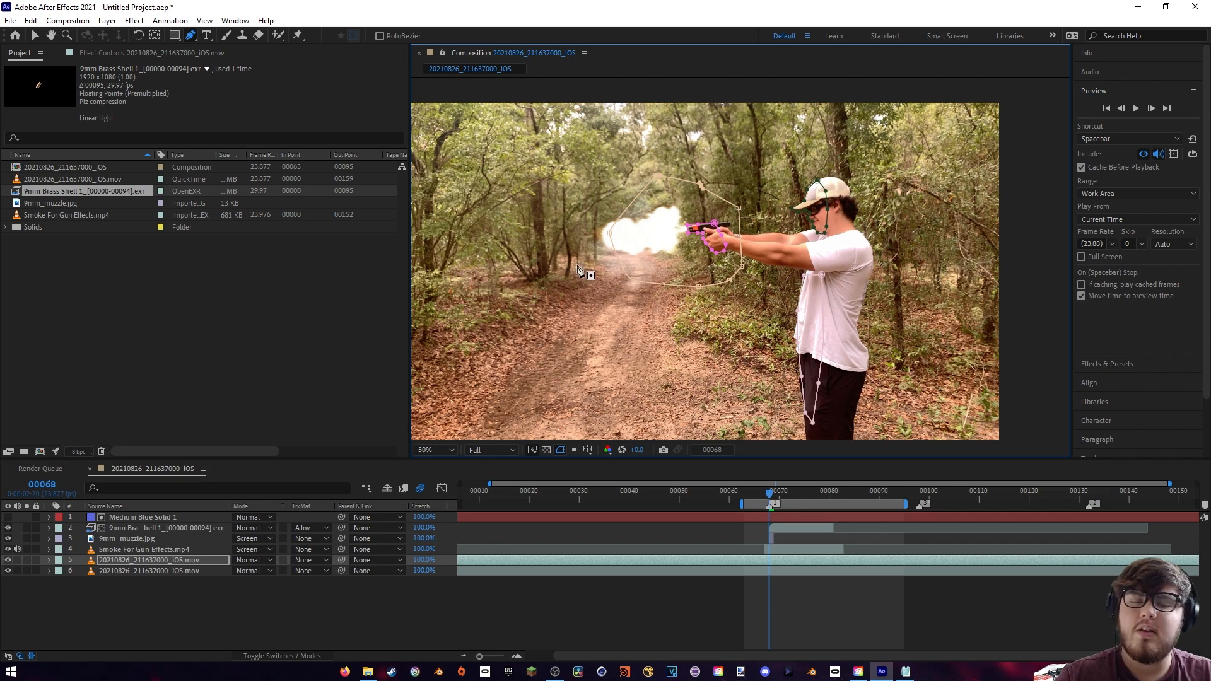
key(space)
drag(615, 285, 591, 299)
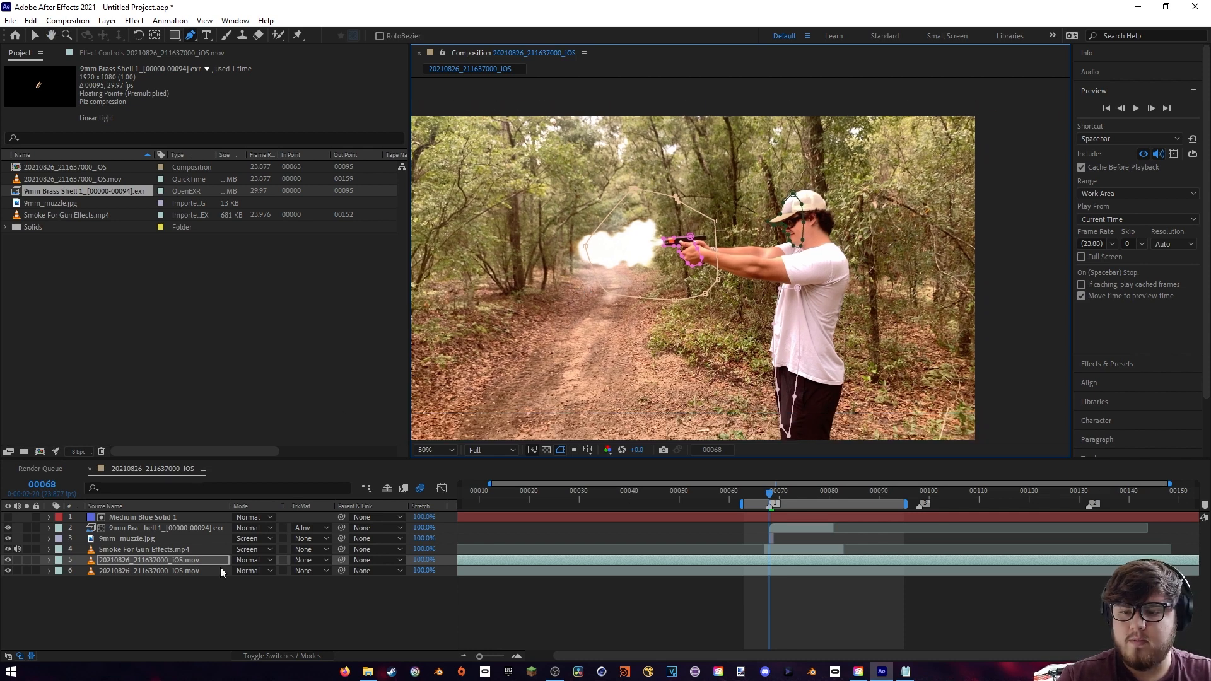
click(259, 562)
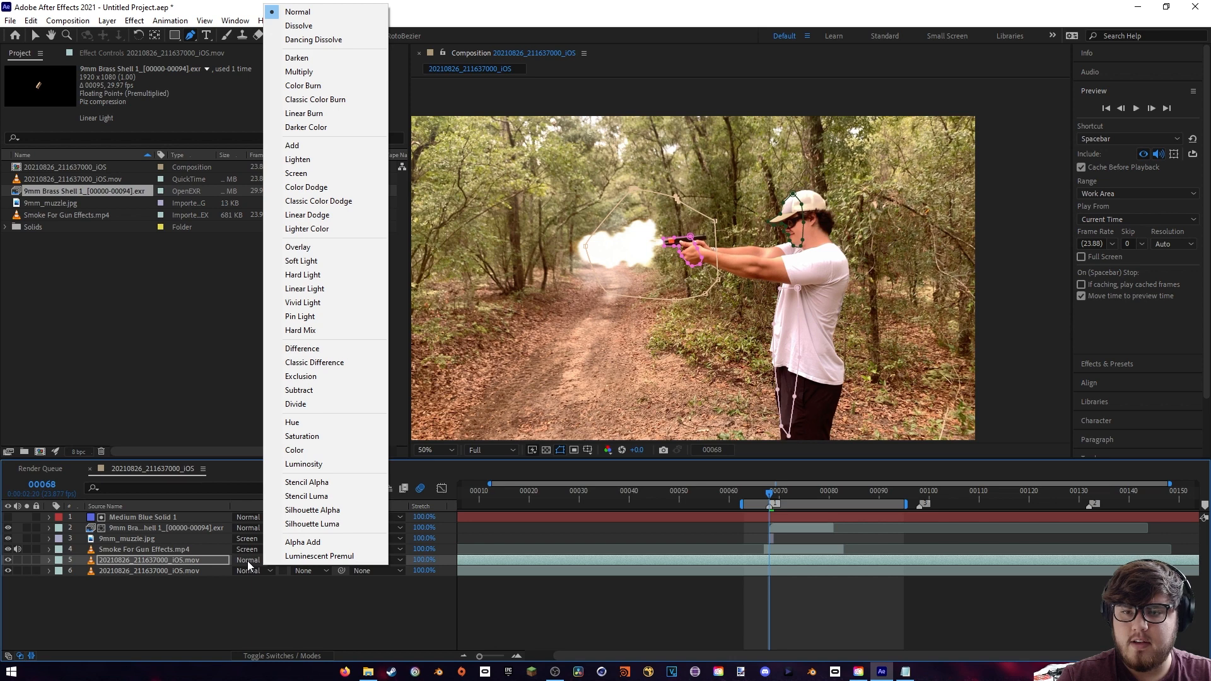
click(307, 146)
- Trim the masked duplicate to start at frame 68 and last about two frames, matching the muzzle flash
scroll(671, 303, up, 1)
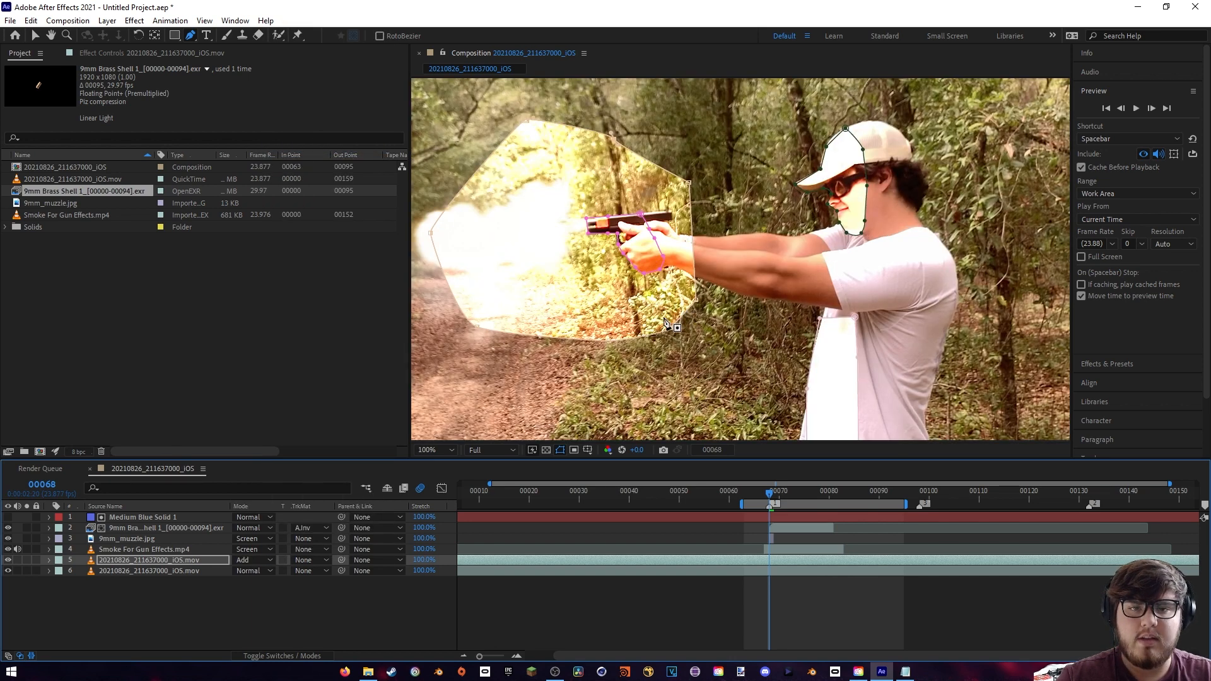
drag(665, 318, 763, 293)
scroll(763, 292, up, 1)
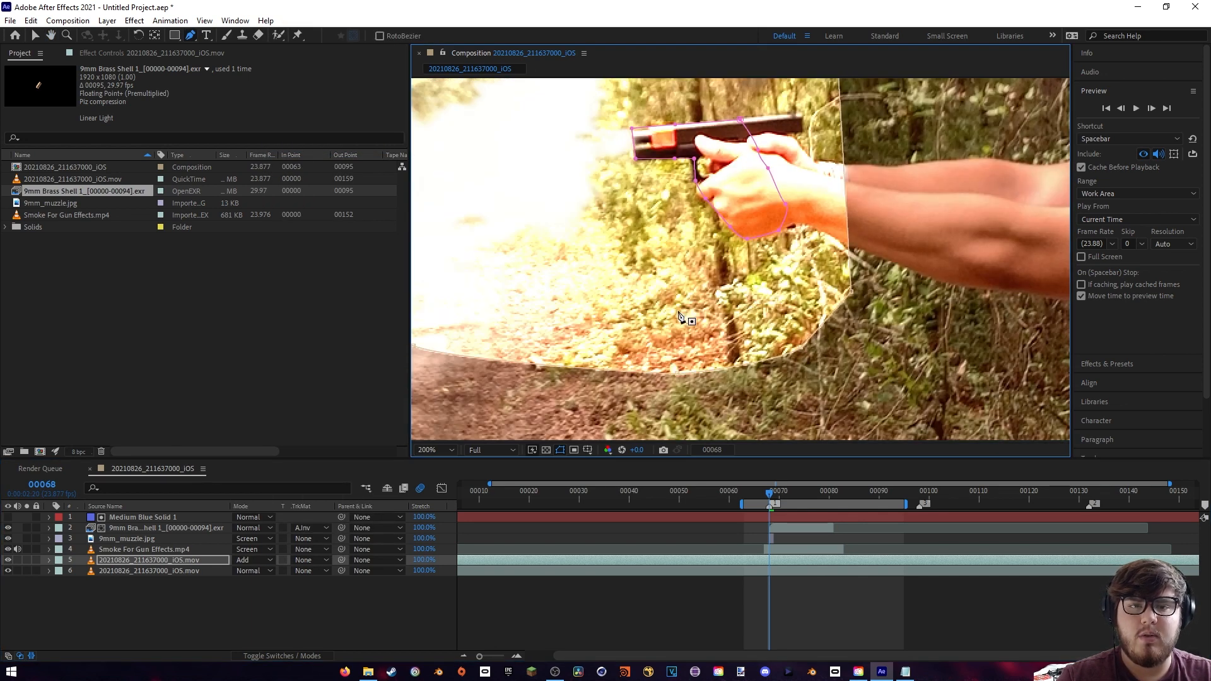
scroll(680, 312, down, 1)
mouse_move(668, 397)
mouse_down()
mouse_move(664, 368)
mouse_move(649, 383)
mouse_up()
key(g)
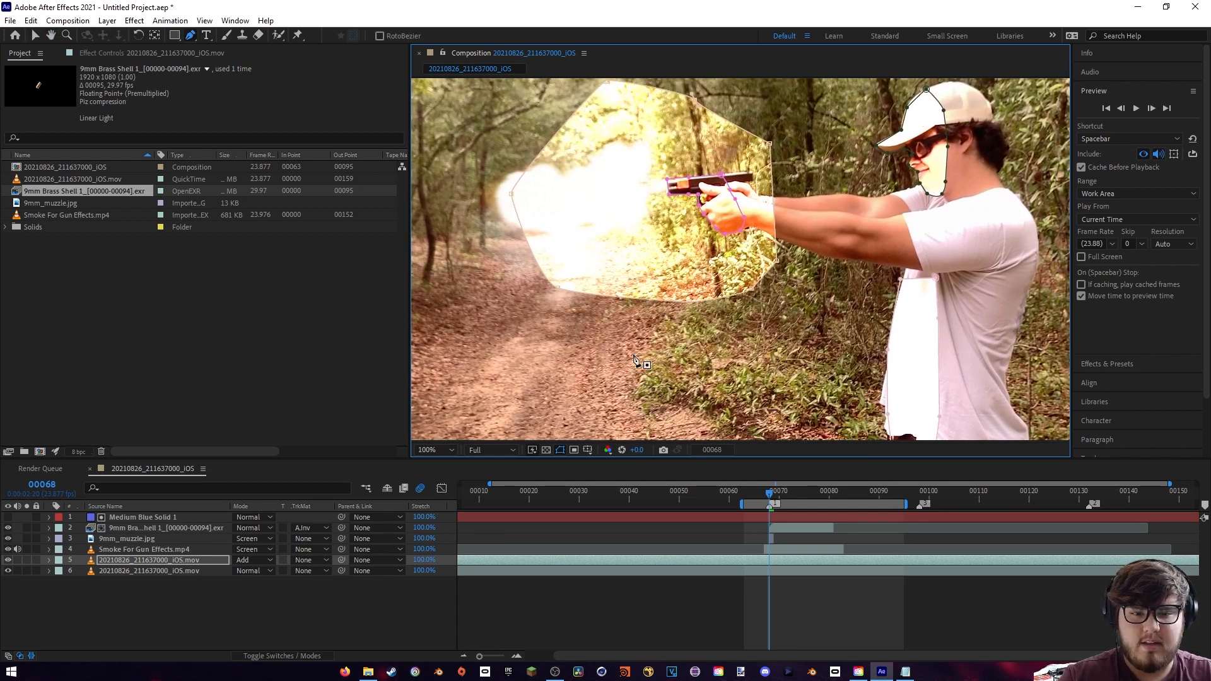
scroll(469, 590, left, 2)
drag(464, 560, 803, 567)
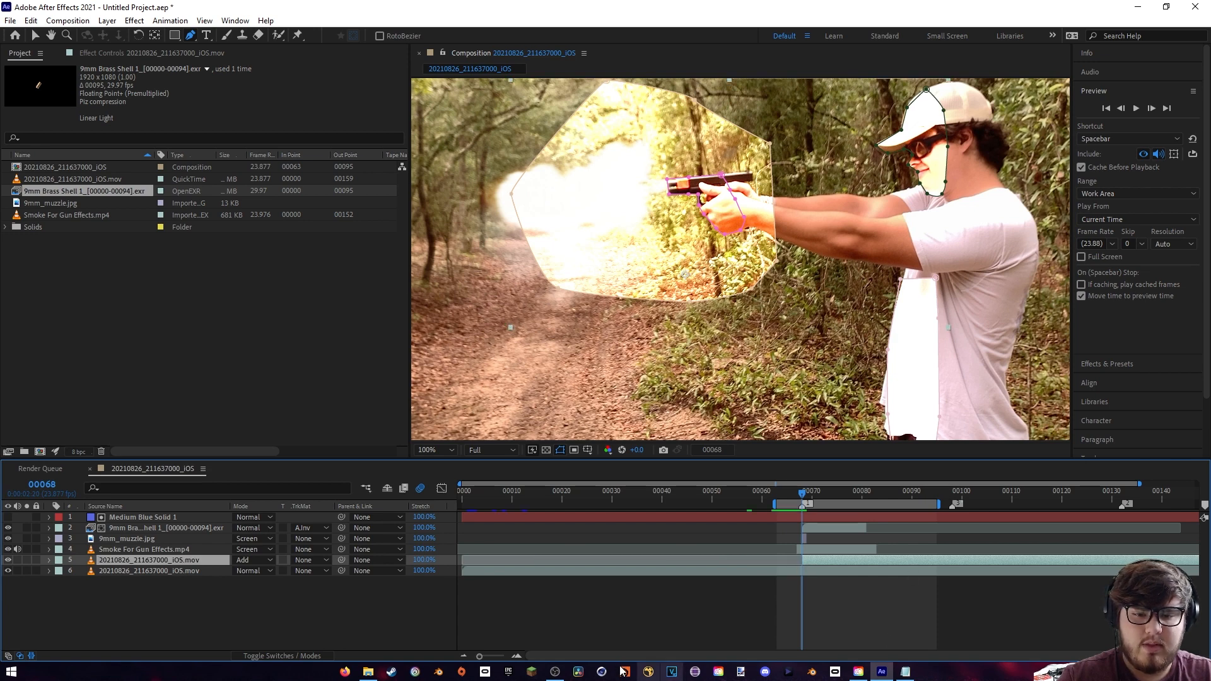
scroll(1172, 504, right, 2)
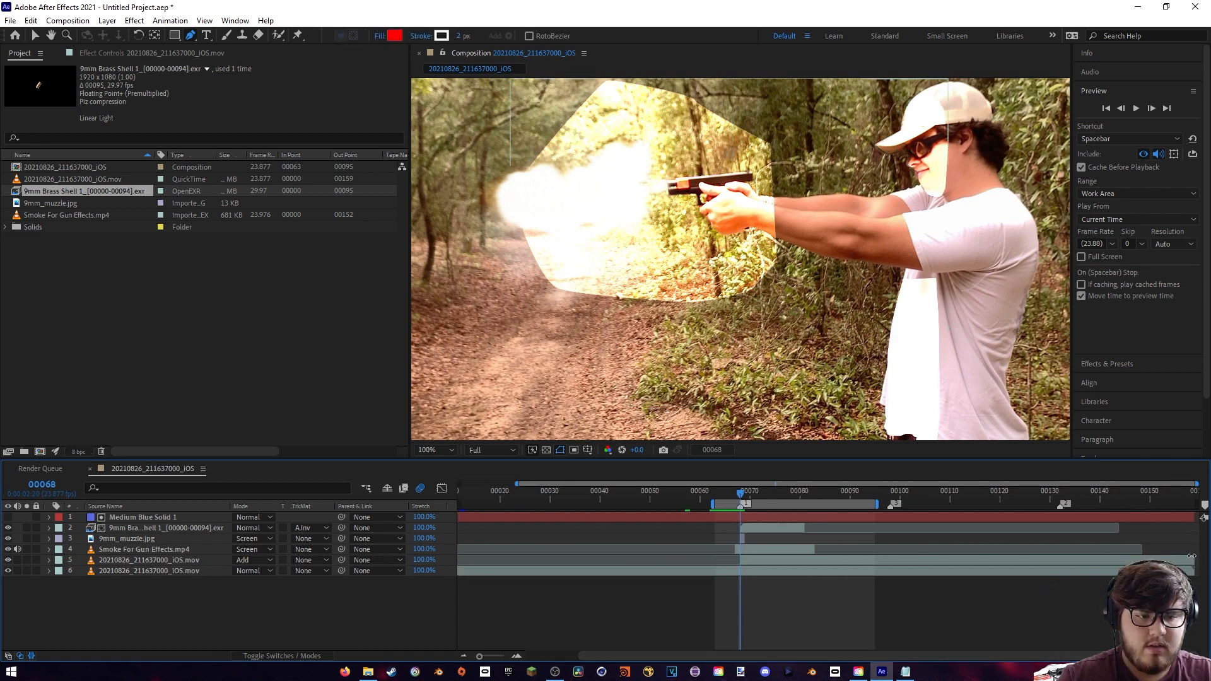
drag(1191, 555, 746, 574)
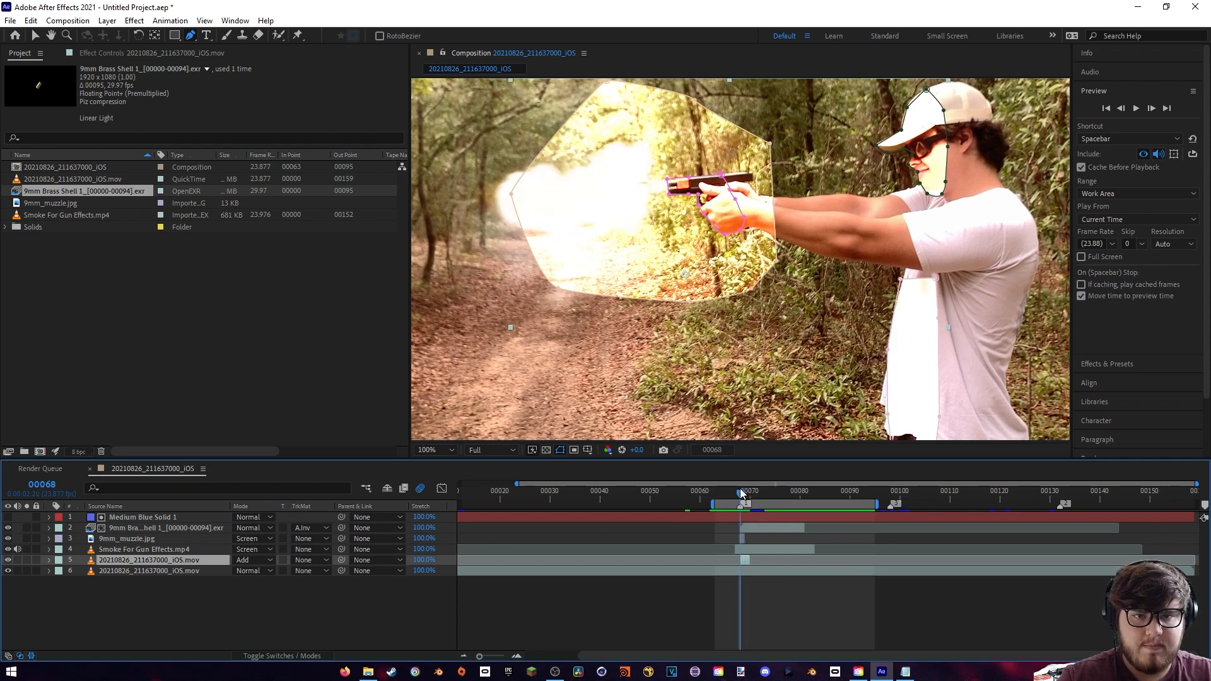
key(period)
key(comma)
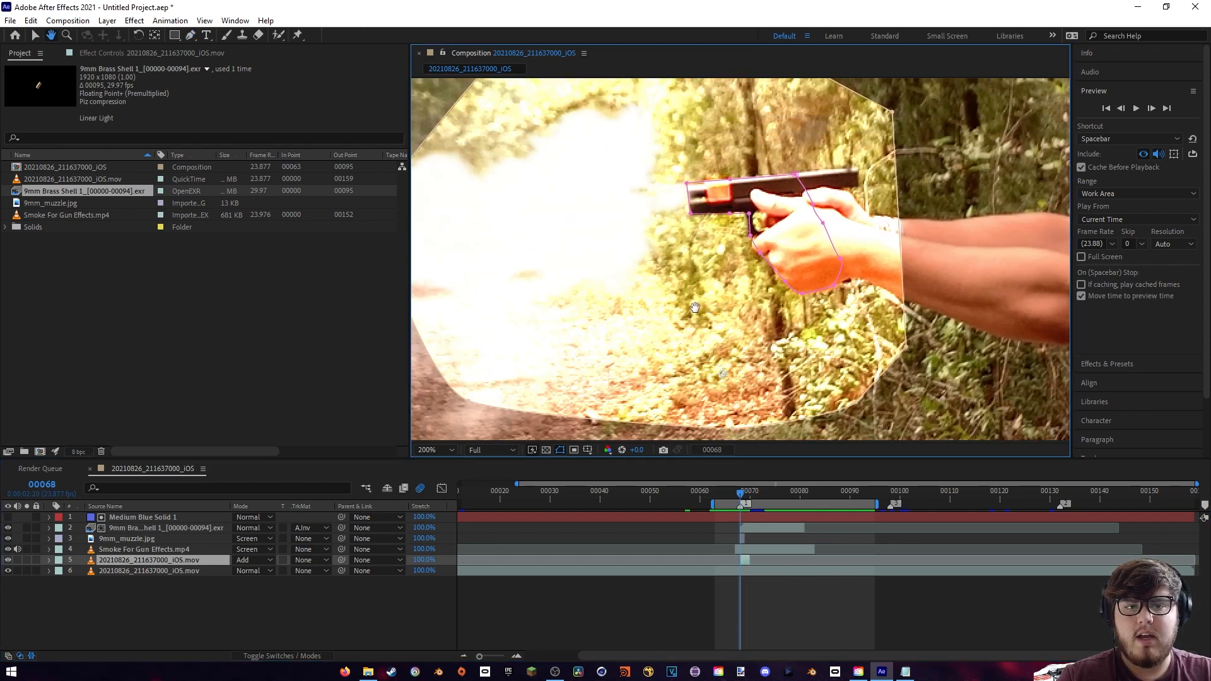
- Expand the duplicate layer's masks and set Mask 4's feather to 148 pixels
click(49, 560)
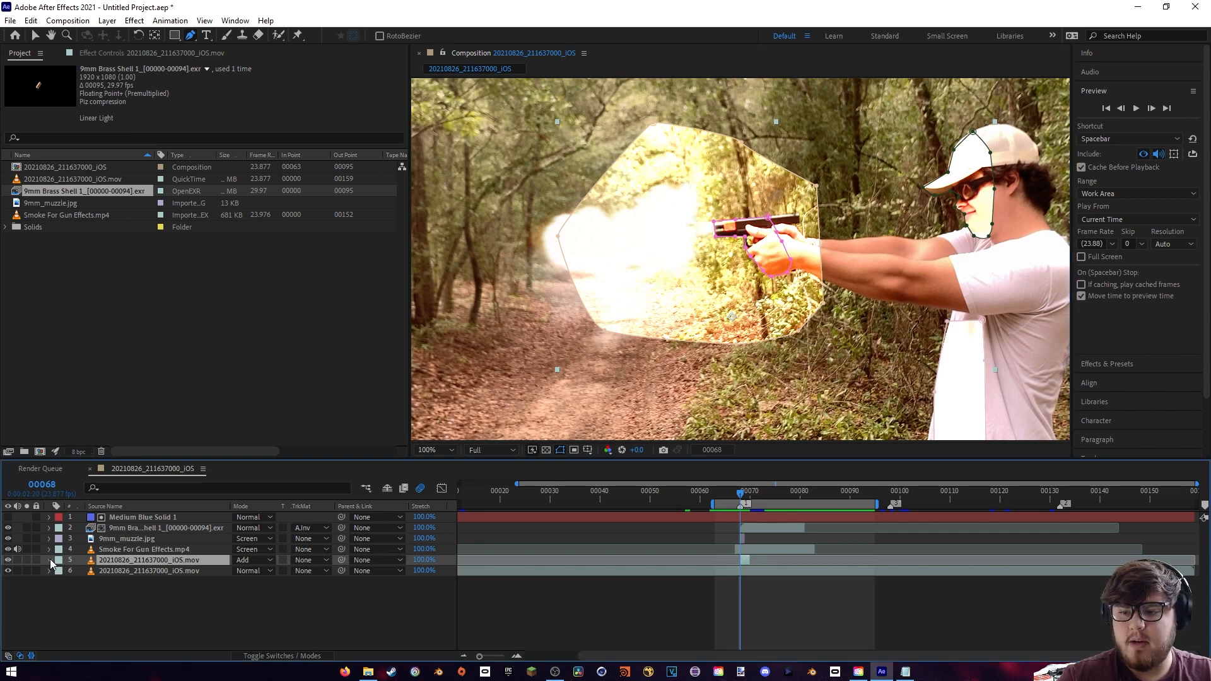
click(61, 571)
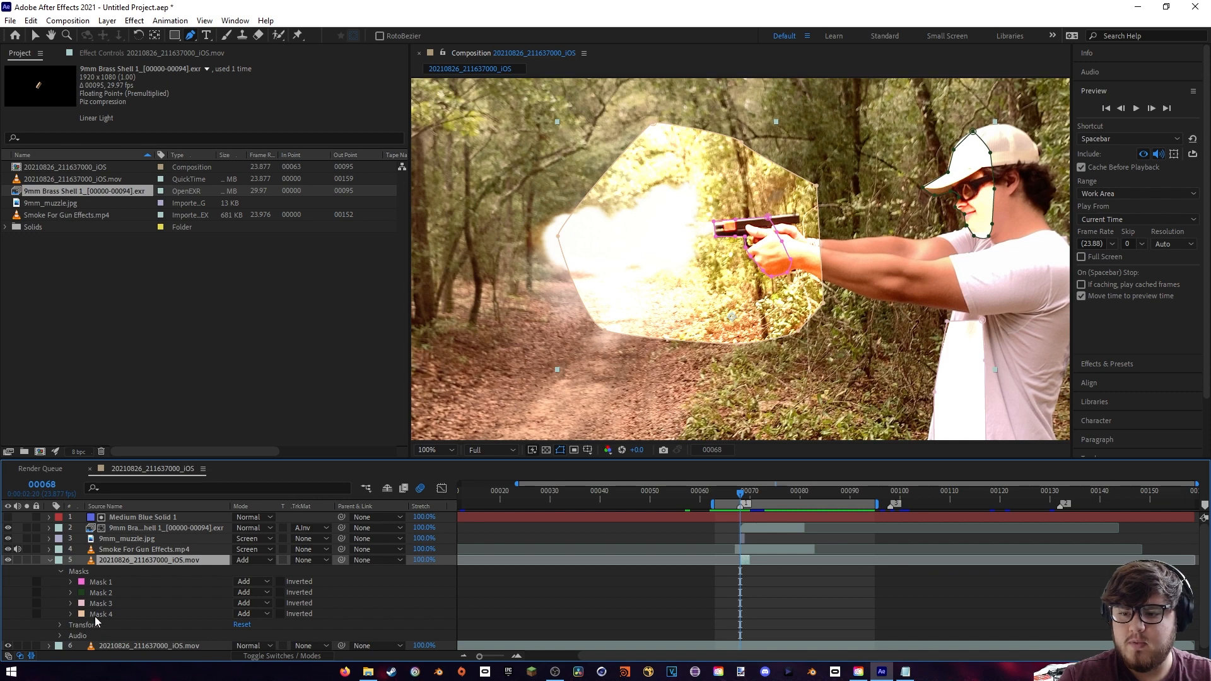
click(144, 618)
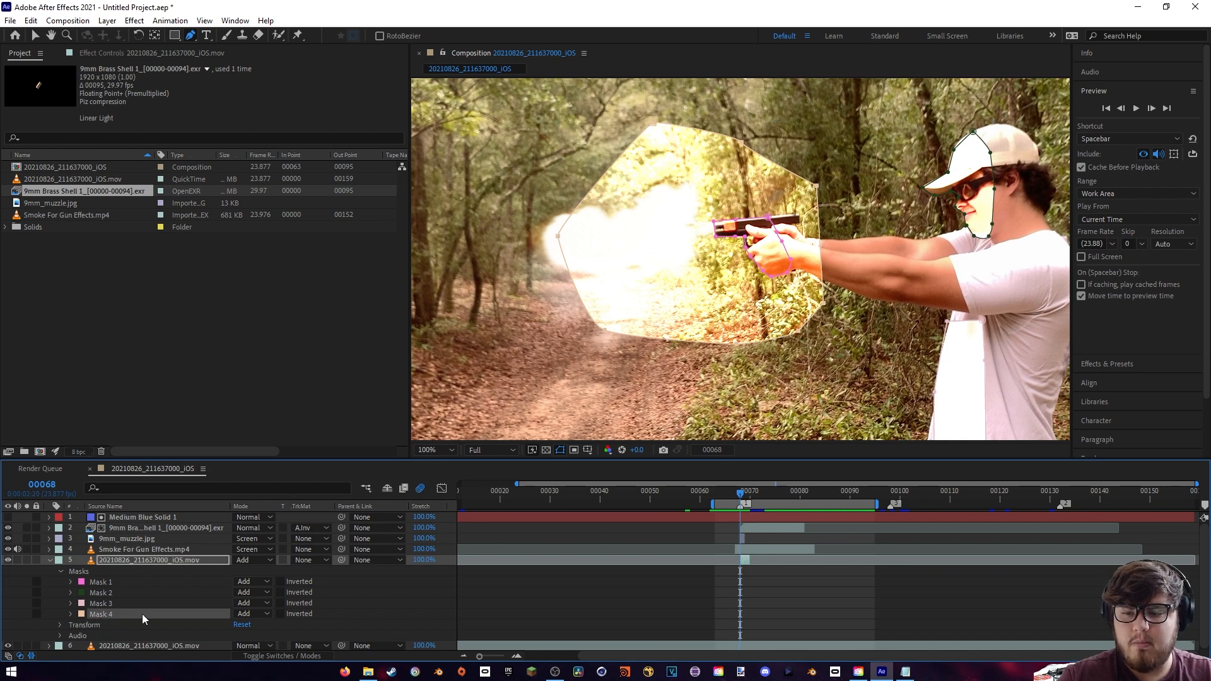
click(70, 615)
drag(253, 627, 339, 609)
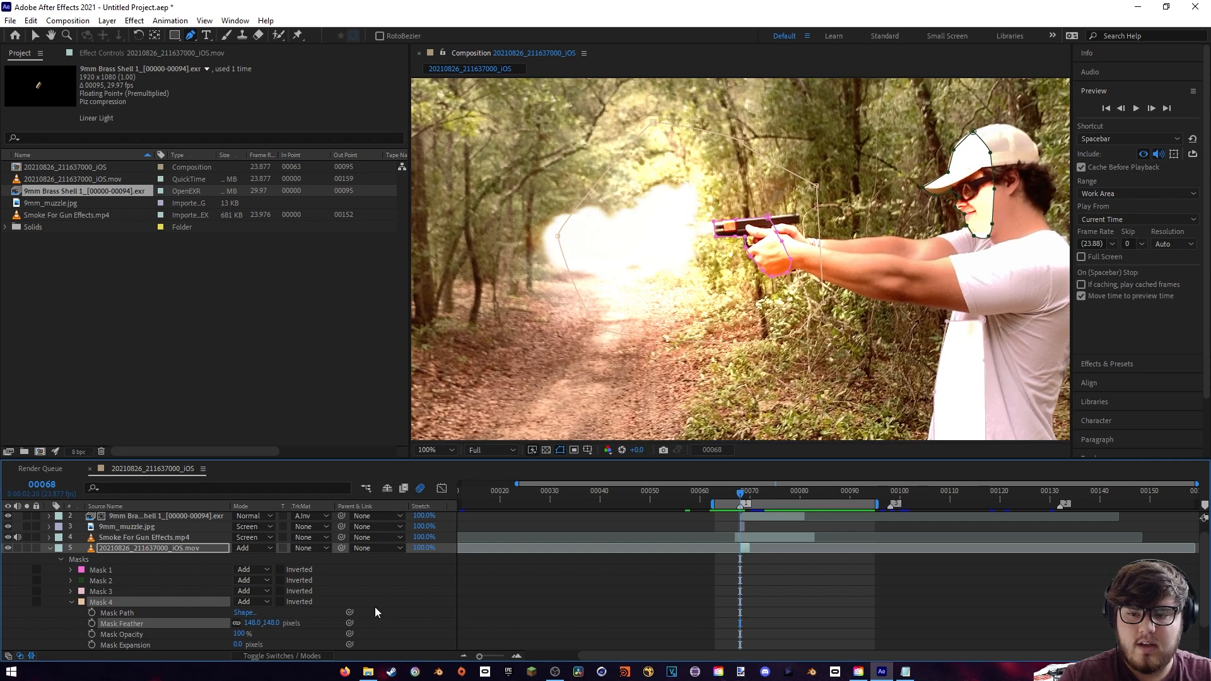
- Lower Mask 4's opacity on the masked duplicate to soften the glow around the muzzle flash
scroll(376, 607, down, 1)
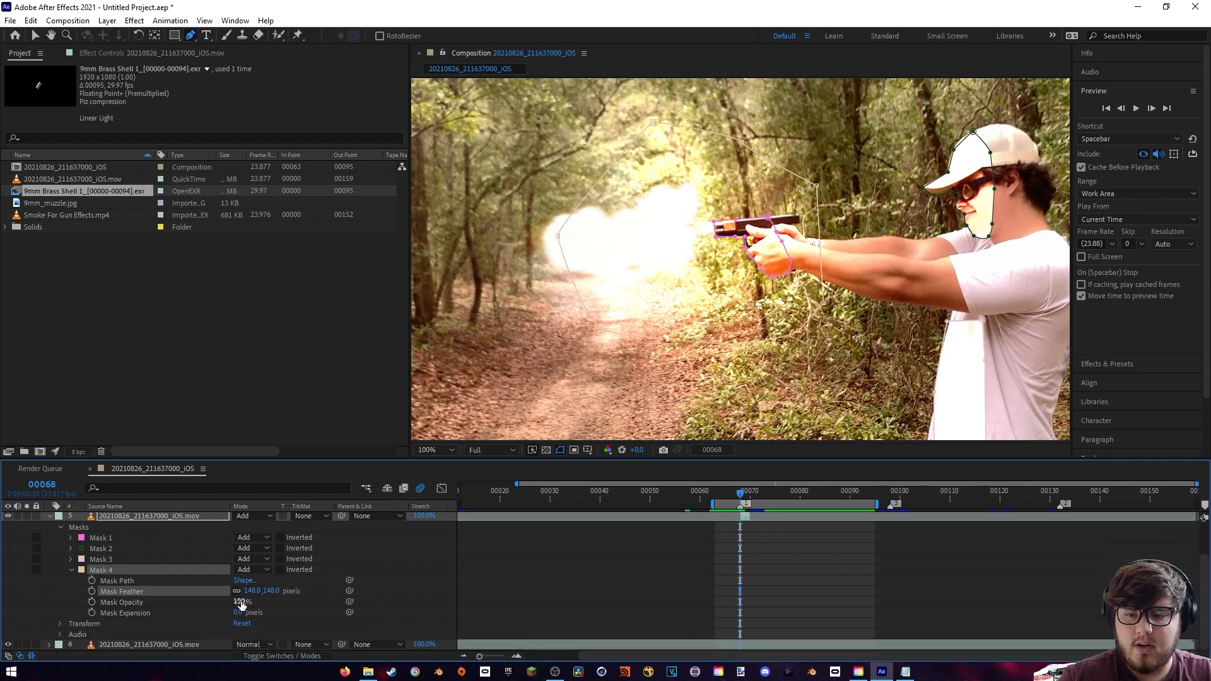
drag(241, 605, 205, 605)
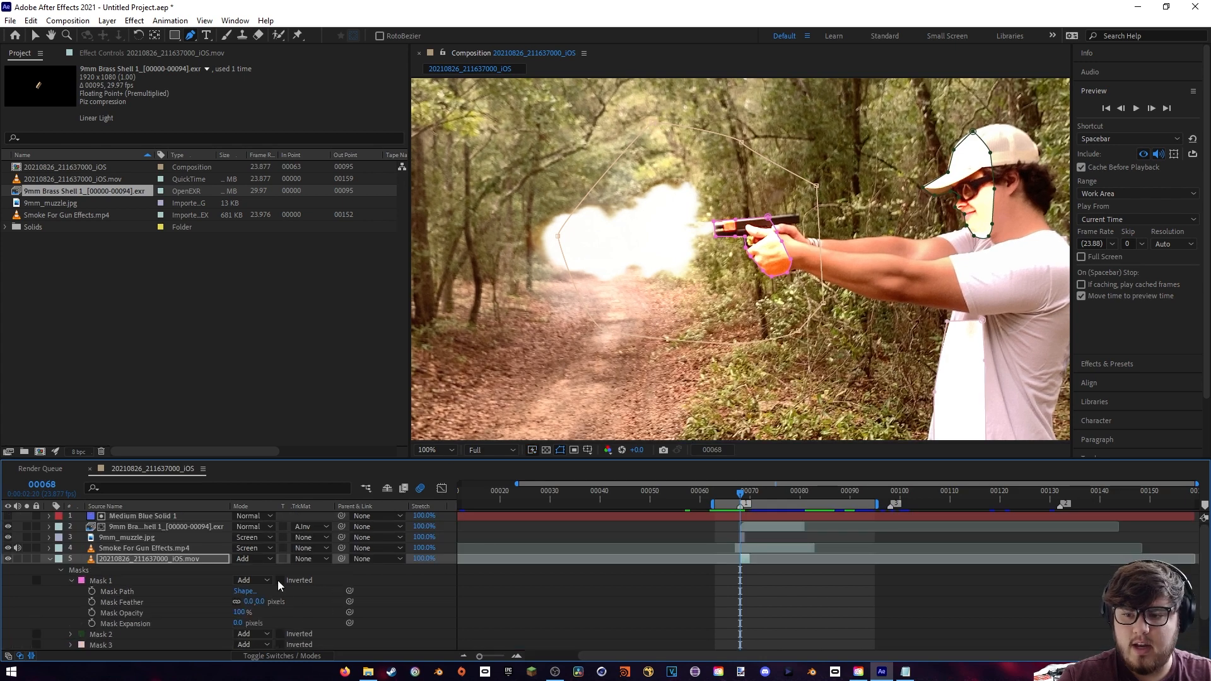
- Set Mask 1, around the pistol and hand, to a 35-pixel feather and 35% opacity
drag(251, 602, 464, 507)
key(period)
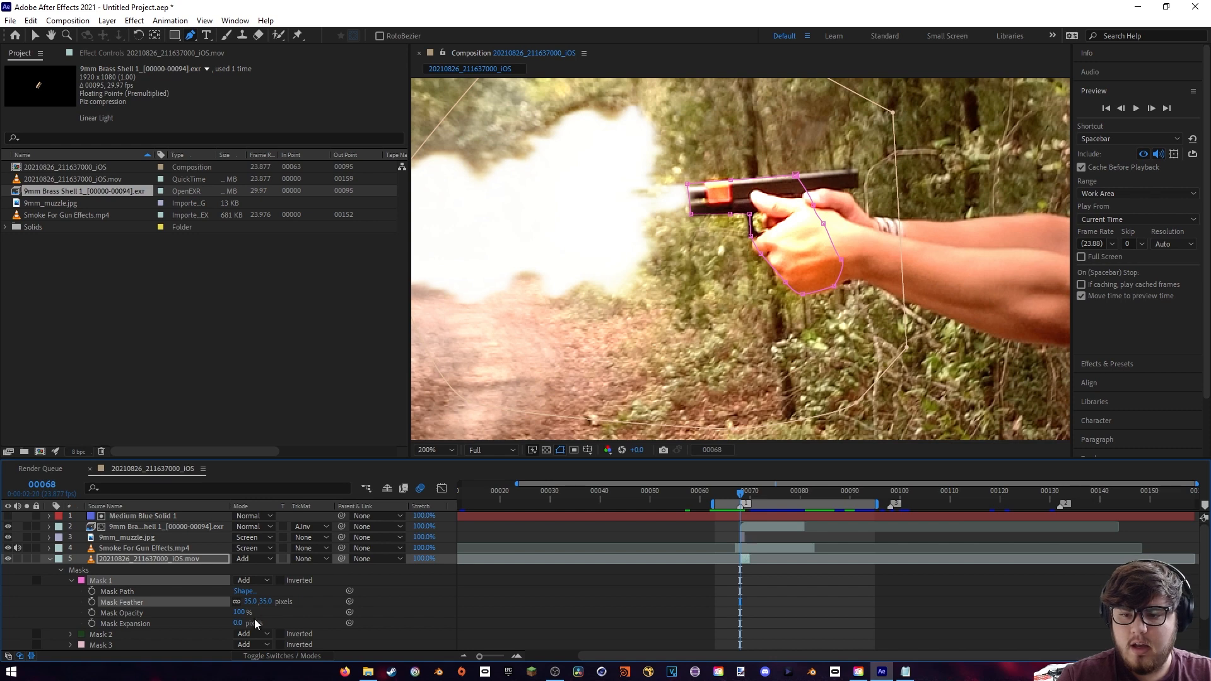
drag(239, 613, 200, 616)
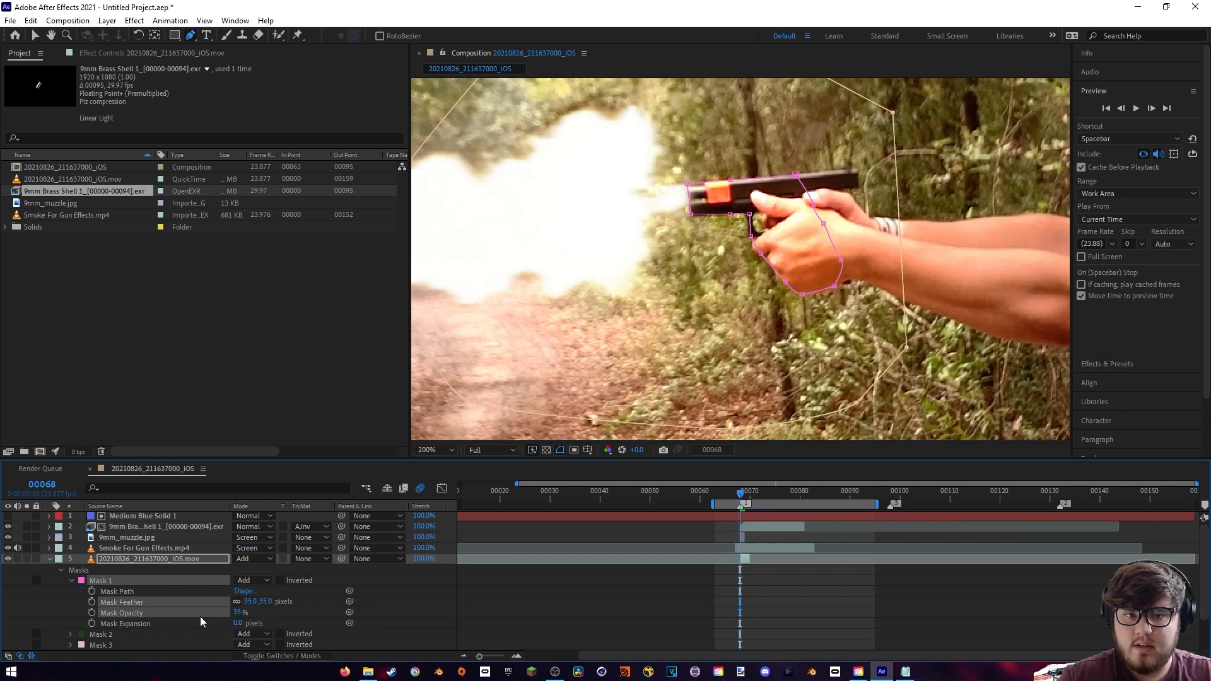
scroll(339, 597, down, 1)
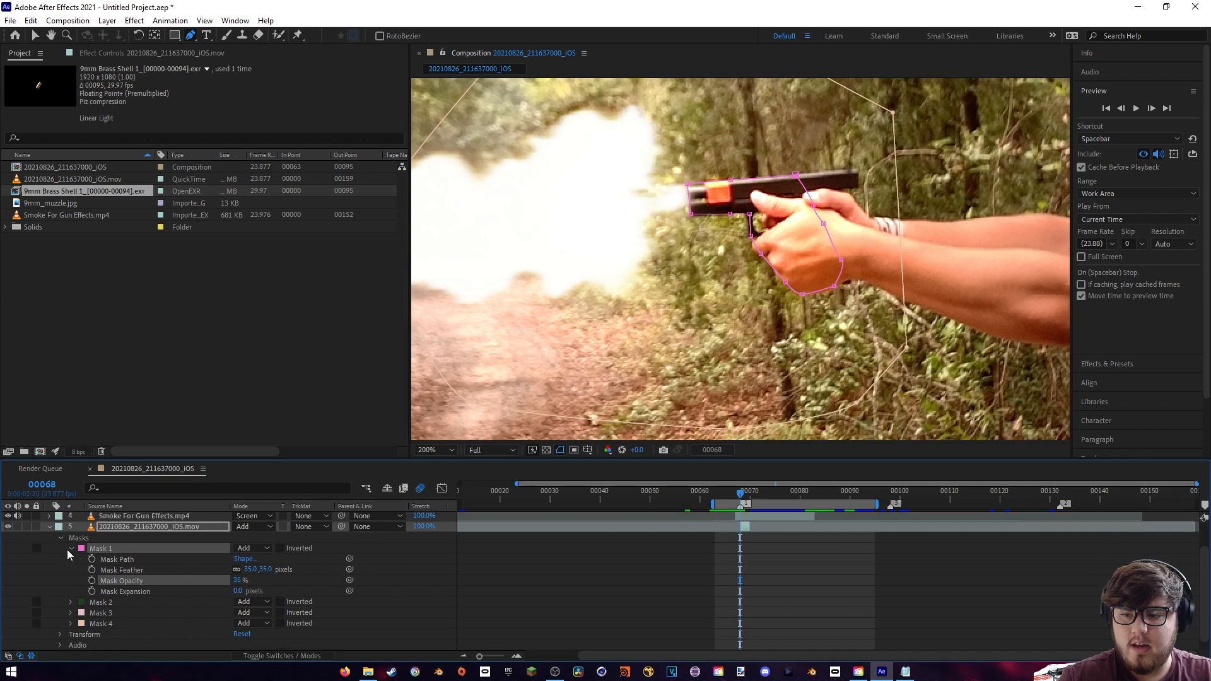
click(69, 550)
- Feather Mask 2 on the face and lower its opacity, and set Mask 3's feather to 111 pixels and opacity to 17%
drag(957, 302, 523, 375)
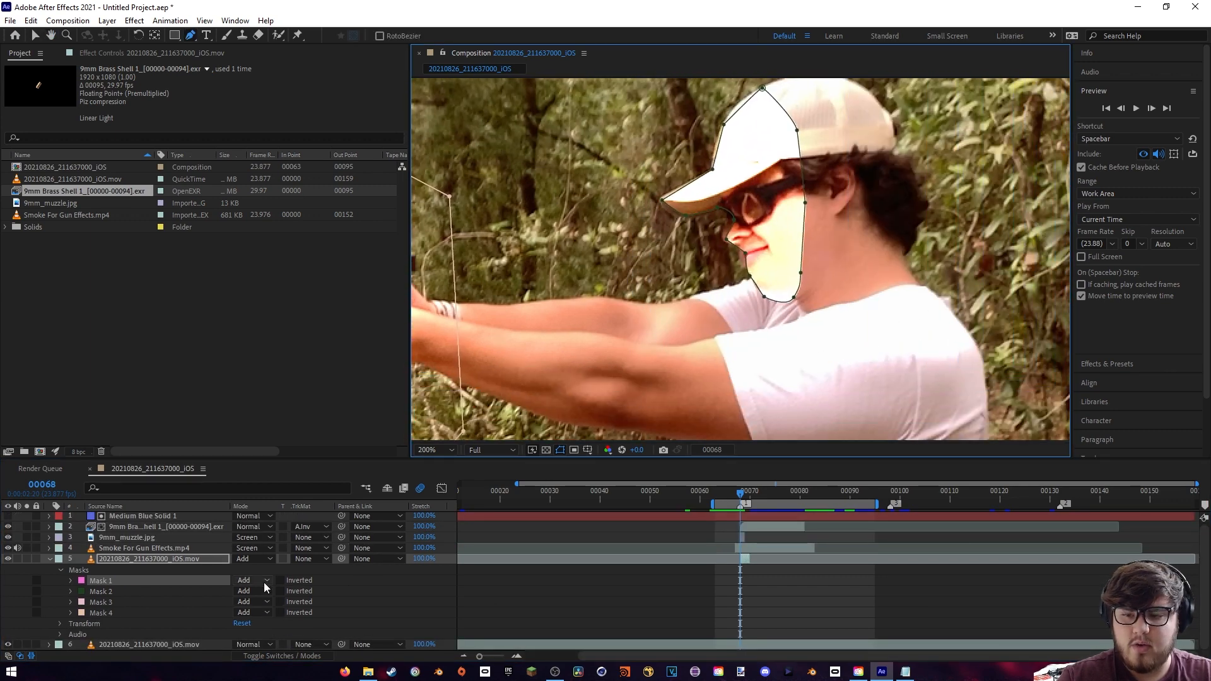
click(71, 590)
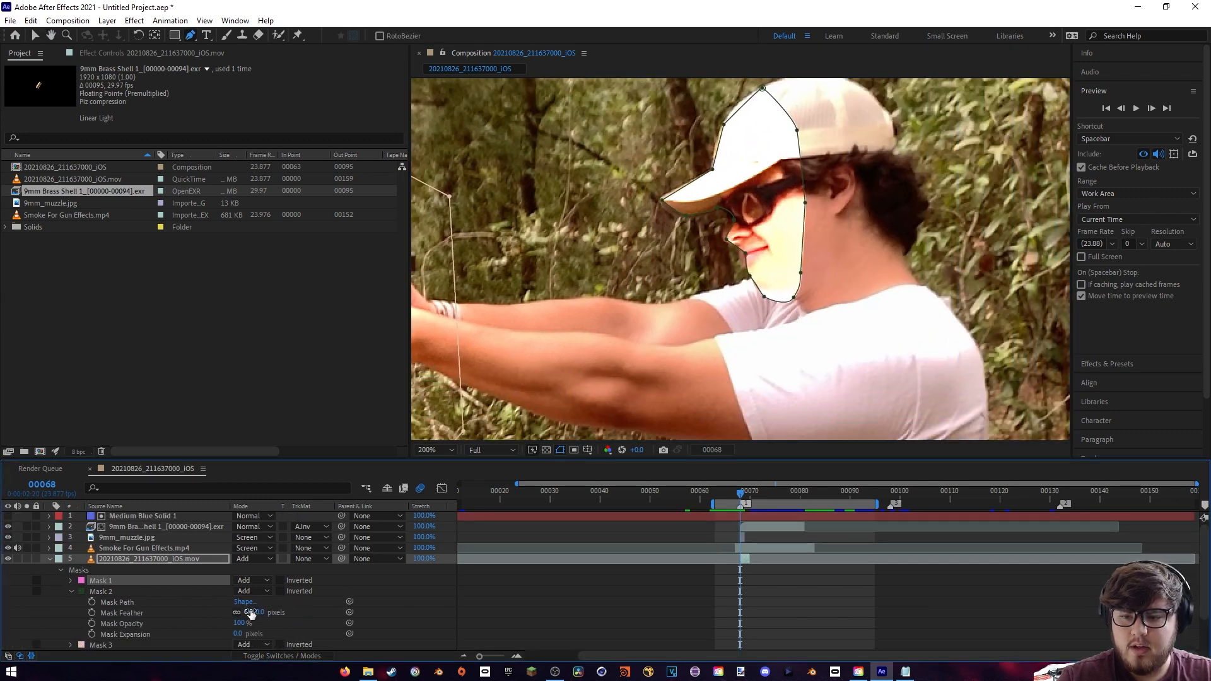
drag(251, 613, 215, 625)
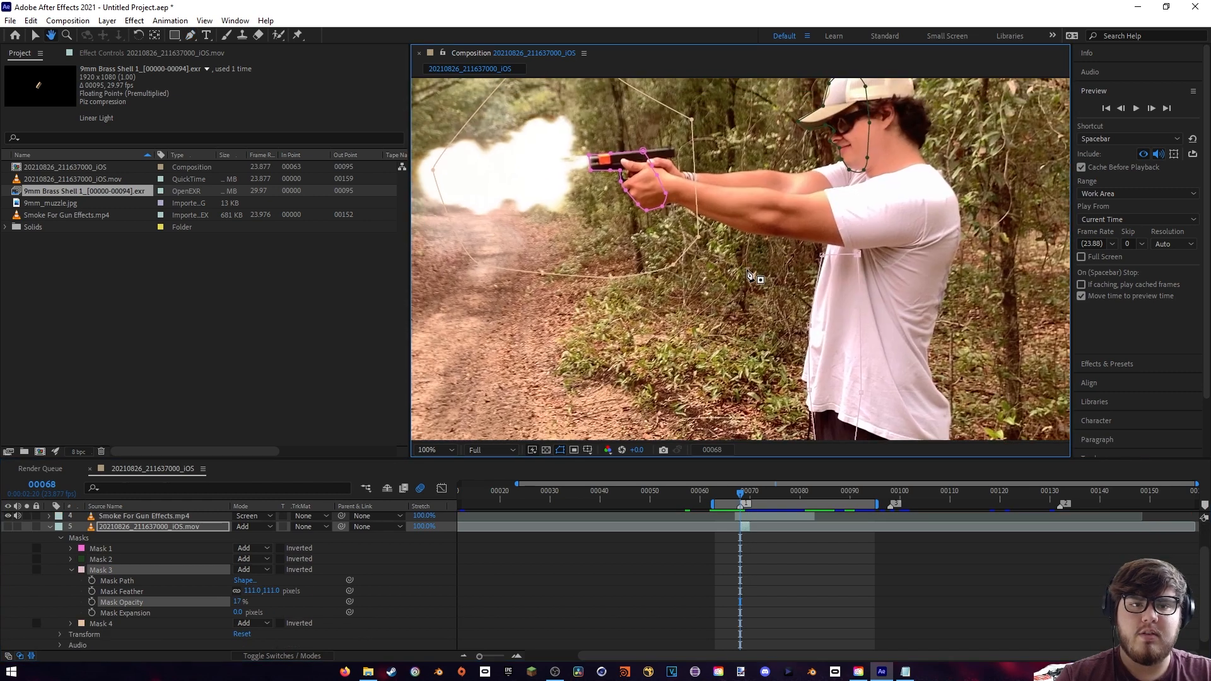
- Toggle the masked duplicate layer's visibility to compare the full frame with and without the flash lighting, leaving it visible
key(h)
drag(694, 284, 554, 227)
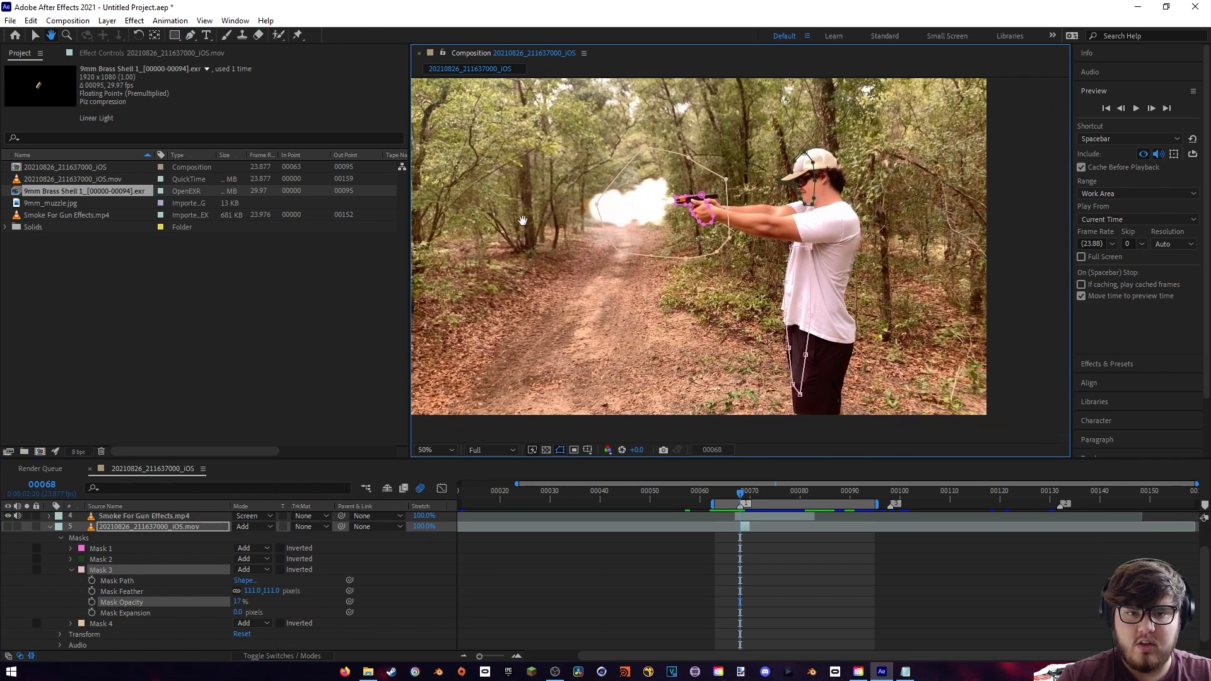
key(g)
click(8, 528)
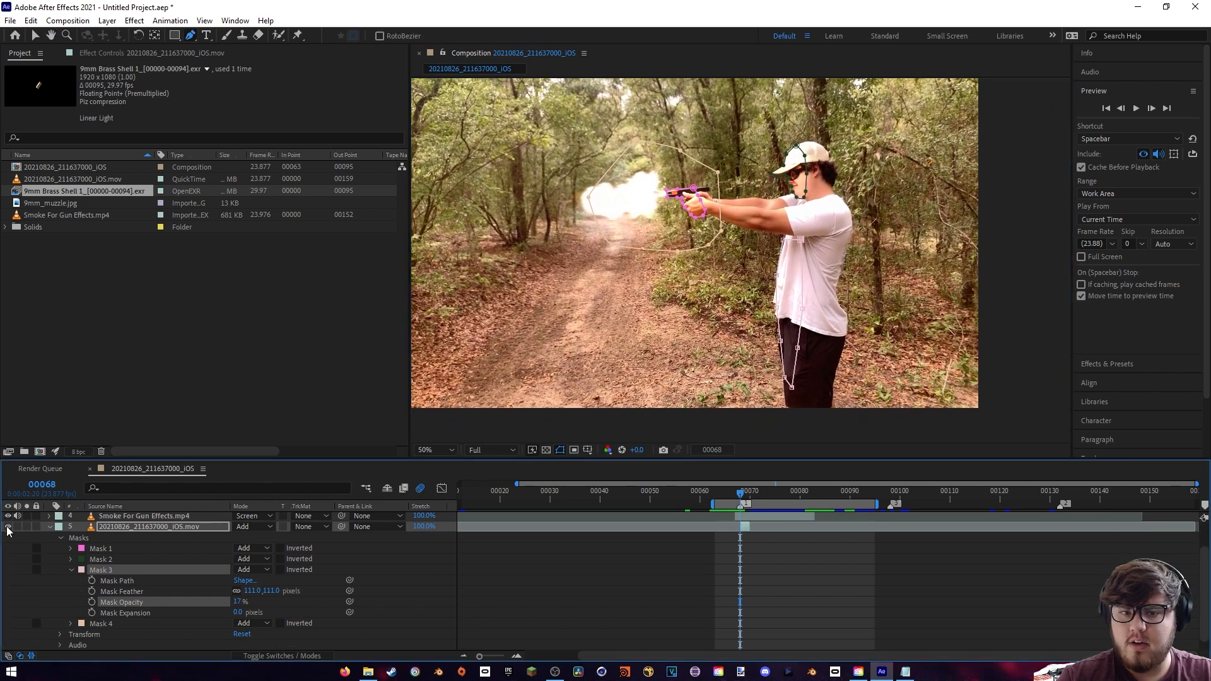
click(7, 528)
click(7, 528)
click(7, 528)
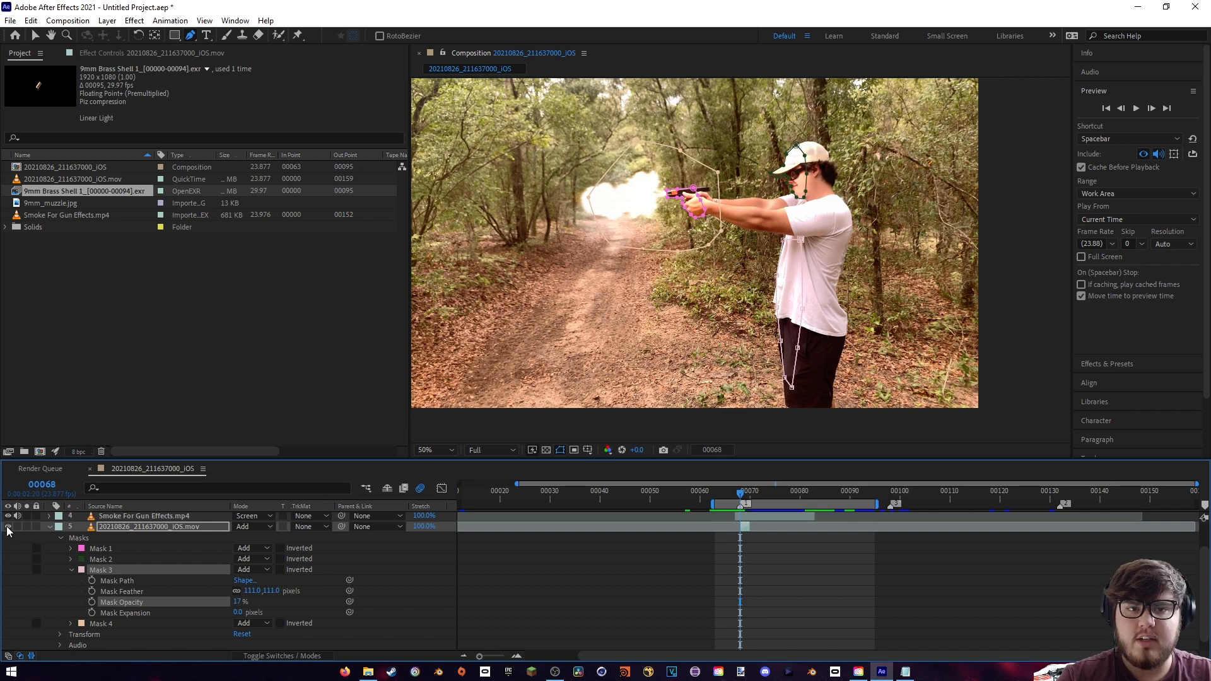
click(7, 527)
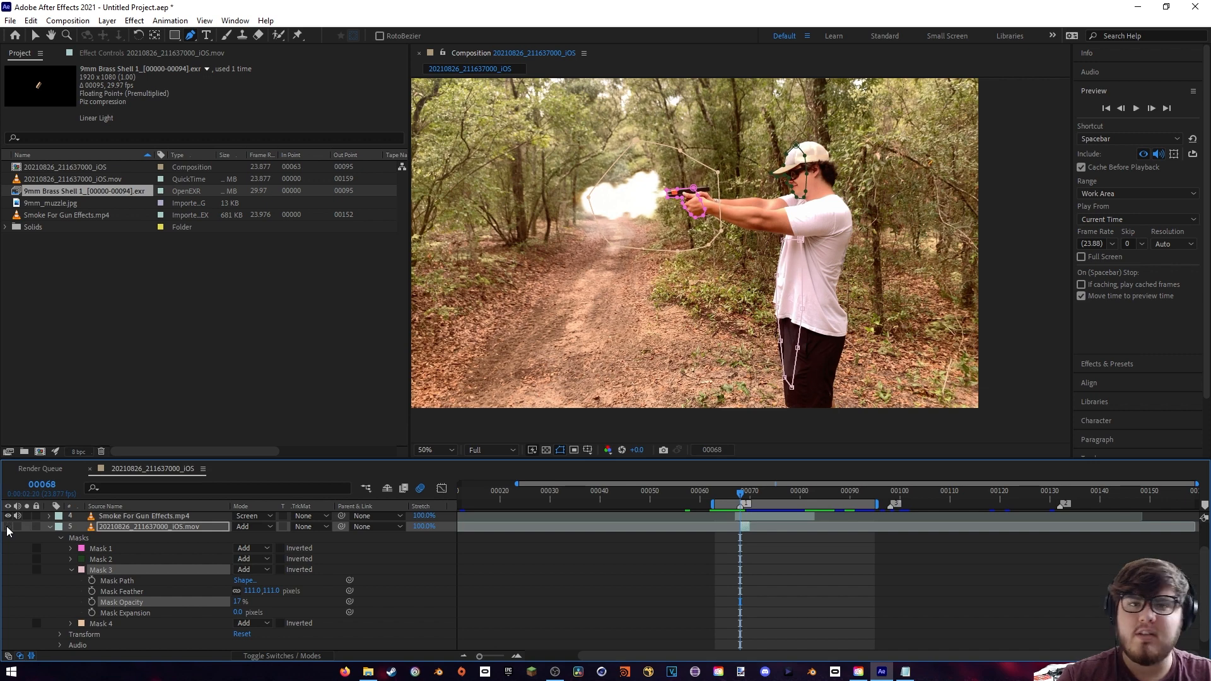
click(7, 528)
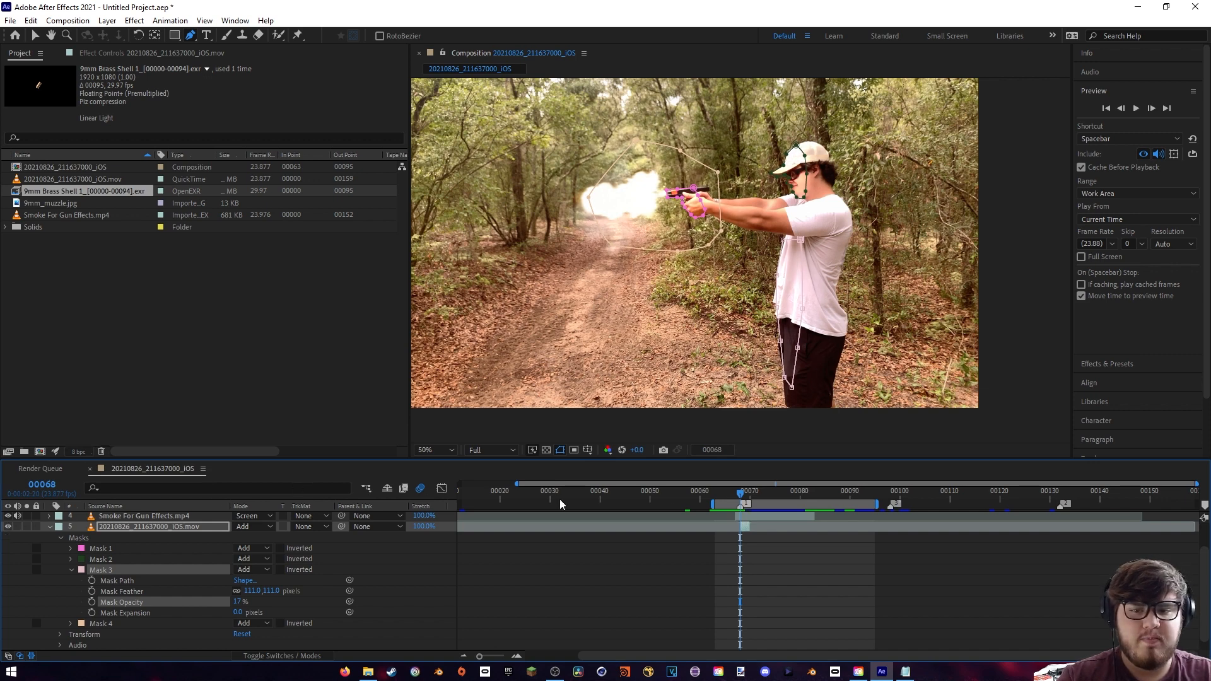
- Preview the gunshot sequence from frame 63
click(715, 491)
key(space)
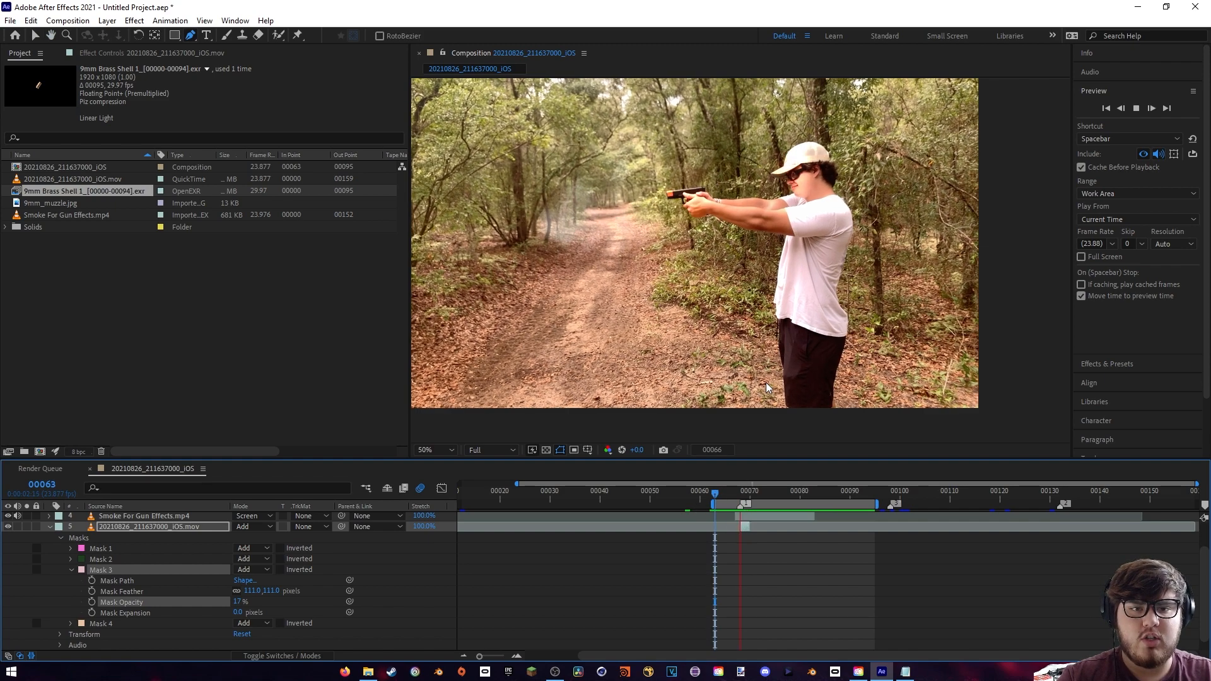
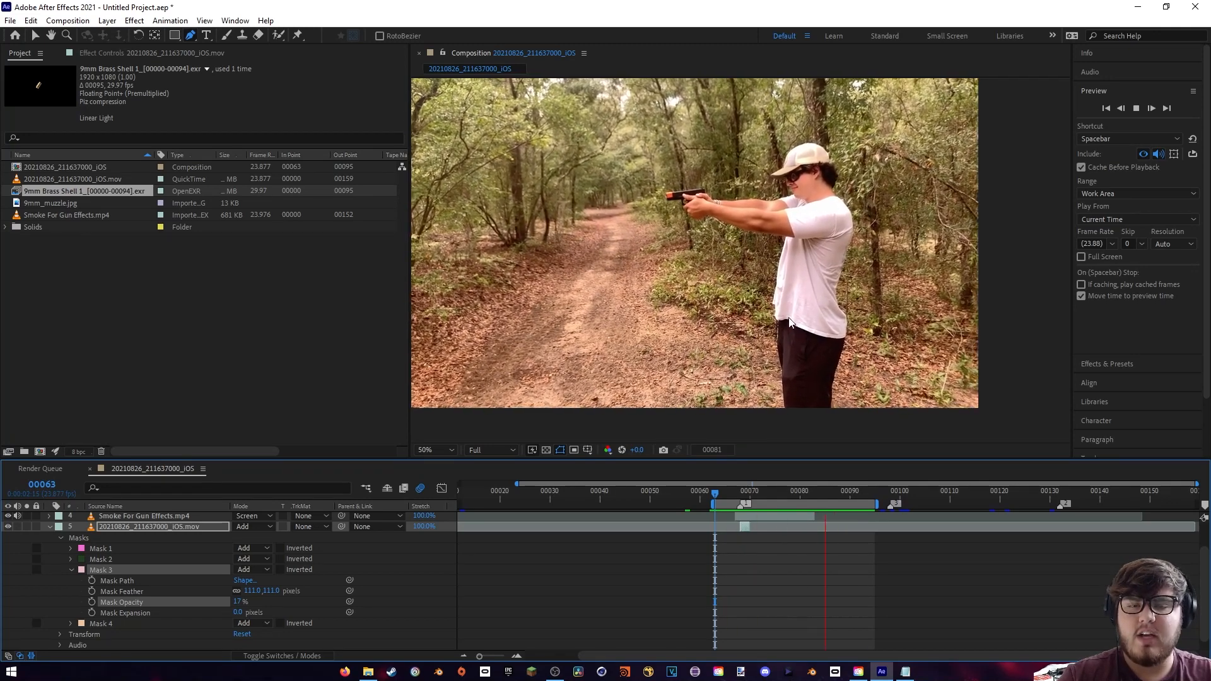
- Stop the preview and, at frame 69, set Mask 2 on the man's face to 14% opacity
key(space)
click(743, 493)
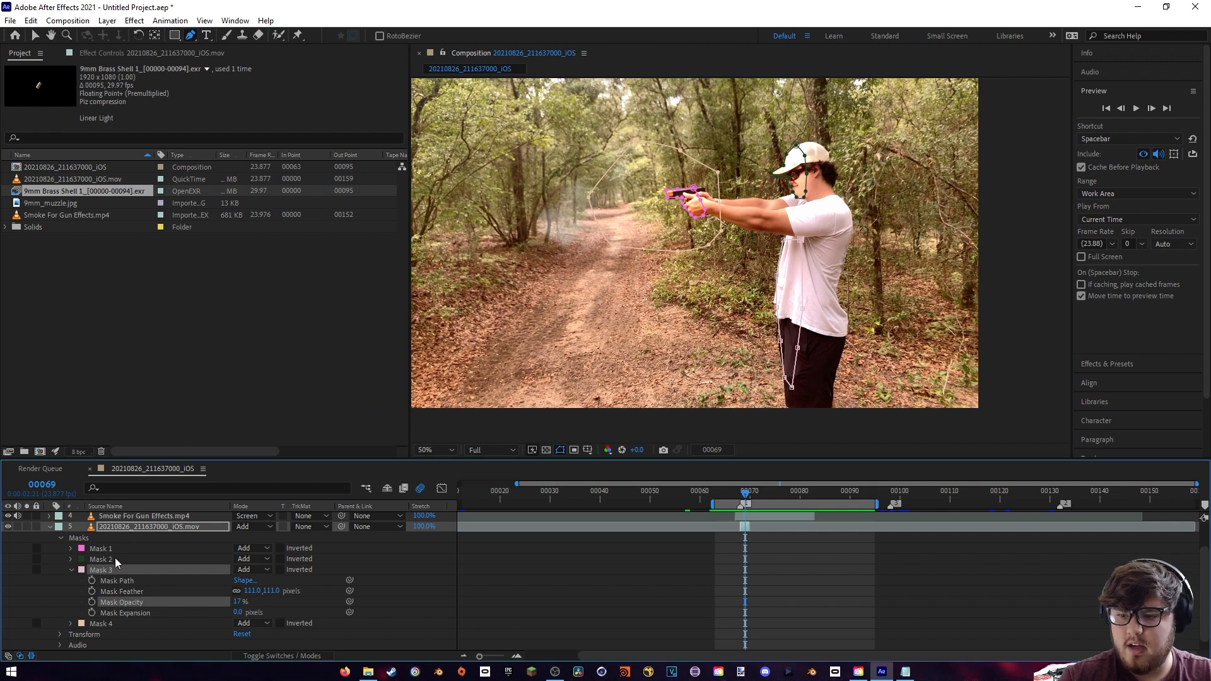
click(71, 559)
drag(239, 593, 215, 594)
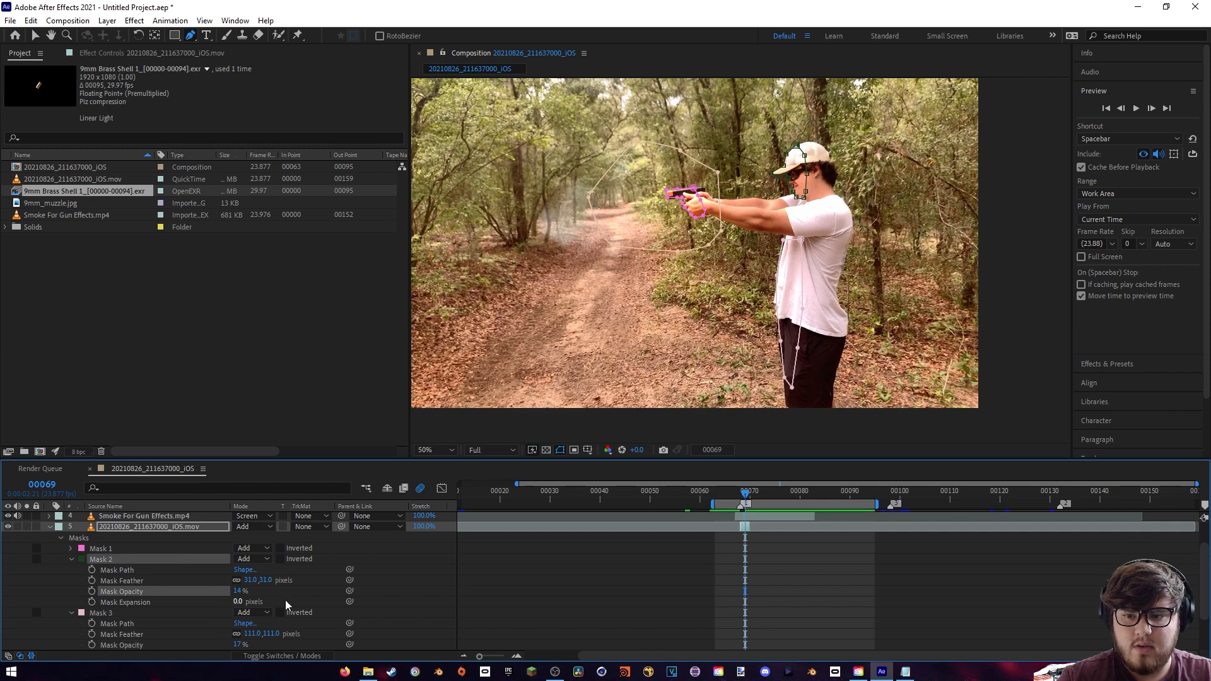
- Preview the gunshot from frame 64, stop playback, and move the current time to the muzzle flash at frame 68
click(719, 491)
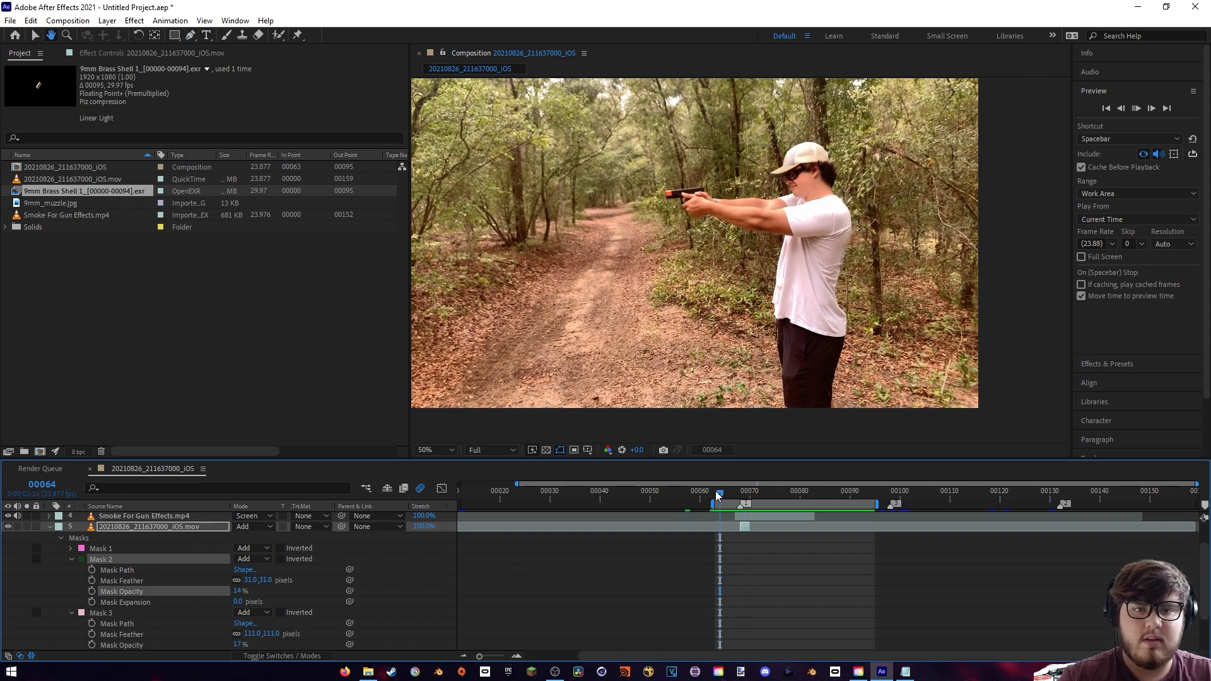
key(space)
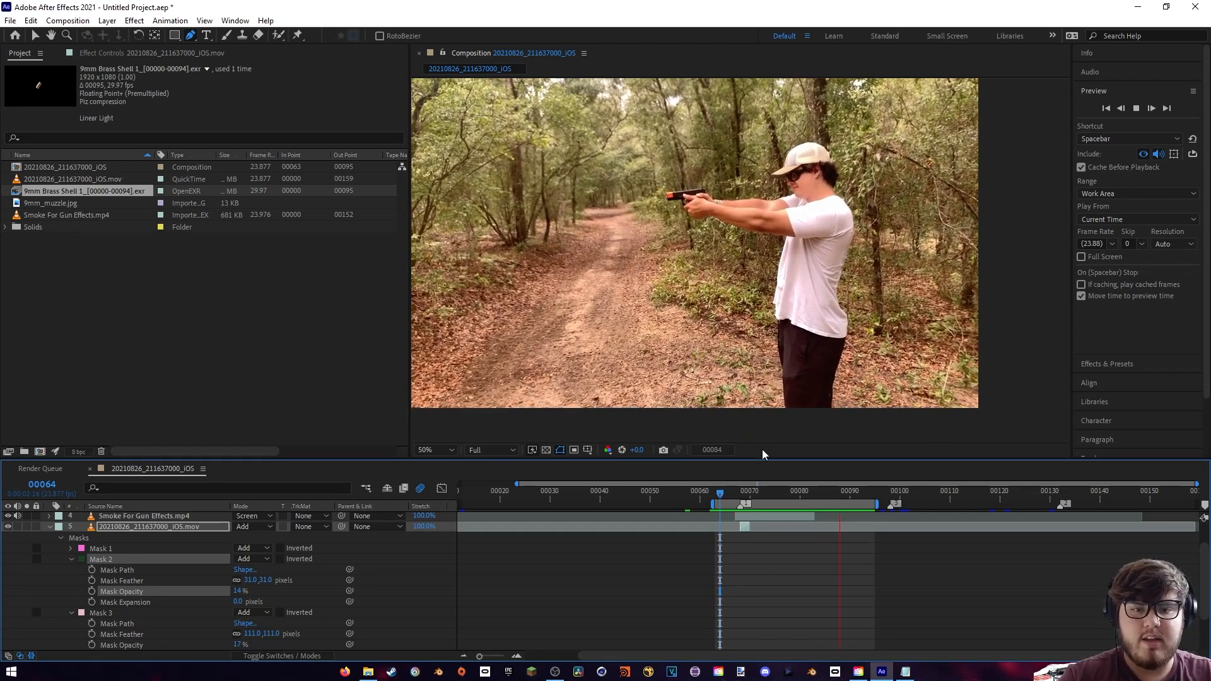
key(space)
click(736, 494)
drag(736, 493, 739, 493)
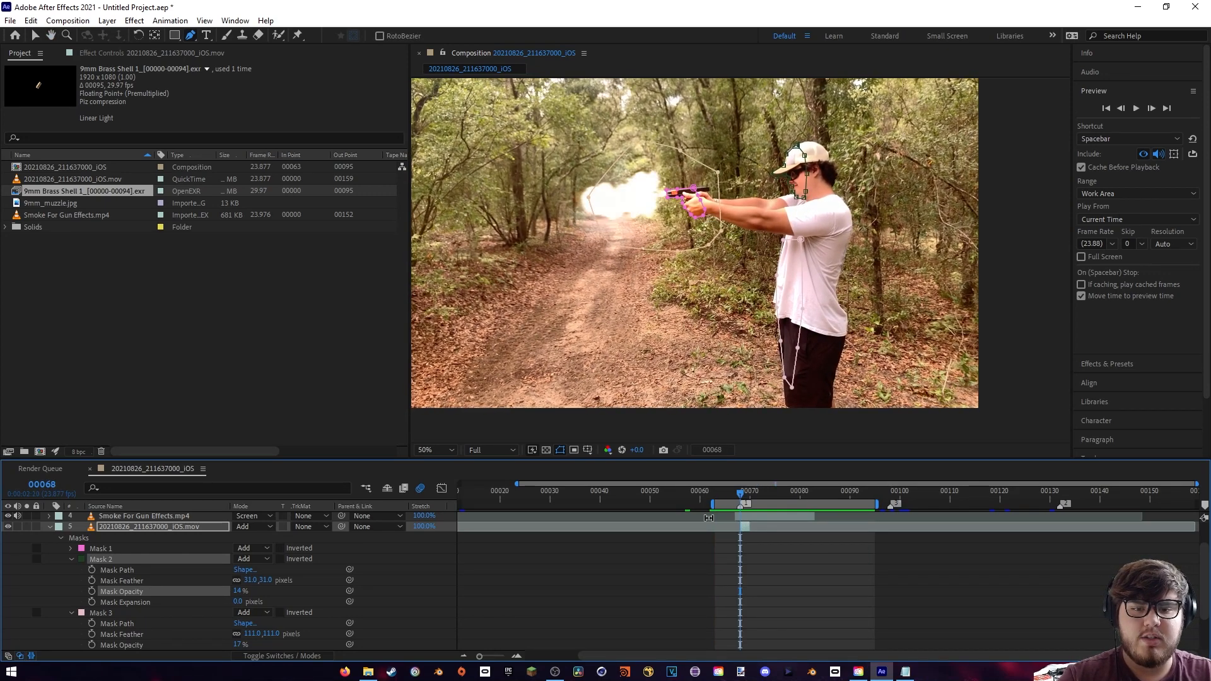
- Collapse the layer's mask properties and extend the end of the work area to frame 144, past the third shot marker
key(u)
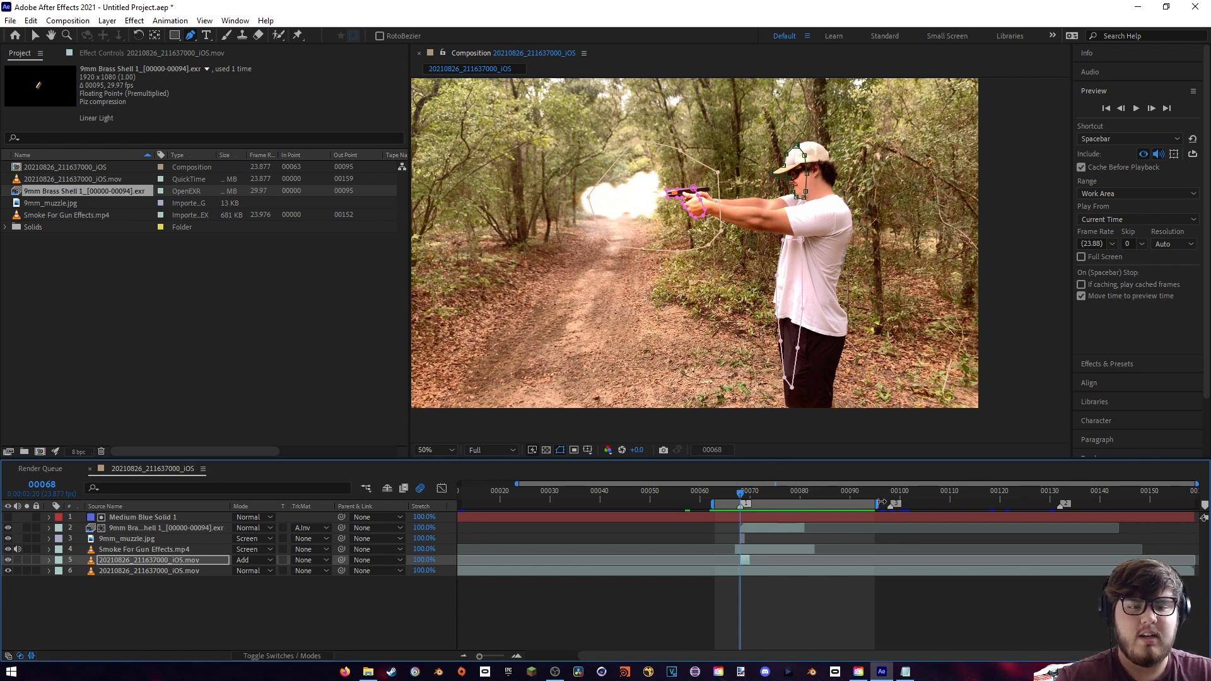
drag(881, 503, 1101, 504)
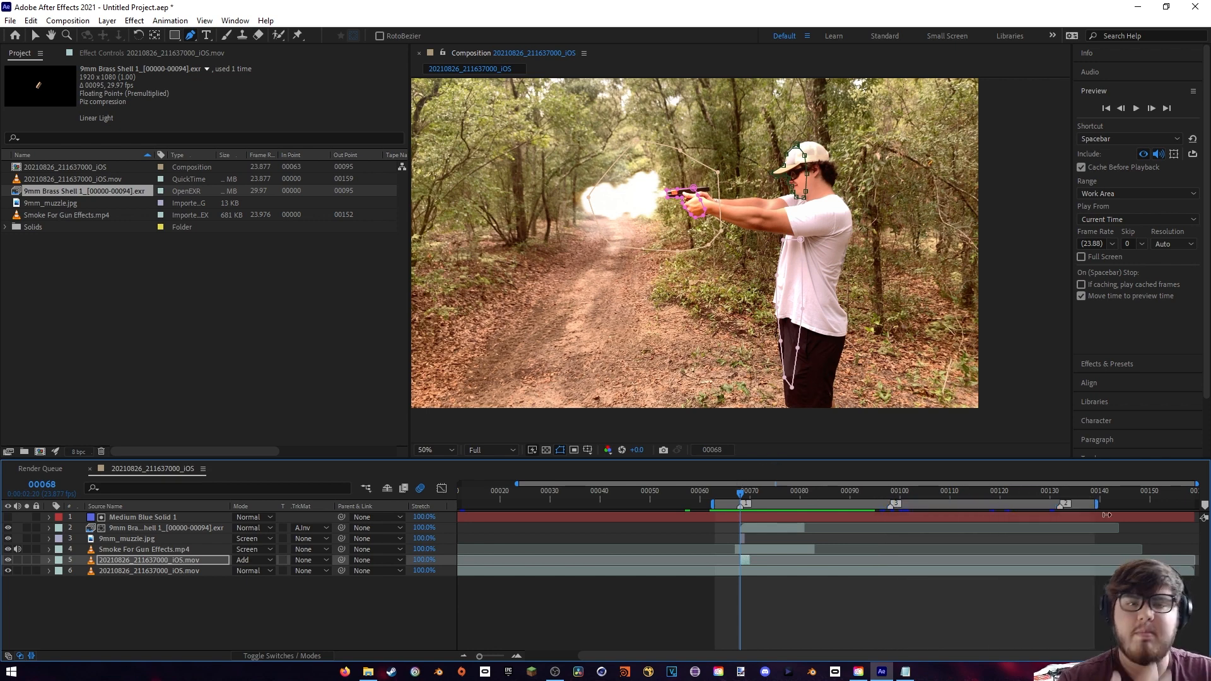
click(183, 591)
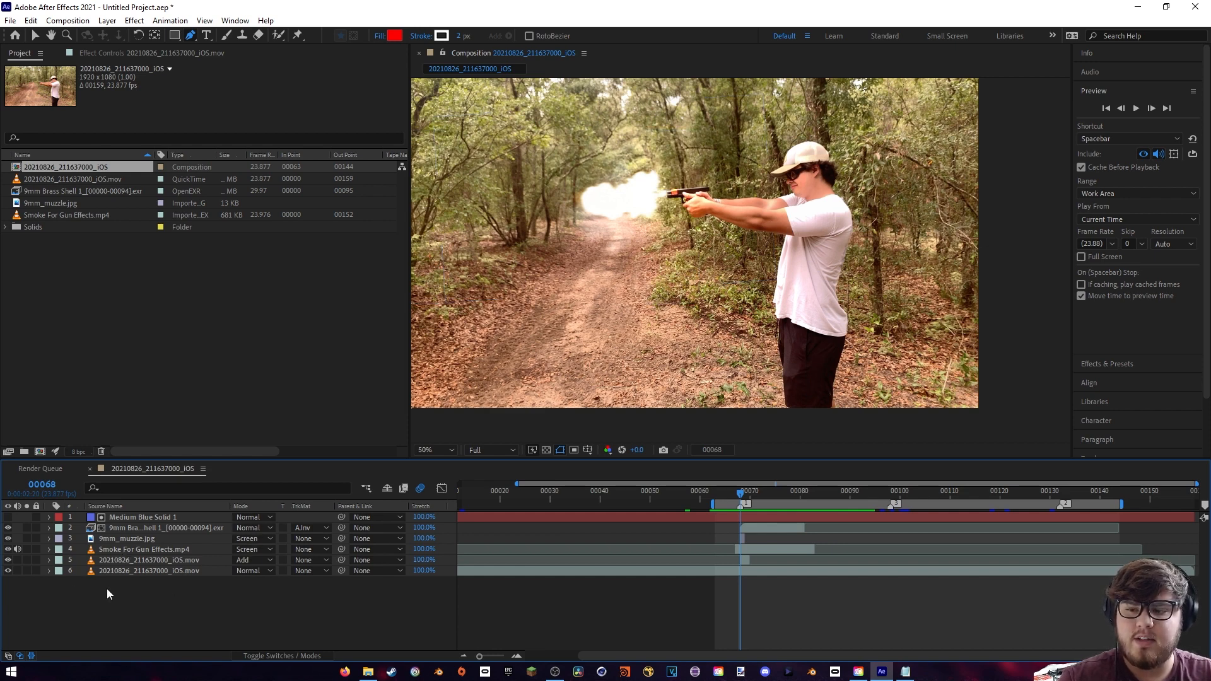
- Rename the main composition as Shot 2
click(68, 167)
key(Return)
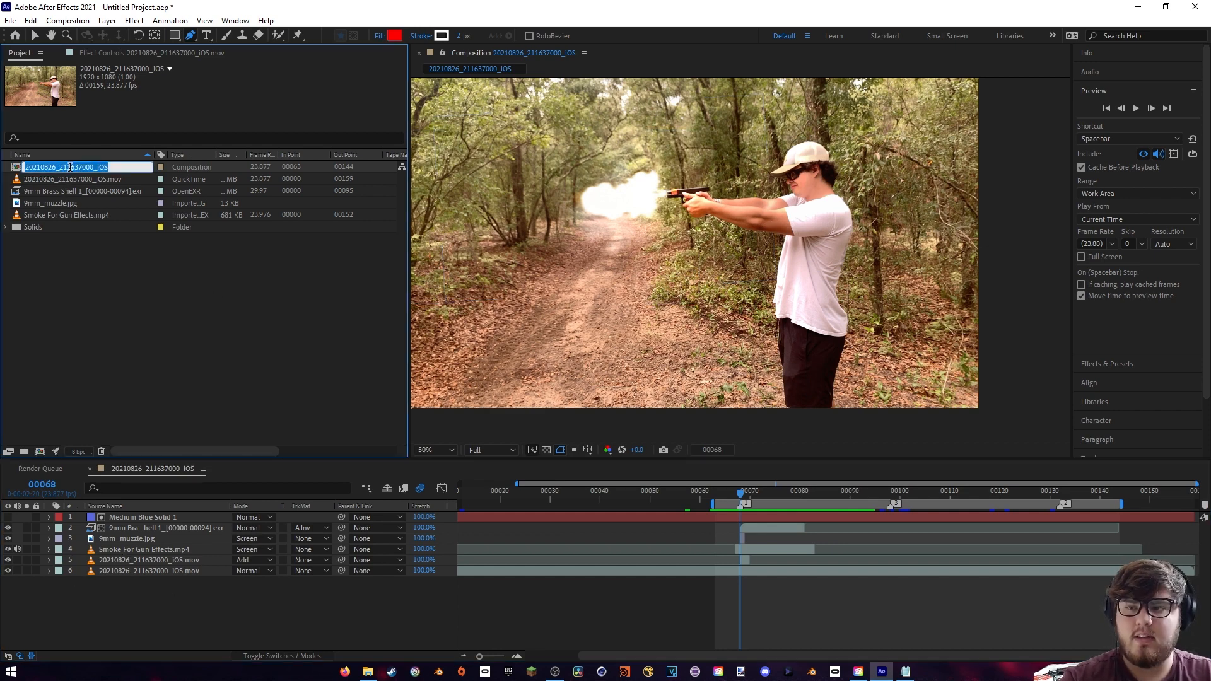
text(Shot 2)
key(Return)
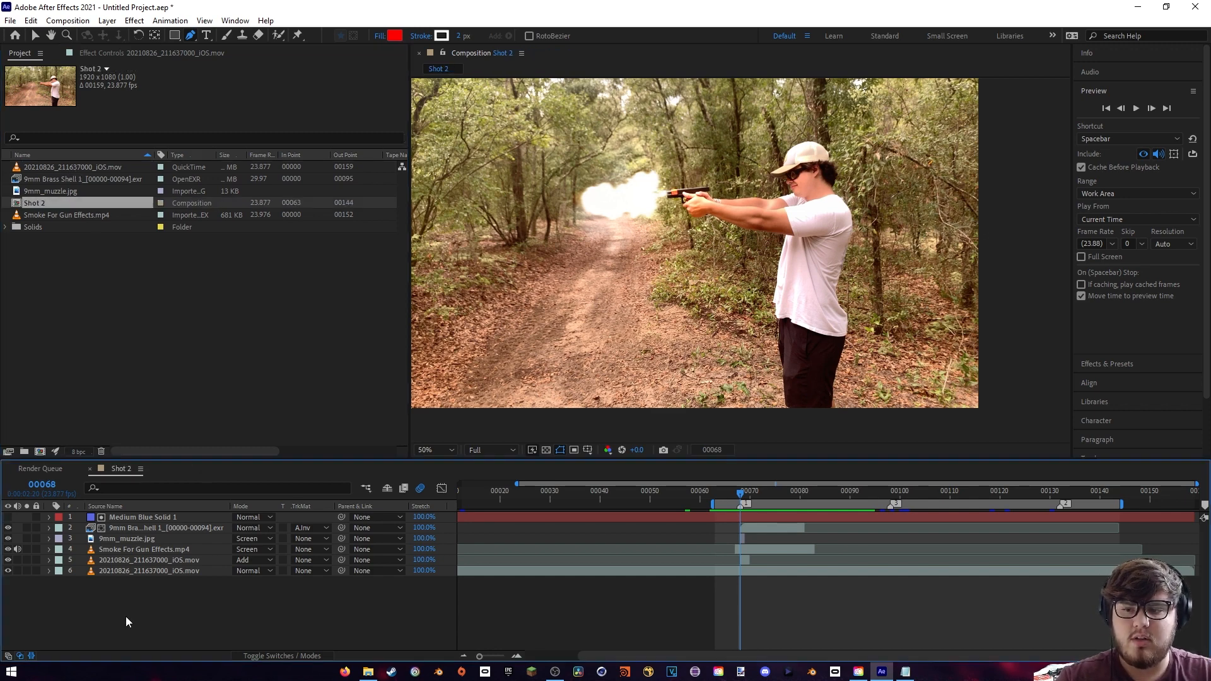
- Pre-compose all six layers into a new composition named Shot 1
drag(126, 615, 212, 521)
right_click(186, 532)
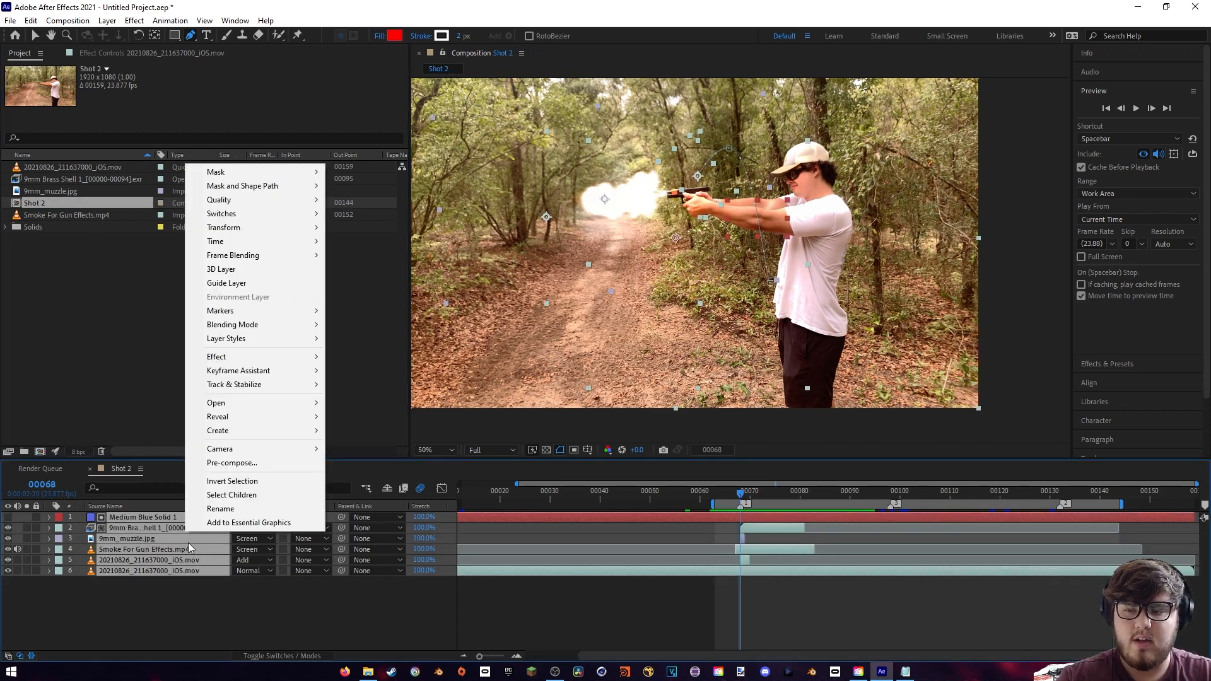
click(259, 464)
text(Sh)
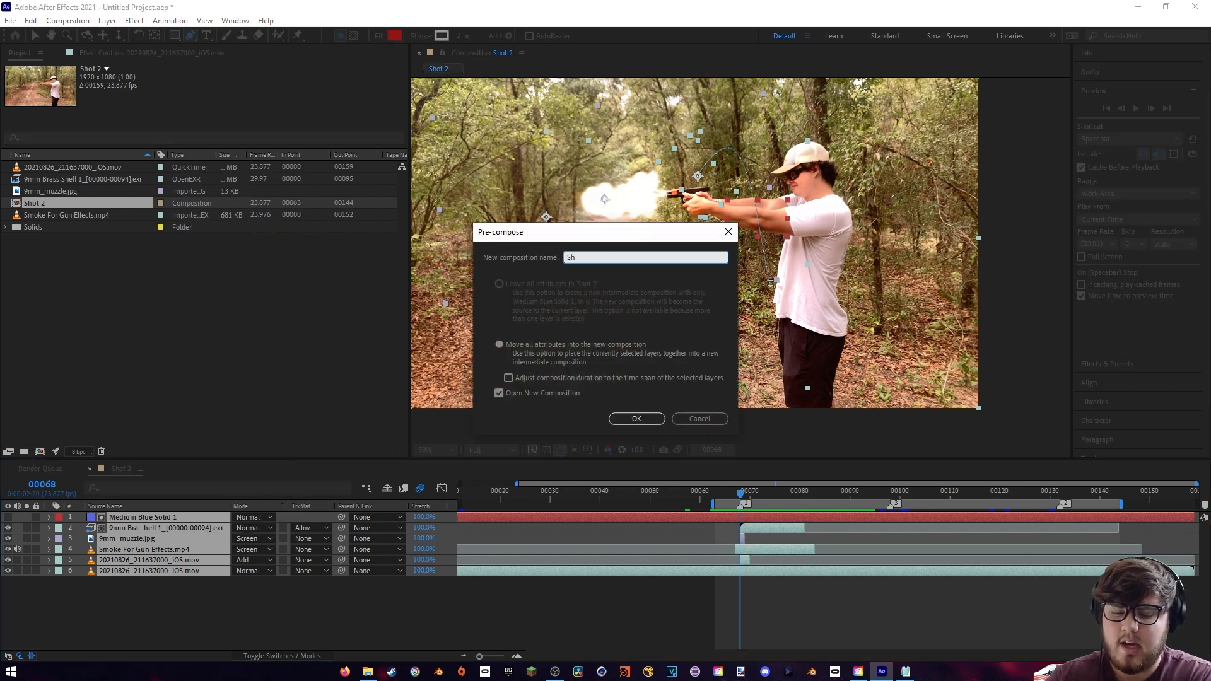
text(ot 1)
key(Return)
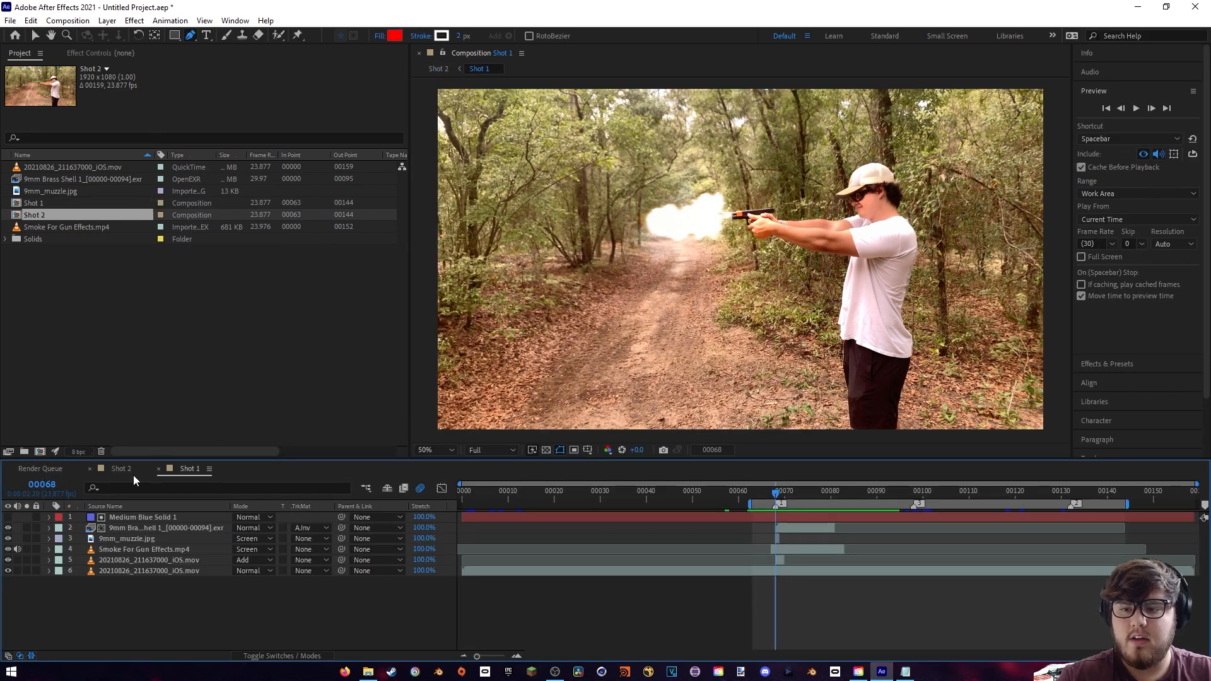
- Copy the five effect layers above the base footage in Shot 1 and paste them above the Shot 1 layer in Shot 2
click(121, 469)
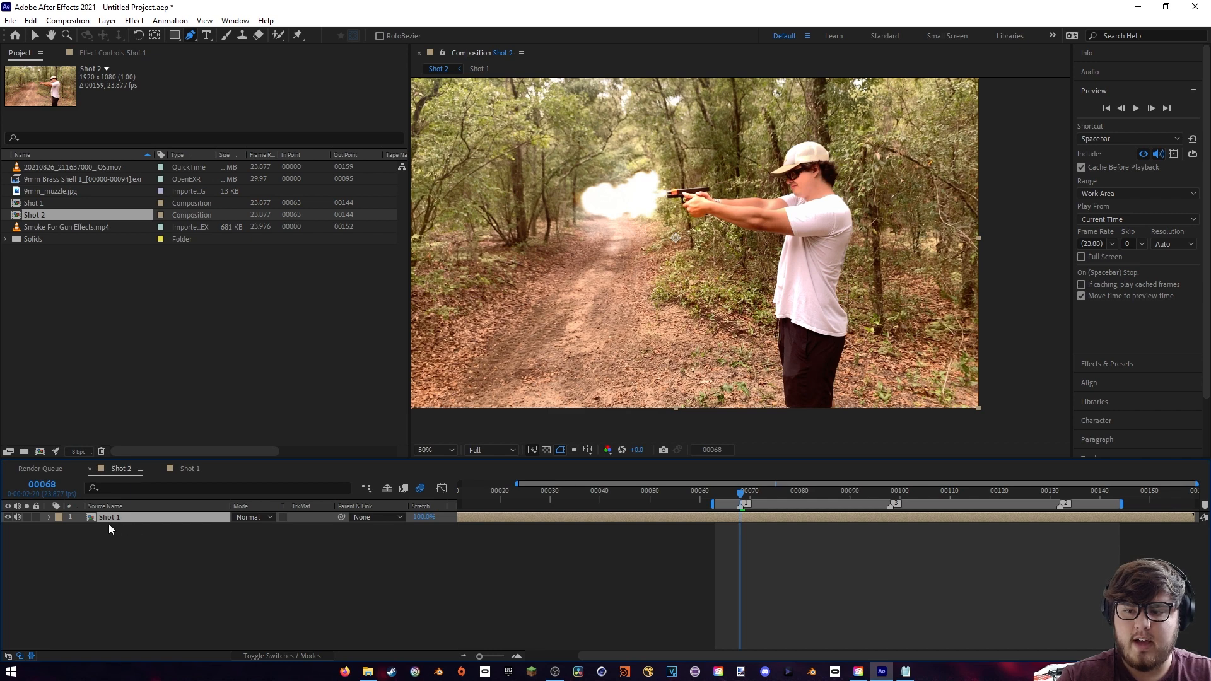
click(184, 472)
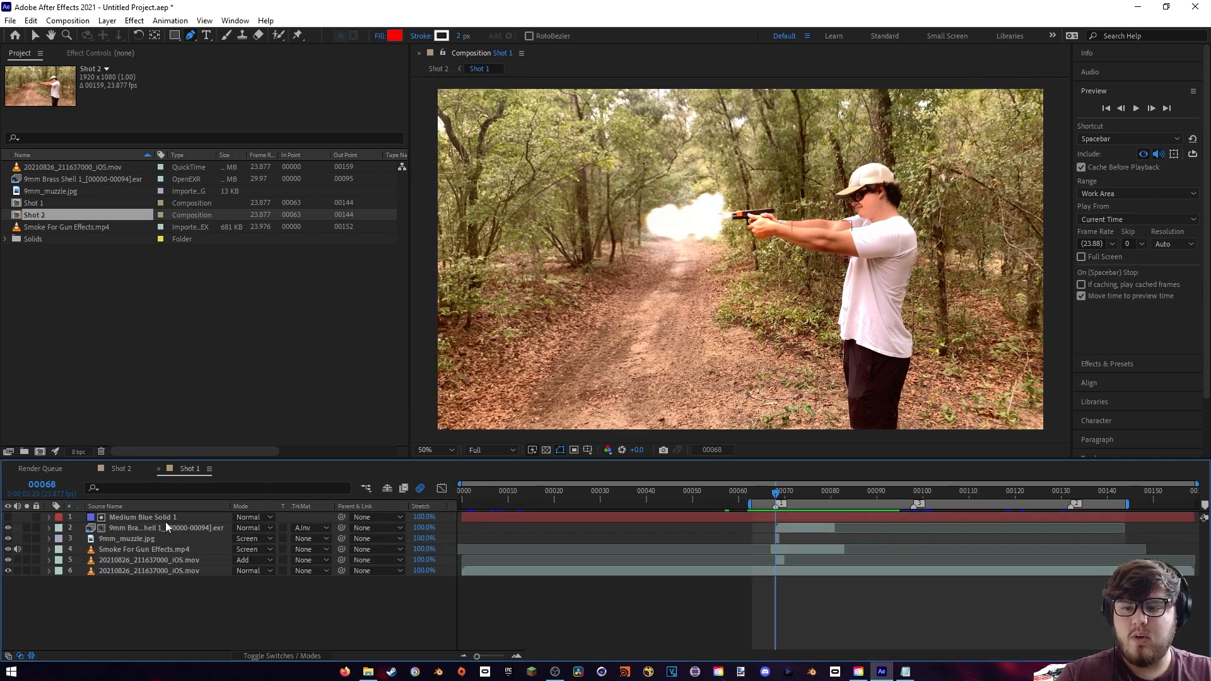
click(151, 519)
shift+click(139, 560)
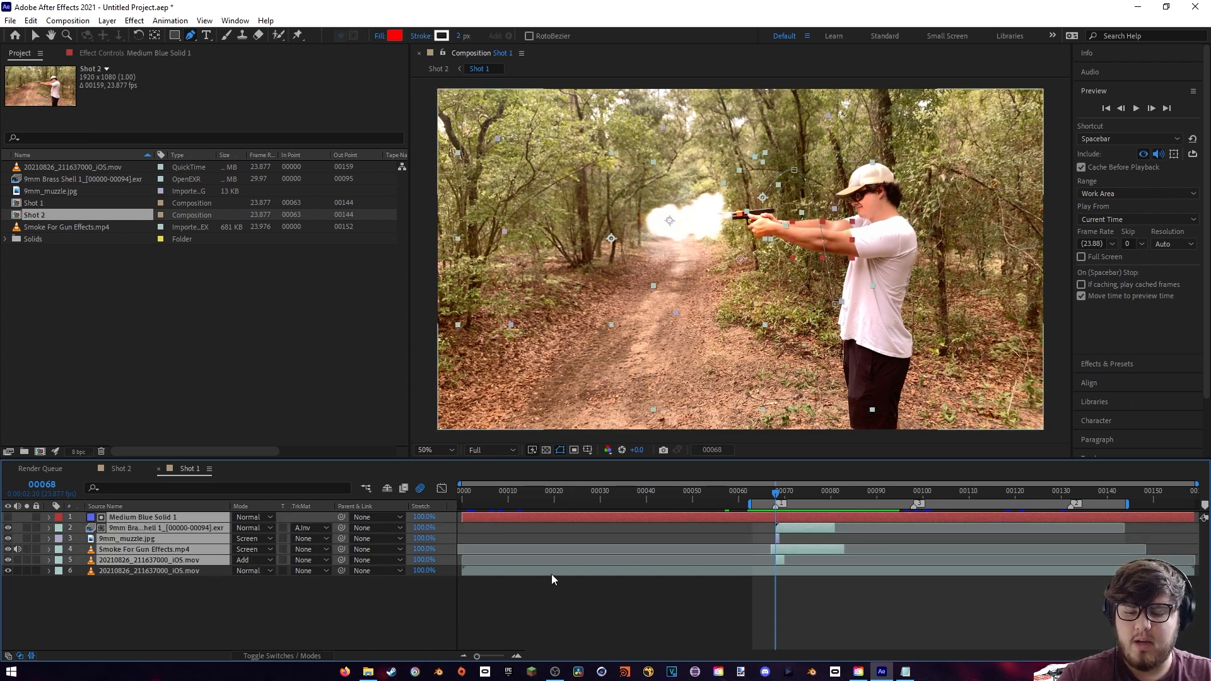
click(121, 468)
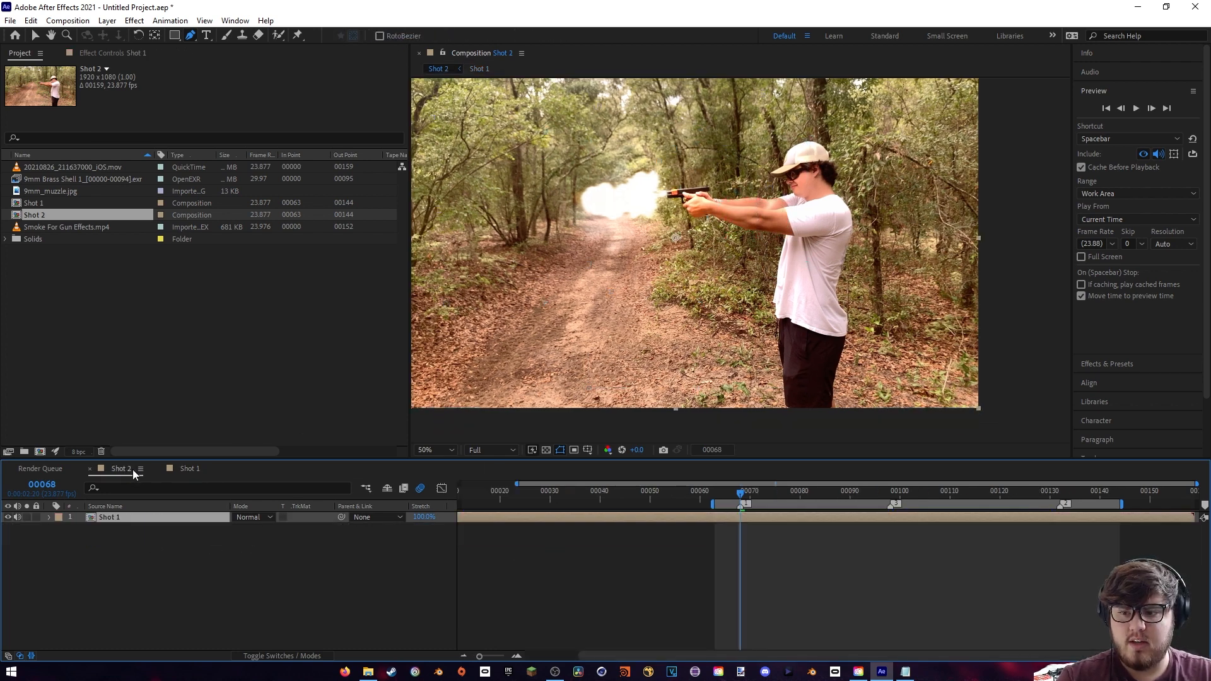
key(ctrl+v)
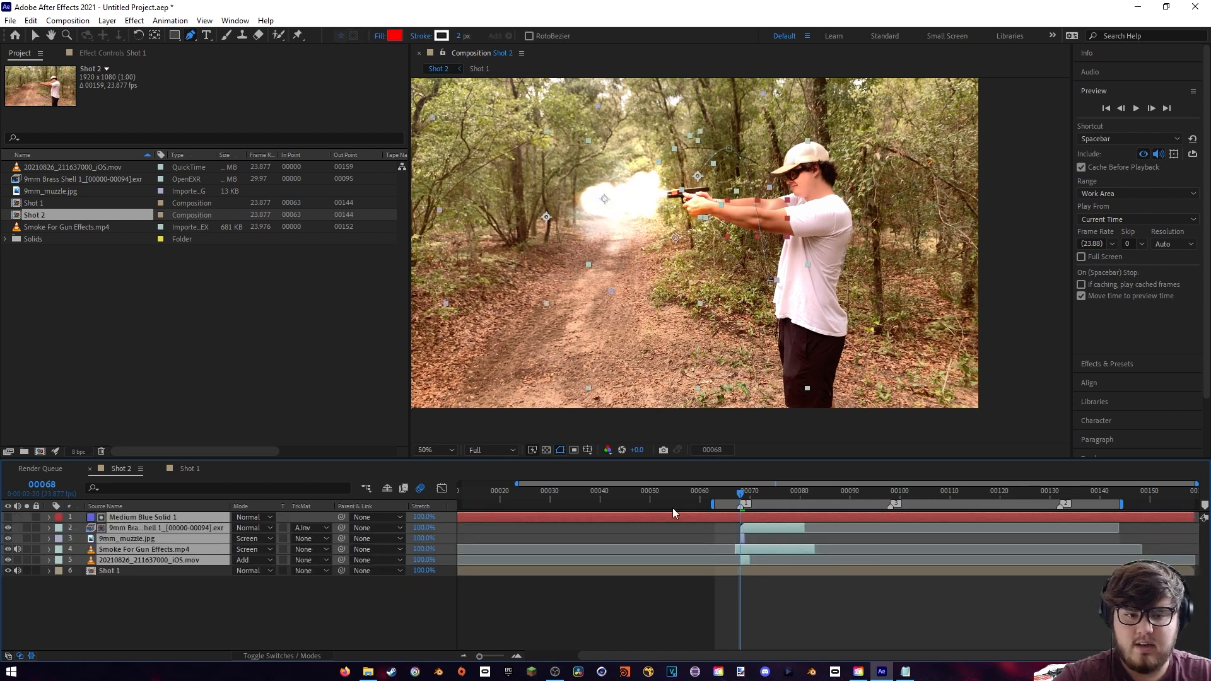
- Shift the pasted effect layers so the muzzle flash starts at the second shot marker, frame 98, and check the alignment frame by frame
drag(855, 486, 892, 491)
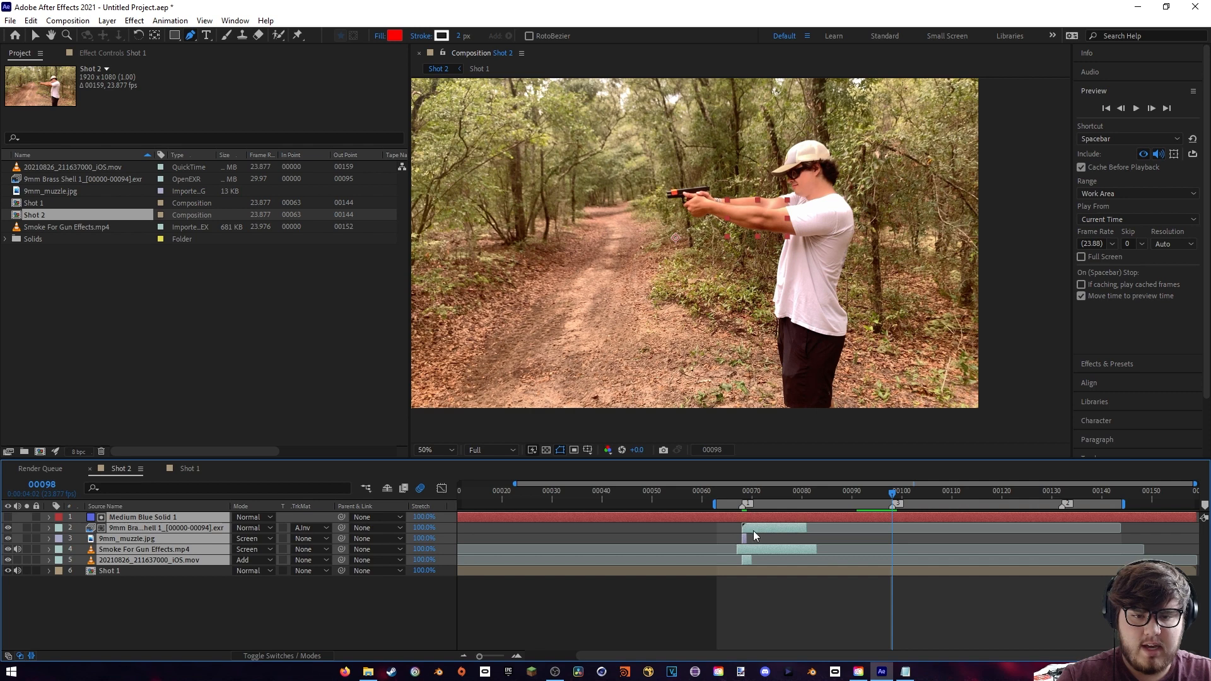
drag(751, 527, 902, 528)
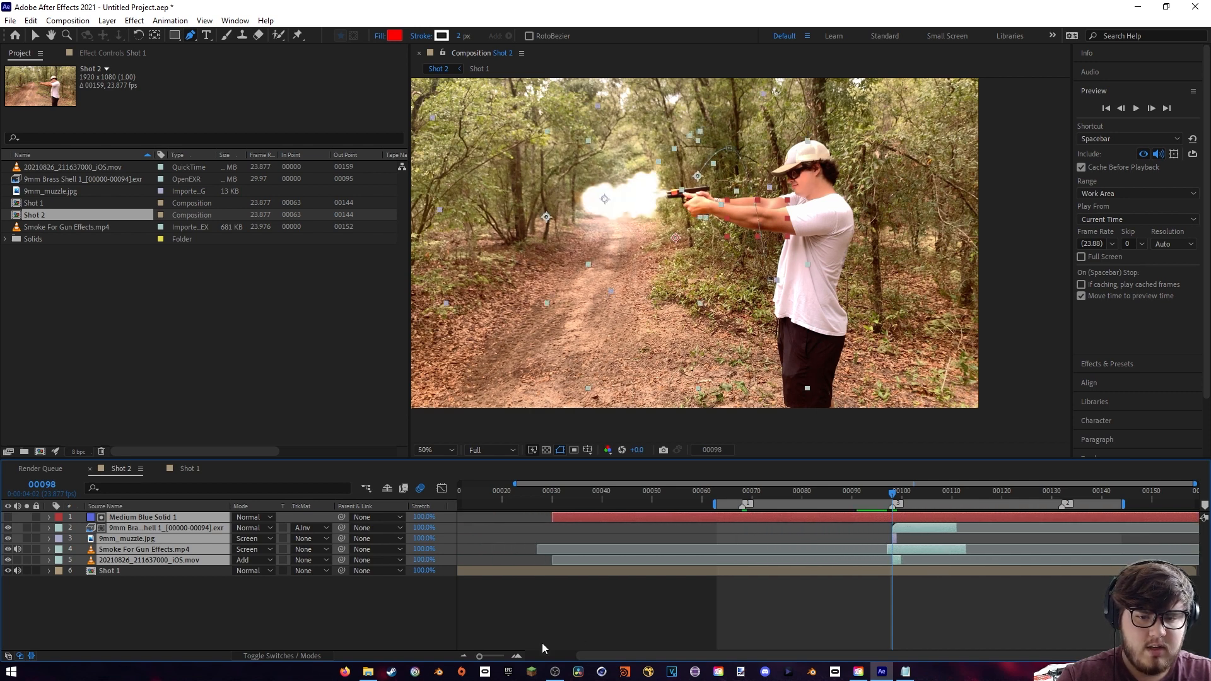
drag(487, 659, 510, 659)
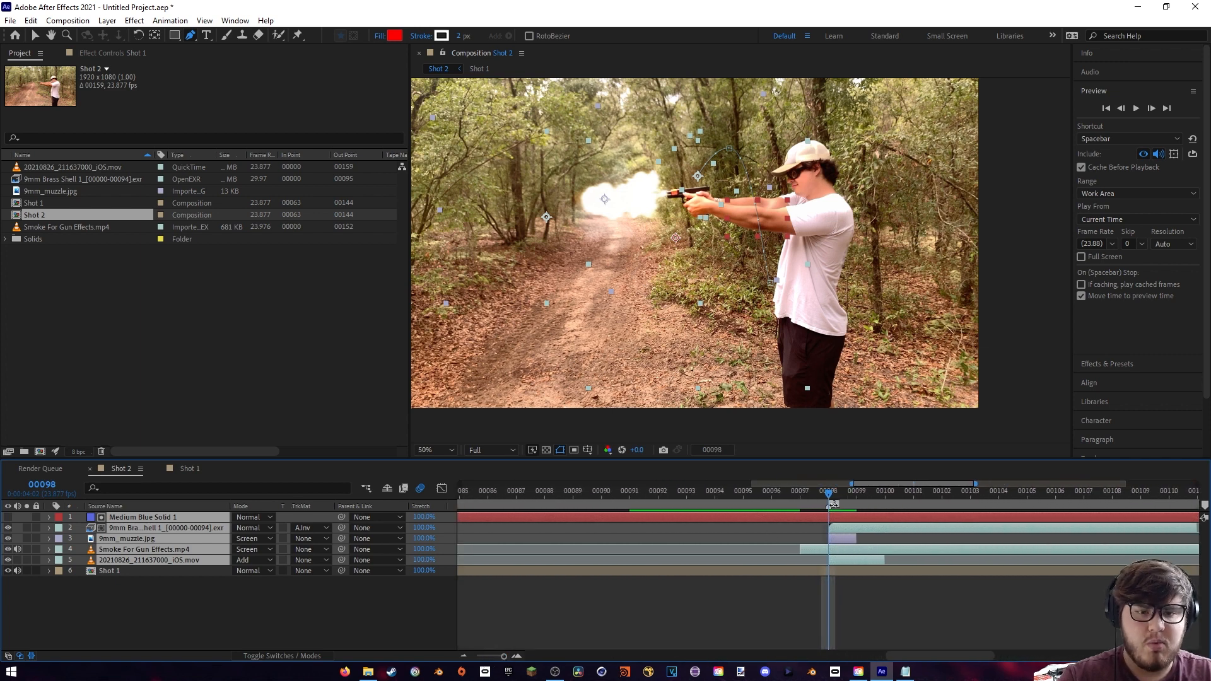
mouse_move(818, 496)
mouse_down()
mouse_move(805, 490)
mouse_move(918, 495)
mouse_move(680, 516)
mouse_move(831, 510)
mouse_up()
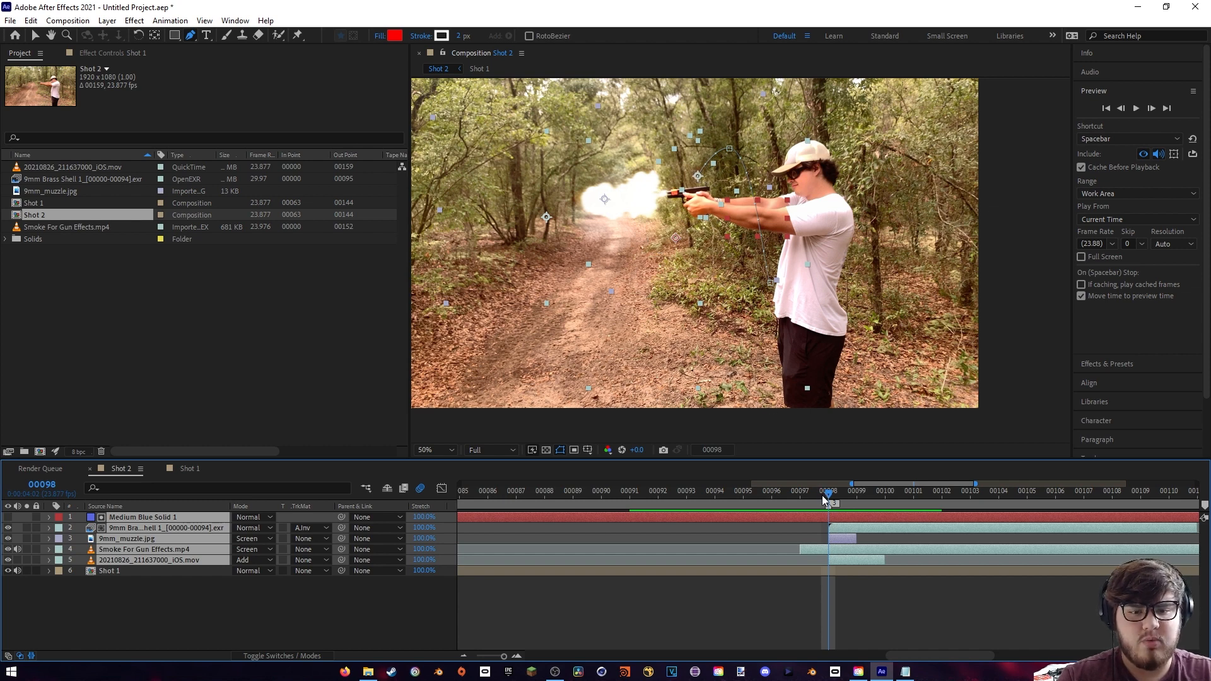
drag(824, 501, 913, 555)
drag(504, 658, 485, 658)
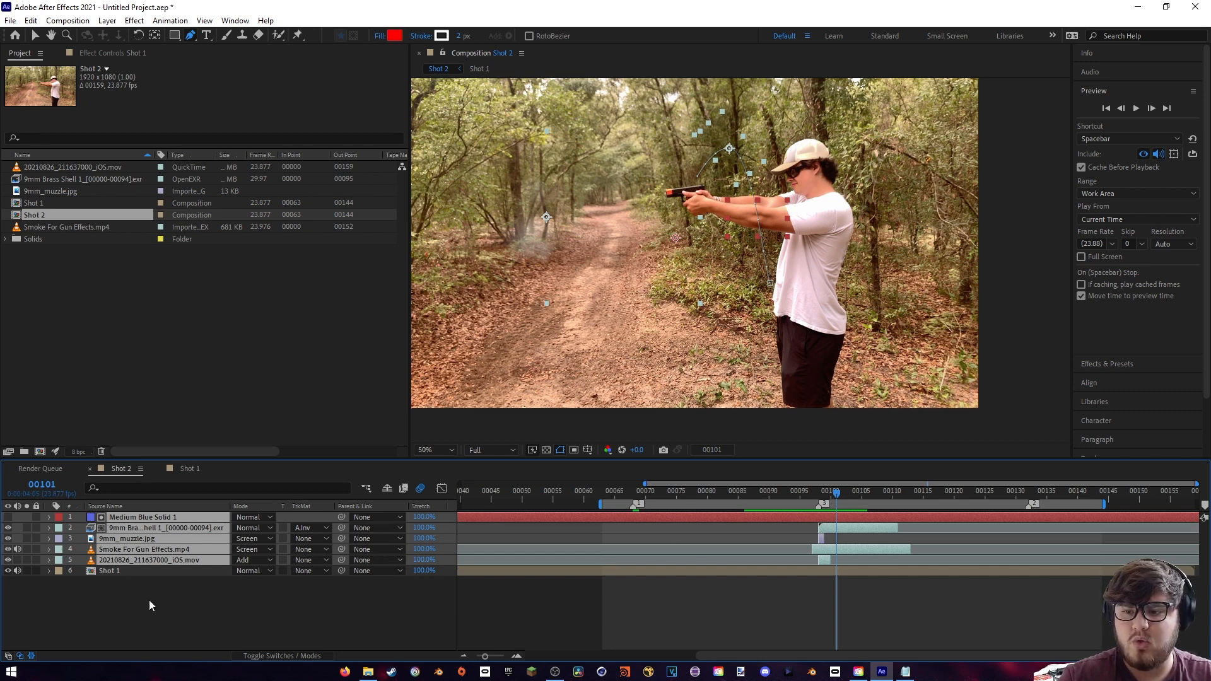
- Pre-compose the effect layers and the Shot 1 layer into a new composition named Shot 3
click(171, 592)
drag(142, 607, 197, 520)
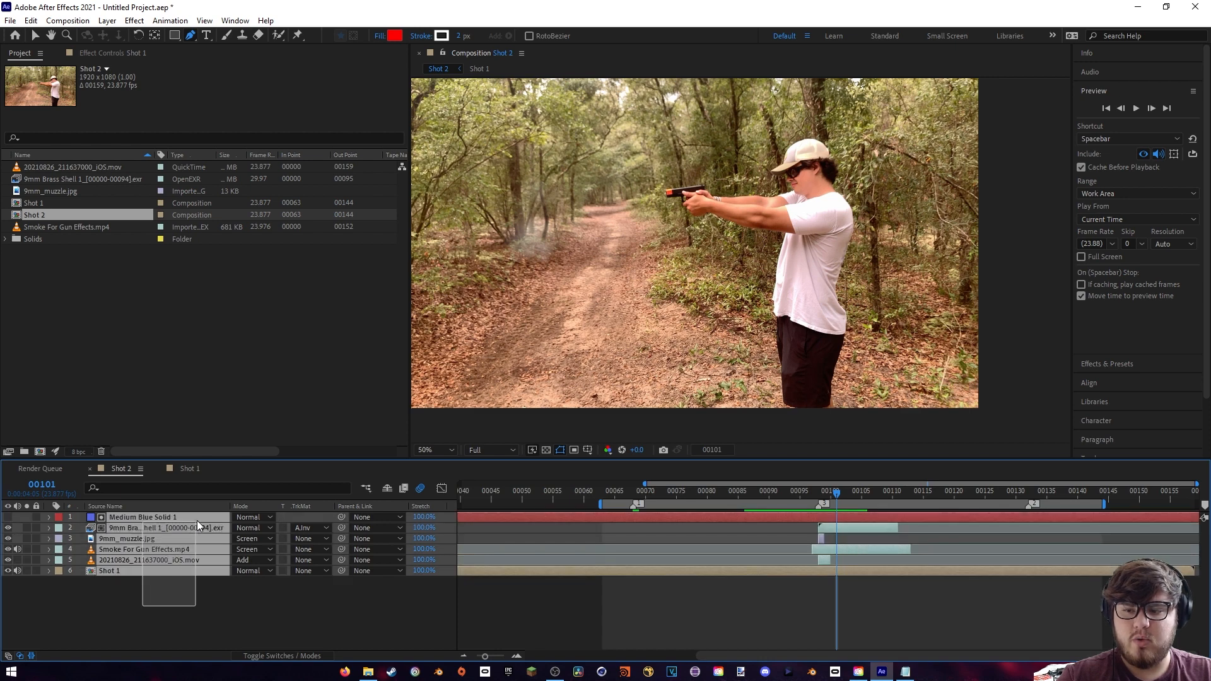
right_click(176, 561)
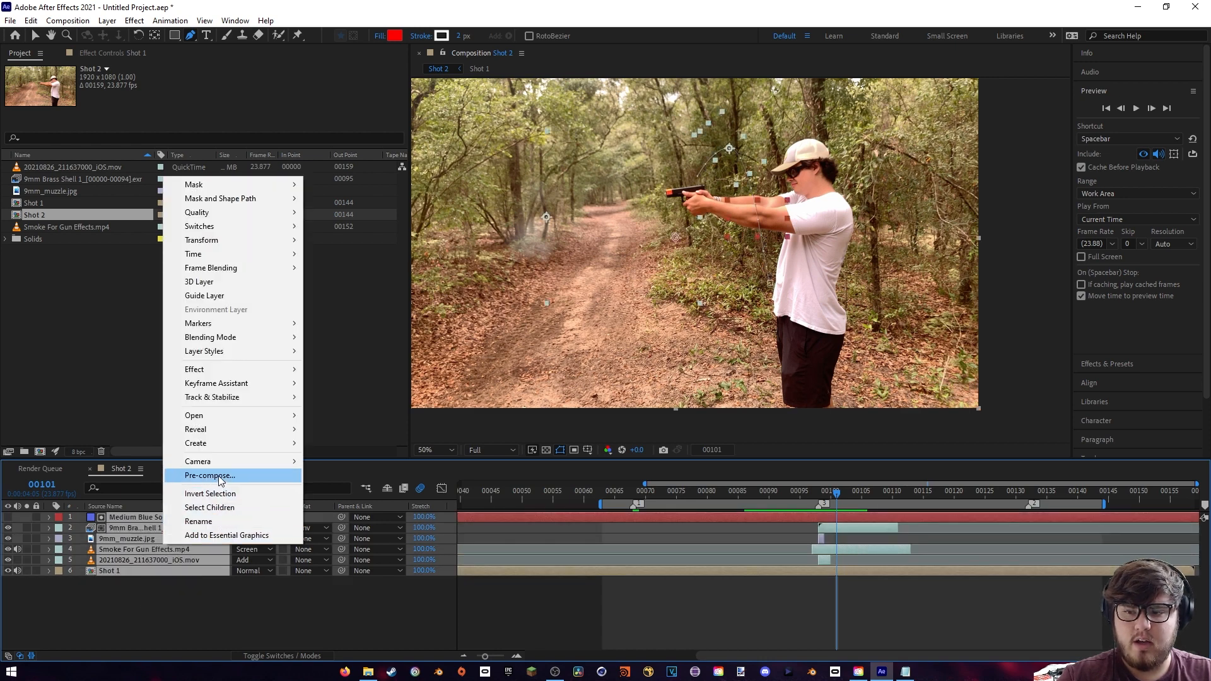
click(217, 476)
text(Shot 3)
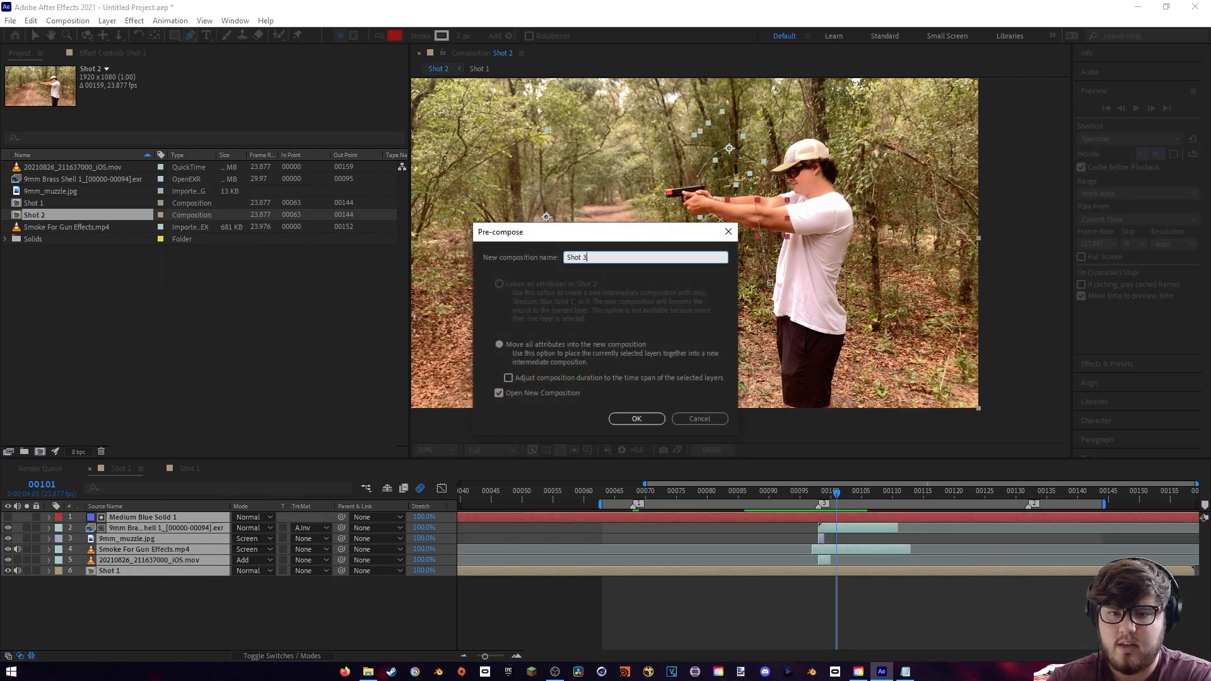
key(Return)
- Swap the two composition names, renaming the outer main composition as Shot 3 and the nested composition as Shot 2
click(189, 471)
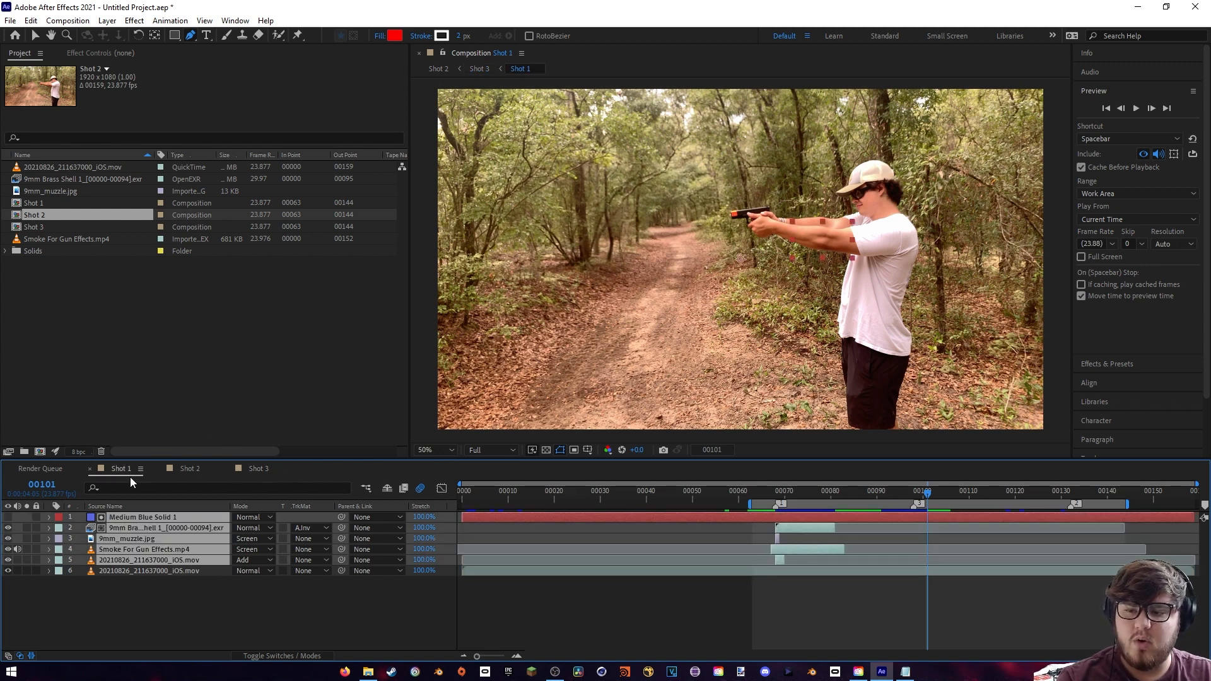
click(190, 469)
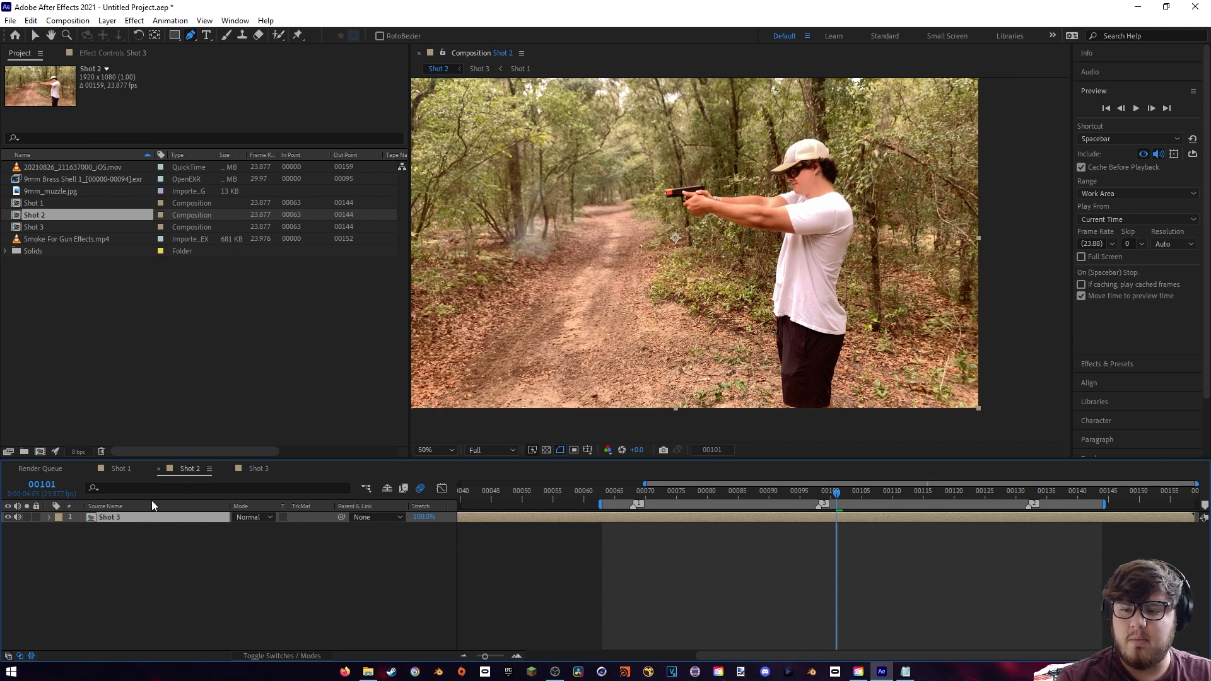
click(43, 217)
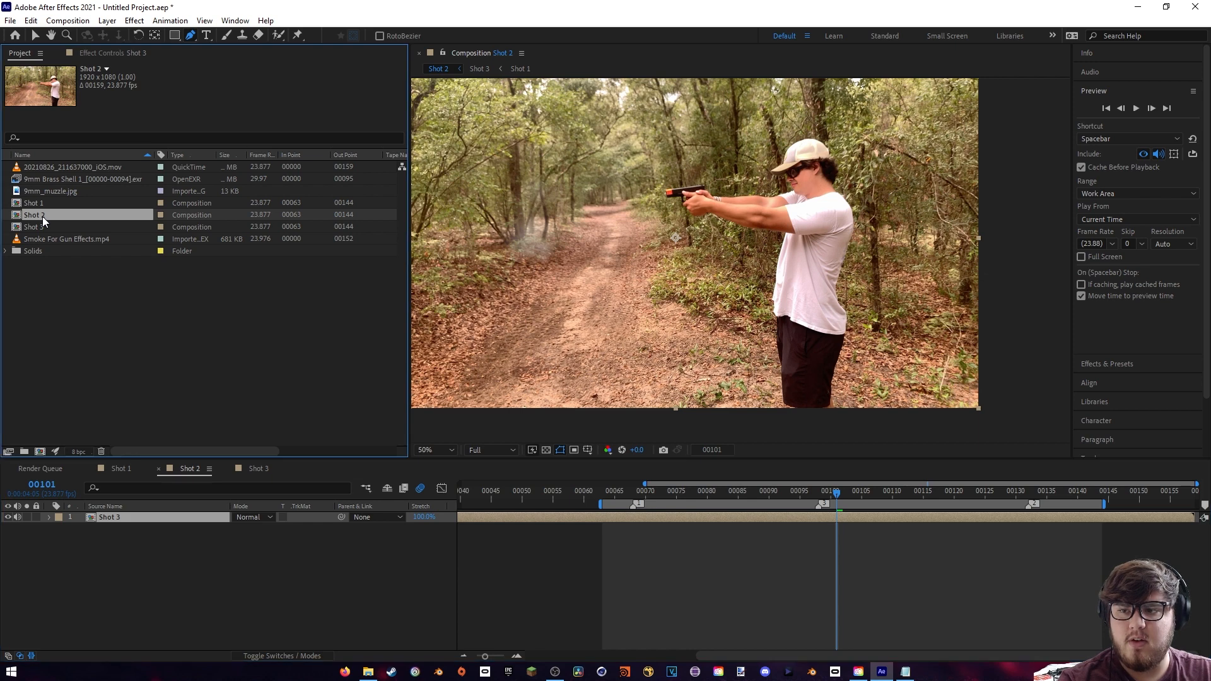
key(Return)
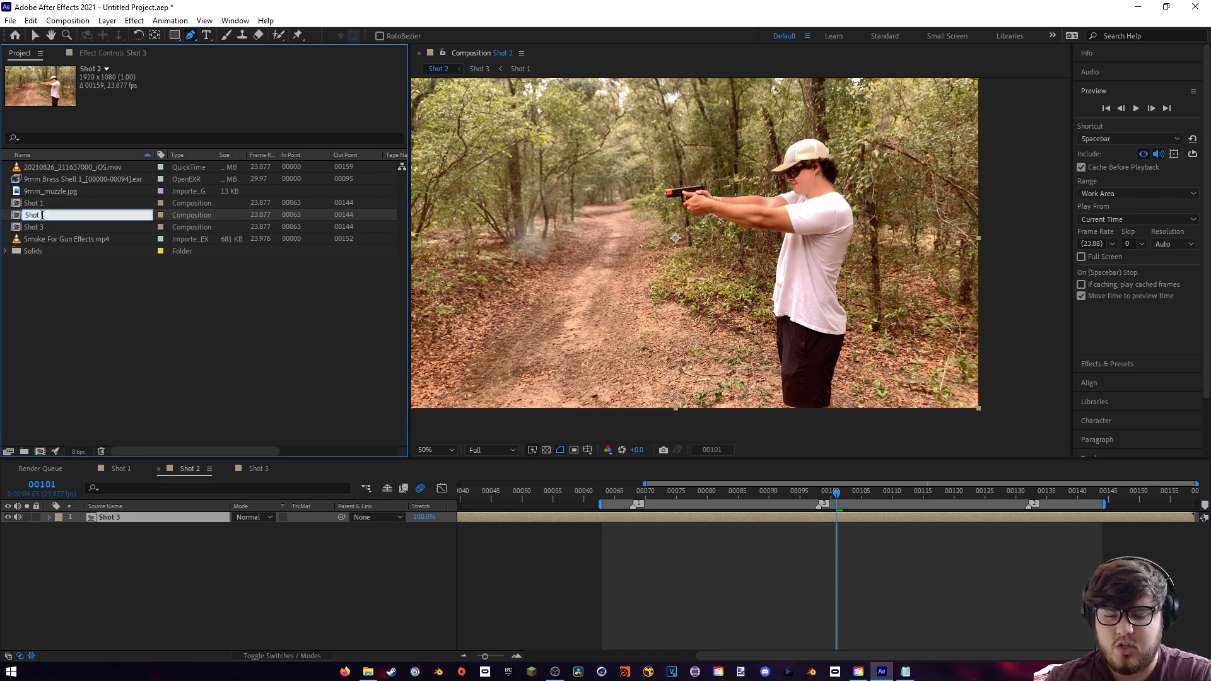
click(54, 227)
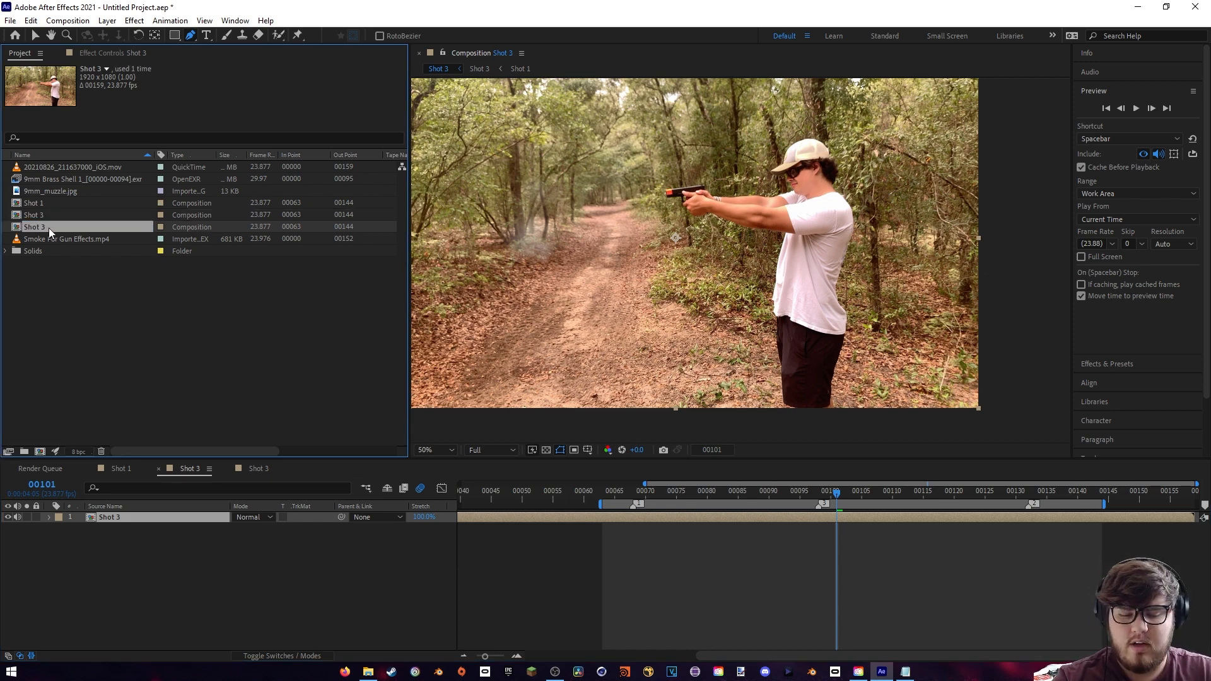
key(Return)
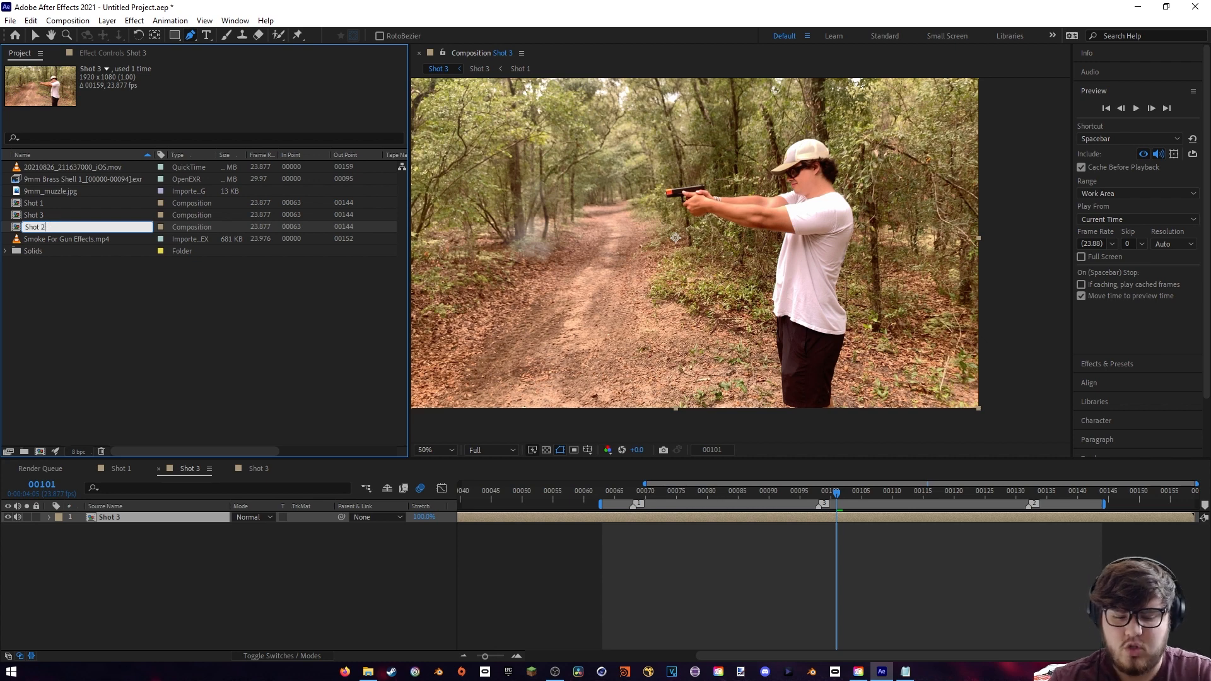
text(Shot 2)
key(Return)
- Order the open timelines so Shot 3 follows Shot 2, and review the layers inside Shot 1 and Shot 2
drag(190, 471, 265, 471)
click(190, 469)
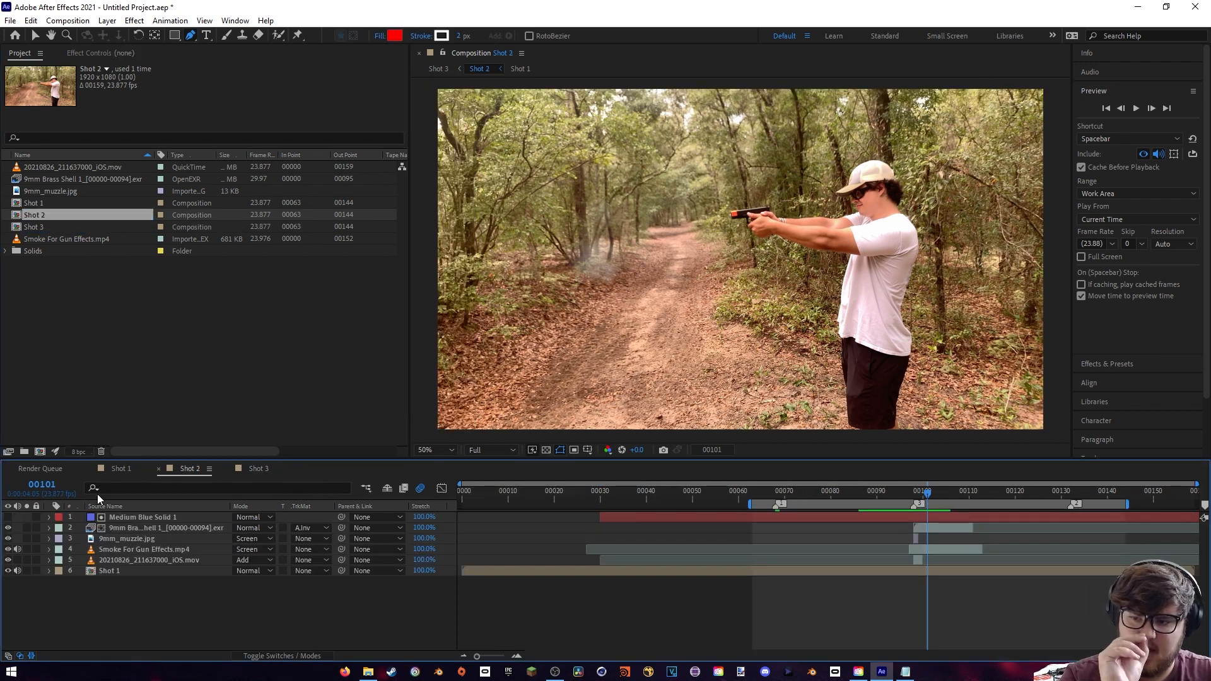
click(111, 473)
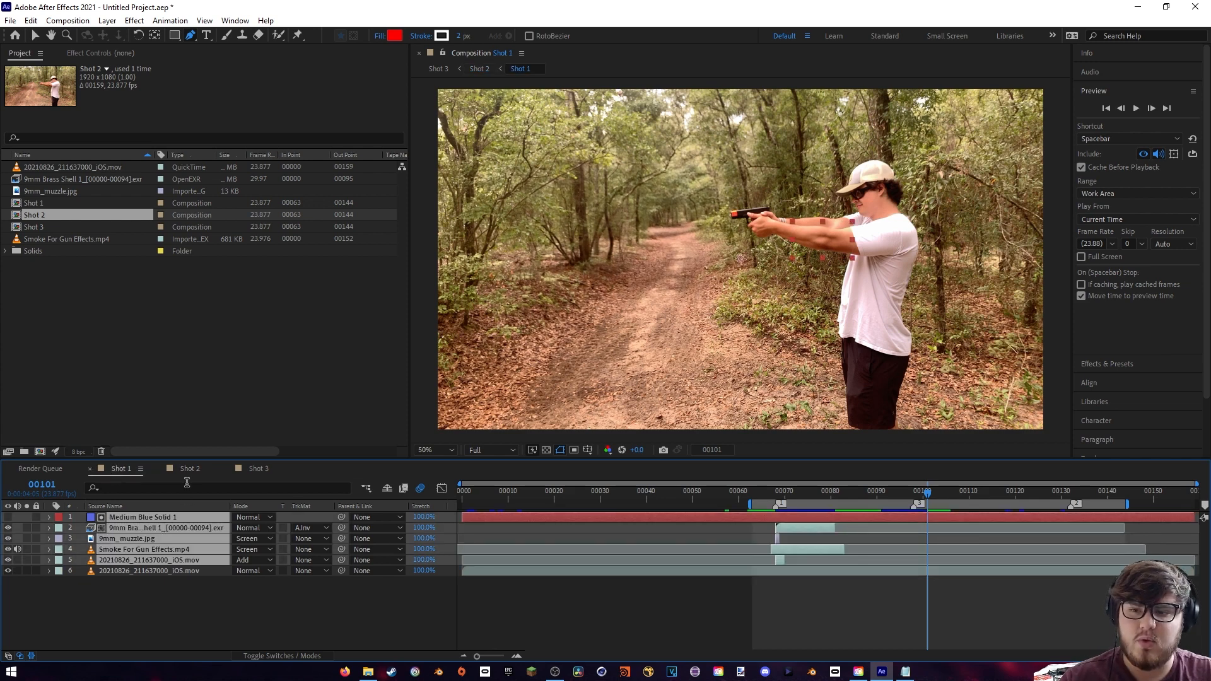
click(190, 468)
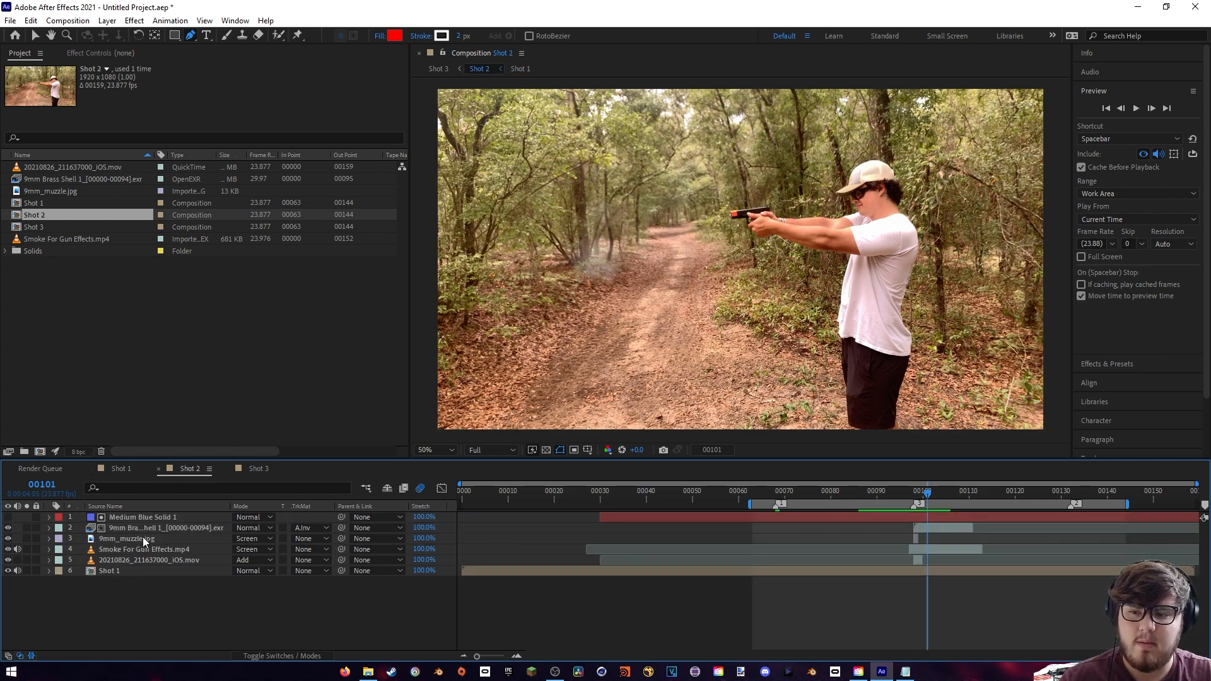
- Paste the copied effect layers into Shot 3 and shift them so the muzzle flash starts at the third shot marker, frame 132
click(258, 469)
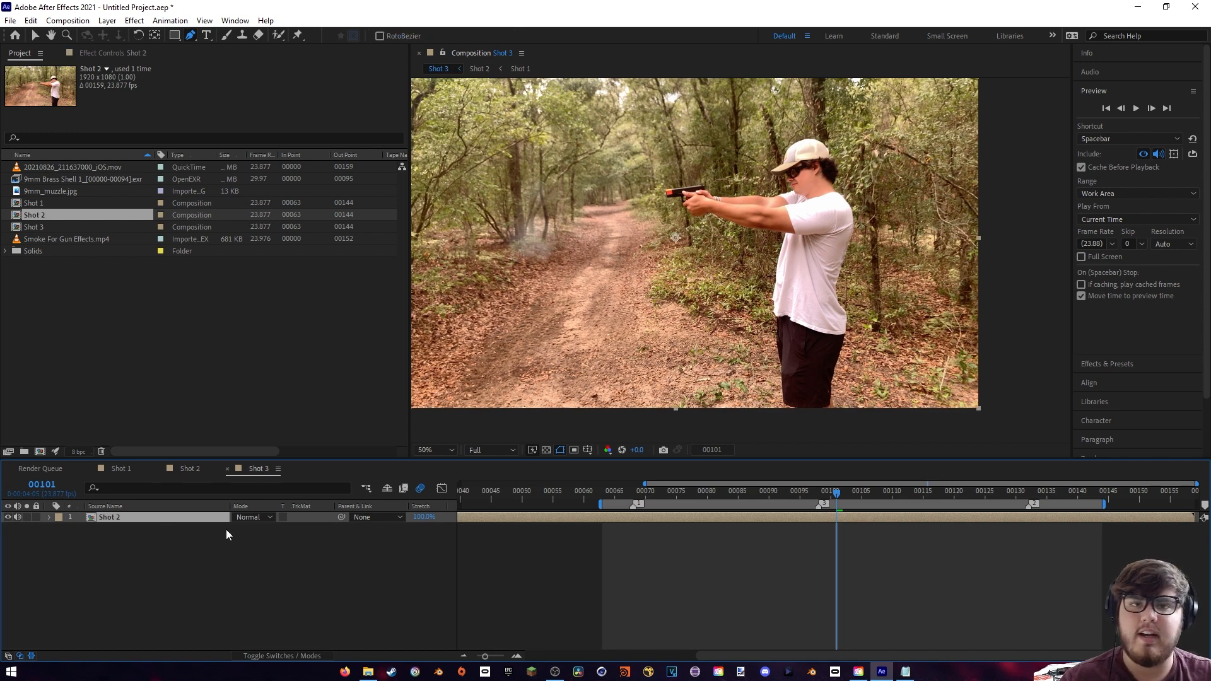
key(ctrl+v)
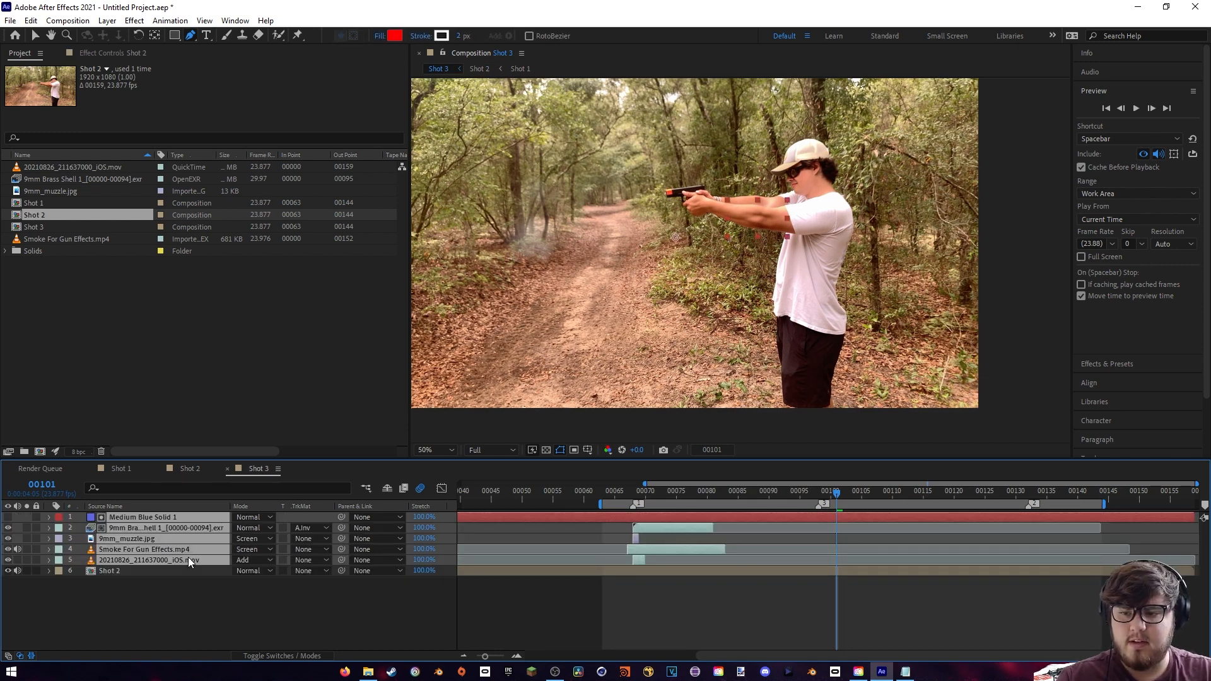
drag(645, 548, 1039, 552)
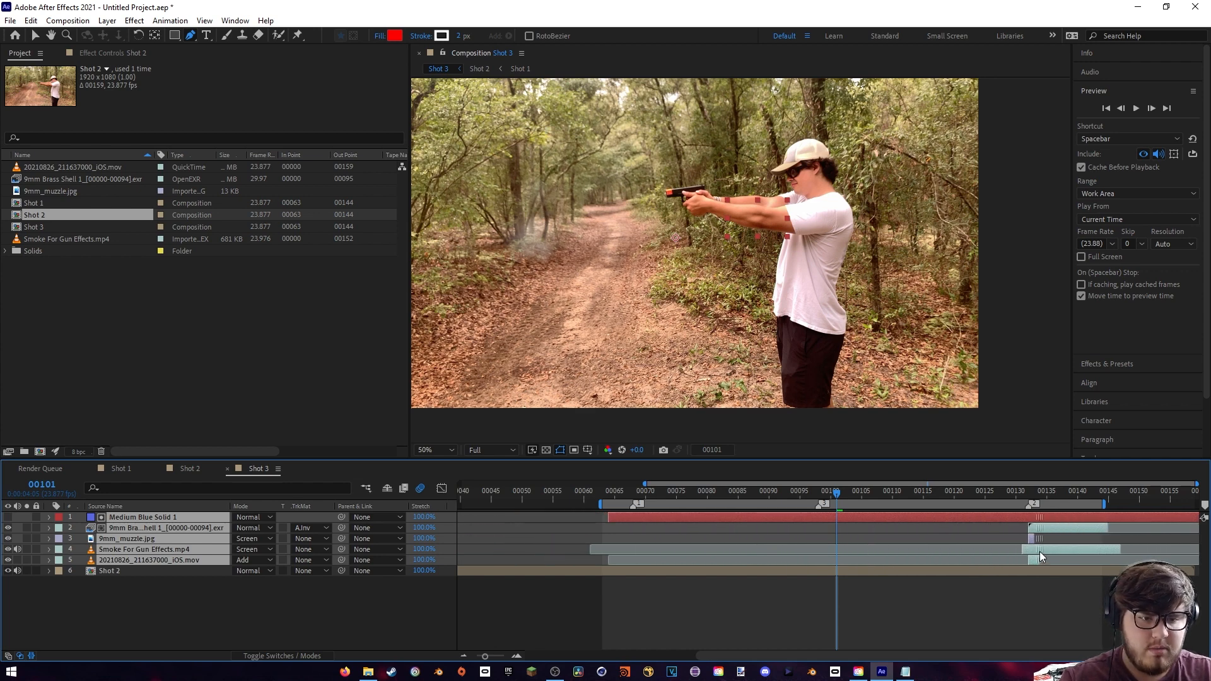
key(i)
scroll(796, 309, up, 2)
drag(675, 227, 800, 413)
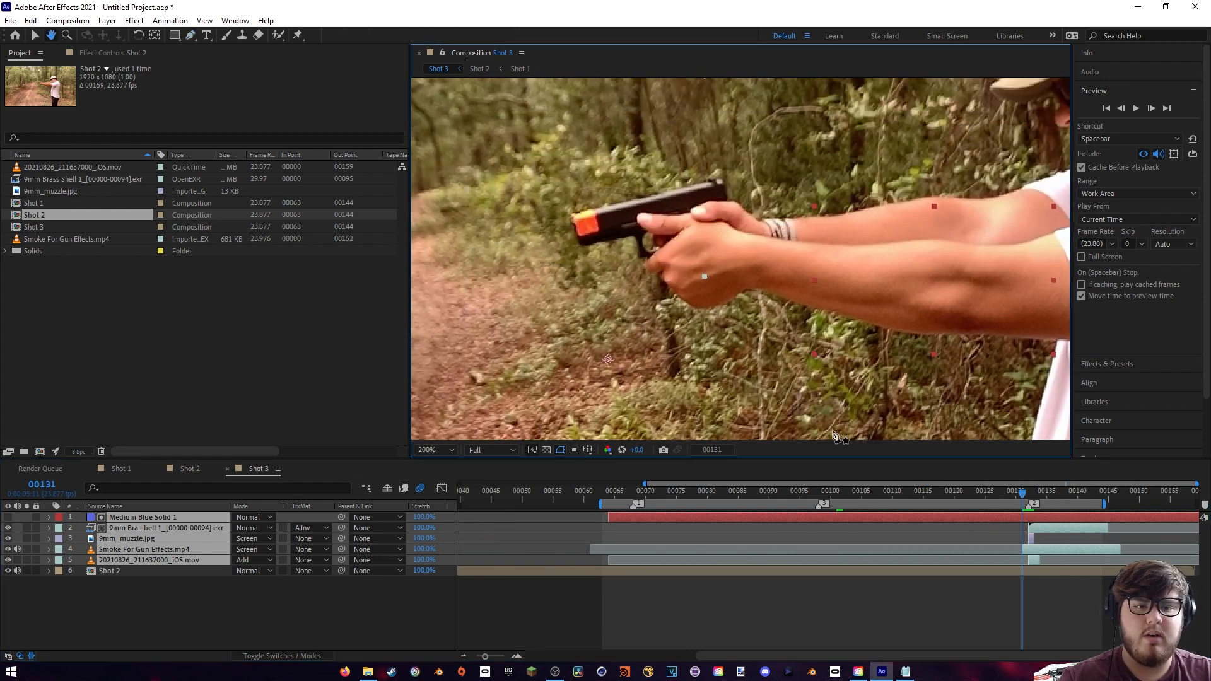
click(1028, 491)
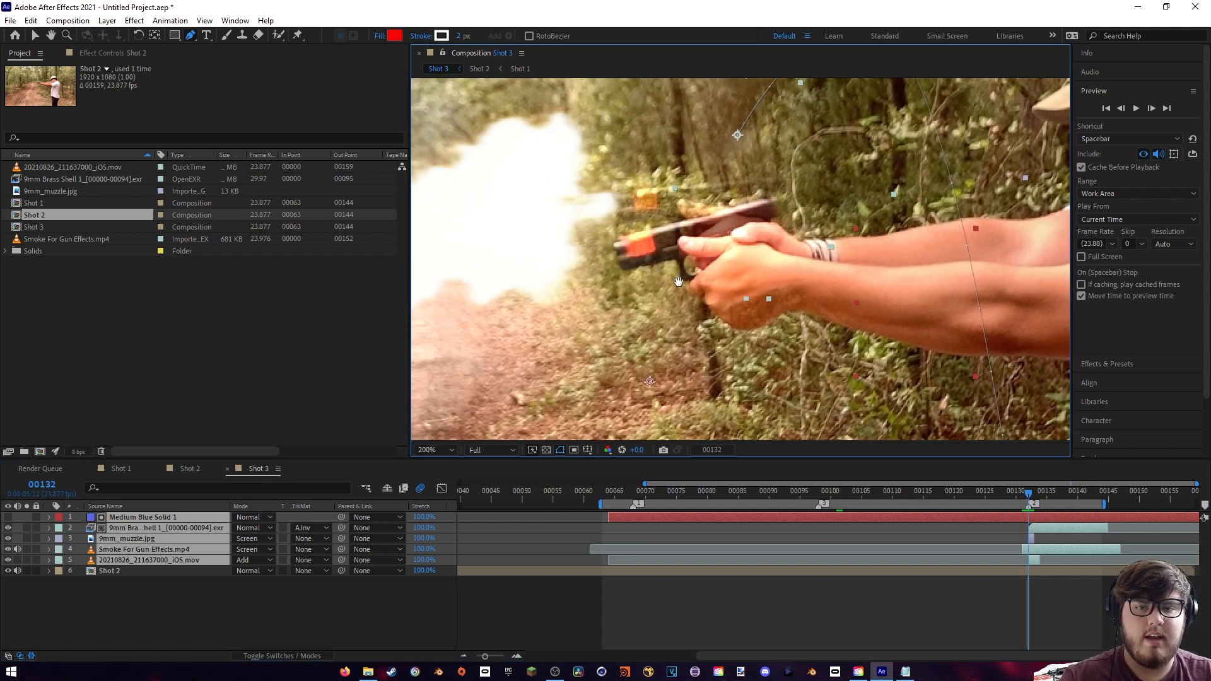
- Align the 9mm_muzzle.jpg flash with the pistol barrel by setting its position to 744, 494 and its rotation to 163°
scroll(679, 282, down, 3)
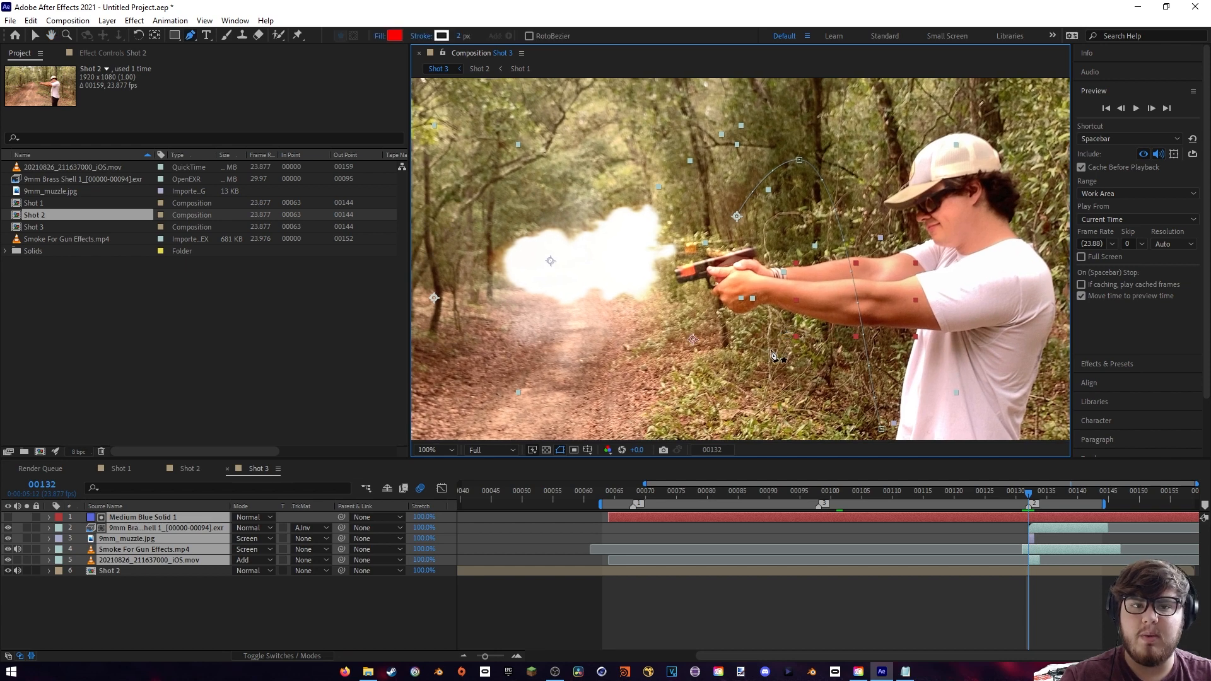
scroll(775, 354, up, 3)
scroll(774, 284, down, 3)
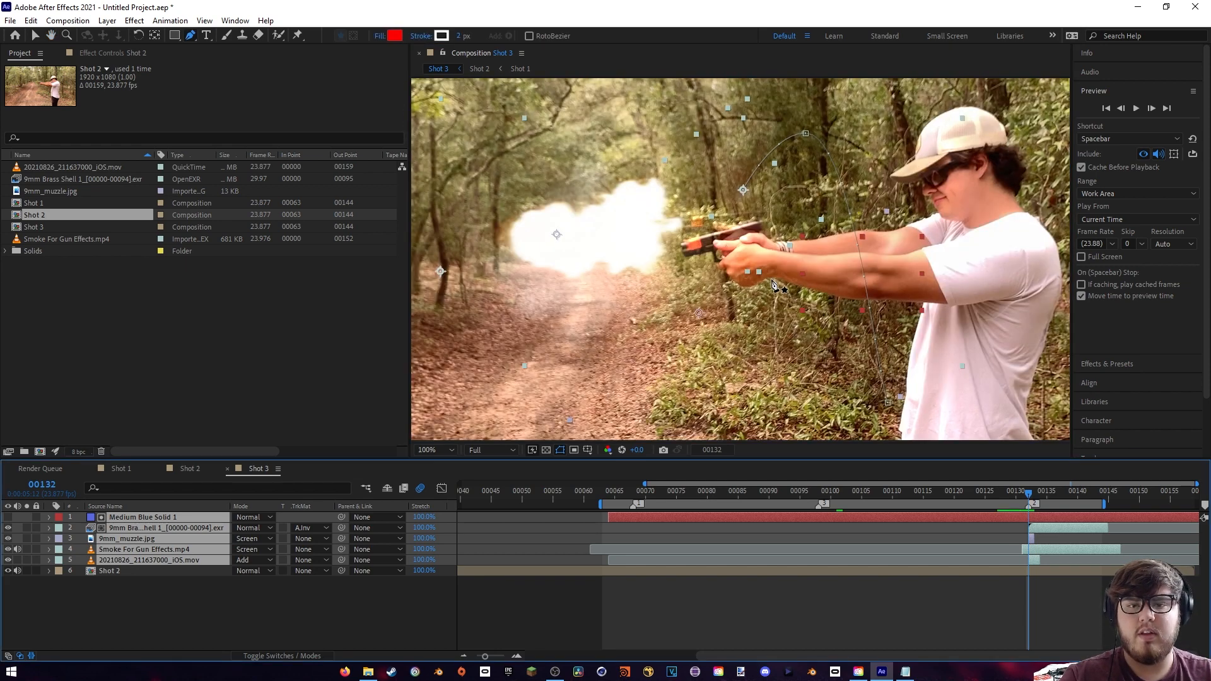
drag(731, 258, 782, 267)
scroll(719, 314, up, 1)
scroll(719, 316, down, 1)
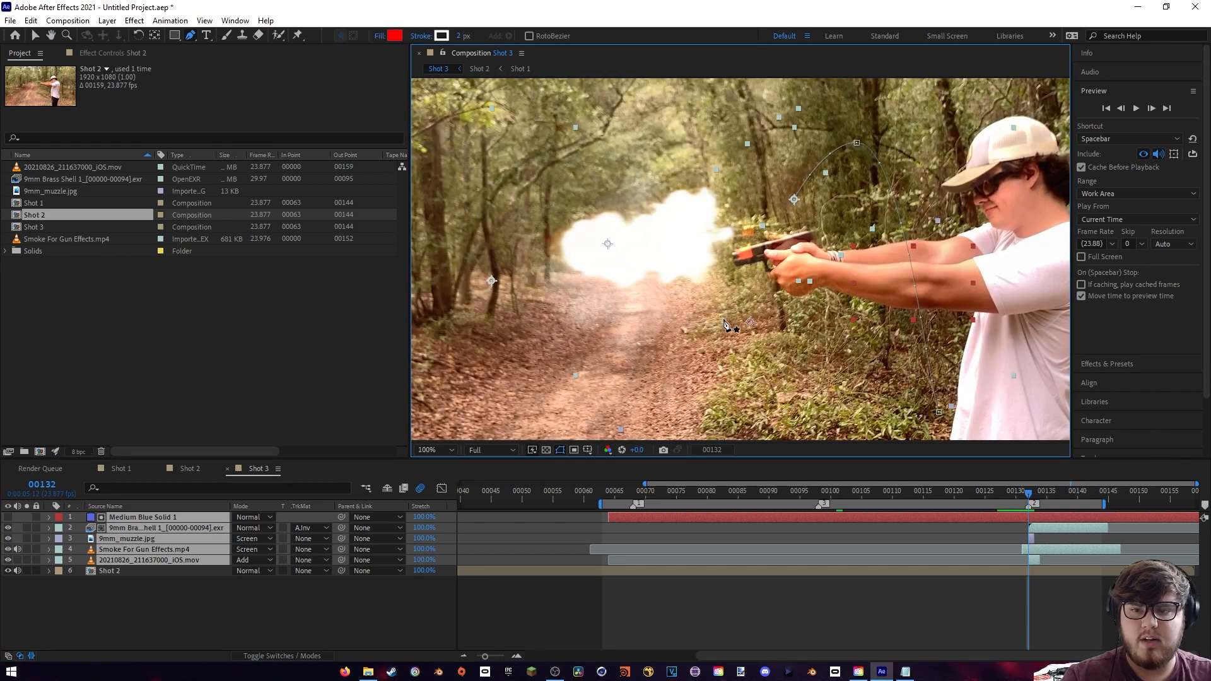
click(138, 629)
click(132, 540)
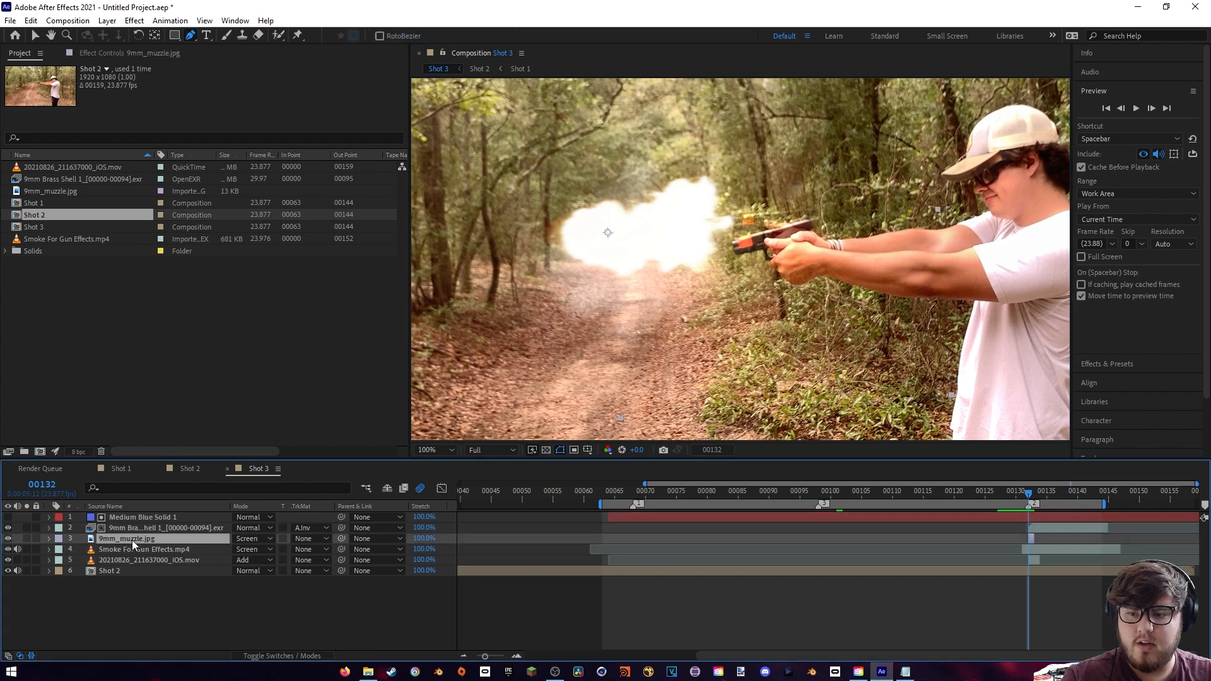
click(49, 538)
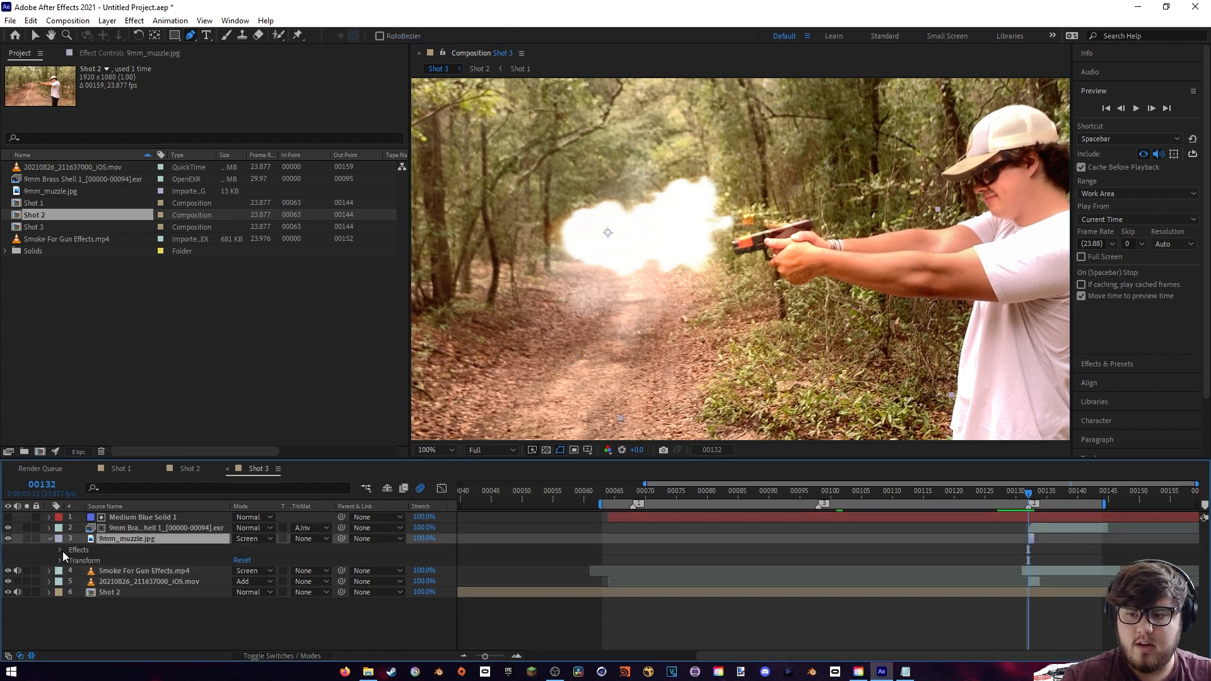
click(61, 560)
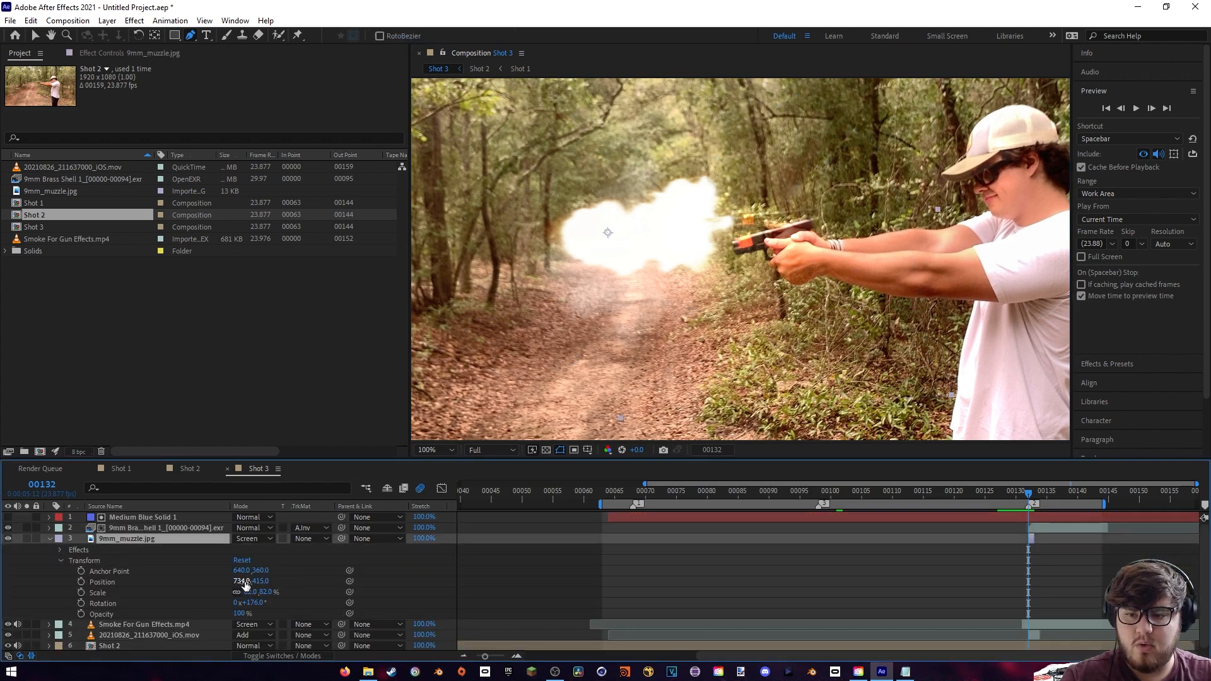
mouse_move(245, 583)
mouse_down()
mouse_move(293, 581)
mouse_move(247, 600)
mouse_up()
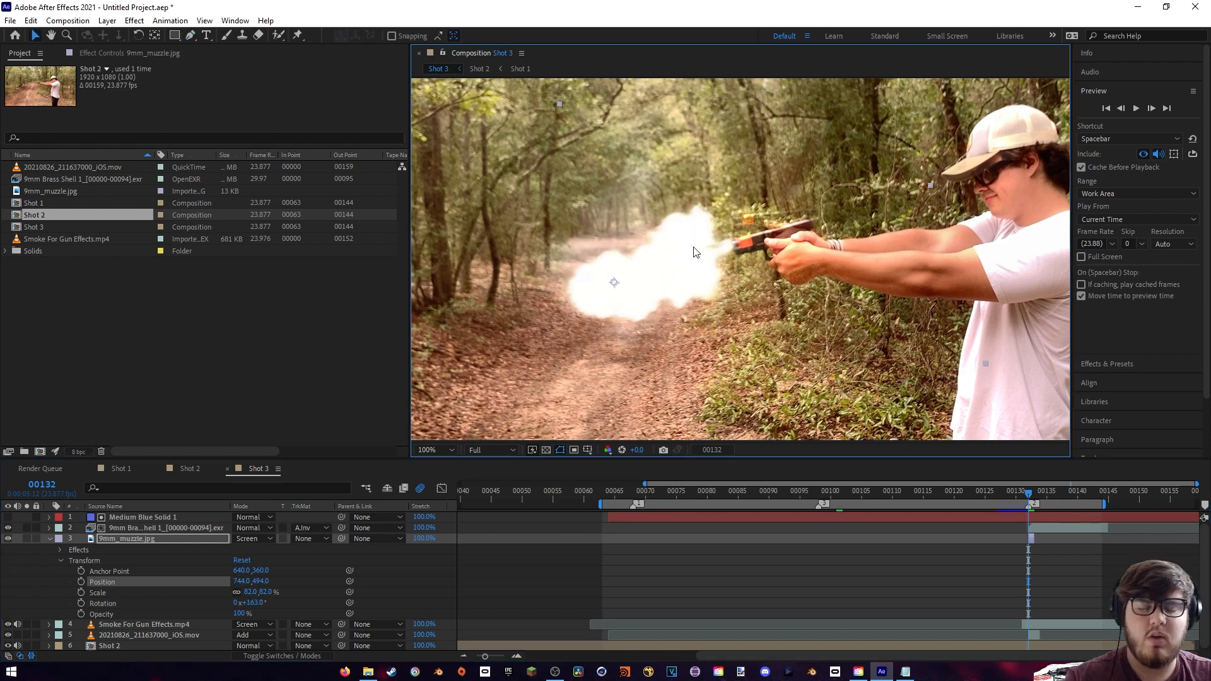
click(50, 538)
- Align the smoke layer with the barrel at position 587, 560 and rotation -13°, using Normal blending temporarily before restoring Screen
click(138, 549)
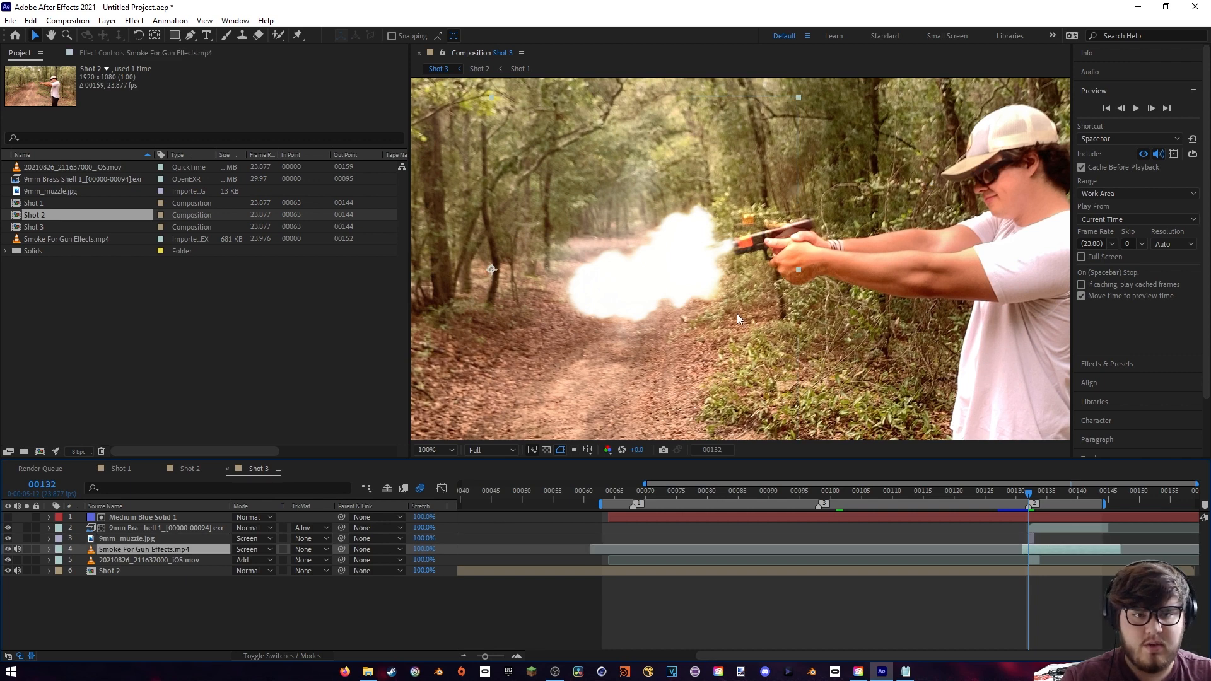
click(48, 549)
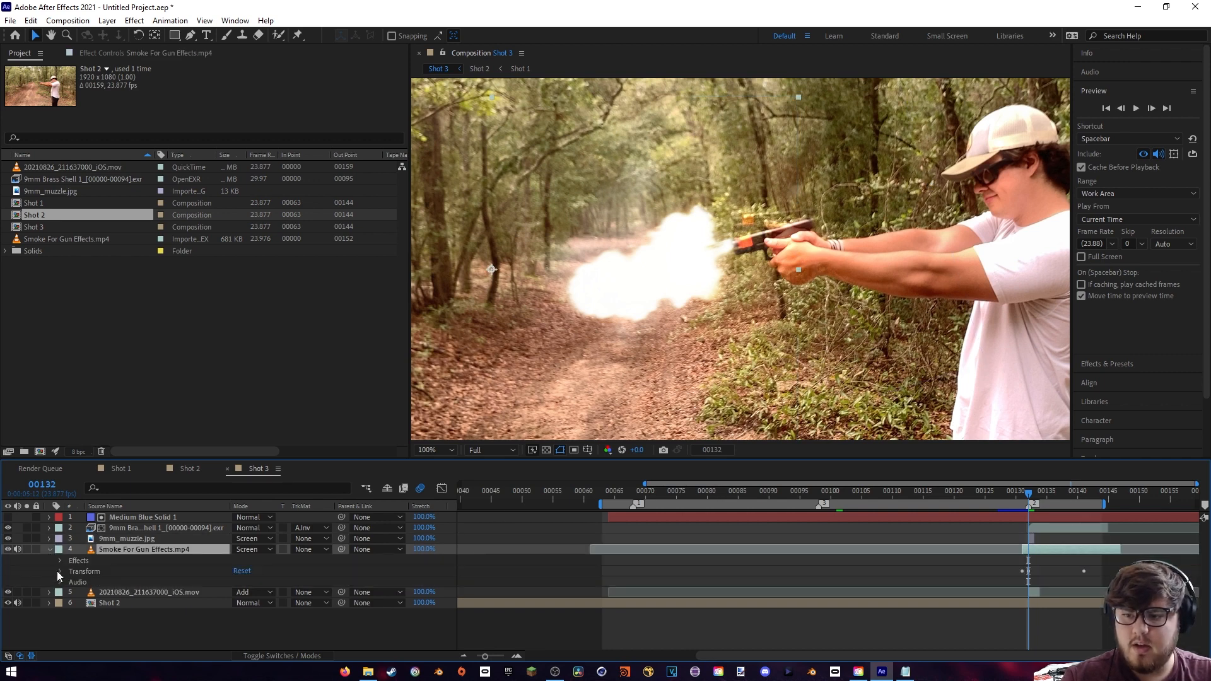
click(60, 571)
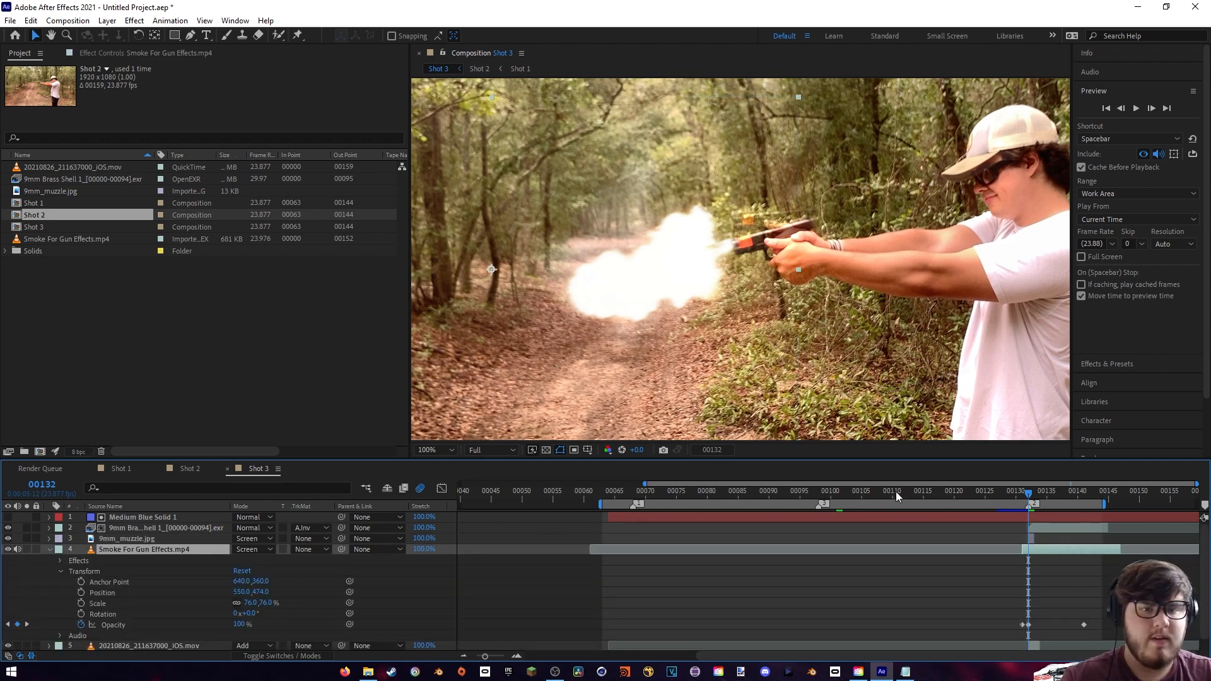
click(242, 549)
click(287, 105)
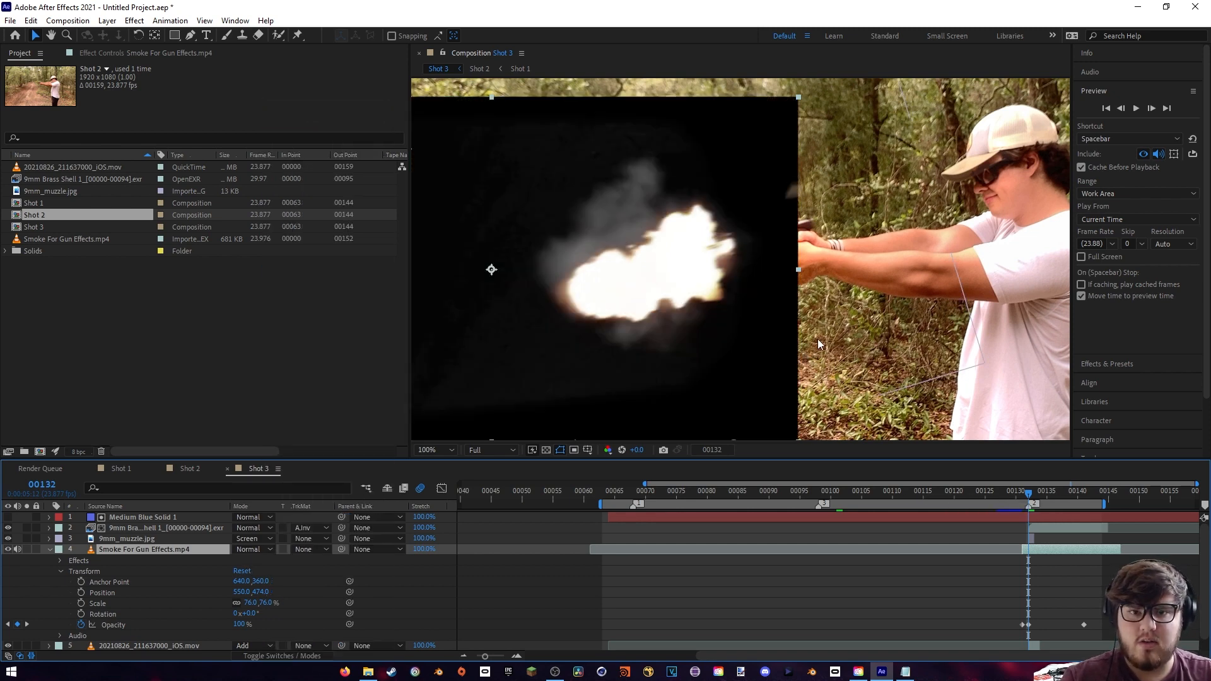
scroll(817, 339, down, 2)
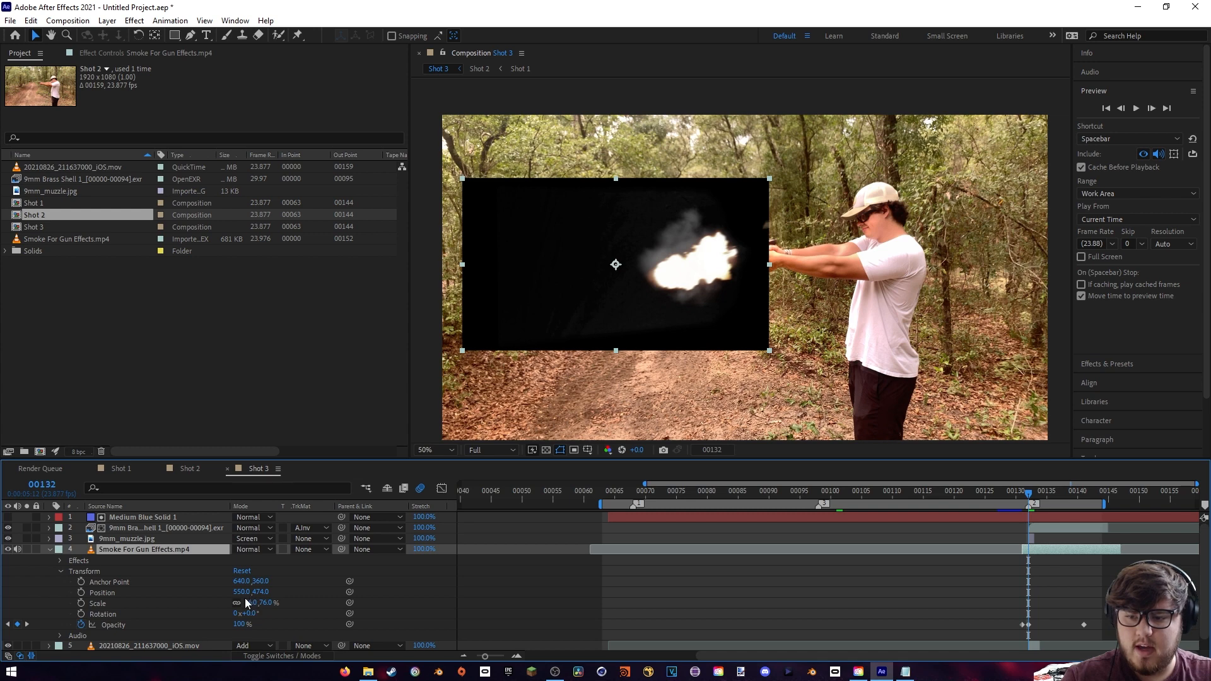
click(252, 550)
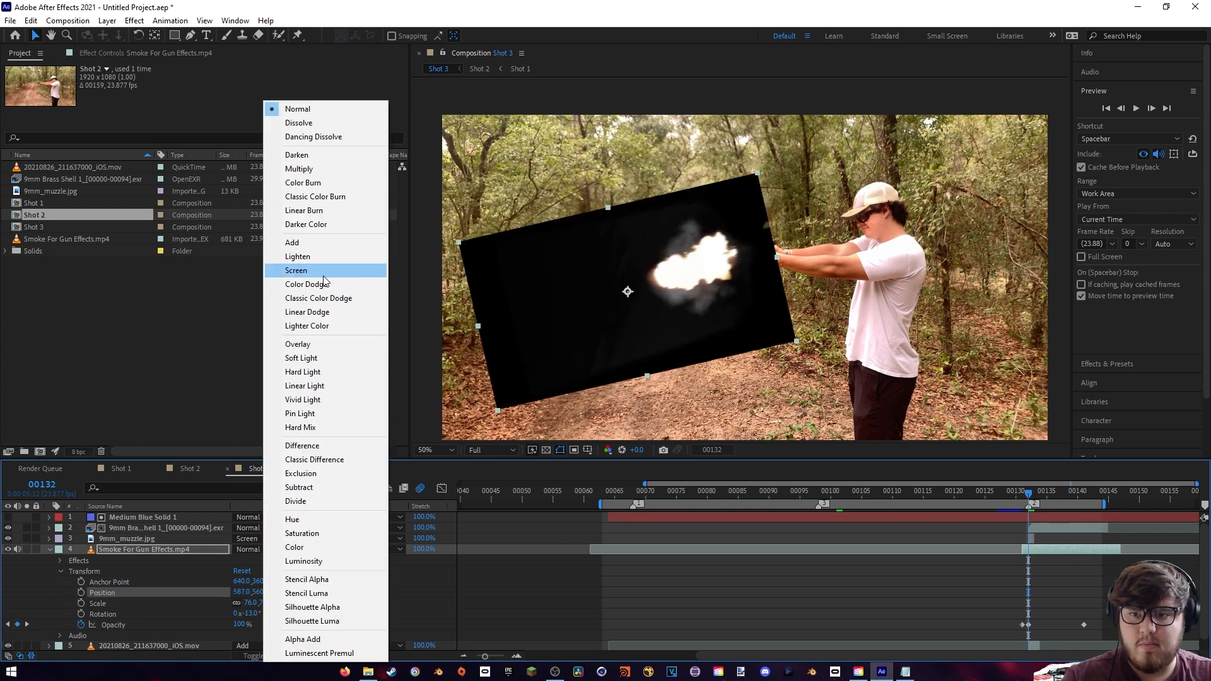
click(321, 272)
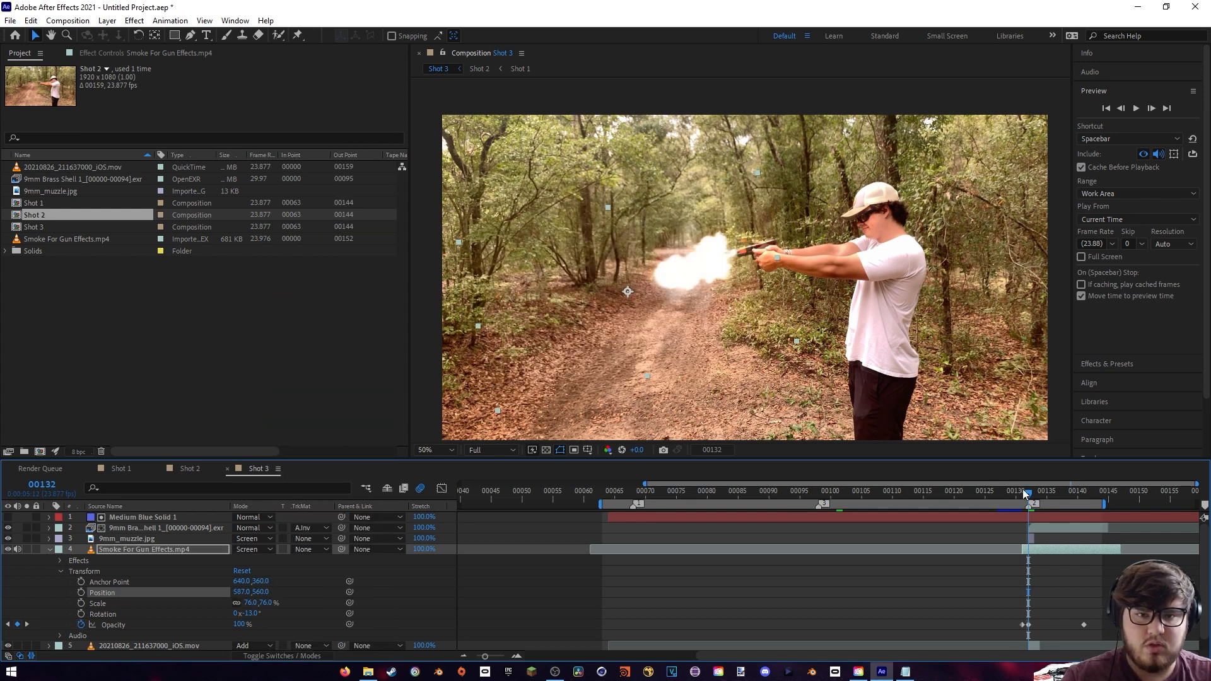
- Play back the third shot from frame 130 and examine the flash and smoke alignment at frame 132
drag(997, 492, 1016, 494)
key(space)
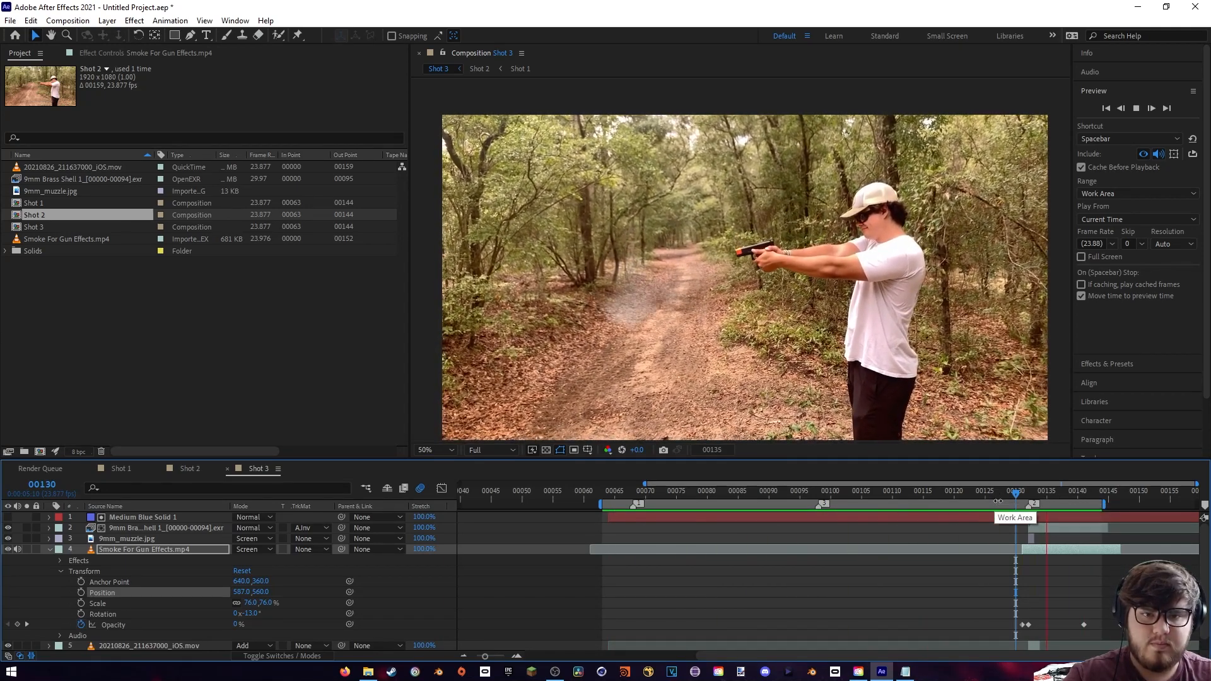
key(space)
drag(1015, 493, 1027, 496)
scroll(845, 407, up, 1)
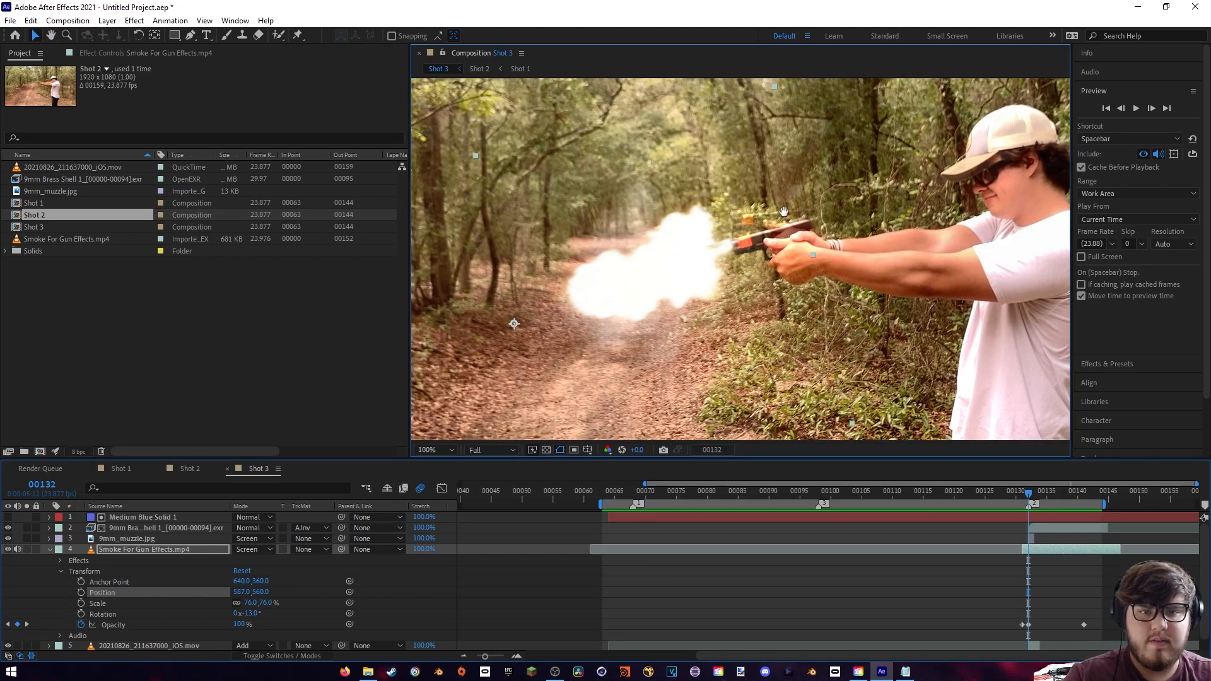
scroll(755, 246, up, 2)
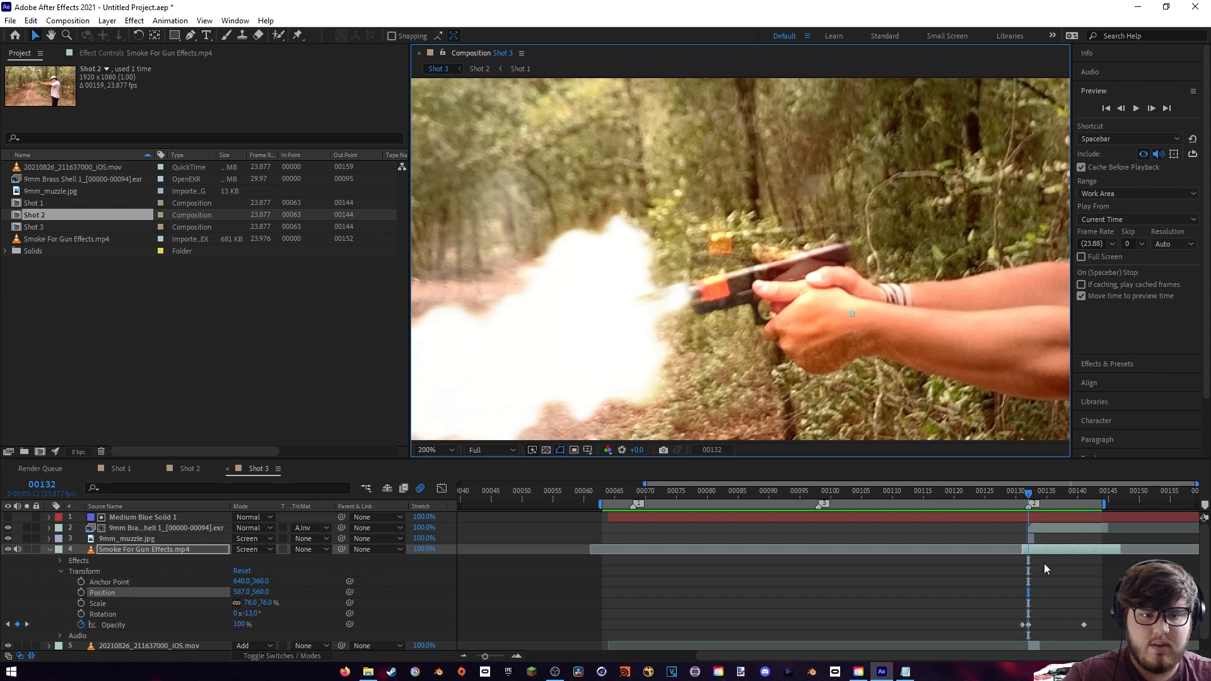
click(50, 549)
scroll(909, 321, down, 2)
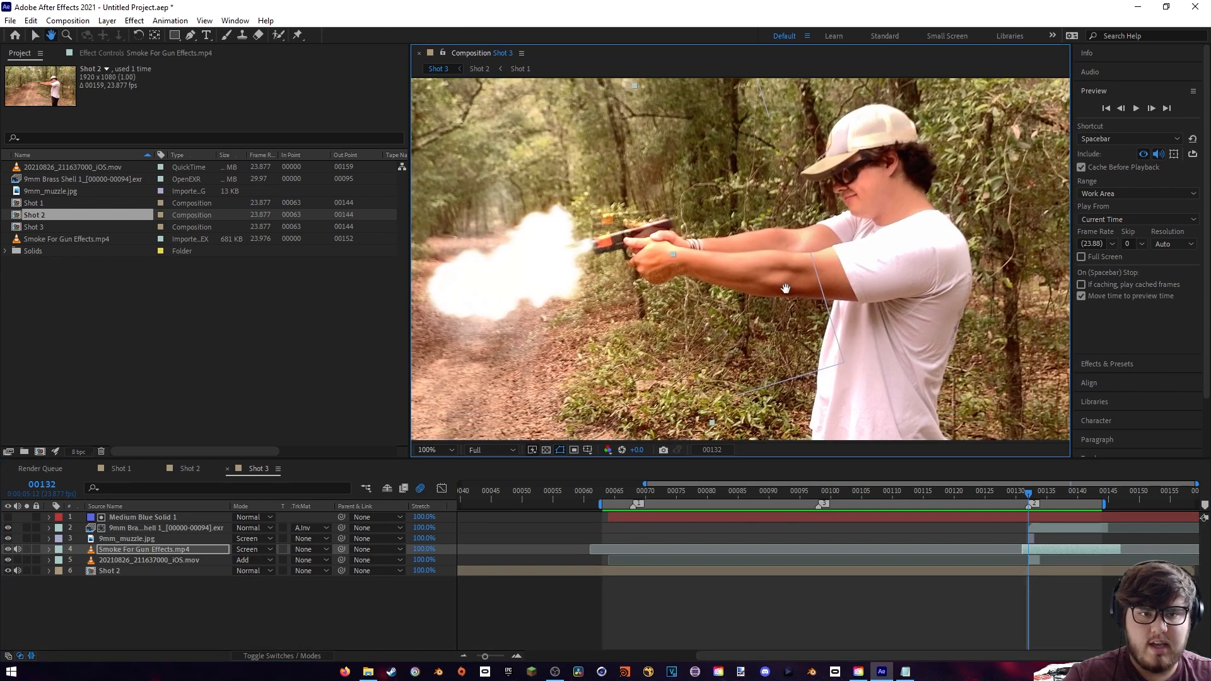
- Slip the source of the 20210826_211637000_iOS.mov layer back to frame 0 while keeping its trimmed section at the third shot
click(189, 560)
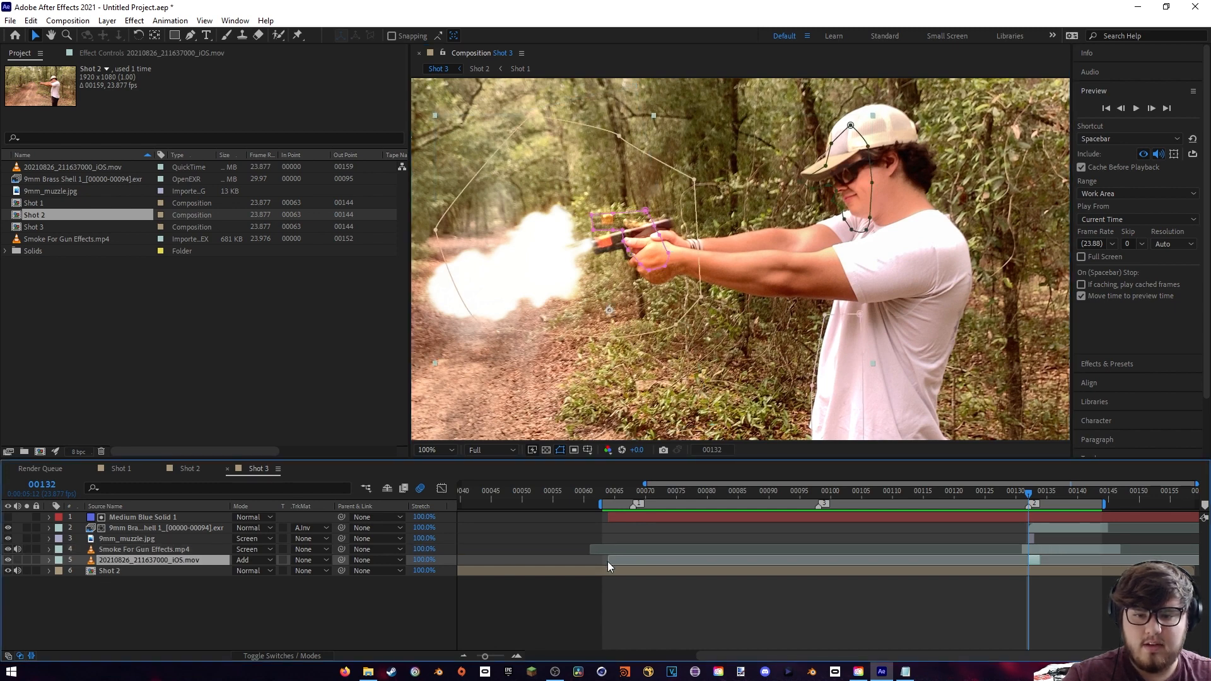
drag(700, 648, 547, 665)
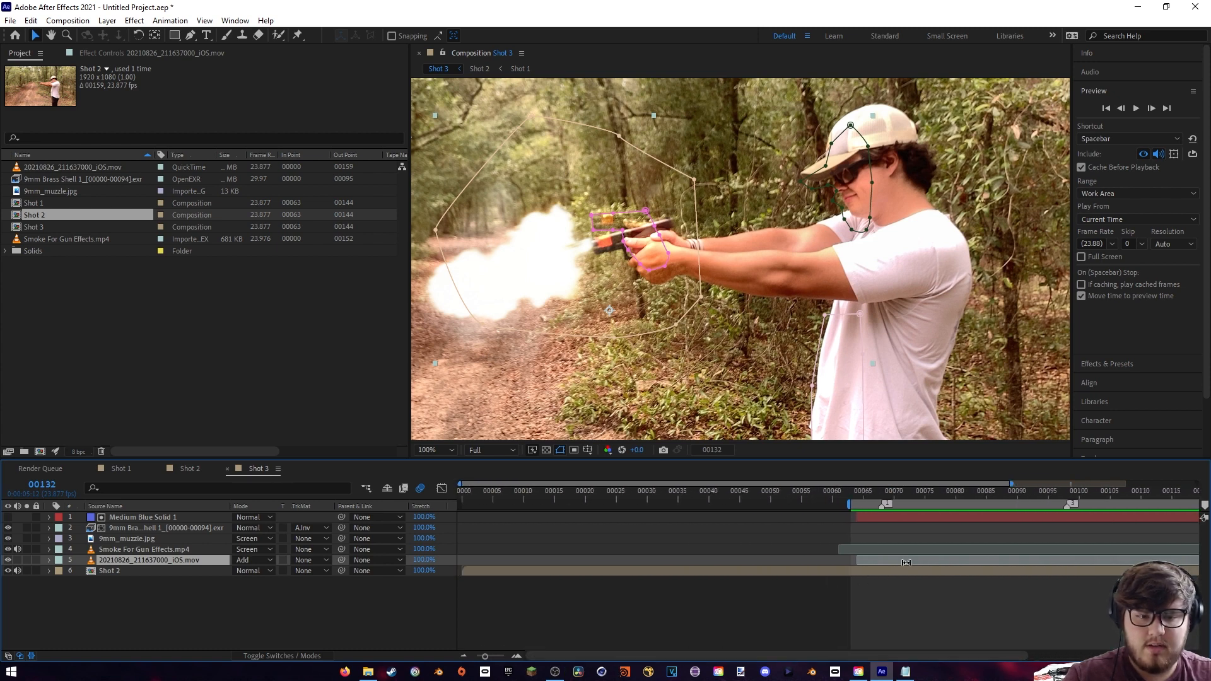
drag(906, 562, 458, 564)
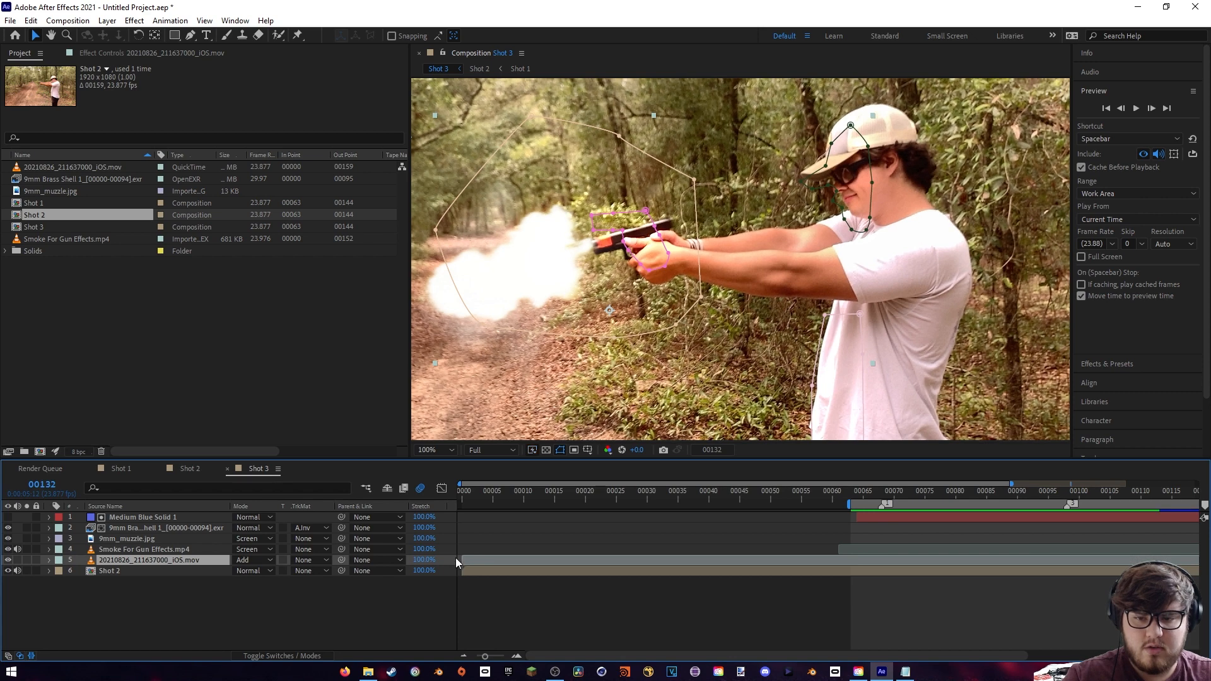
drag(585, 659, 833, 647)
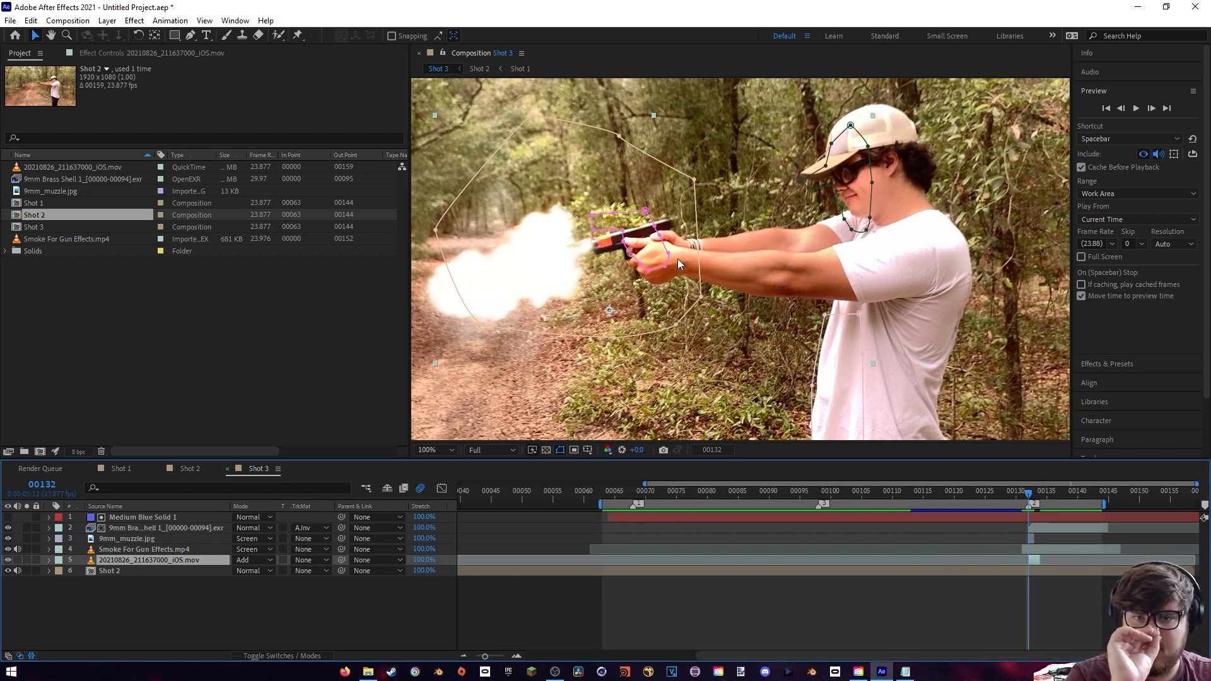
- Move and rotate the footage layer's pistol-and-hands mask to fit the gun at frame 132
click(622, 235)
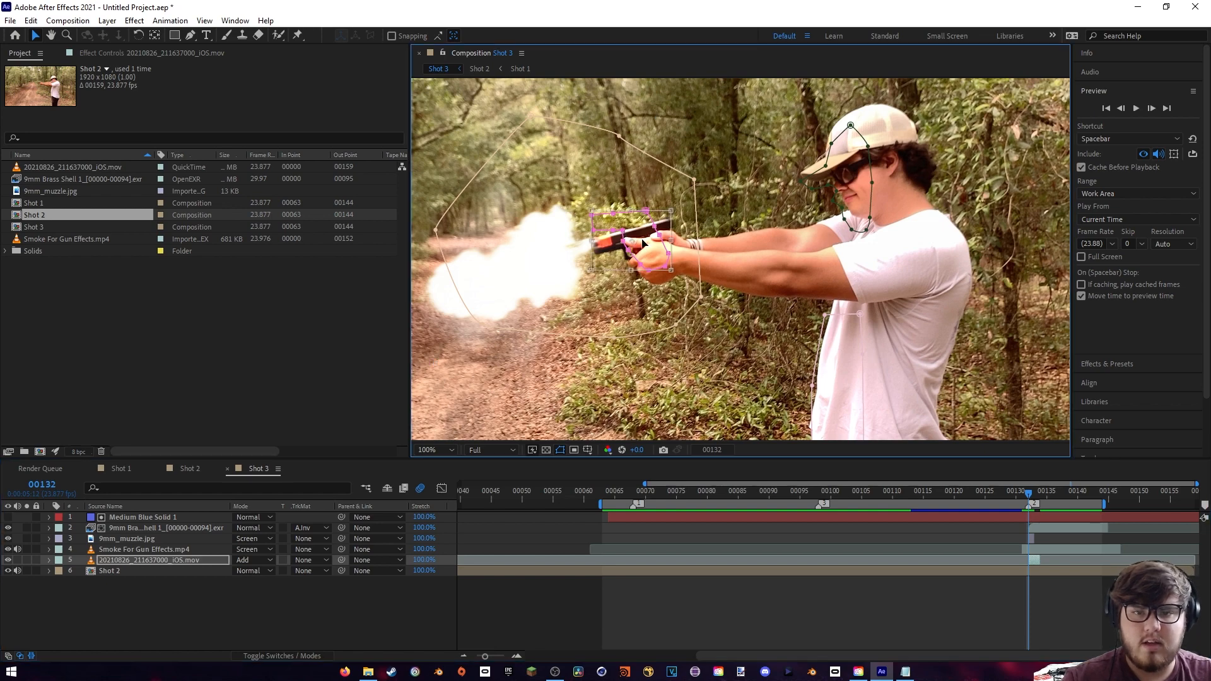
drag(642, 243, 665, 218)
drag(648, 267, 650, 265)
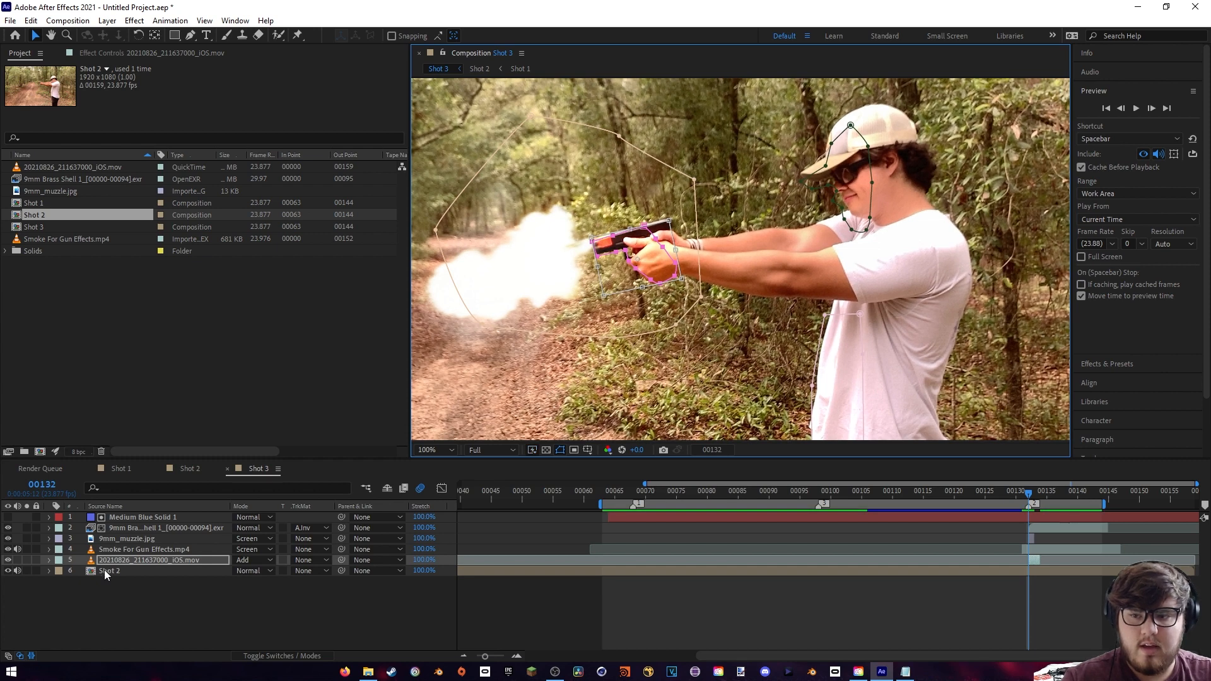
- Move Mask 4 of the footage layer slightly down to surround the lowered muzzle flash
click(48, 559)
click(60, 571)
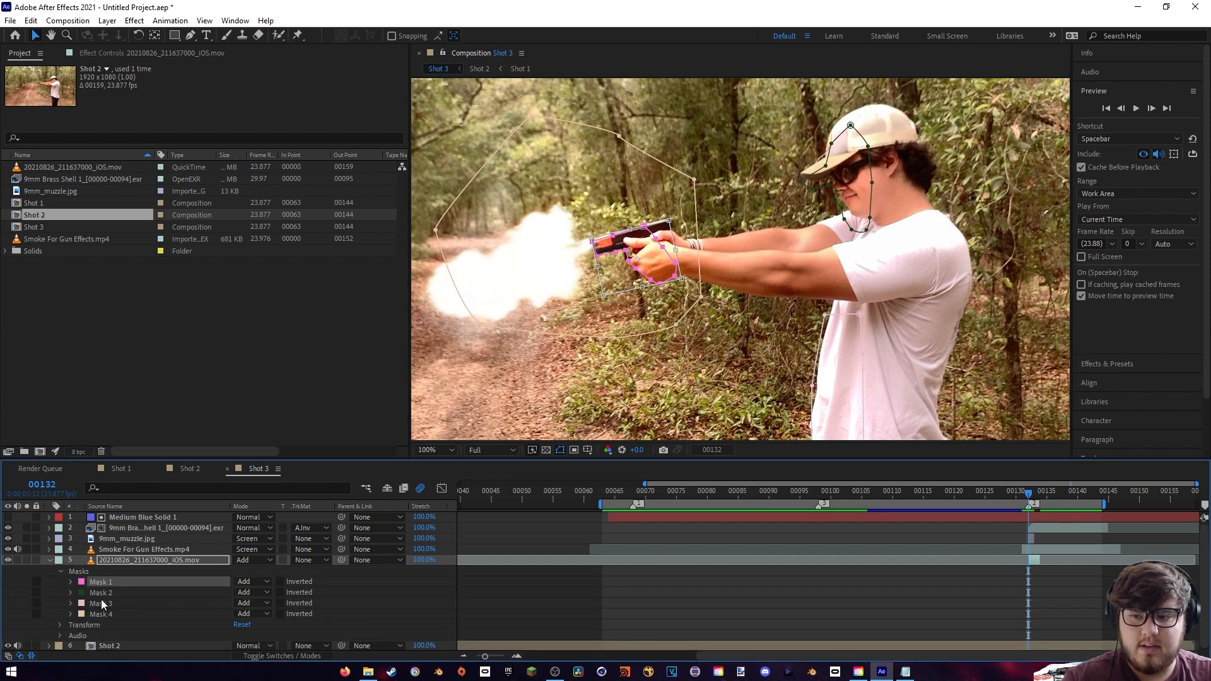
click(99, 614)
double_click(672, 328)
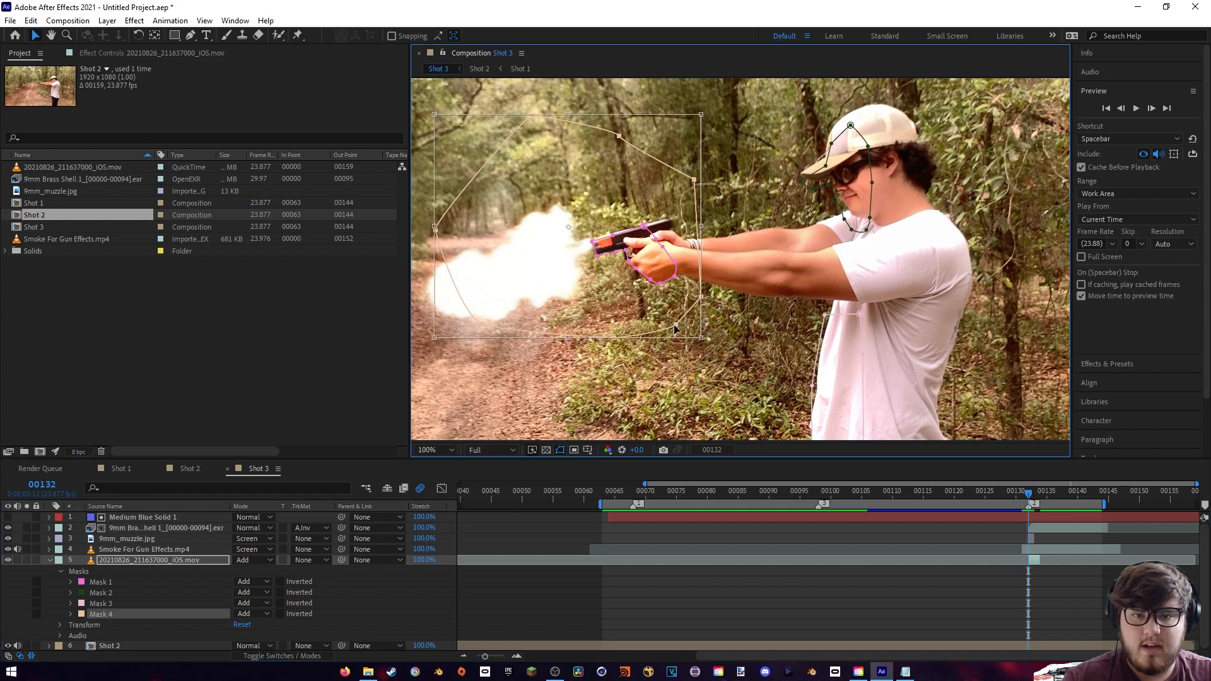
drag(585, 312, 583, 333)
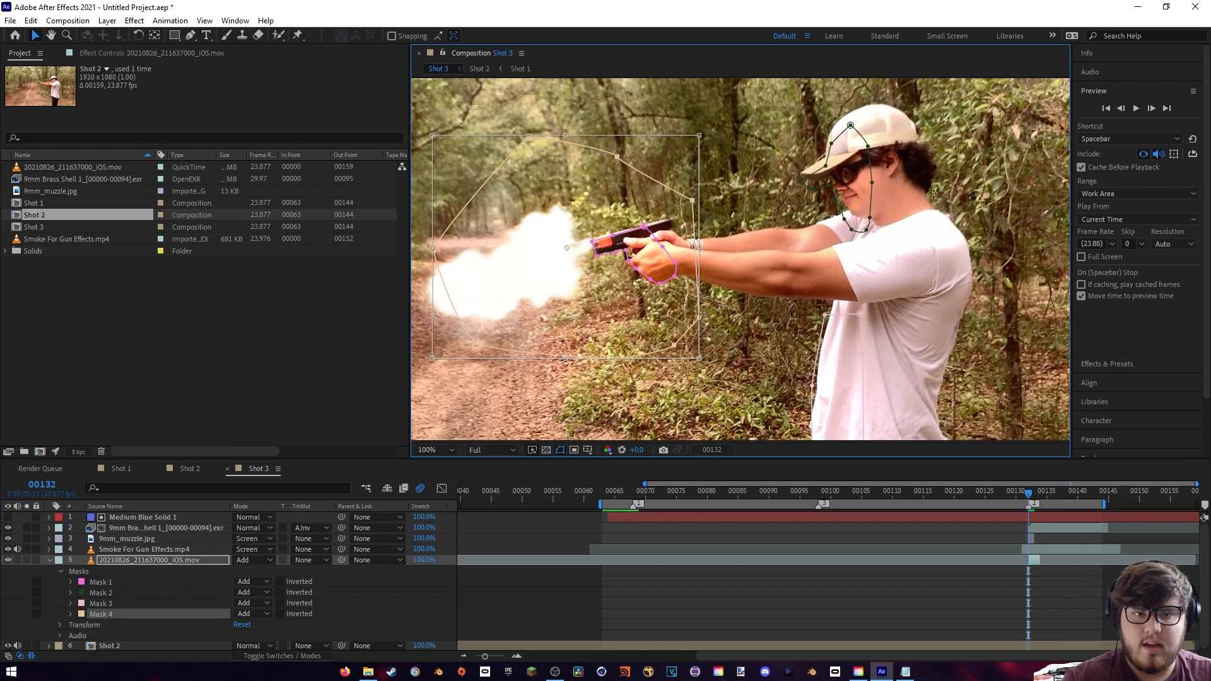
- Shift Mask 2 slightly up over the shooter's face and cap, and Mask 3 slightly sideways onto the shirt front
click(101, 593)
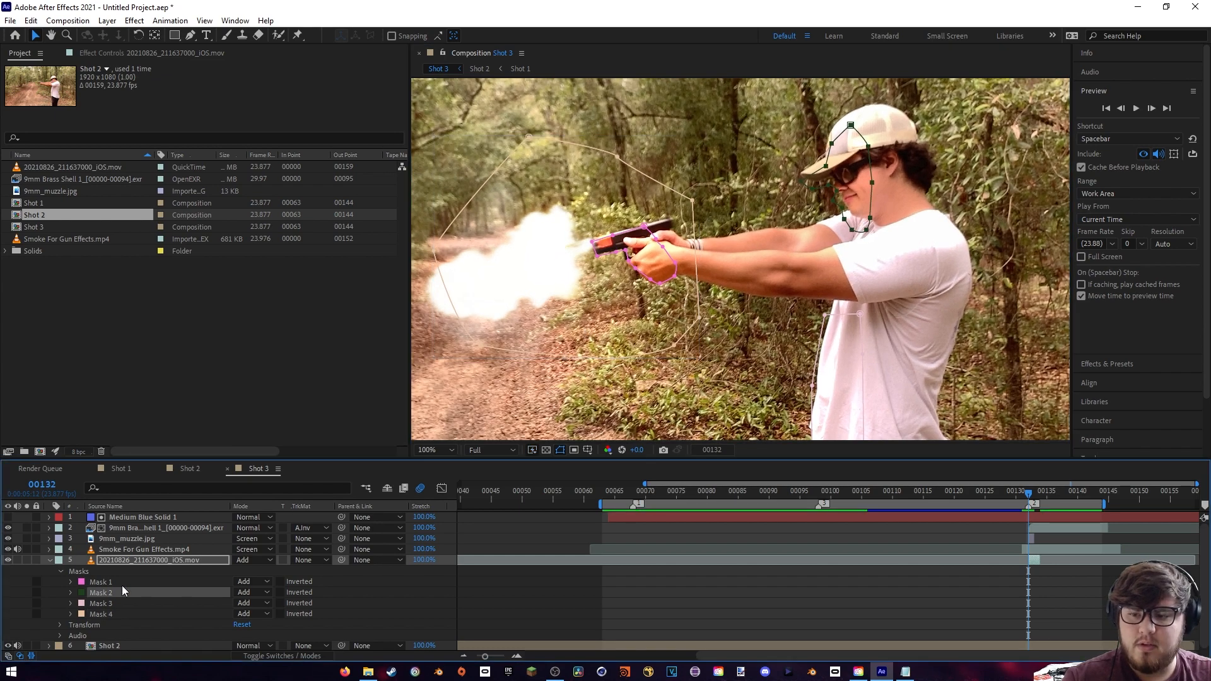
double_click(855, 216)
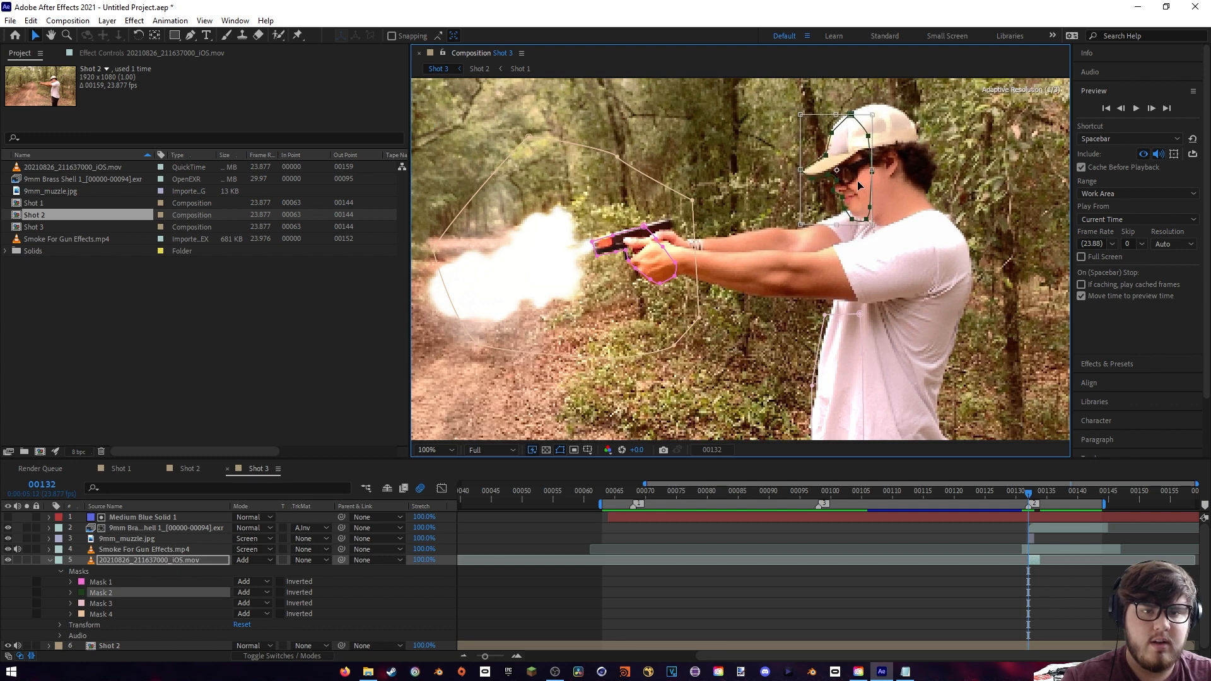
drag(861, 195, 859, 184)
click(101, 603)
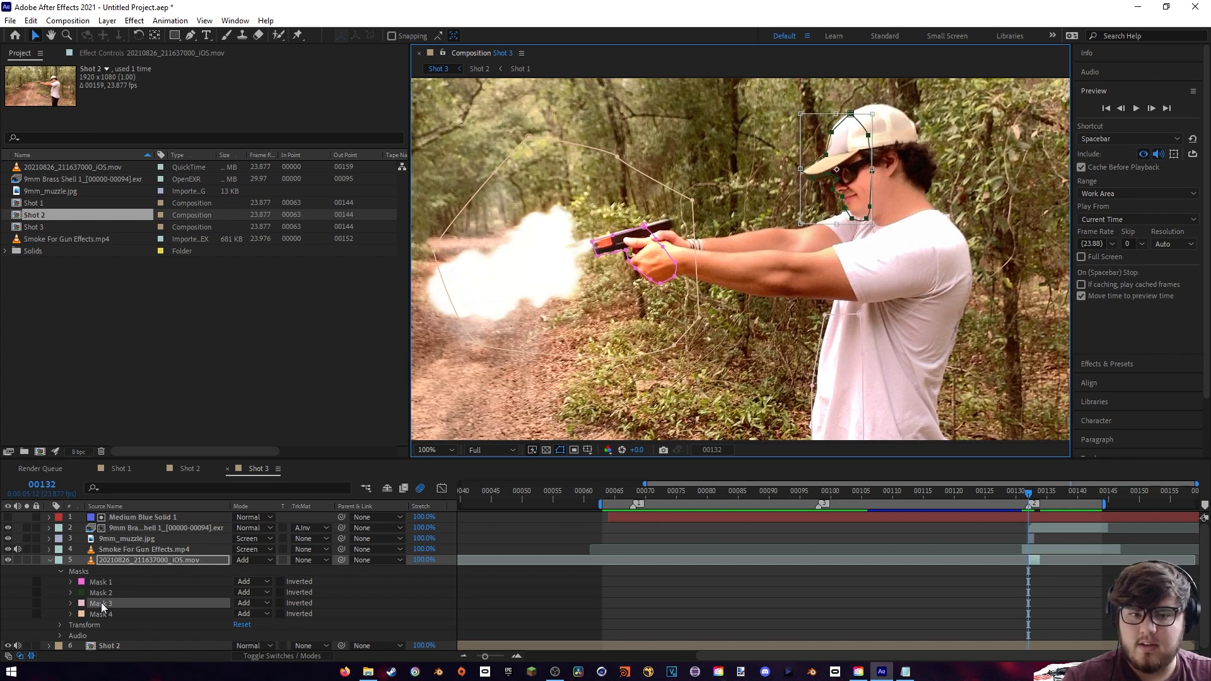
double_click(812, 386)
drag(830, 392, 836, 388)
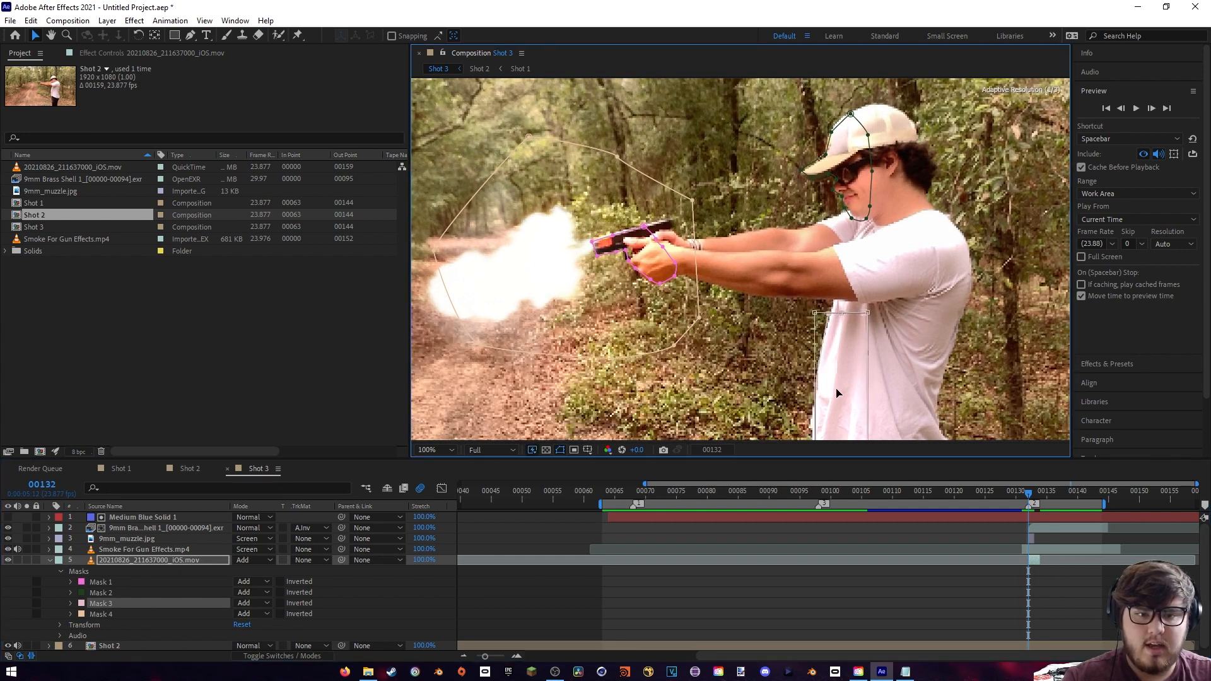
- Set the anchor point of the 9mm Brass Shell layer to 1232, 951 and check its placement at frames 134 and 132
scroll(838, 391, down, 1)
drag(1025, 491, 1041, 495)
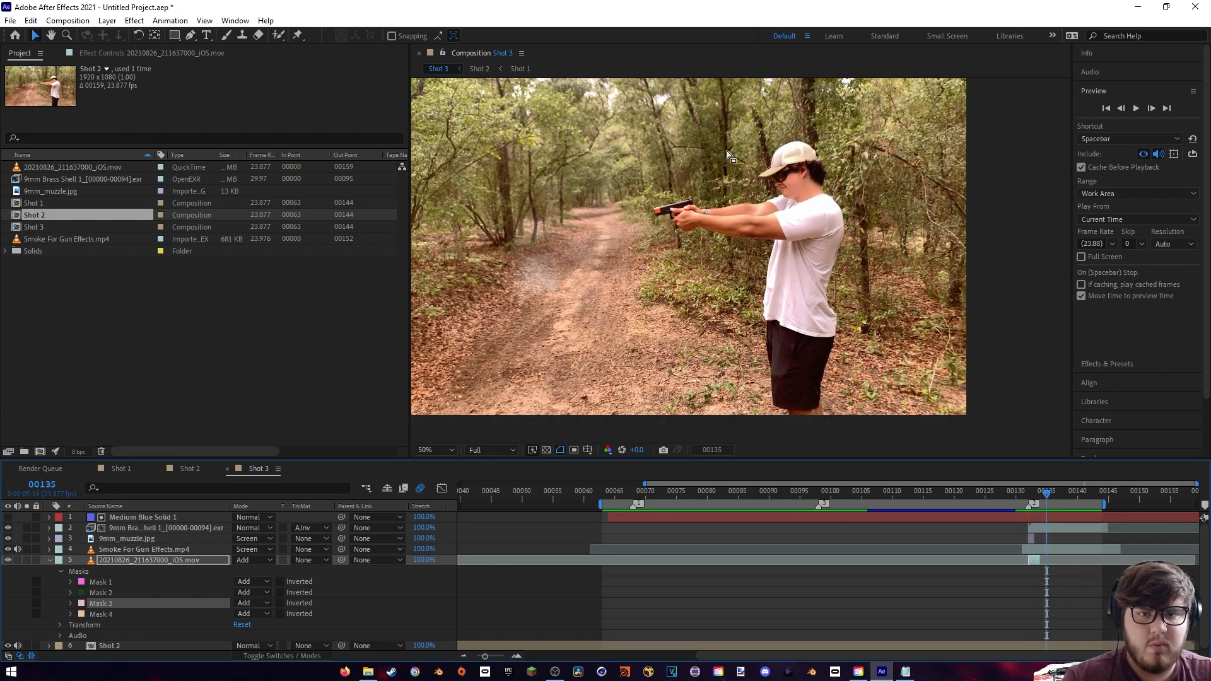
click(50, 561)
click(136, 530)
scroll(656, 290, up, 1)
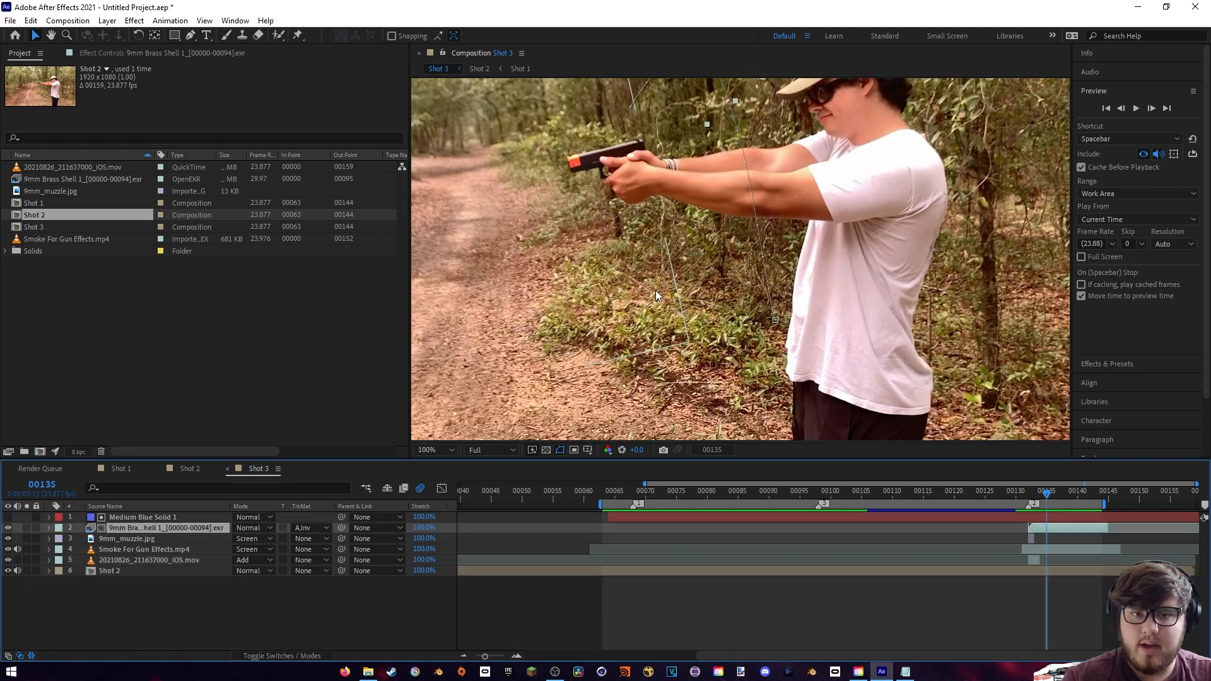
drag(730, 104, 738, 231)
key(v)
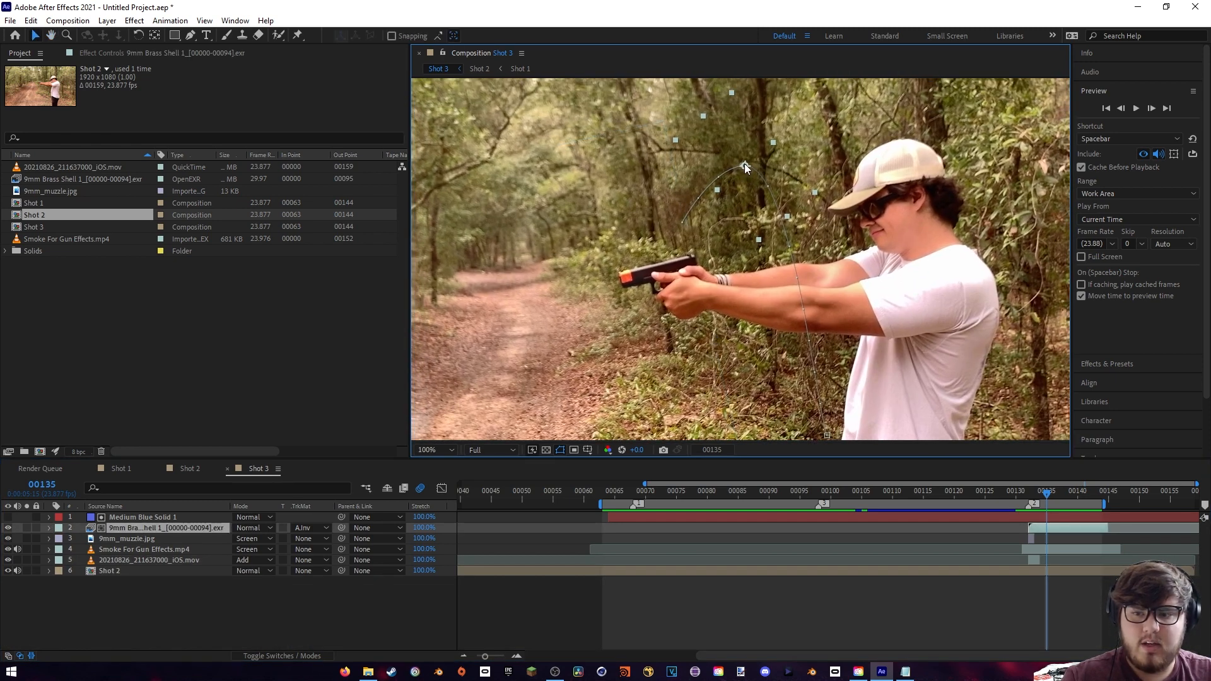
click(49, 529)
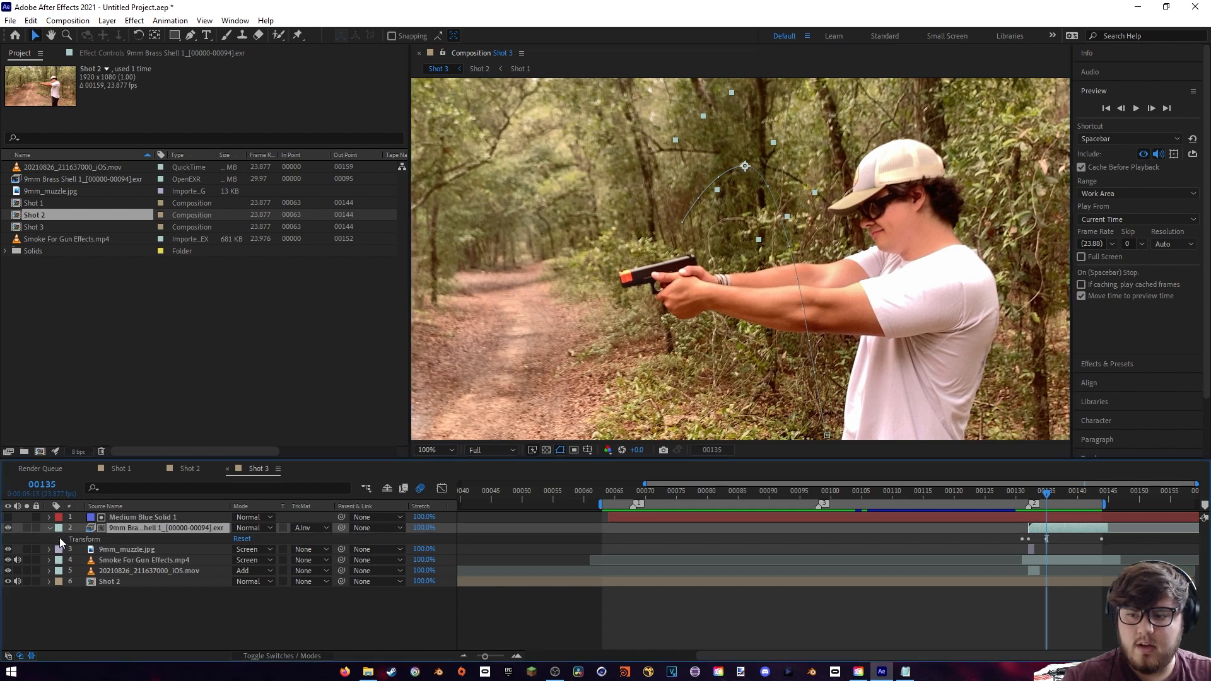
click(60, 539)
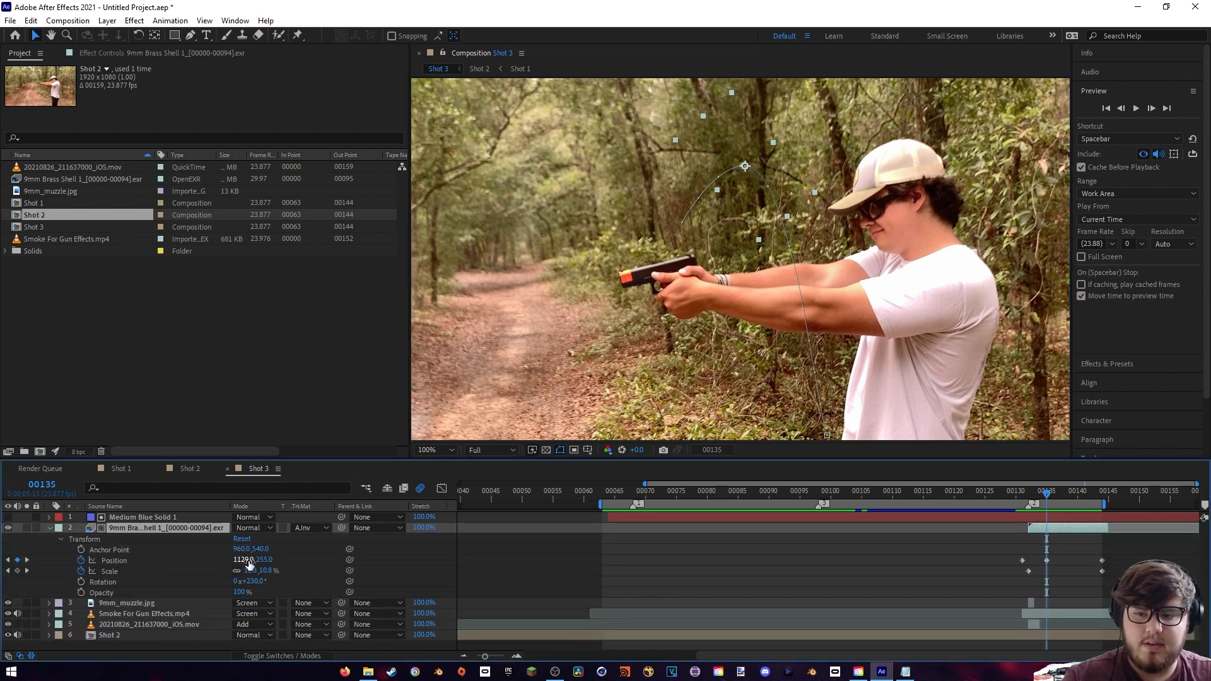
mouse_move(1045, 501)
mouse_down()
mouse_move(1023, 499)
mouse_move(1046, 499)
mouse_up()
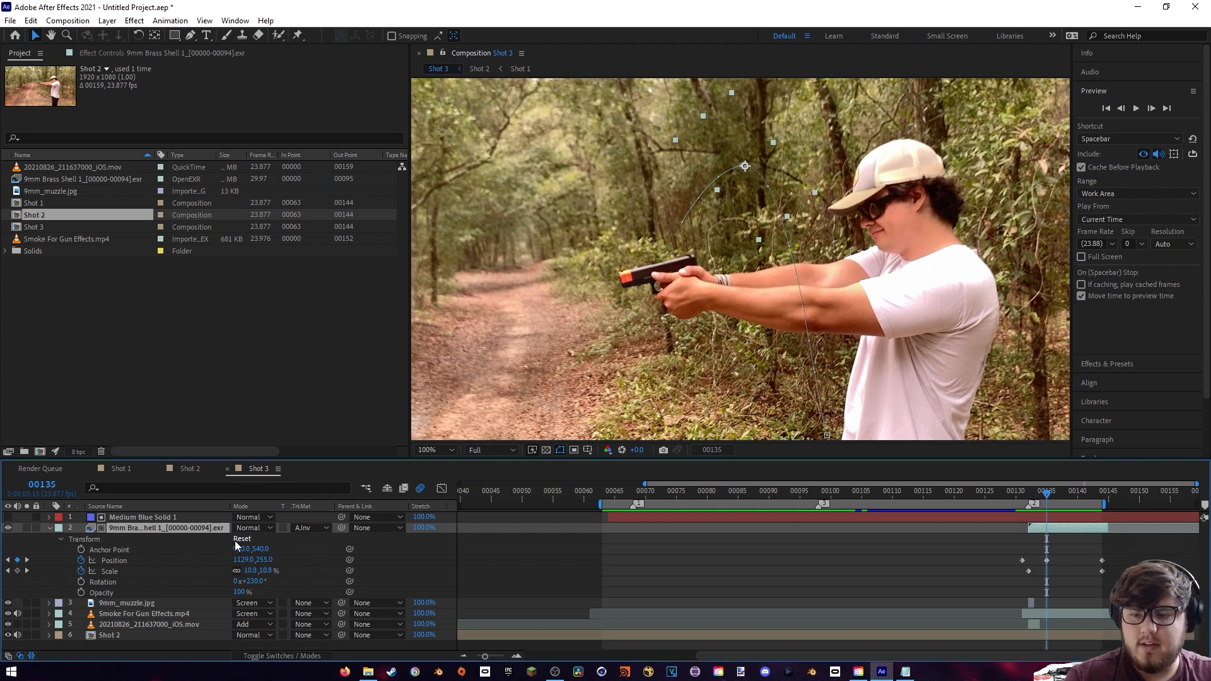
drag(237, 549, 329, 581)
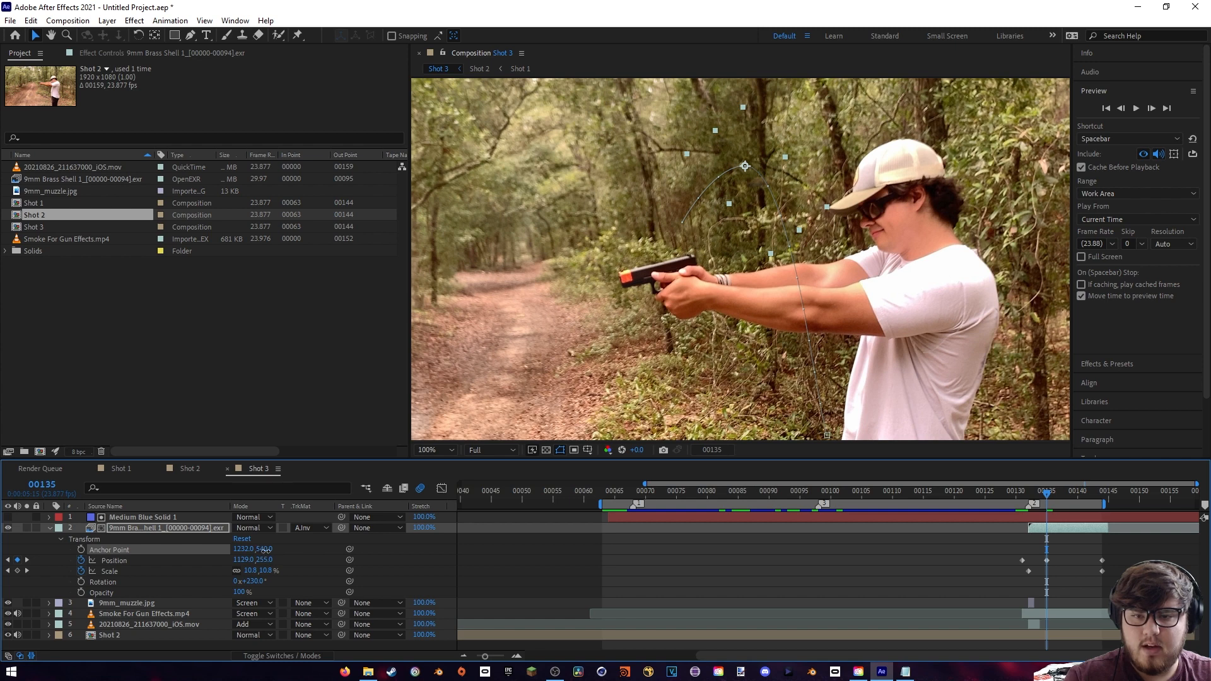
drag(265, 550, 328, 550)
click(1040, 495)
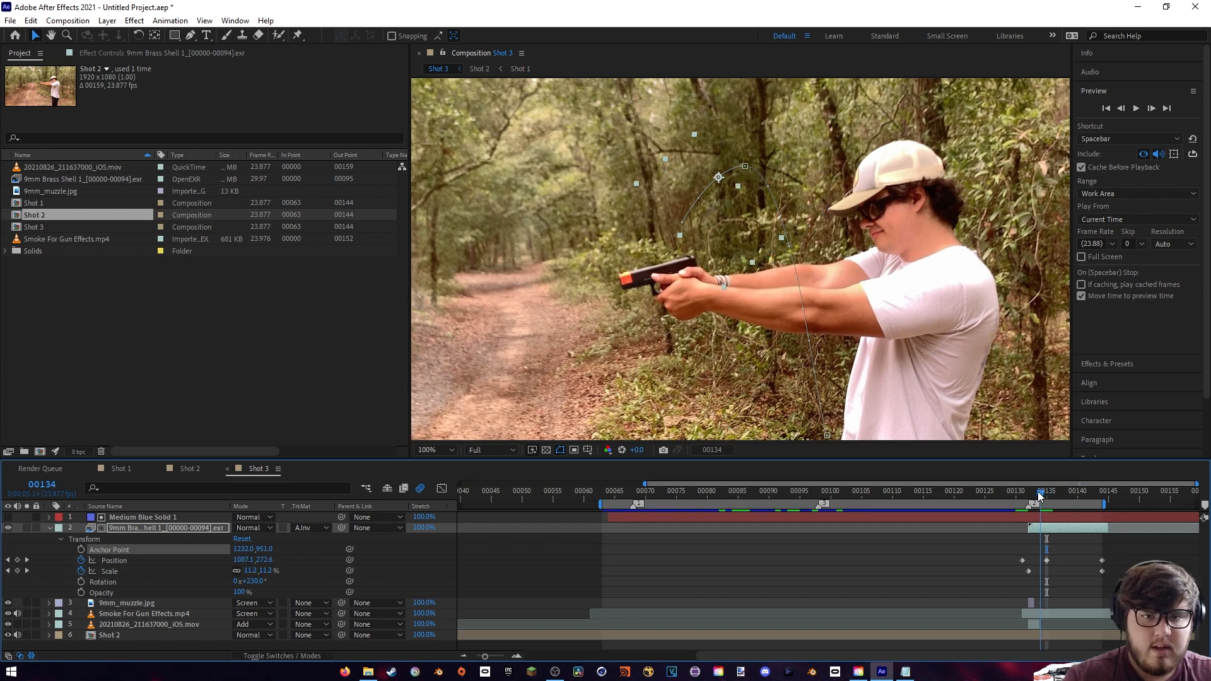
click(1031, 493)
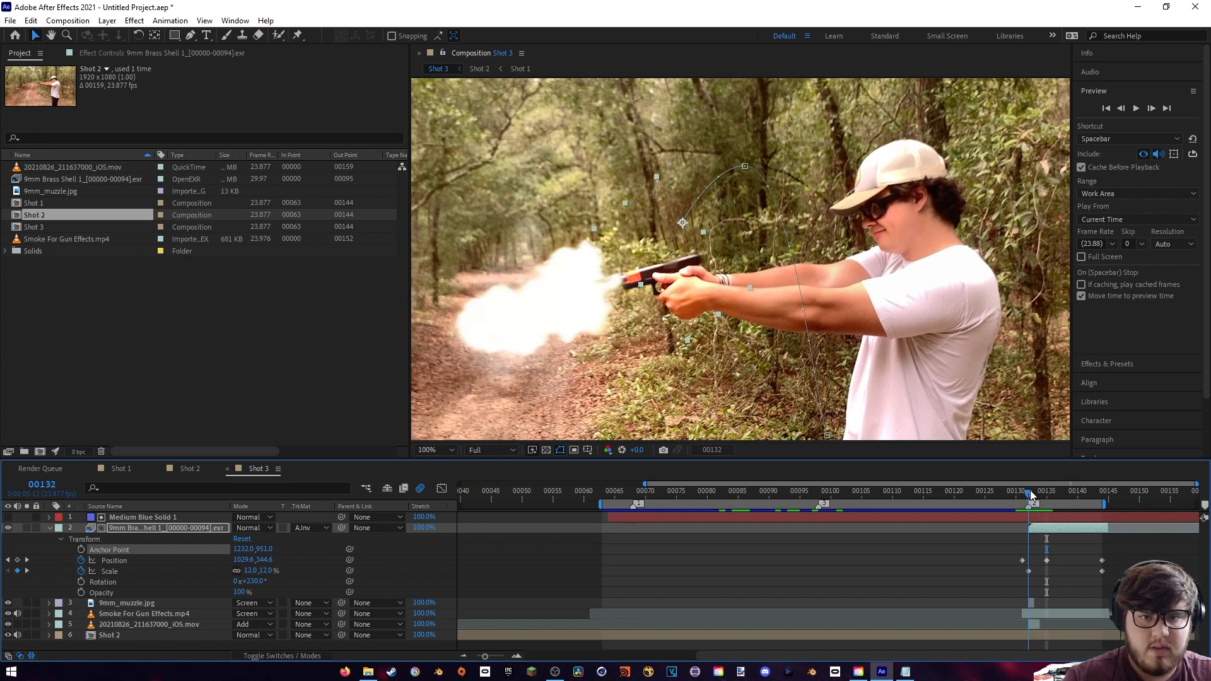
drag(1030, 491, 1029, 492)
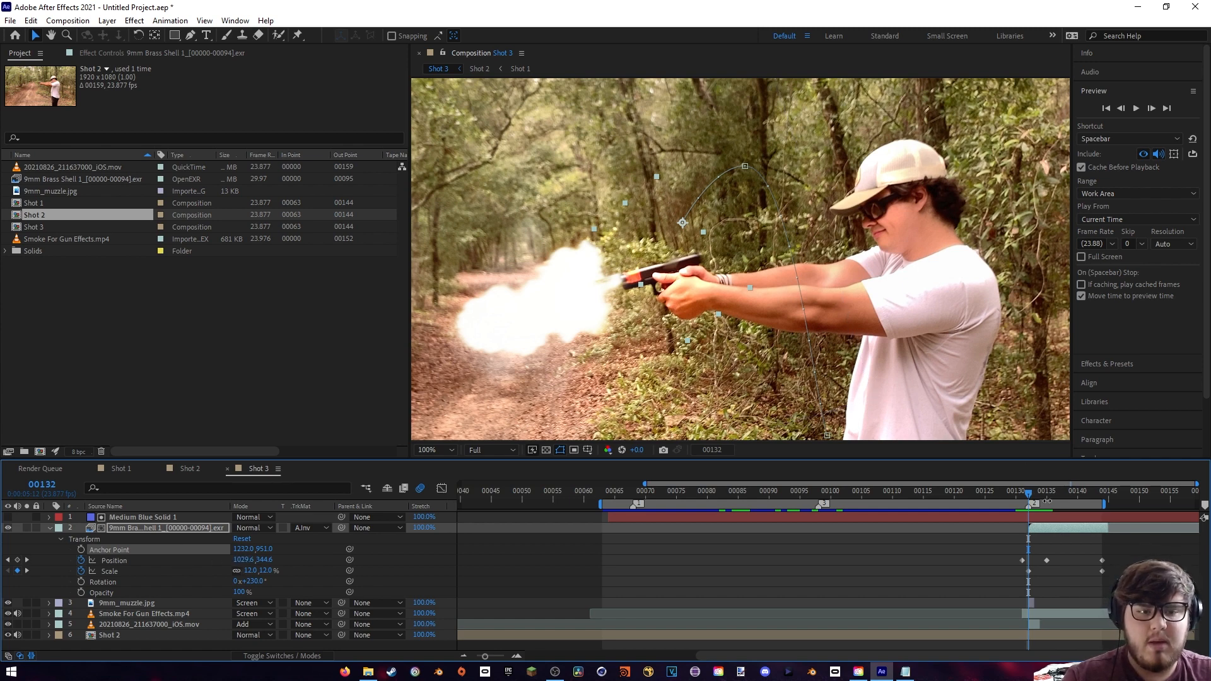
- Realign the Medium Blue Solid 1 matte over the forearms at frame 138 with position 970, 550 and rotation -4°, and hide it again
drag(1029, 493, 1067, 506)
scroll(785, 310, up, 4)
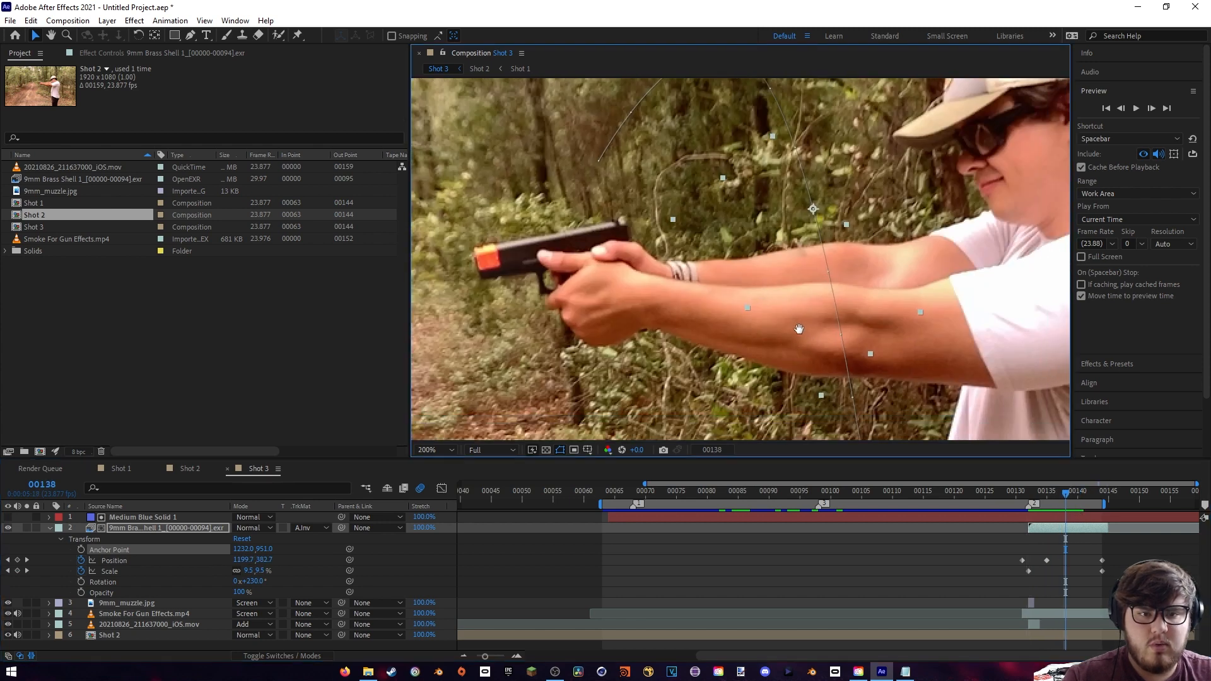
click(8, 518)
click(134, 517)
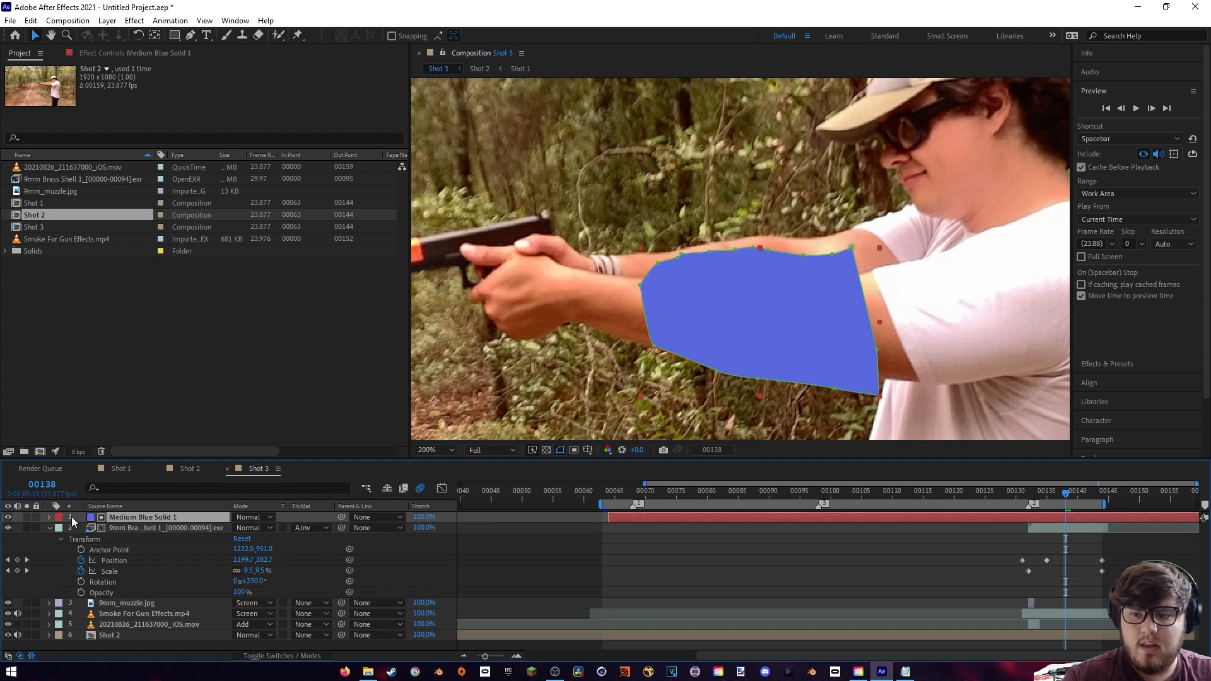
click(49, 517)
click(60, 539)
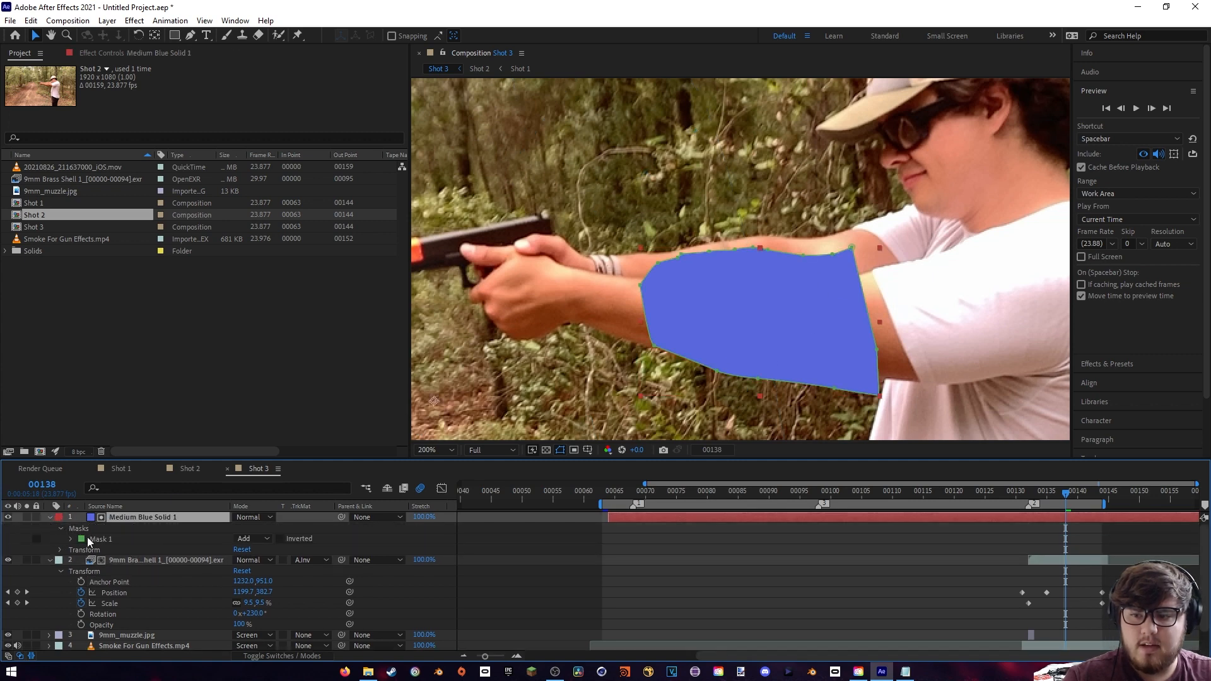
click(7, 517)
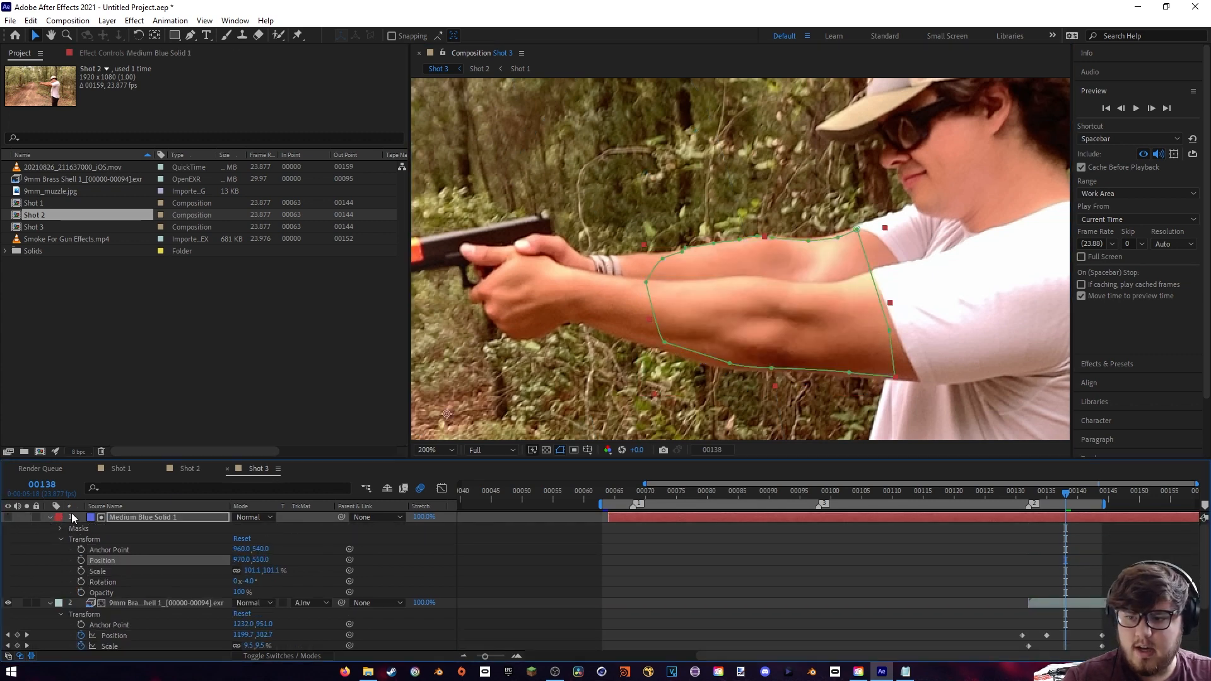
click(49, 518)
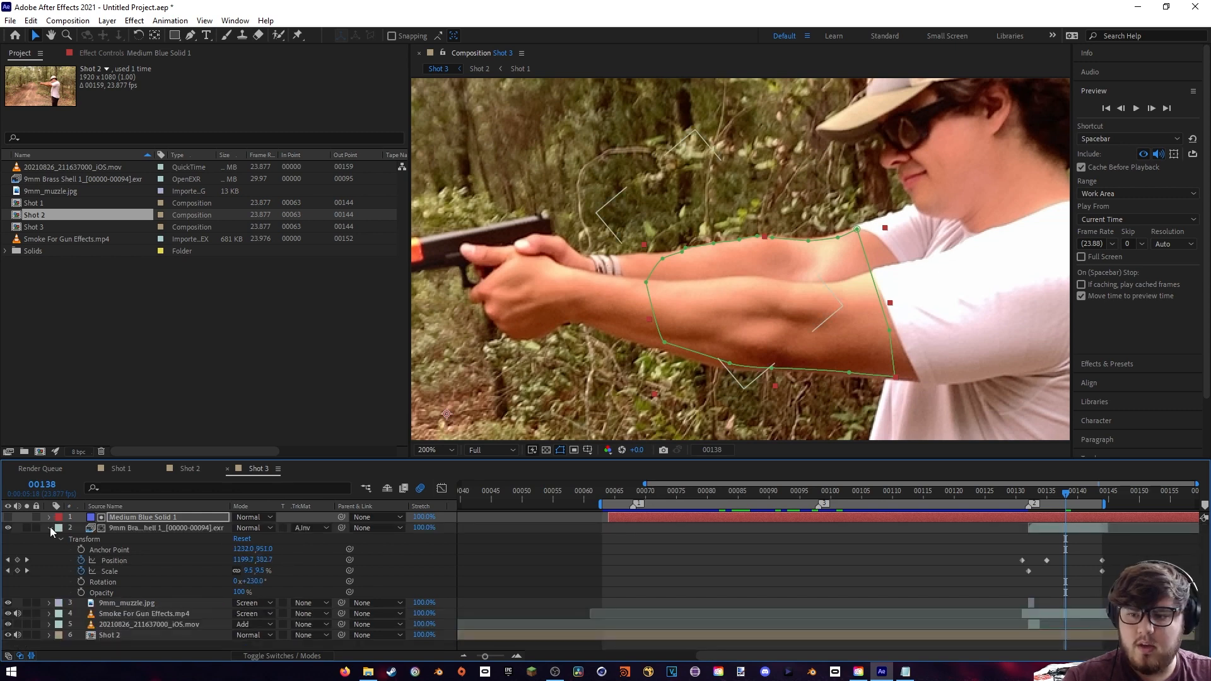
click(50, 528)
- Review the third shot's composite in the full frame around frames 140 and 131
drag(1019, 489, 1077, 502)
scroll(856, 400, down, 2)
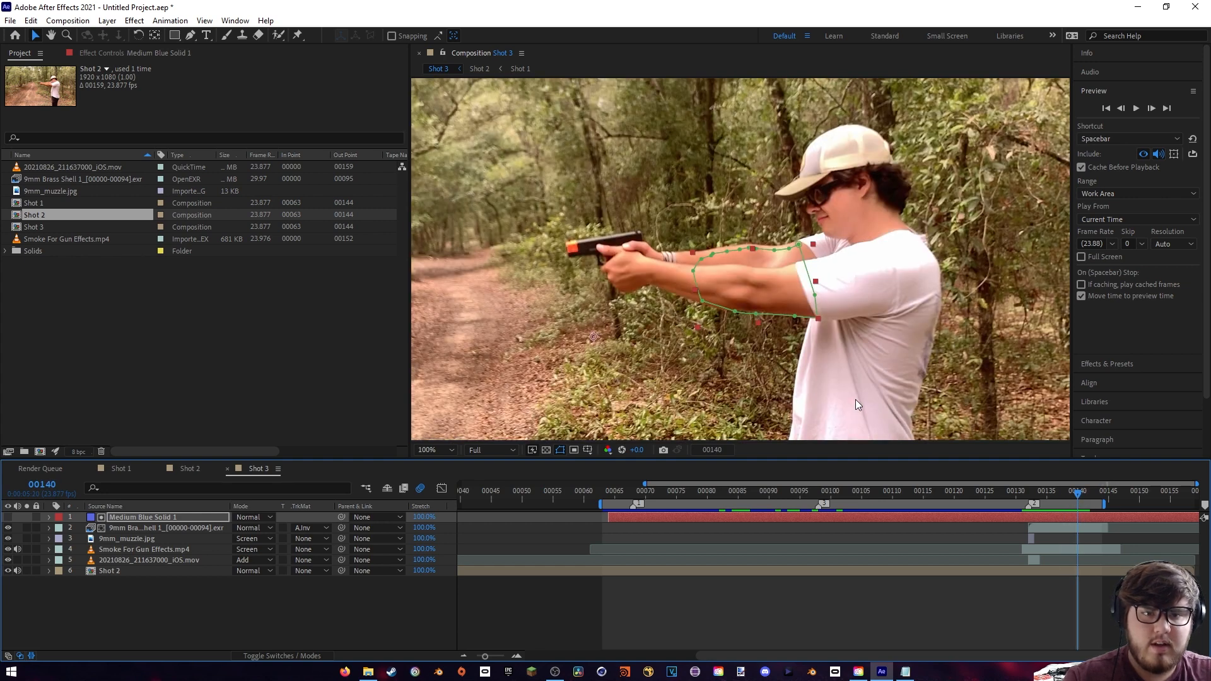
scroll(849, 330, down, 2)
drag(848, 330, 774, 316)
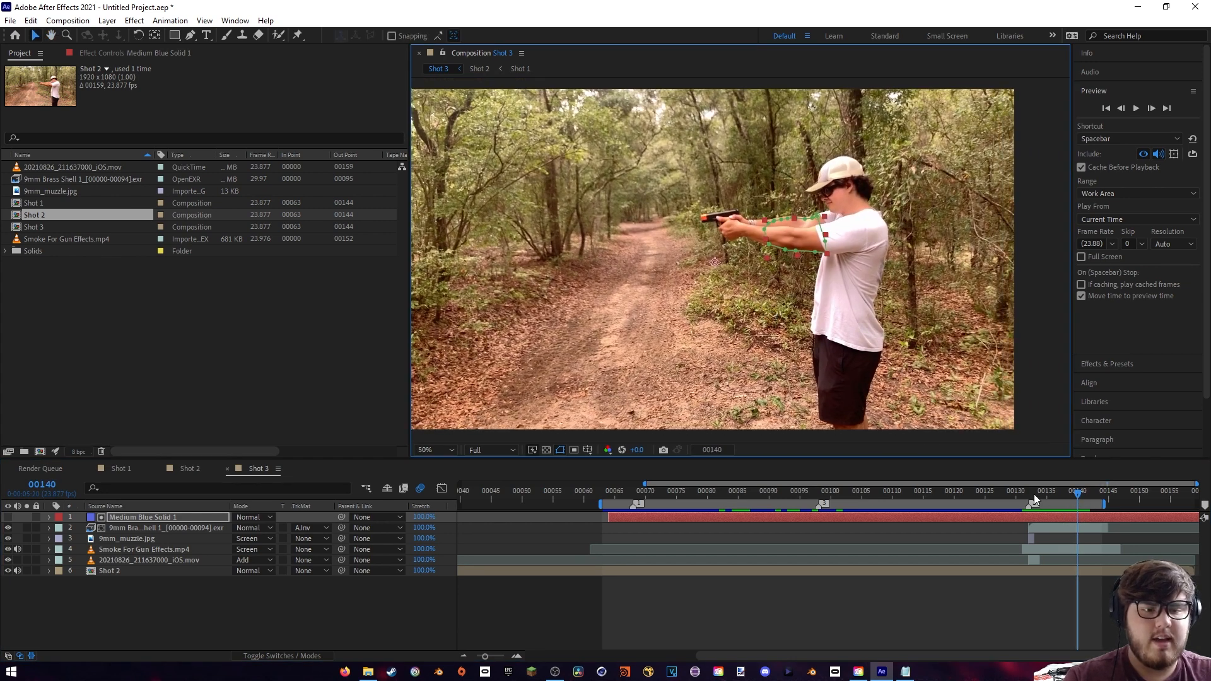
drag(1030, 485, 1020, 494)
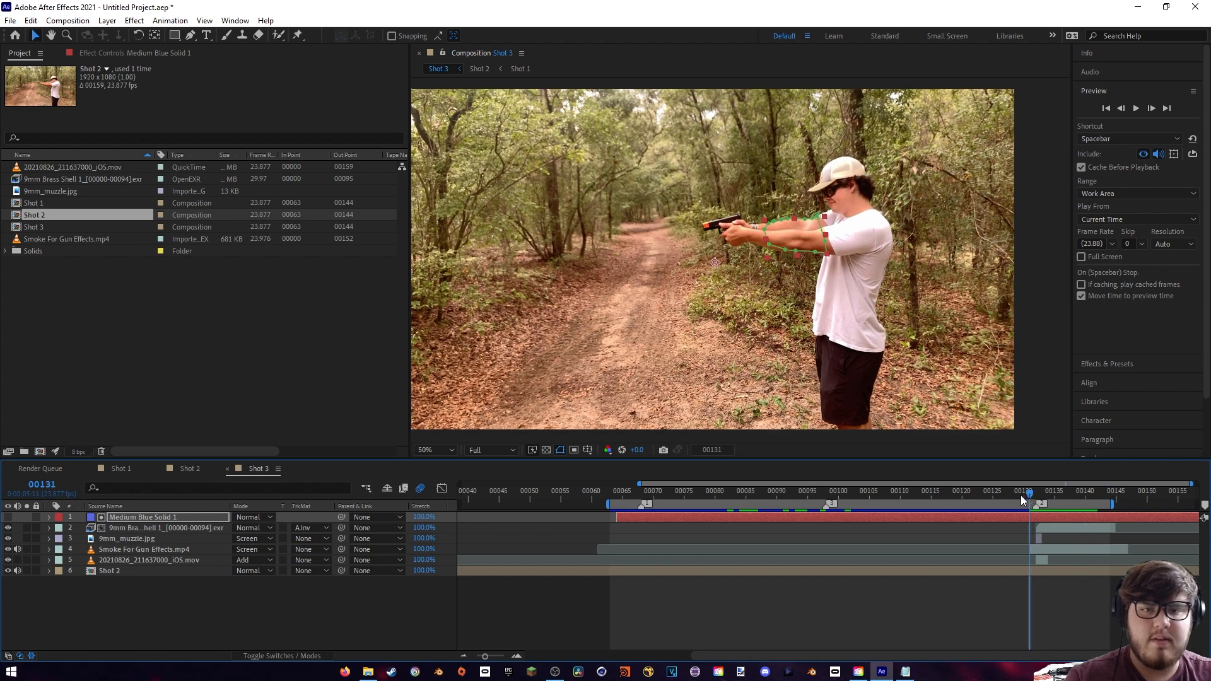